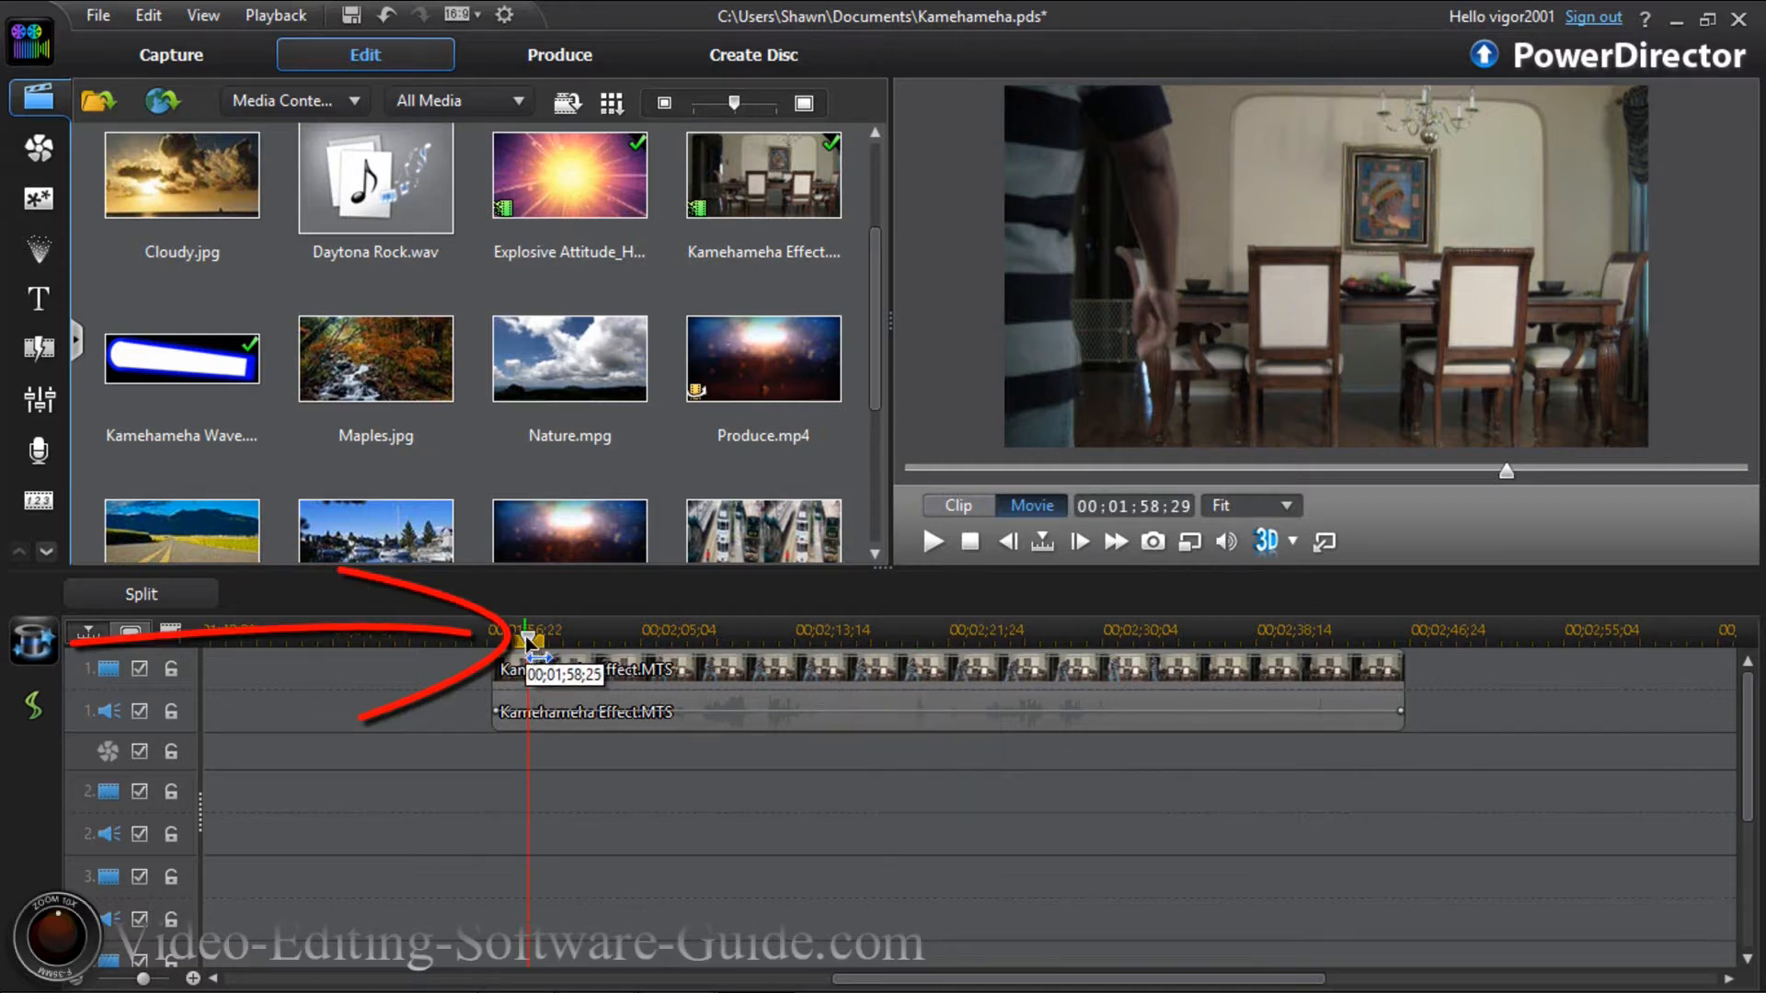
Split the Kamehameha Effect.MTS clip at clip time 00;00;17;13, where the man thrusts his arms forward.
{"action": "left_click_drag", "start_coordinate": [528, 637], "coordinate": [817, 650]}
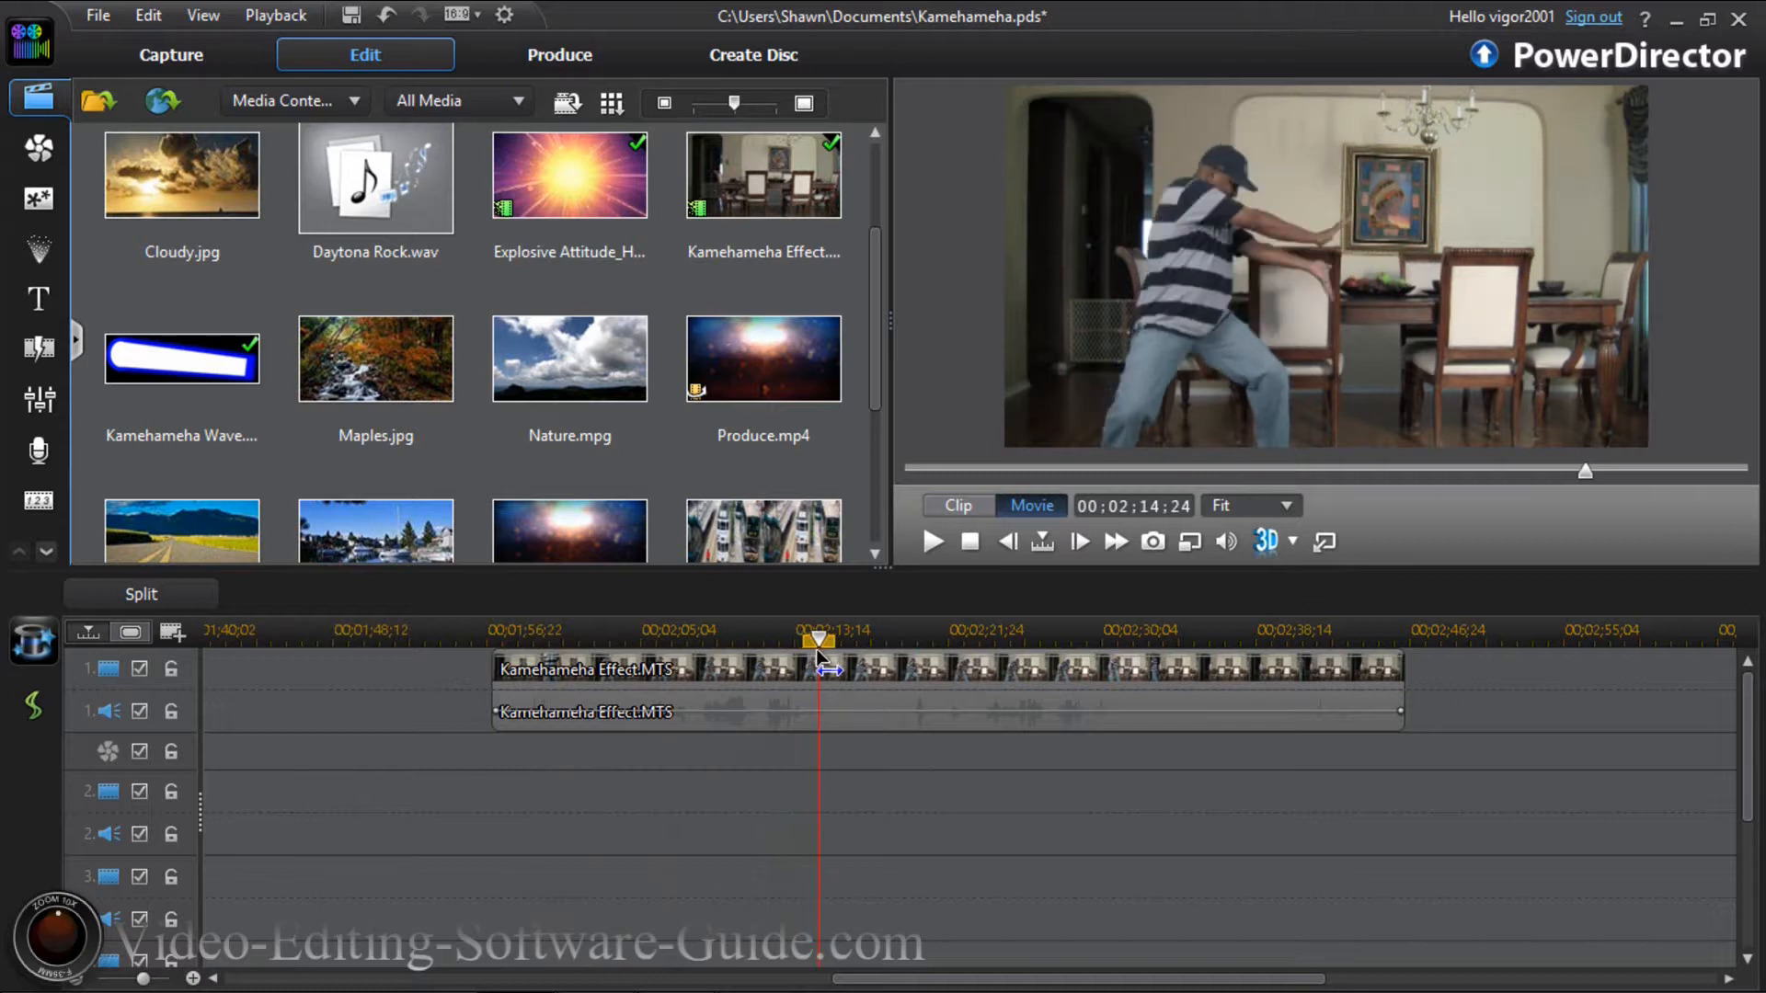
{"action": "left_click", "coordinate": [955, 508]}
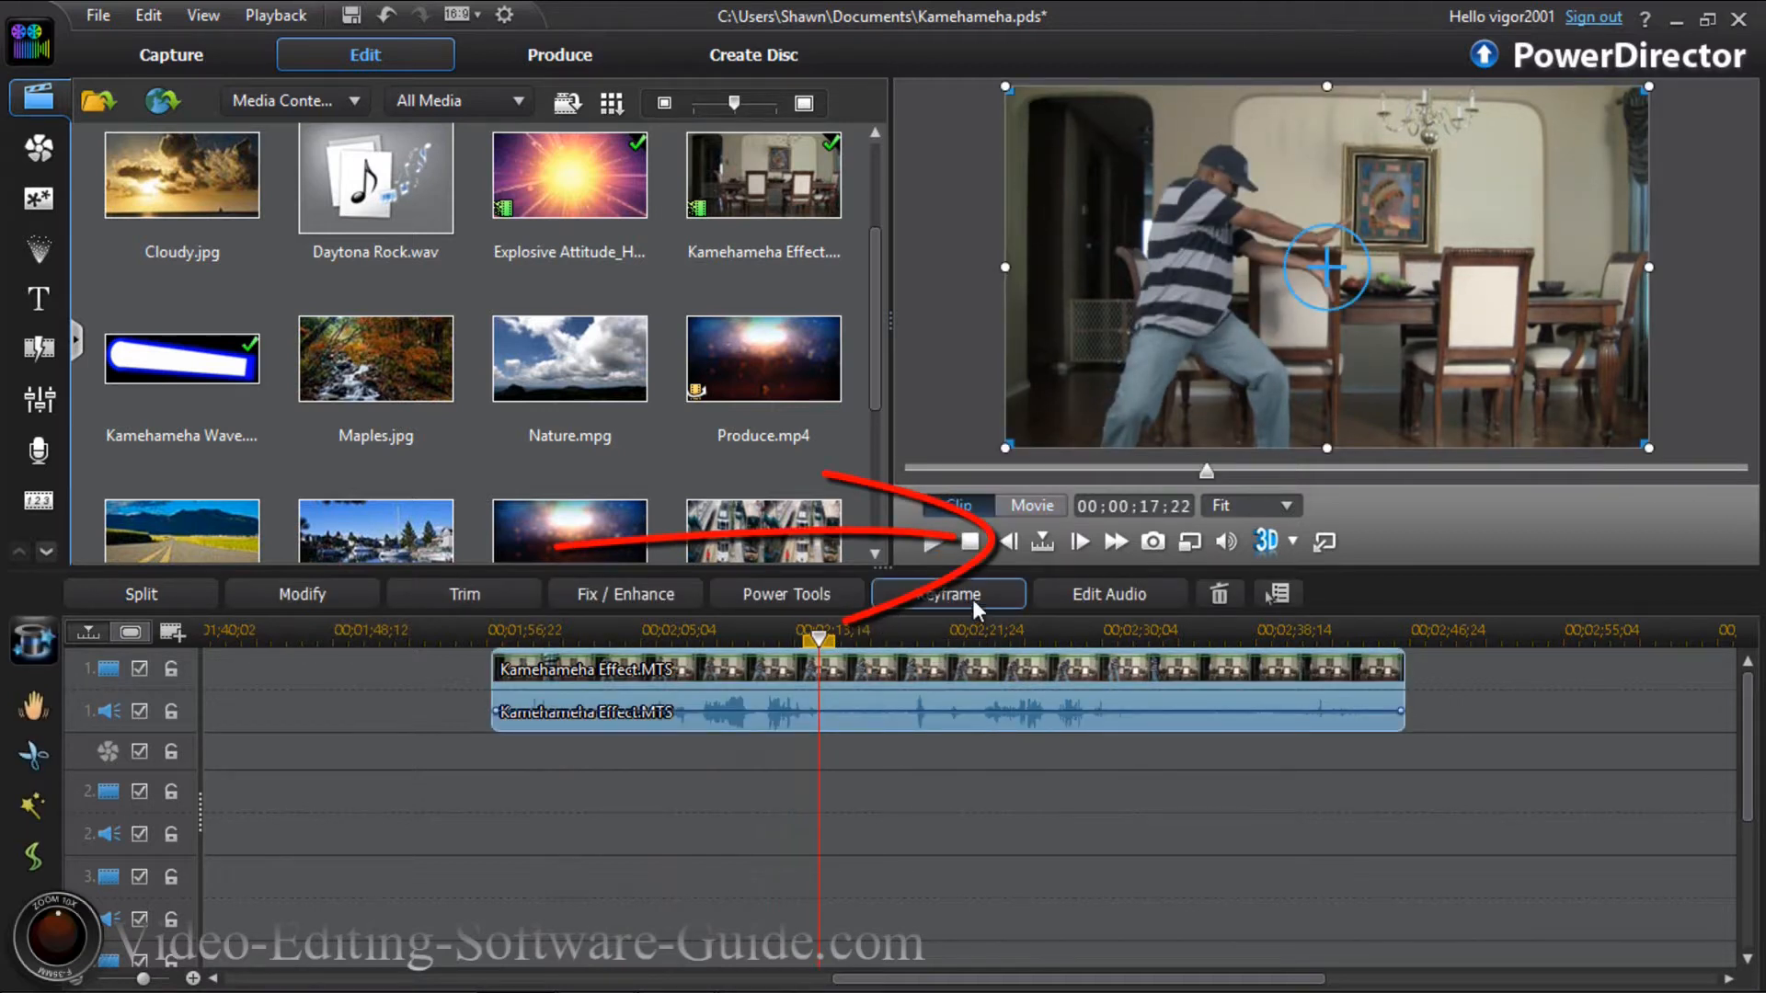
{"action": "left_click", "coordinate": [1007, 546]}
{"action": "left_click", "coordinate": [1007, 546]}
{"action": "left_click", "coordinate": [1007, 546]}
{"action": "left_click", "coordinate": [1008, 547]}
{"action": "left_click", "coordinate": [1008, 547]}
{"action": "left_click", "coordinate": [1008, 547]}
{"action": "left_click", "coordinate": [1008, 547]}
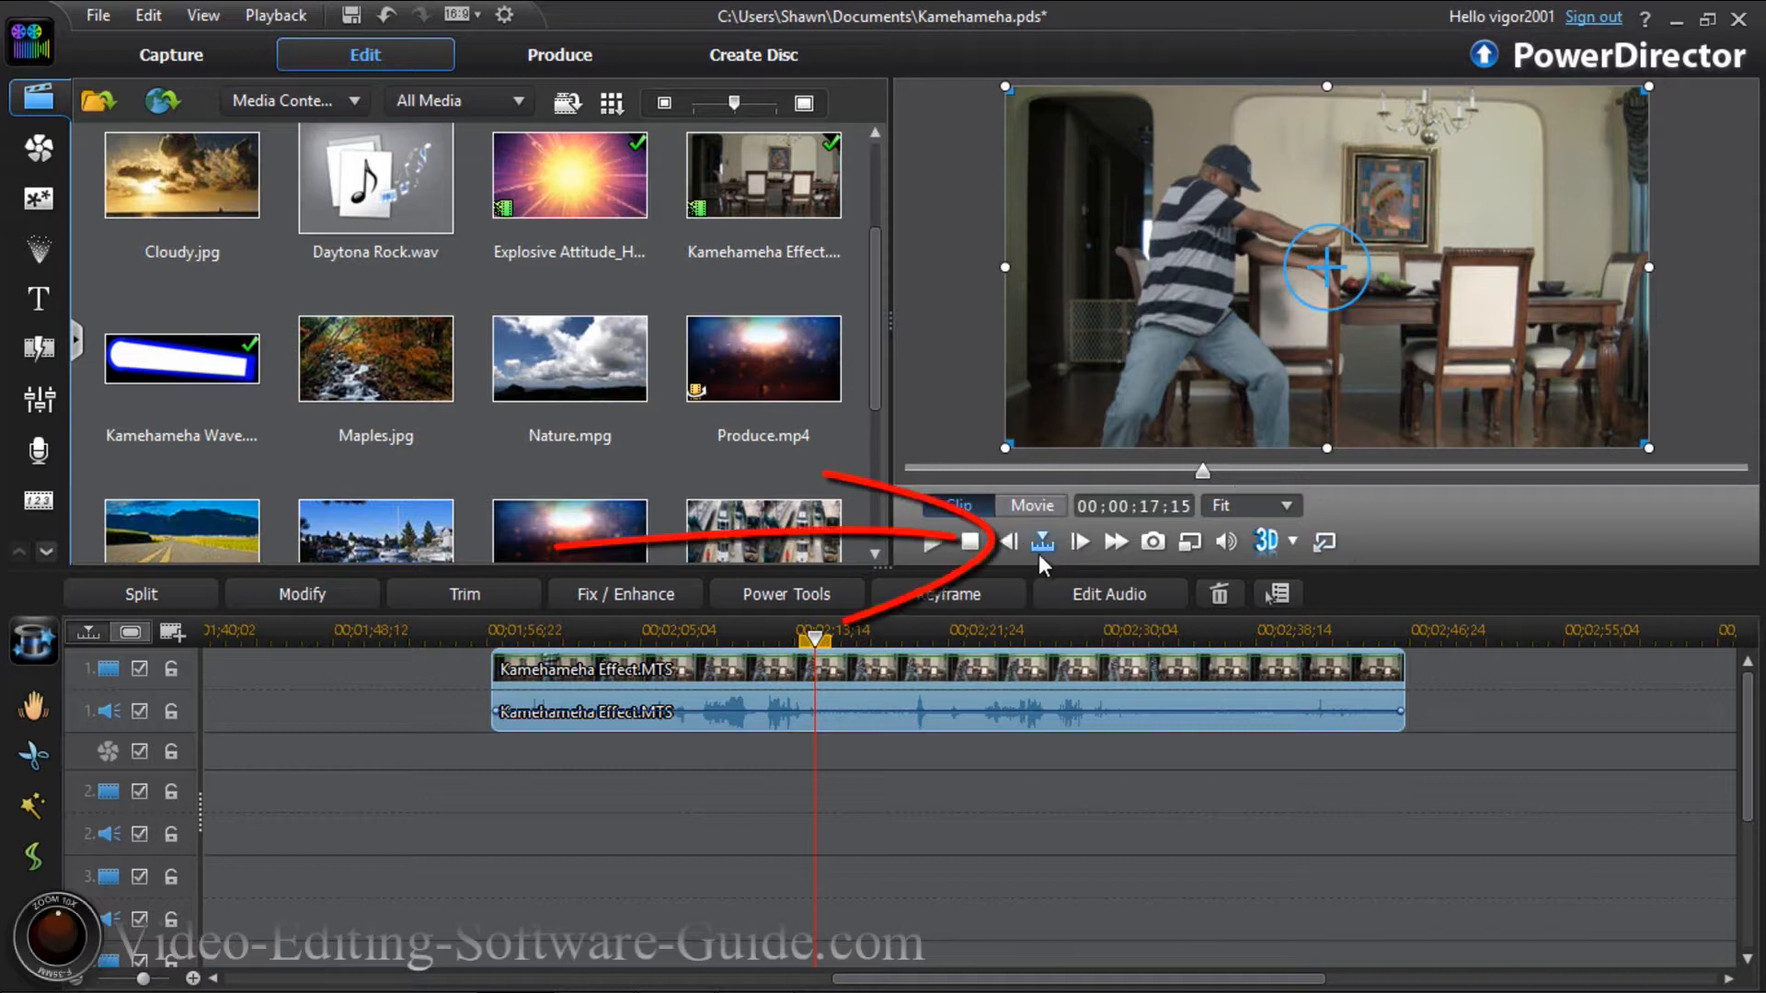
{"action": "left_click", "coordinate": [1012, 545]}
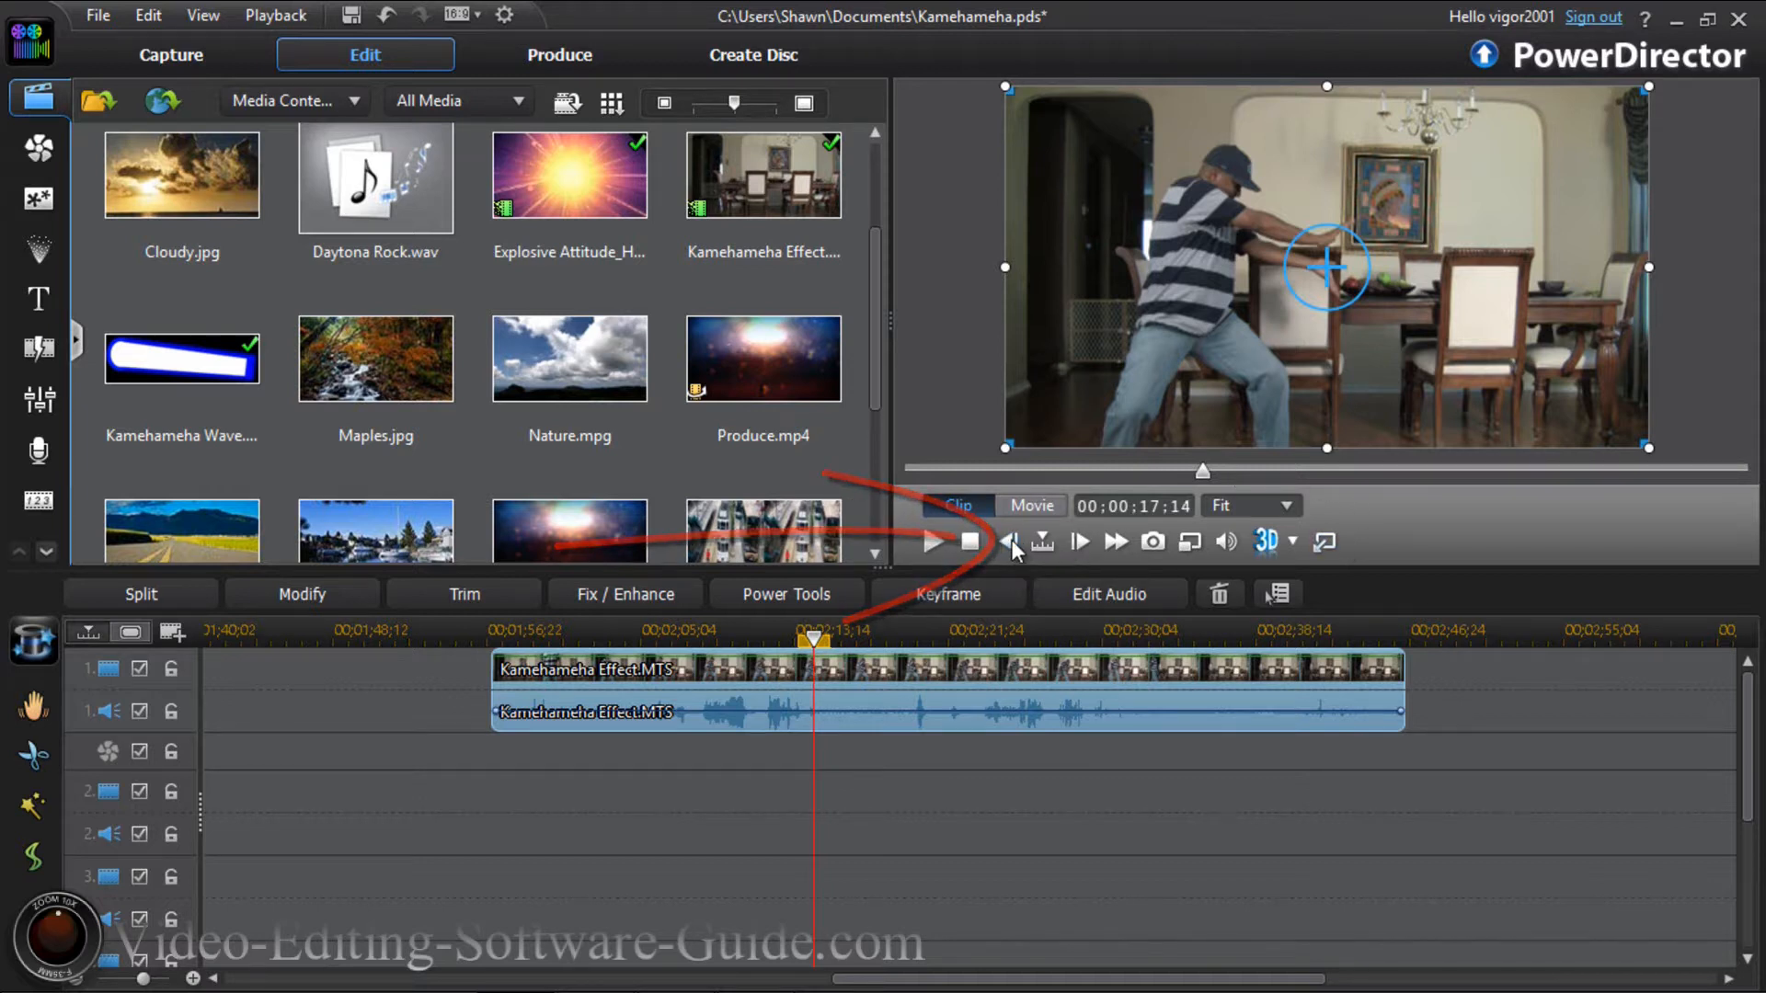
{"action": "left_click", "coordinate": [1010, 545]}
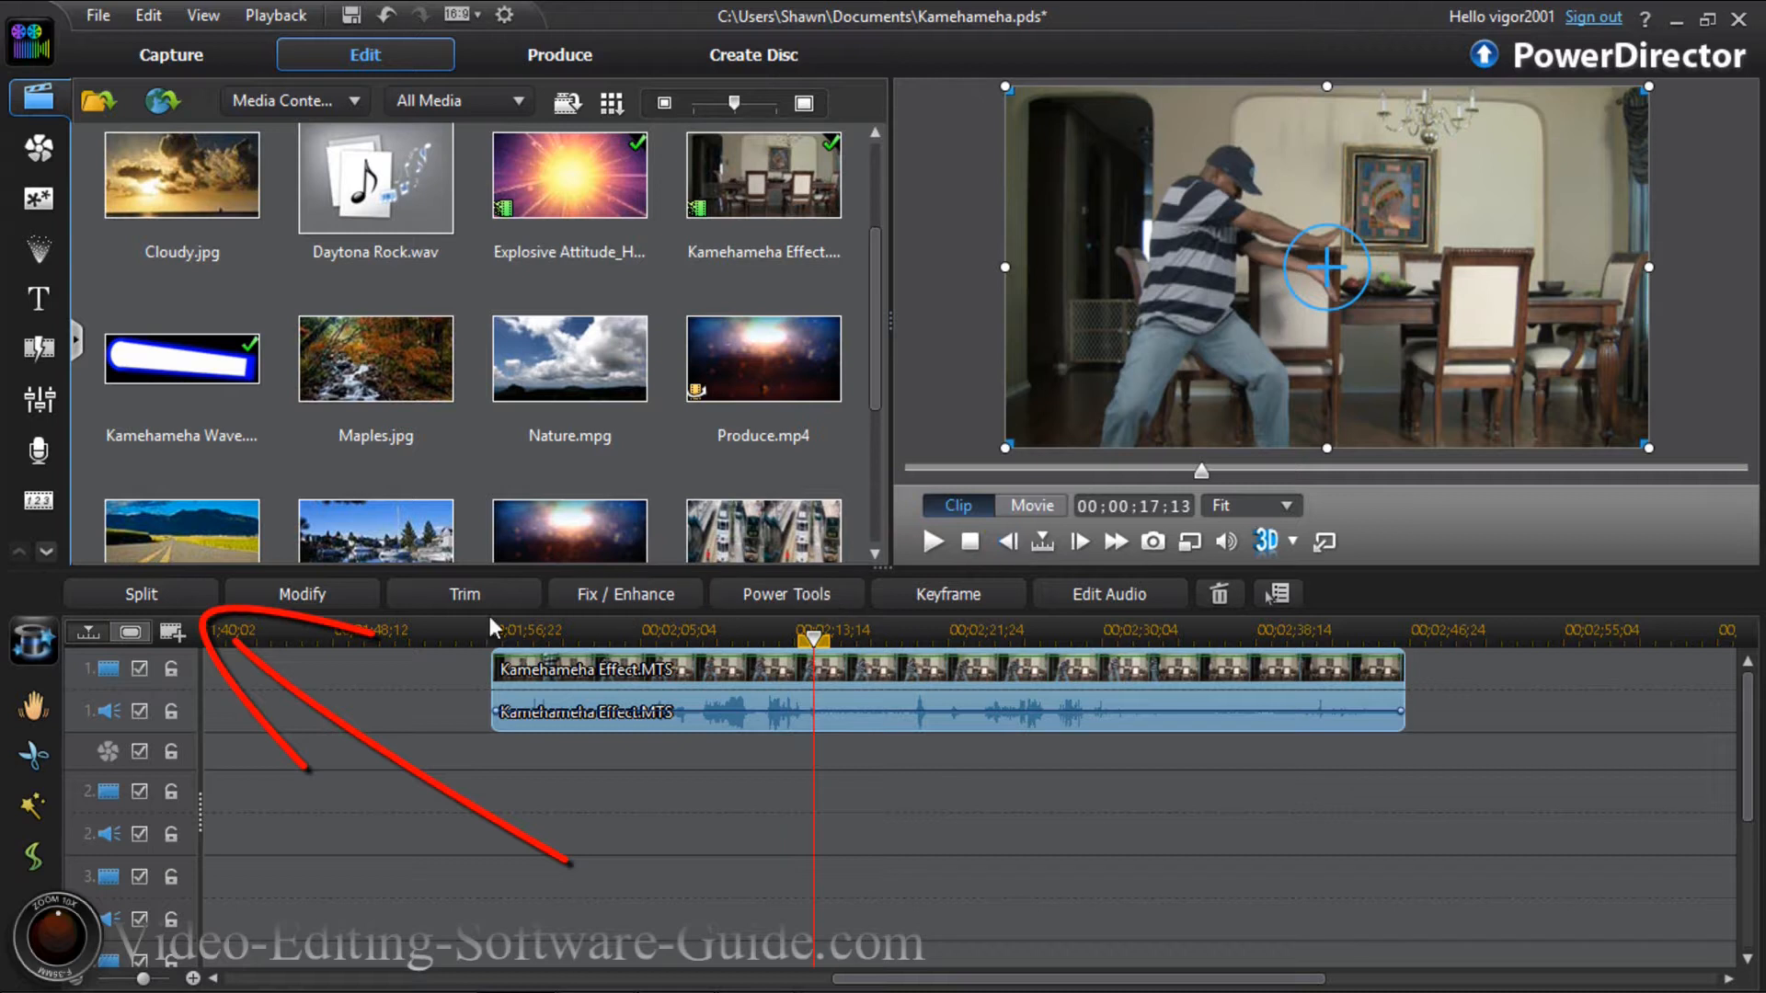
{"action": "left_click", "coordinate": [171, 598]}
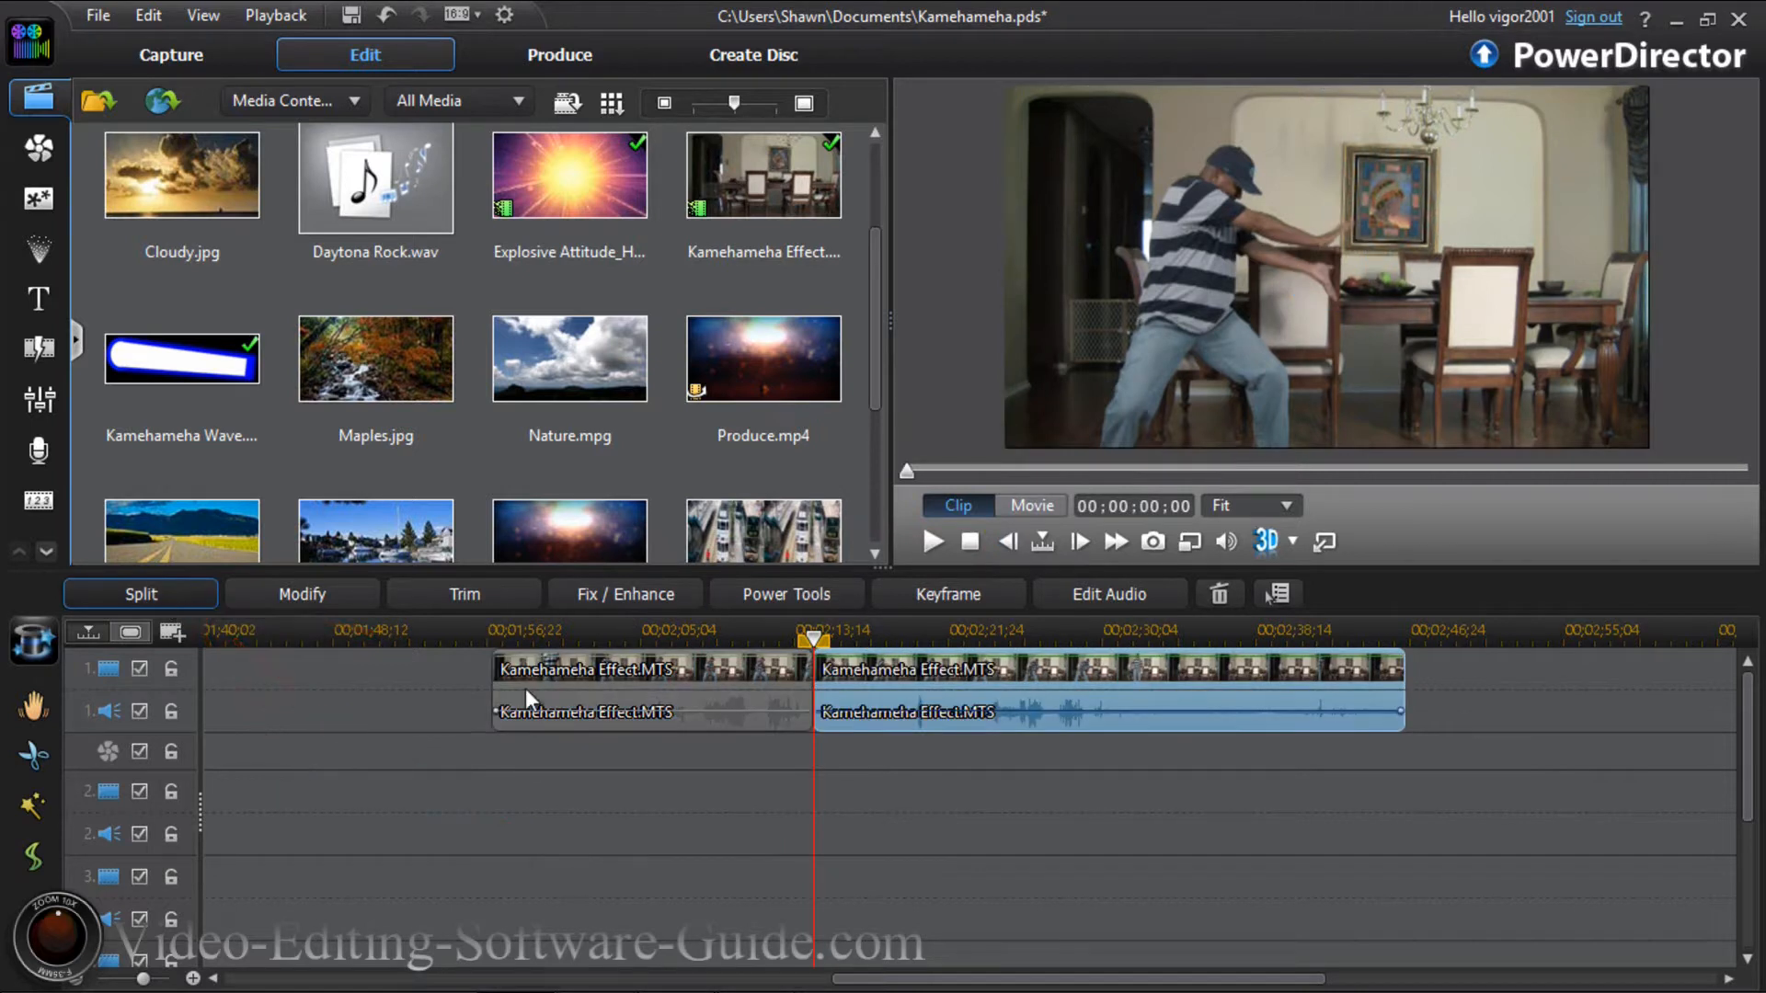
{"action": "left_click", "coordinate": [1056, 702]}
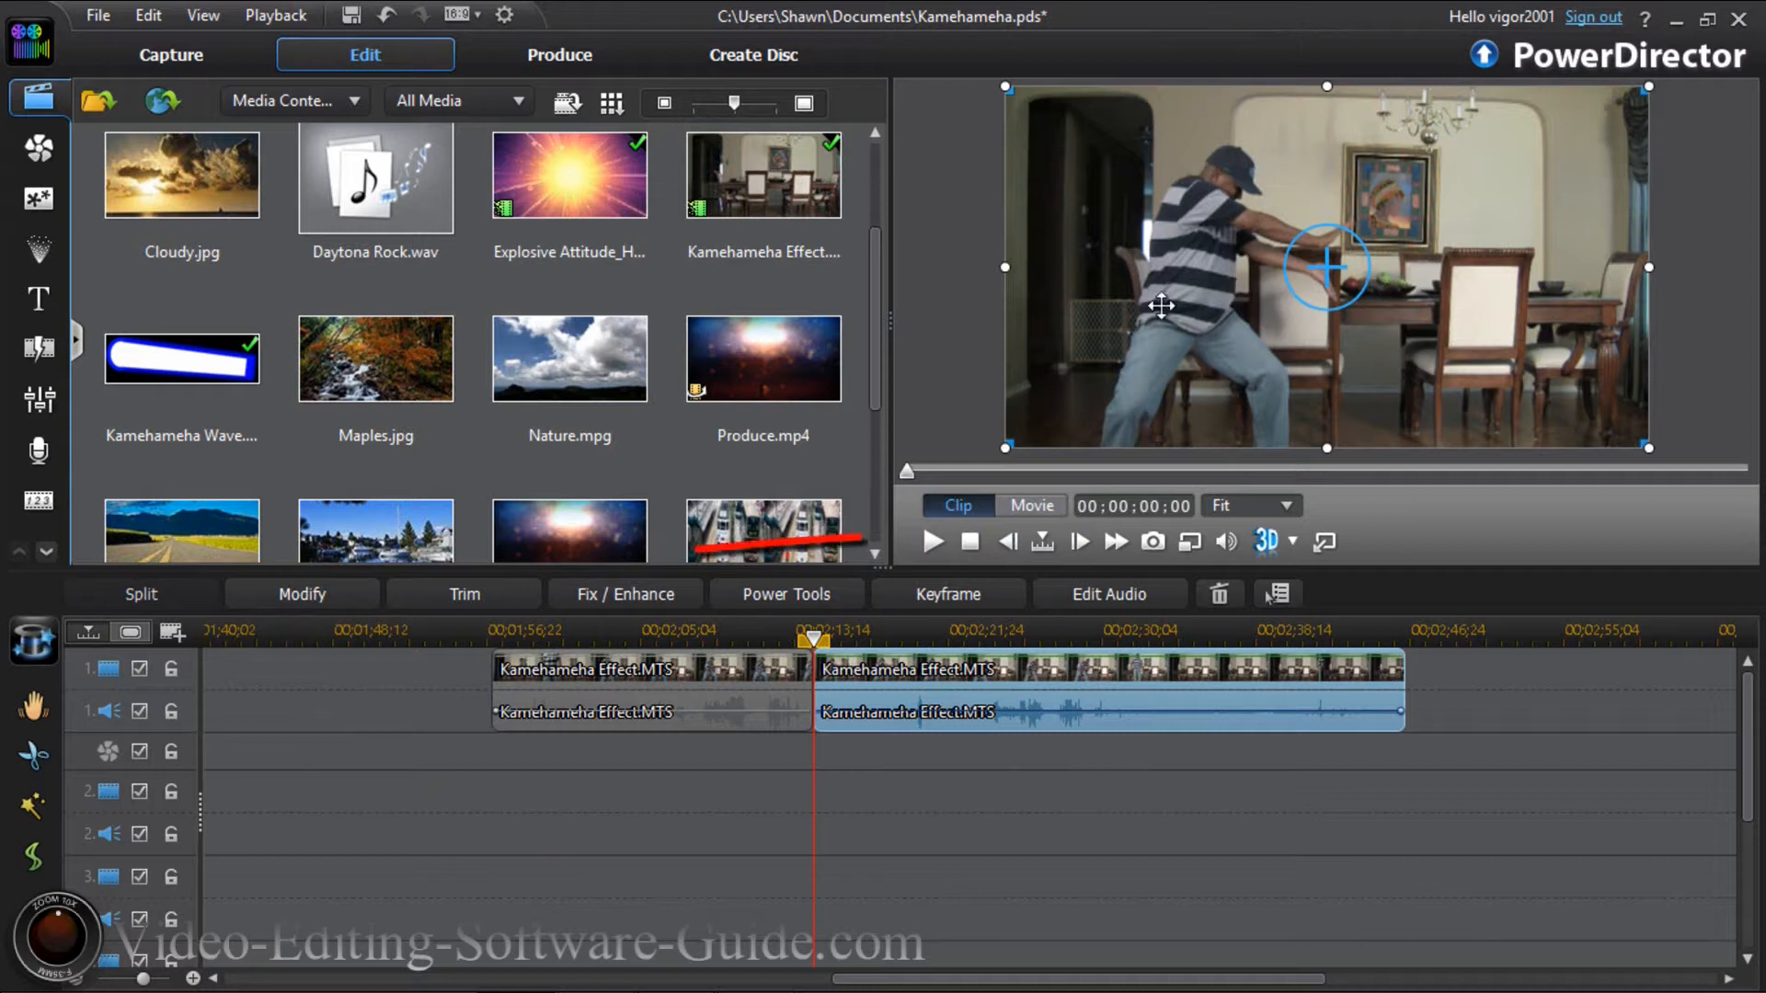
{"action": "left_click", "coordinate": [1153, 543]}
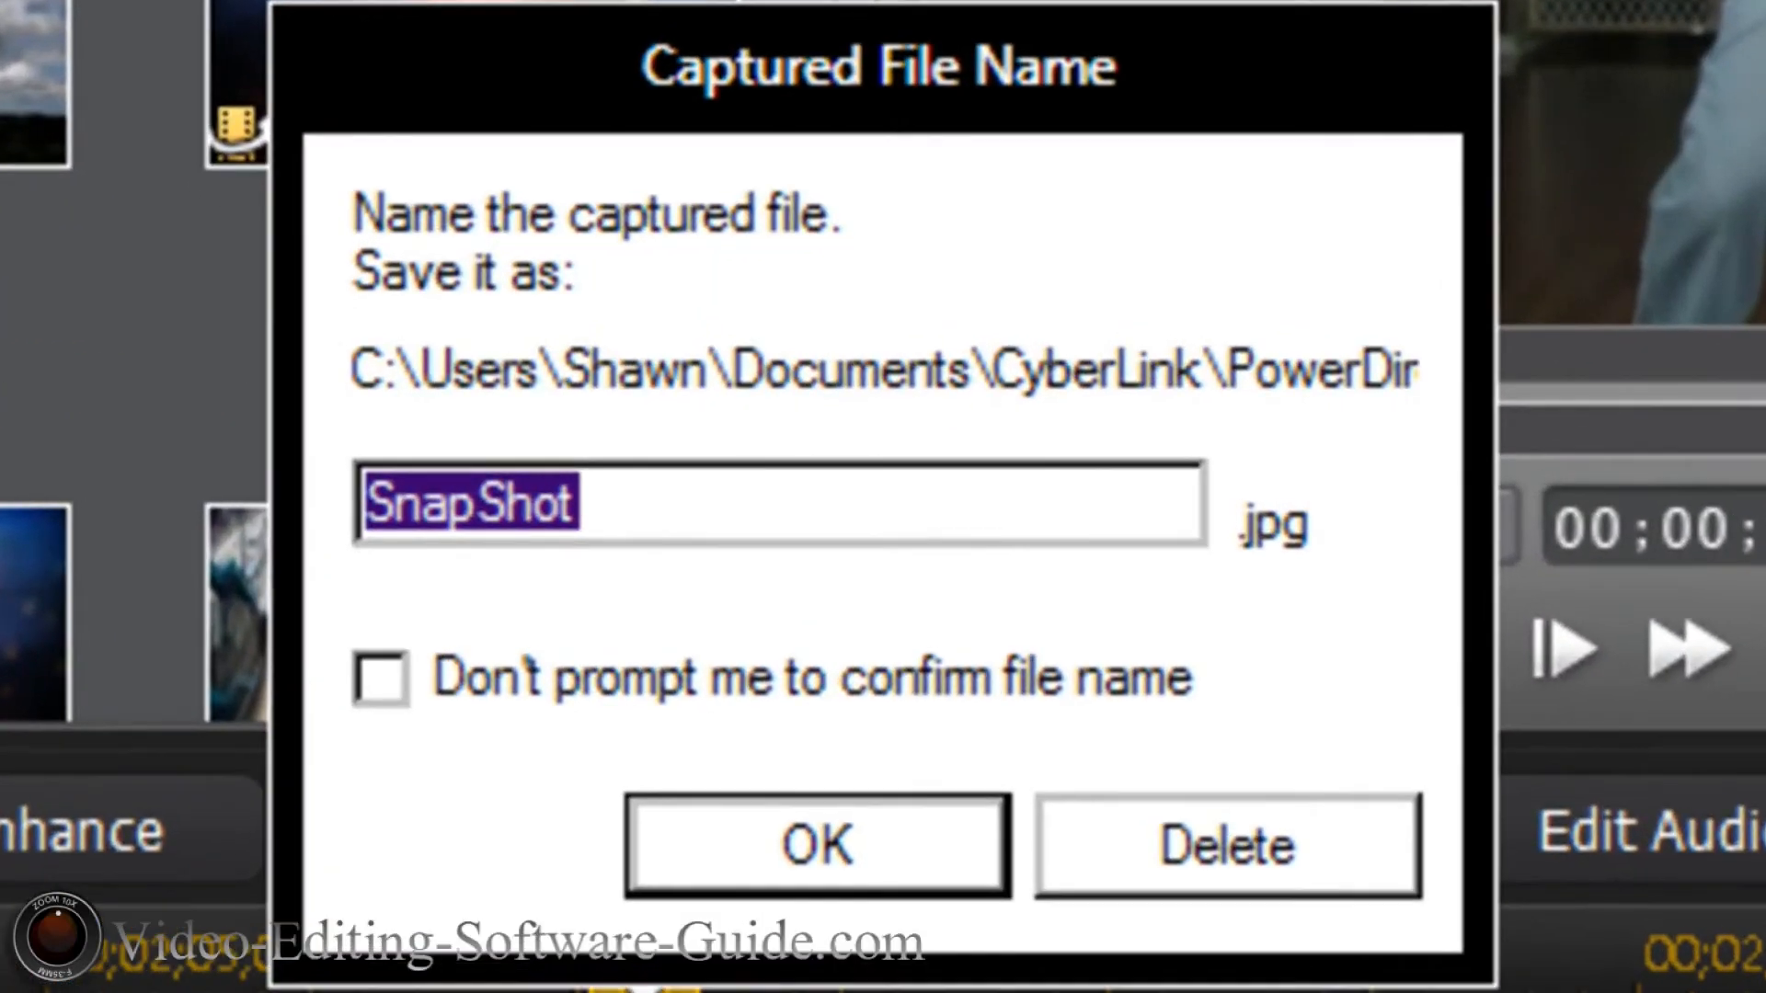
{"action": "left_click_drag", "start_coordinate": [643, 521], "coordinate": [32, 526]}
{"action": "type", "text": "aaaaa"}
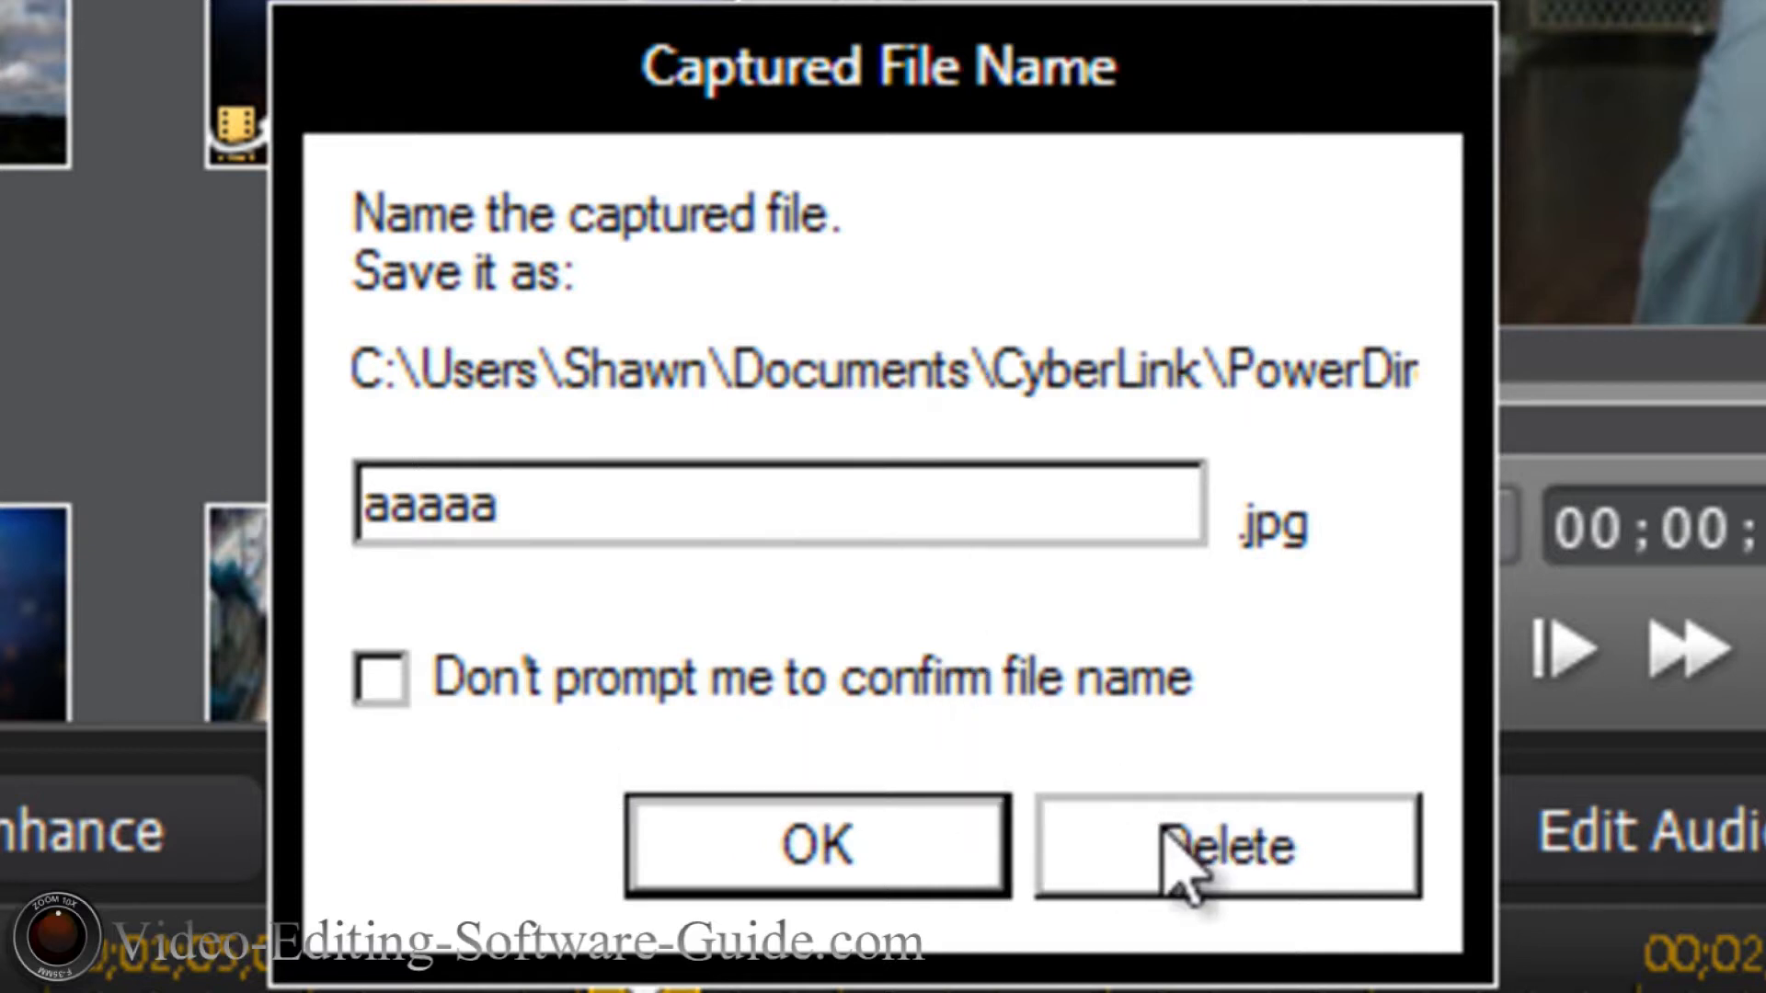
{"action": "left_click", "coordinate": [1205, 839]}
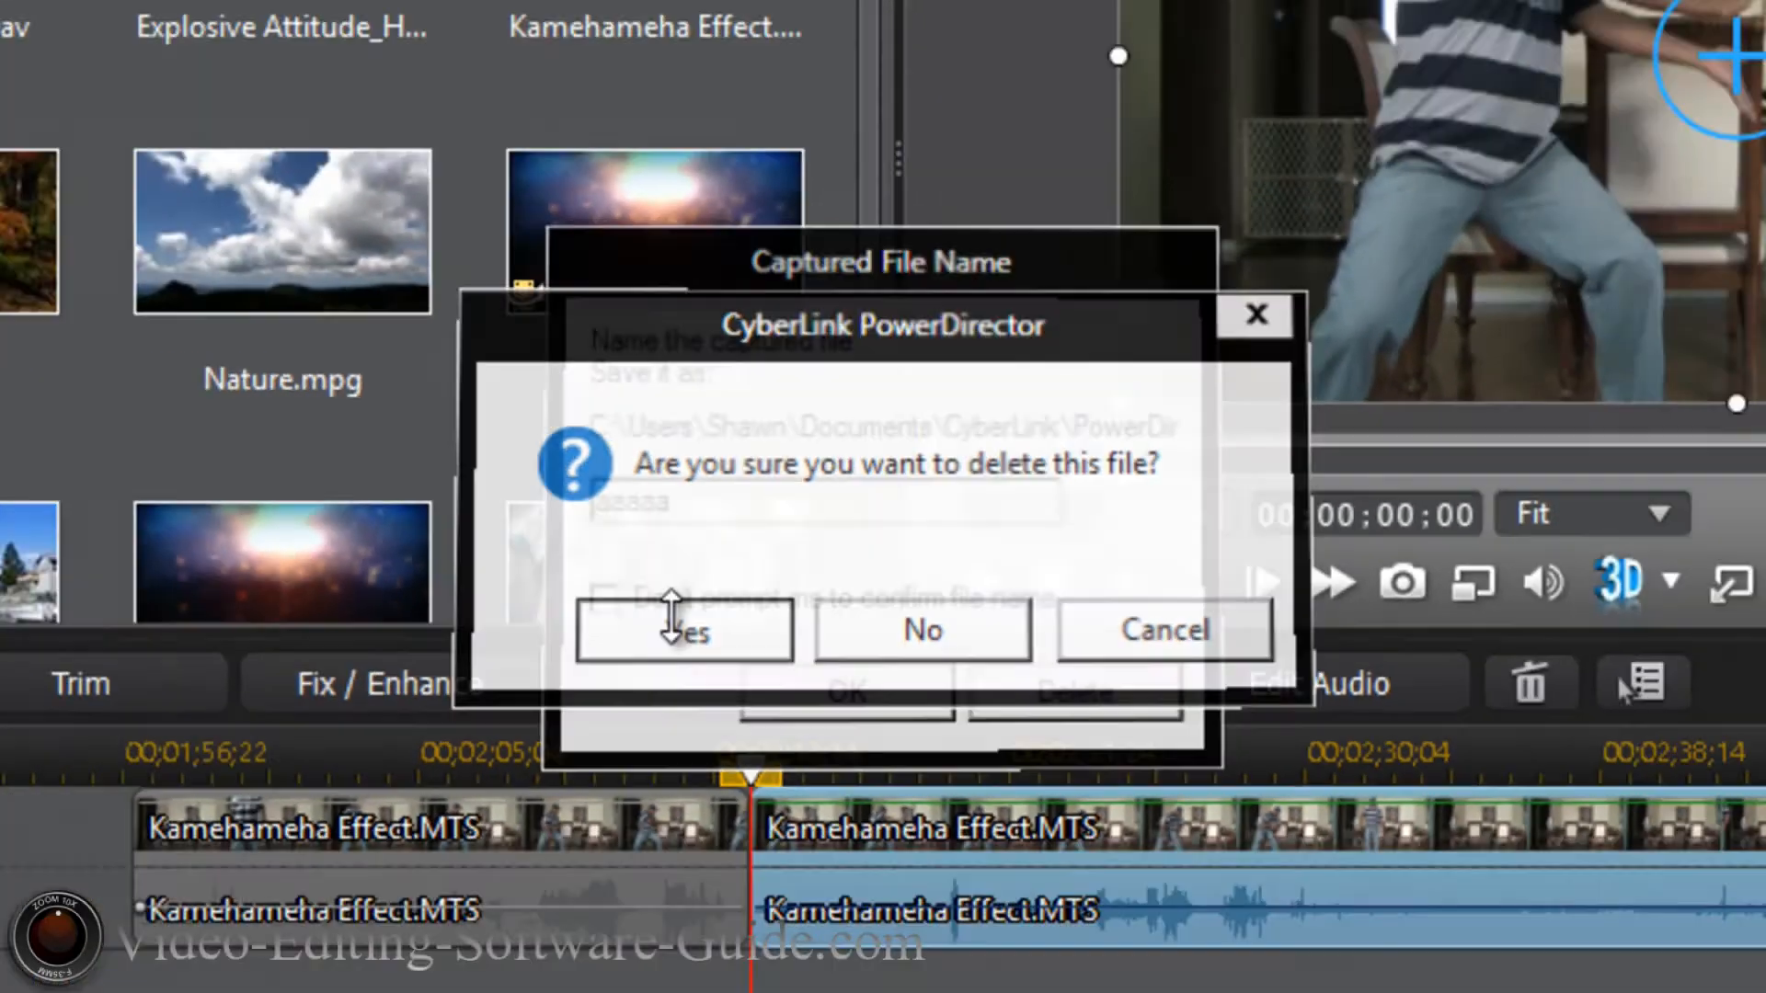
{"action": "left_click", "coordinate": [404, 727]}
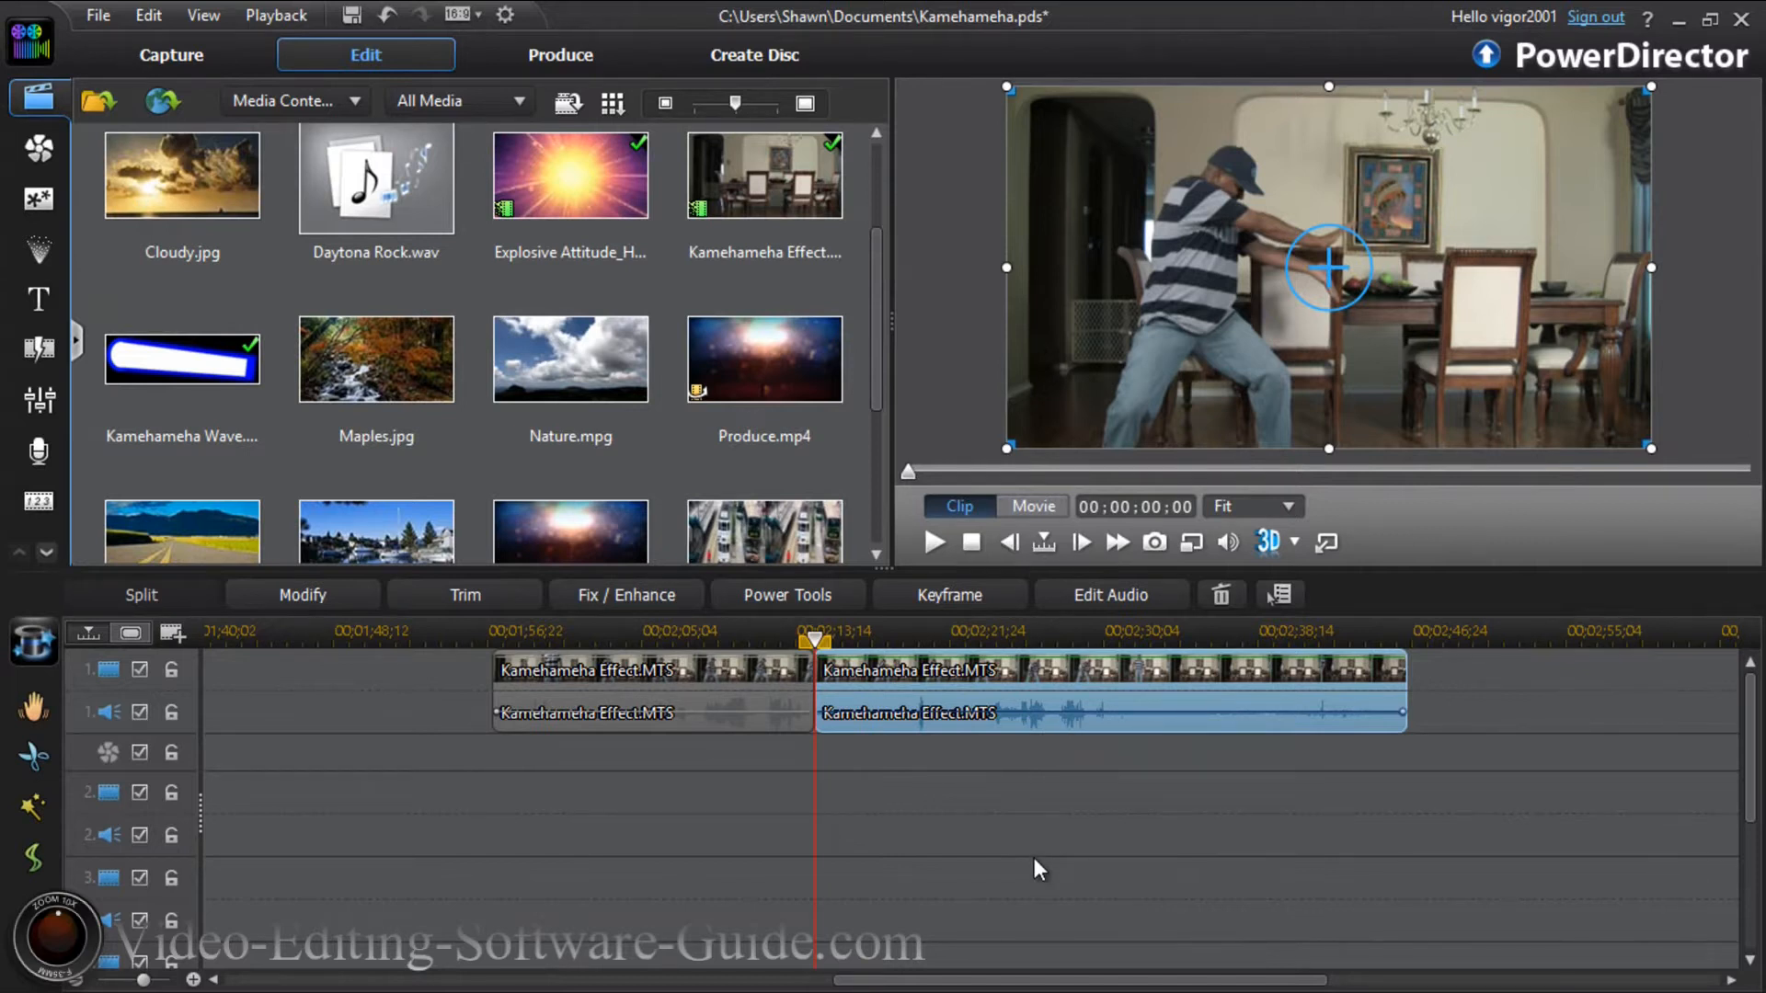
Switch to Inkscape and open the Kammehameha subject image from the Pictures library as an embedded image.
{"action": "mouse_move", "coordinate": [780, 992]}
{"action": "left_click", "coordinate": [600, 968]}
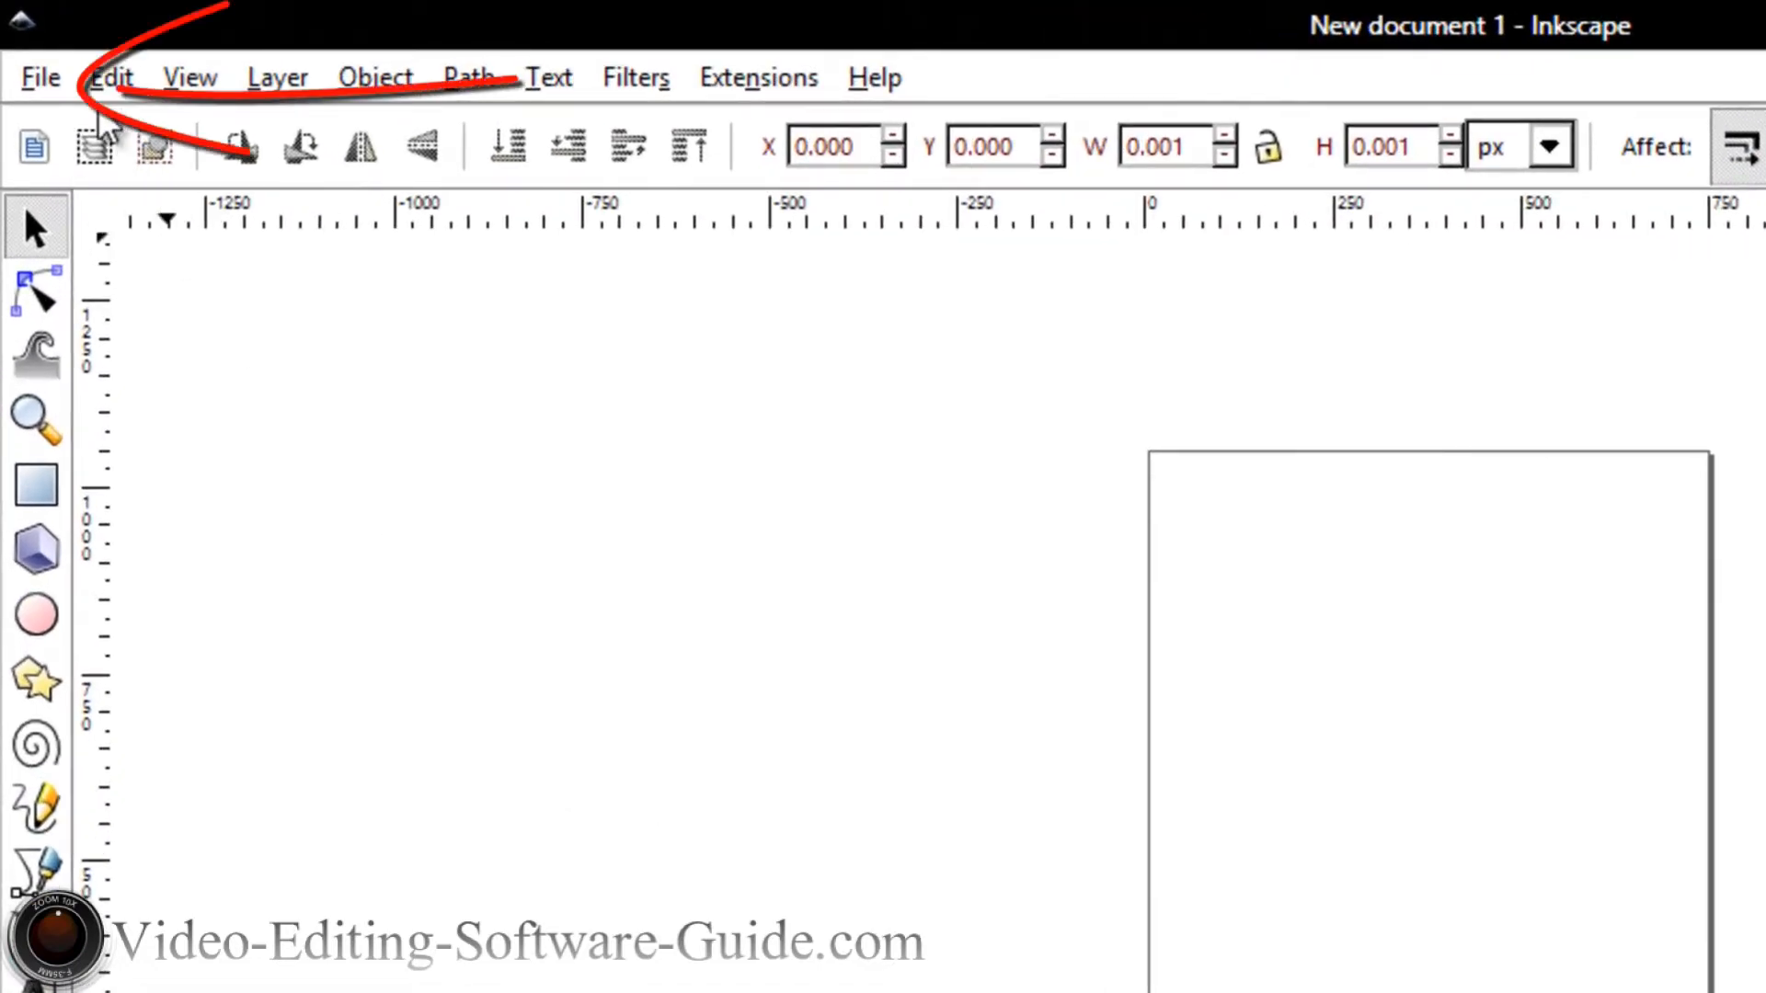
{"action": "left_click", "coordinate": [43, 77]}
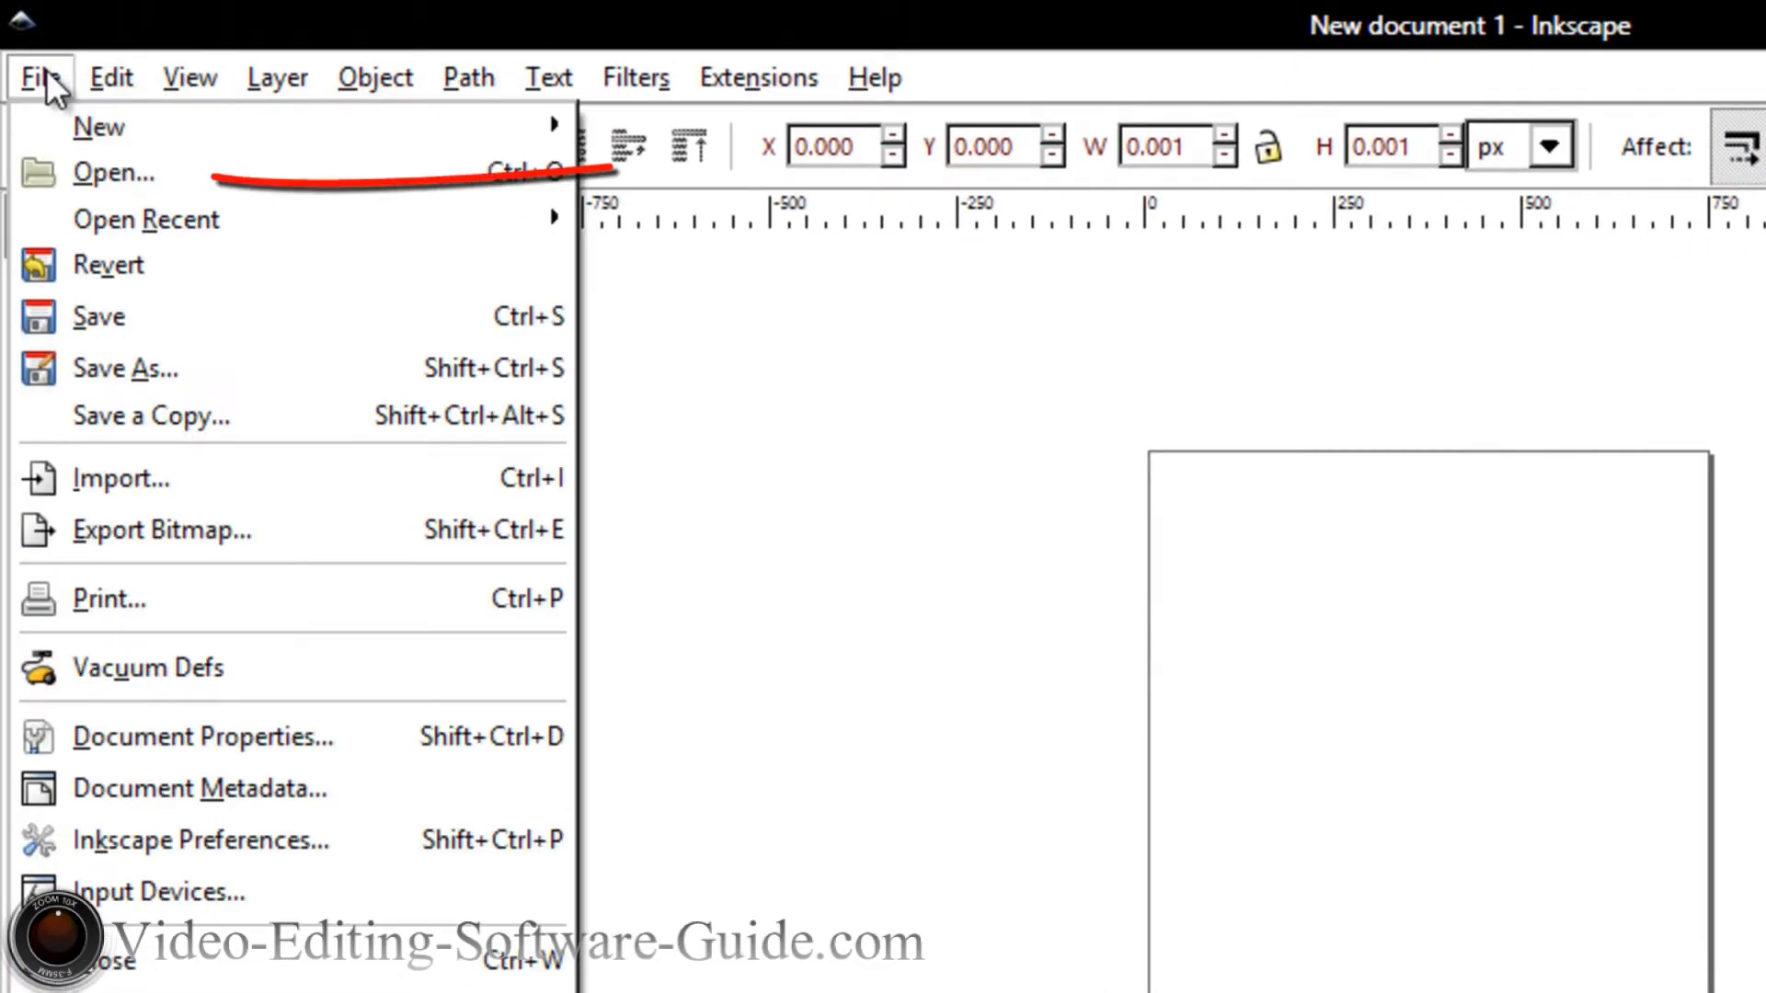
{"action": "left_click", "coordinate": [149, 180]}
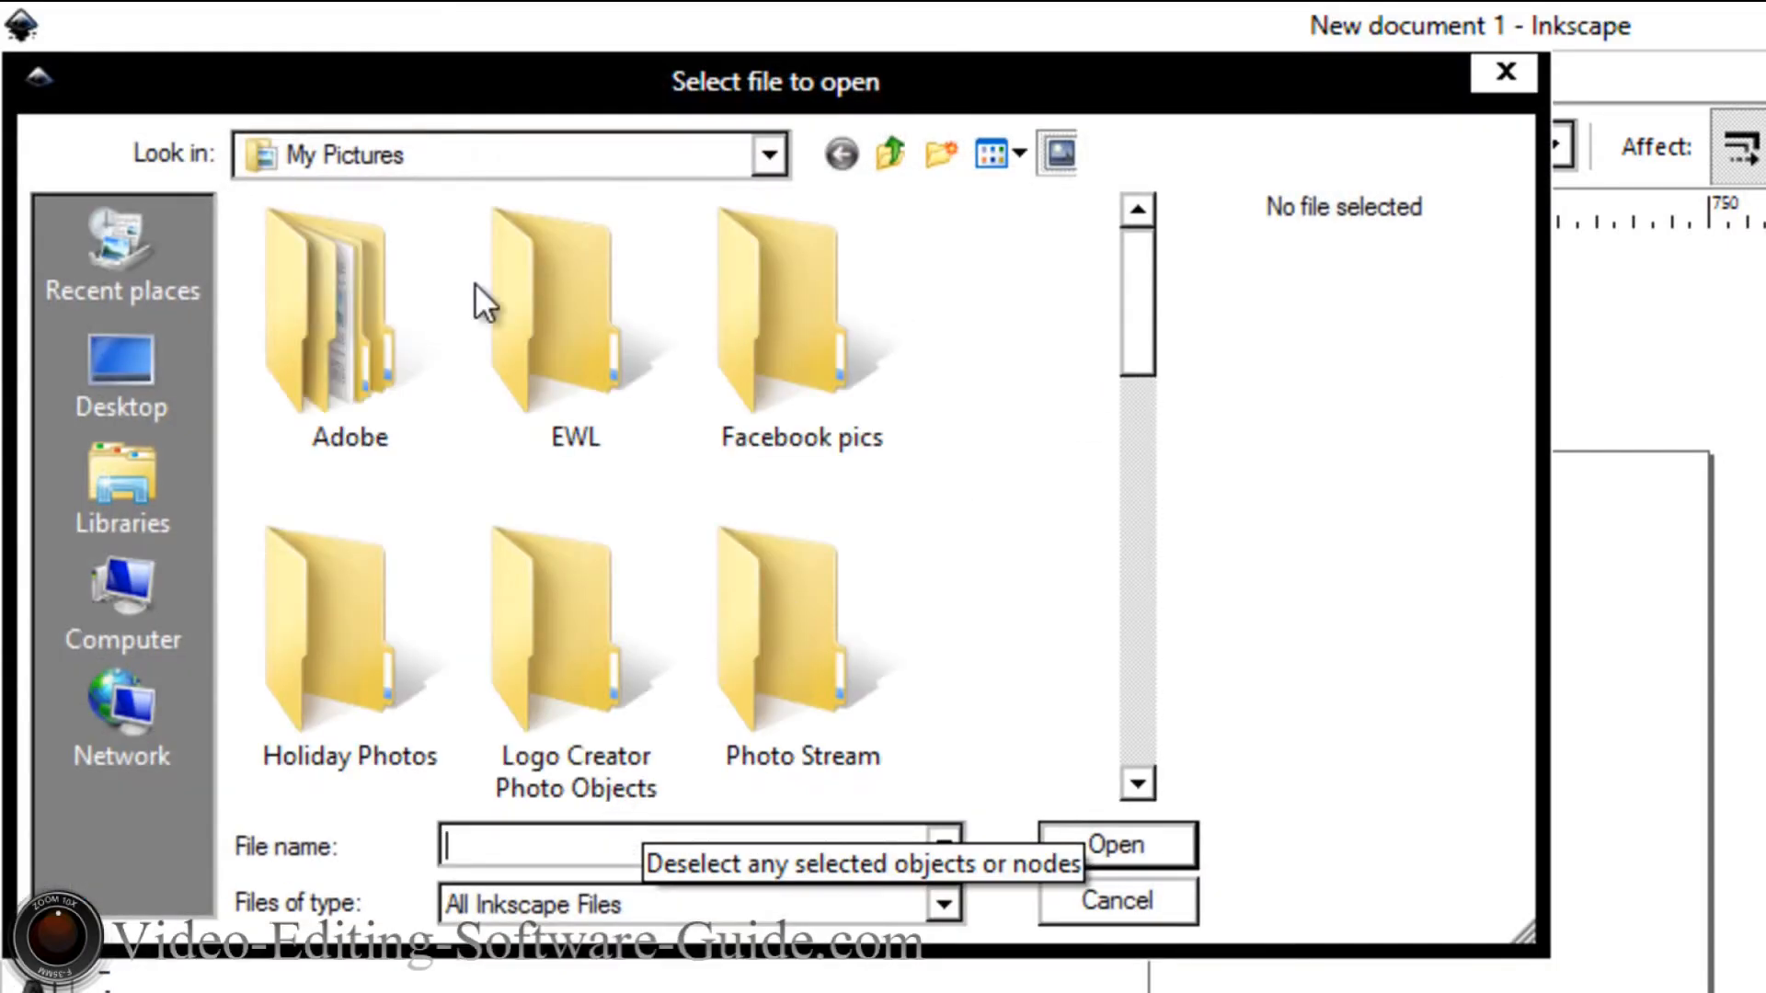
{"action": "left_click", "coordinate": [107, 480]}
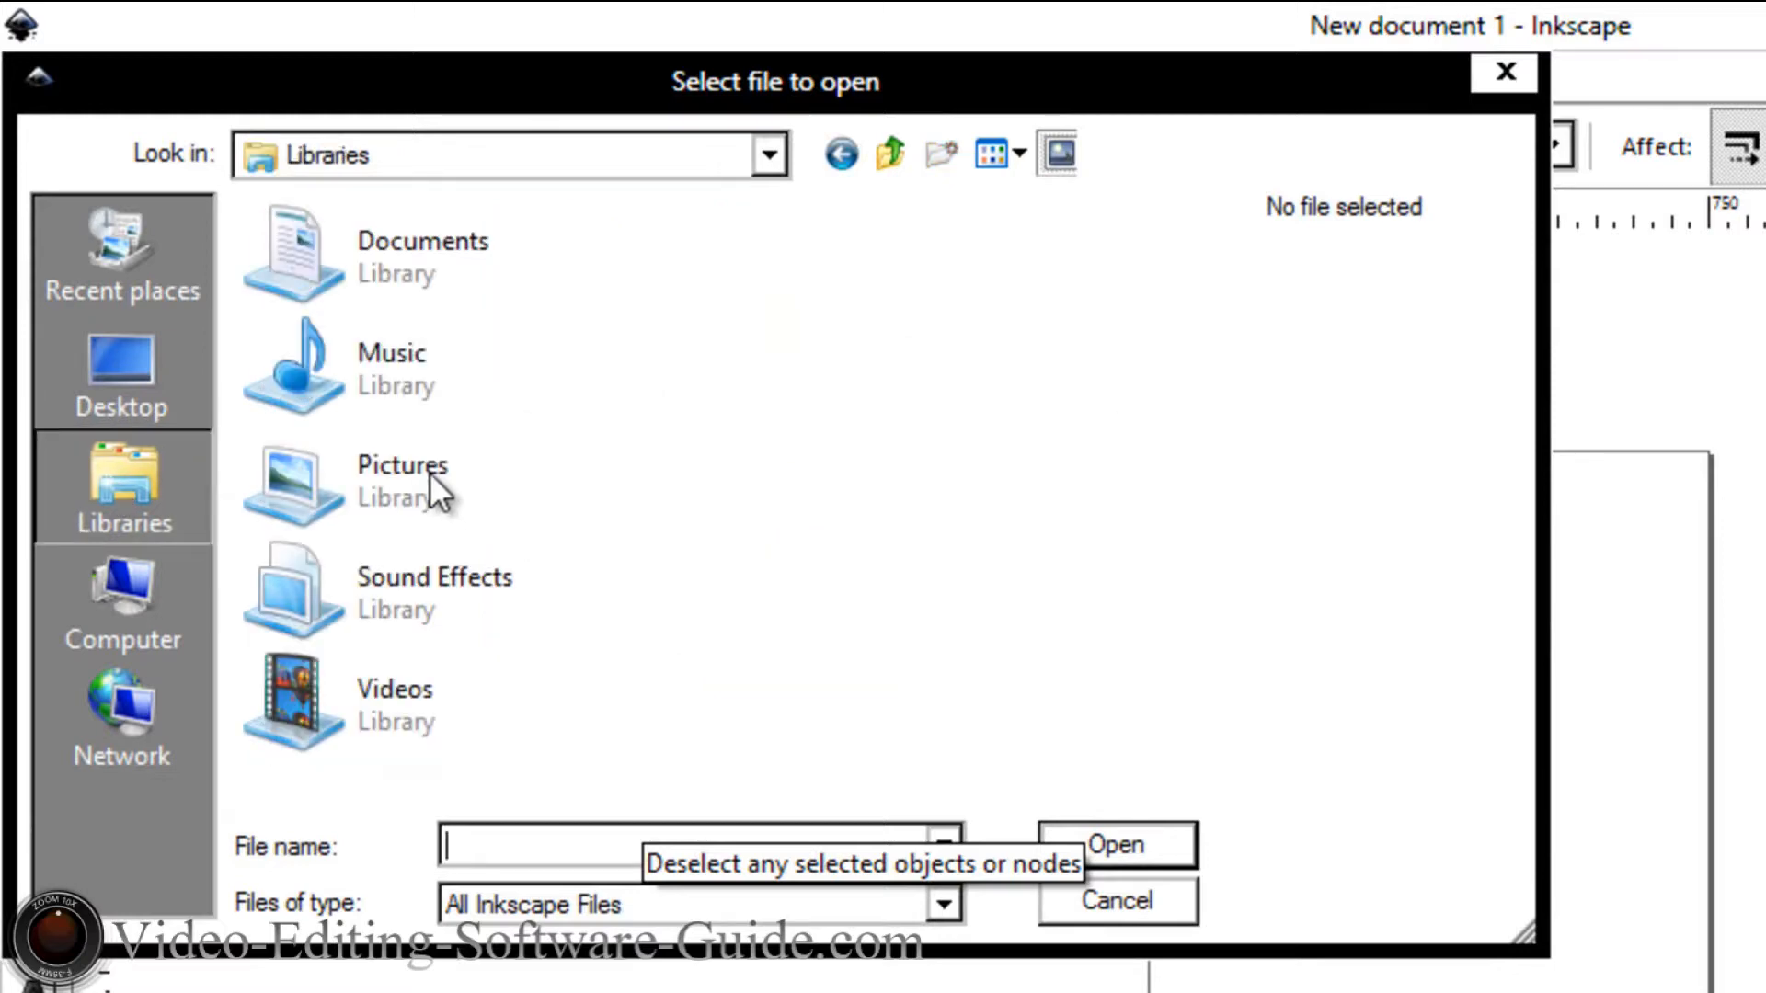
{"action": "double_click", "coordinate": [390, 463]}
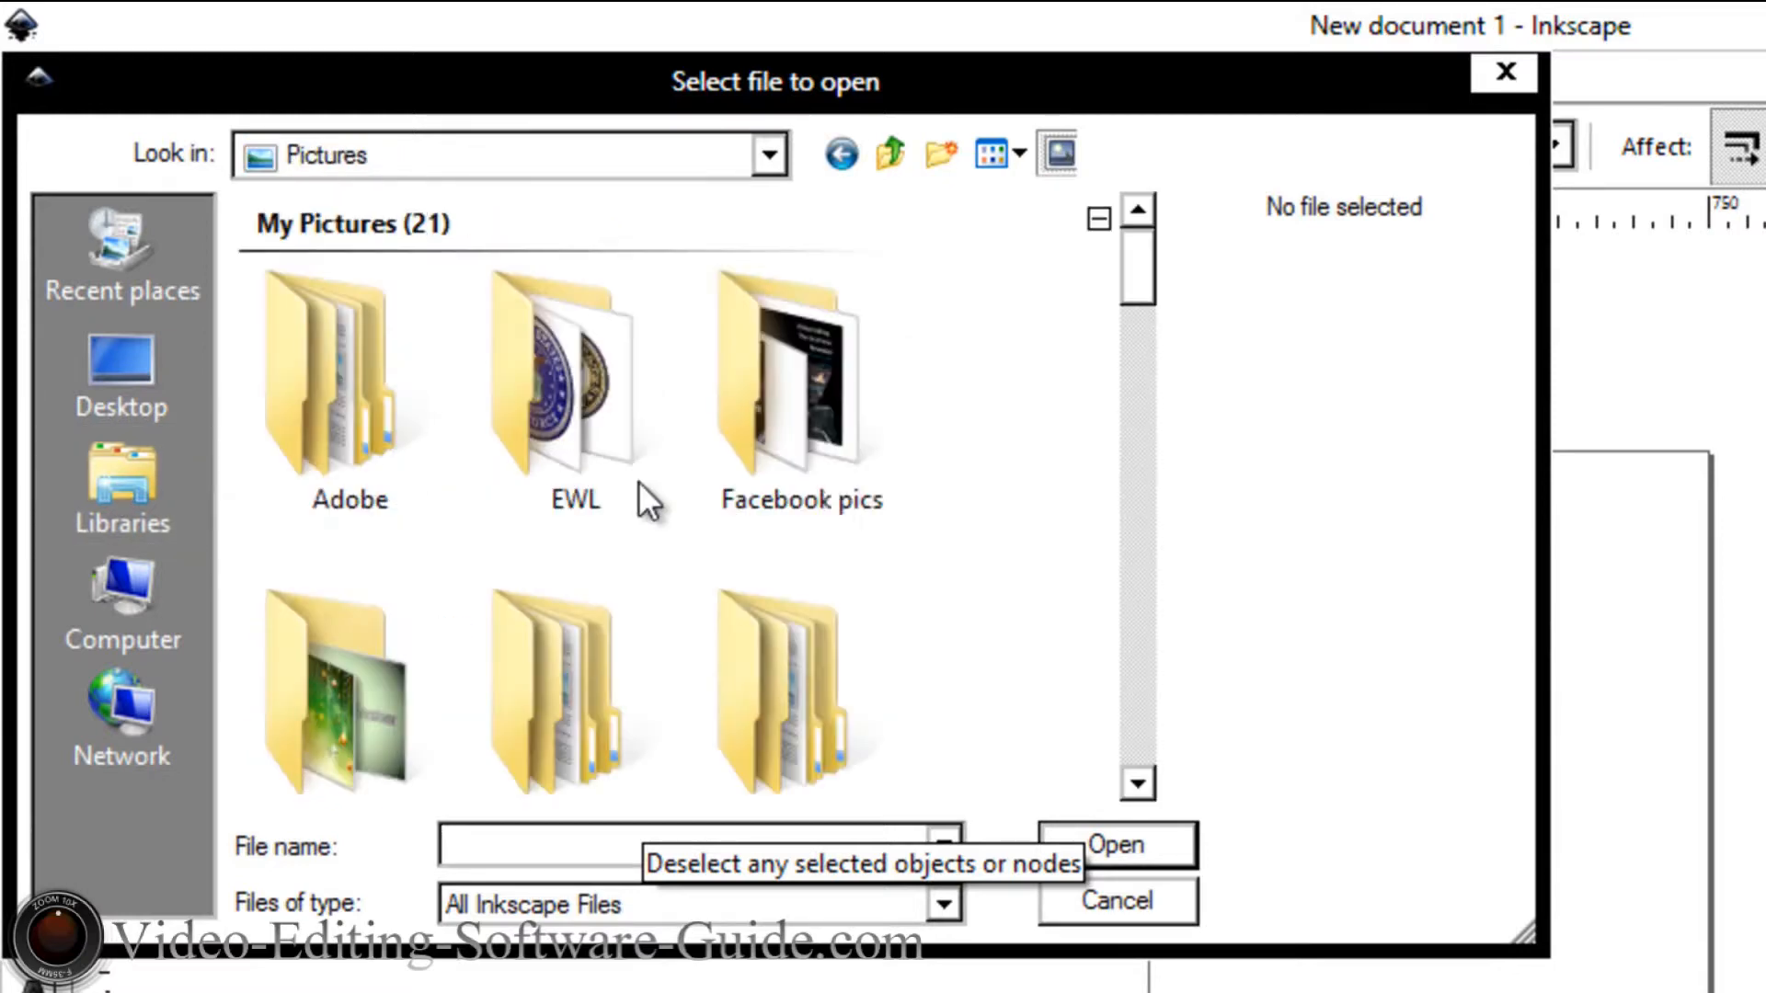
{"action": "left_click_drag", "start_coordinate": [1132, 285], "coordinate": [1155, 446]}
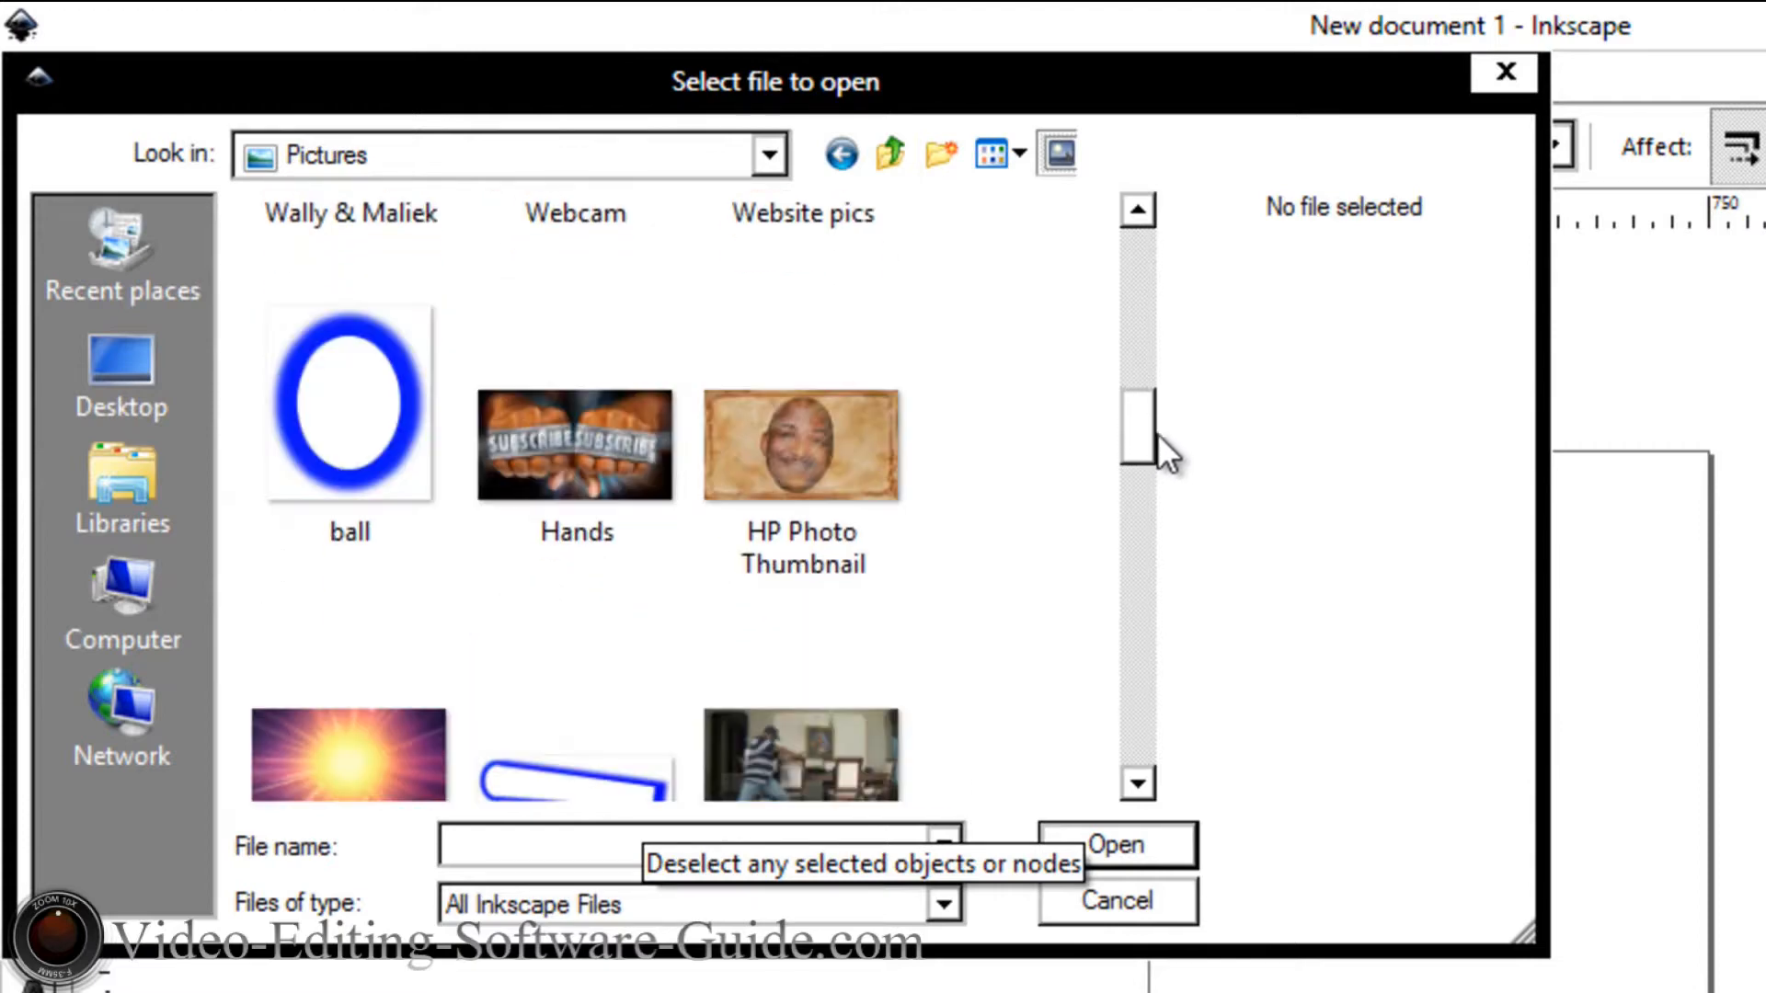
{"action": "left_click_drag", "start_coordinate": [1143, 417], "coordinate": [1140, 434]}
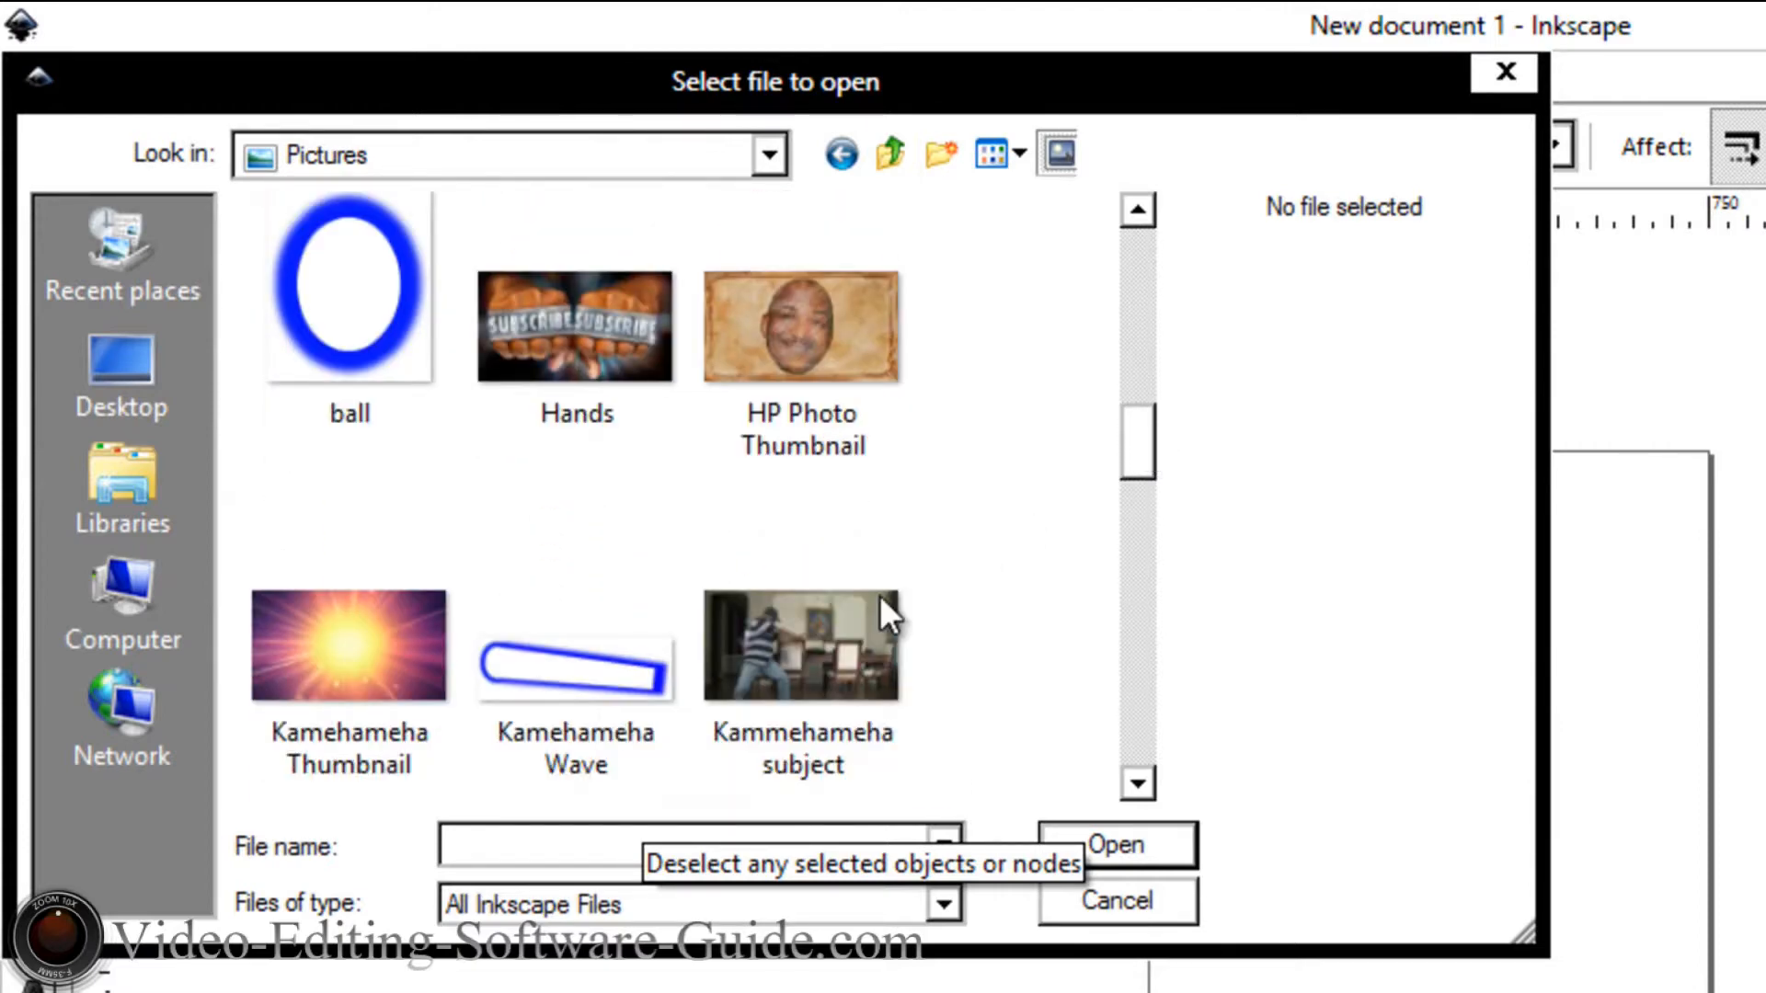
{"action": "left_click", "coordinate": [833, 625]}
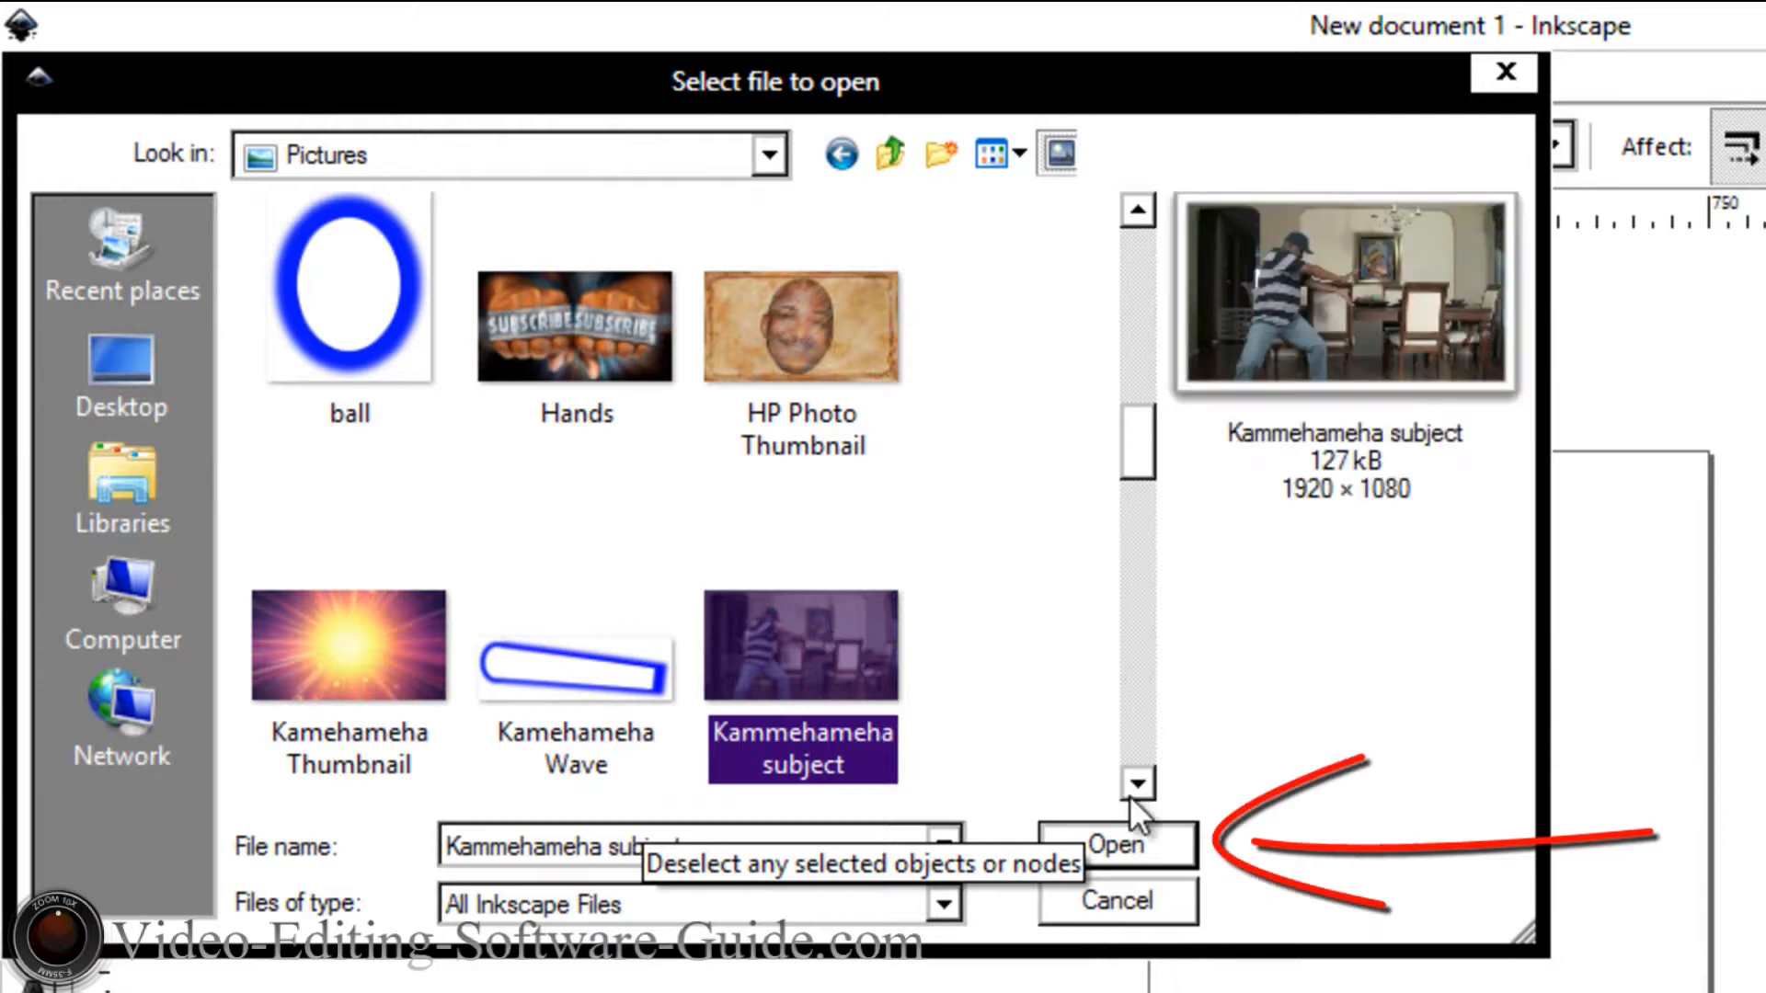
{"action": "left_click", "coordinate": [1129, 845]}
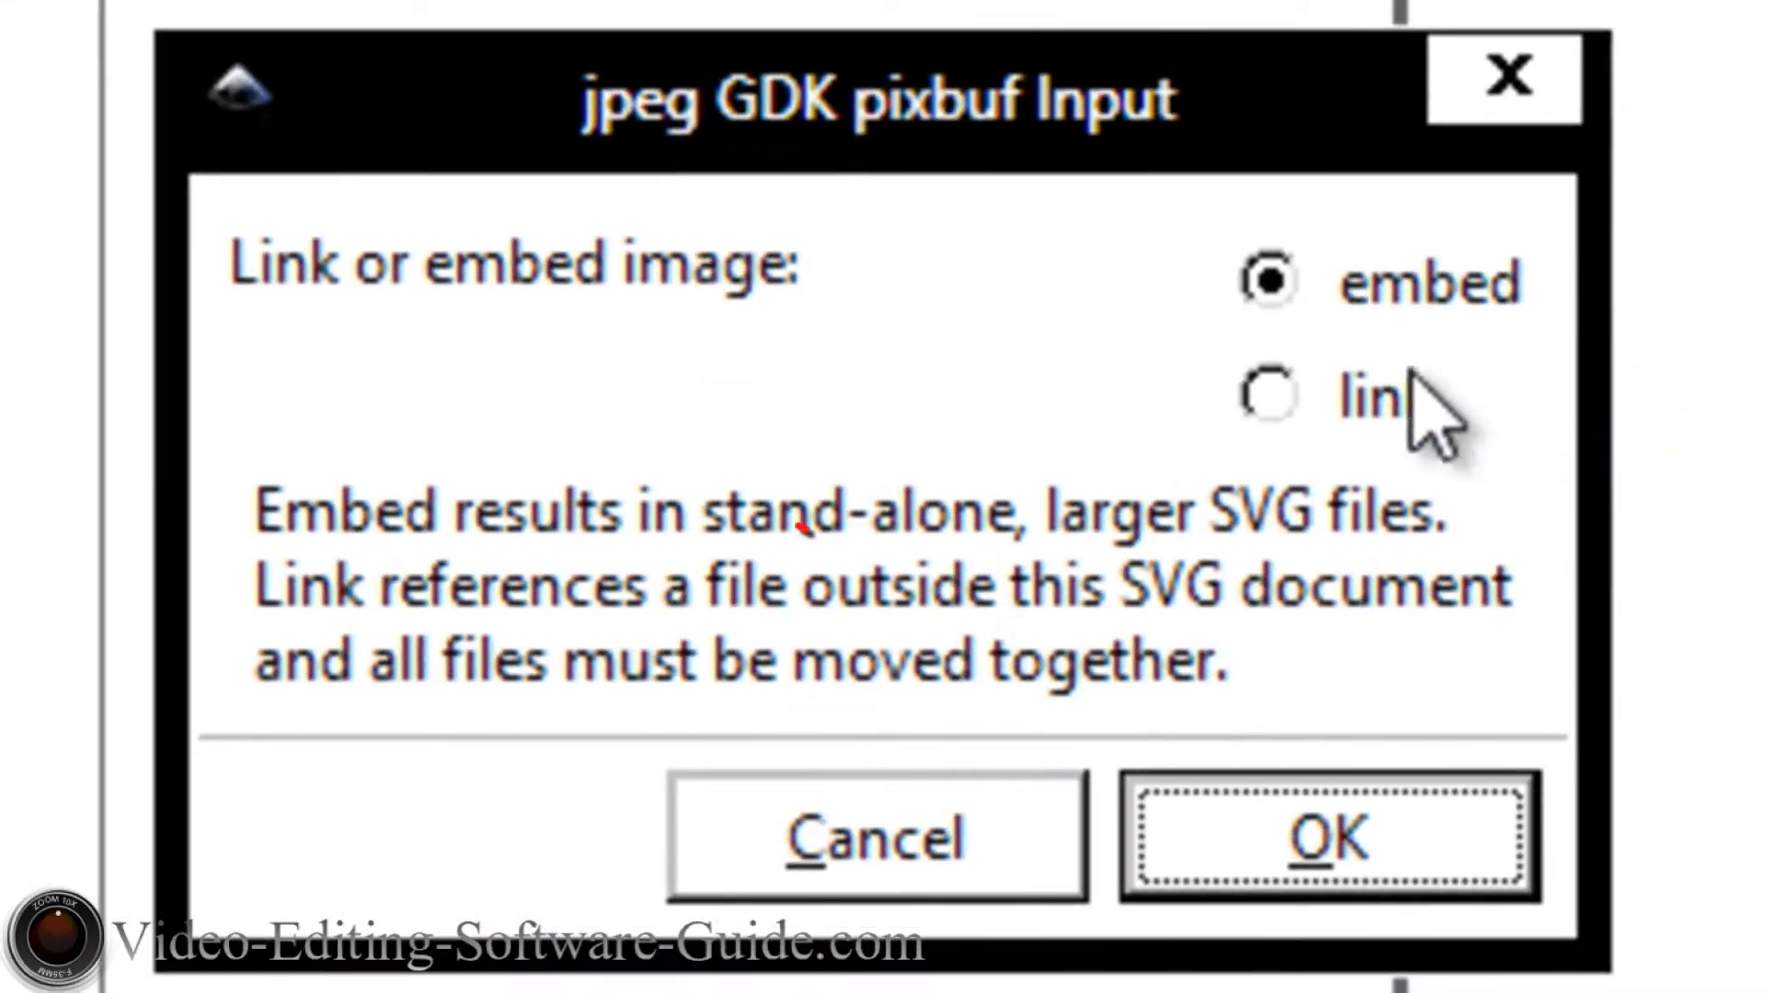
{"action": "left_click", "coordinate": [1333, 828]}
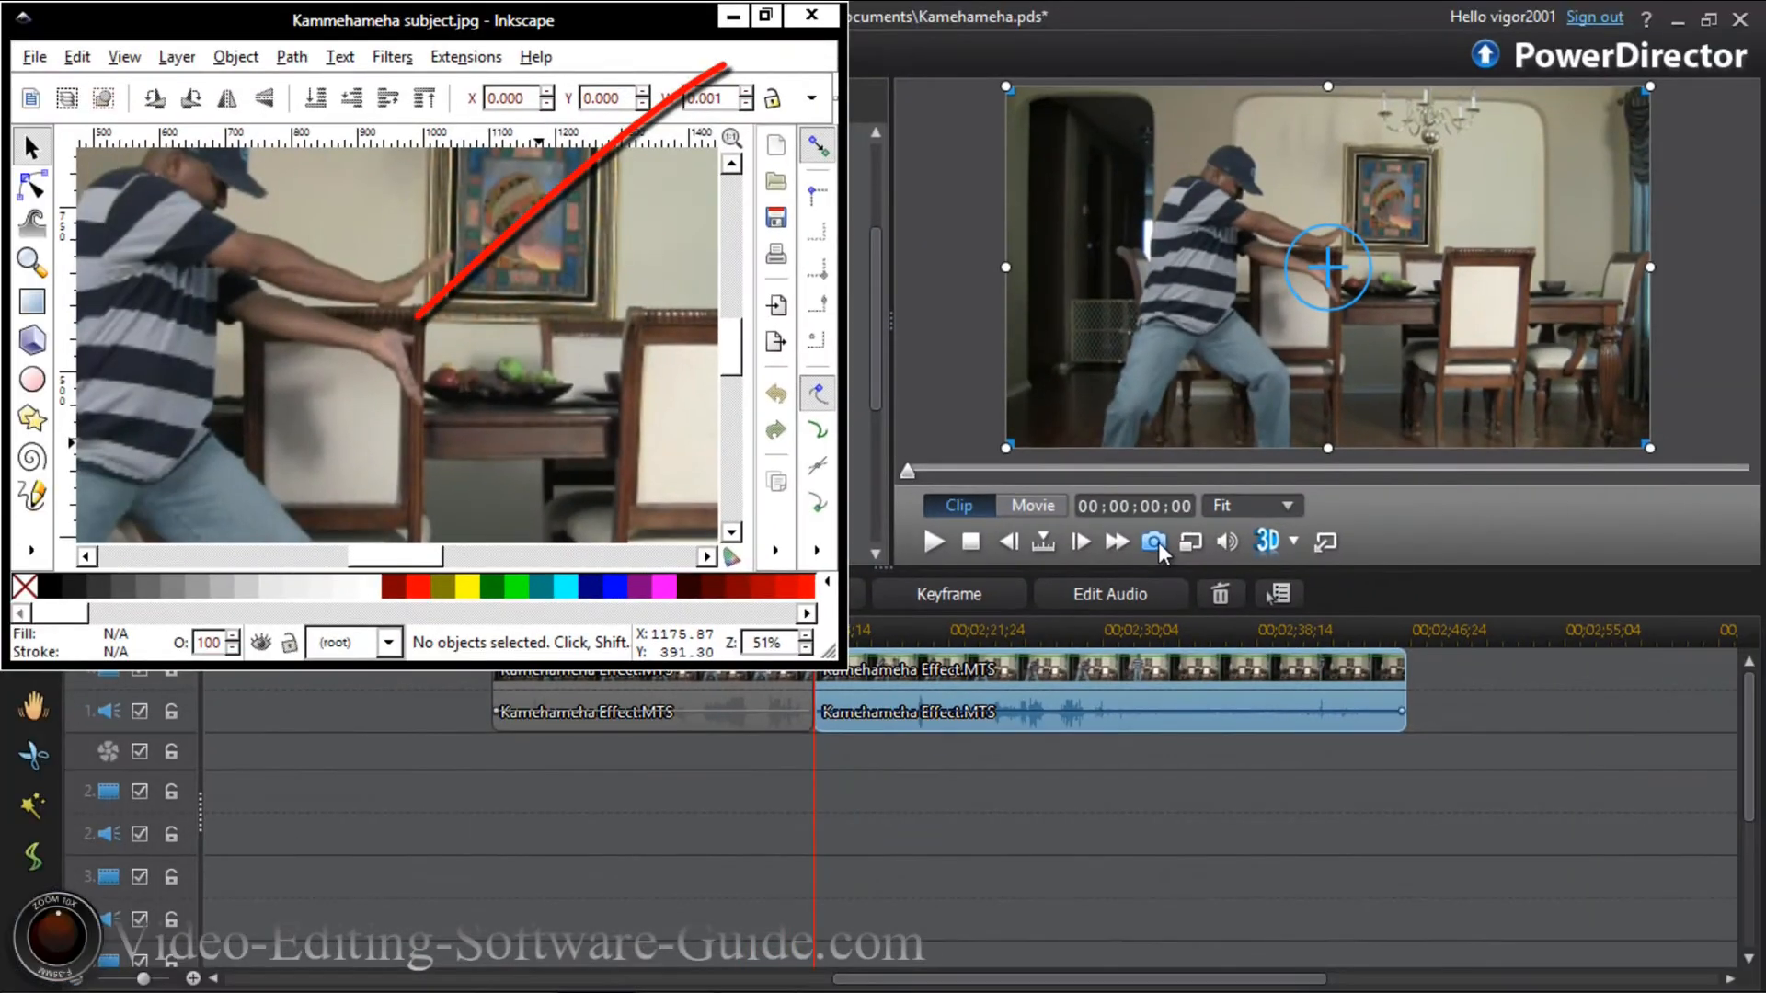
Maximize the window and draw a blue ellipse about 217 by 301 px just in front of the man's hands.
{"action": "left_click", "coordinate": [764, 15]}
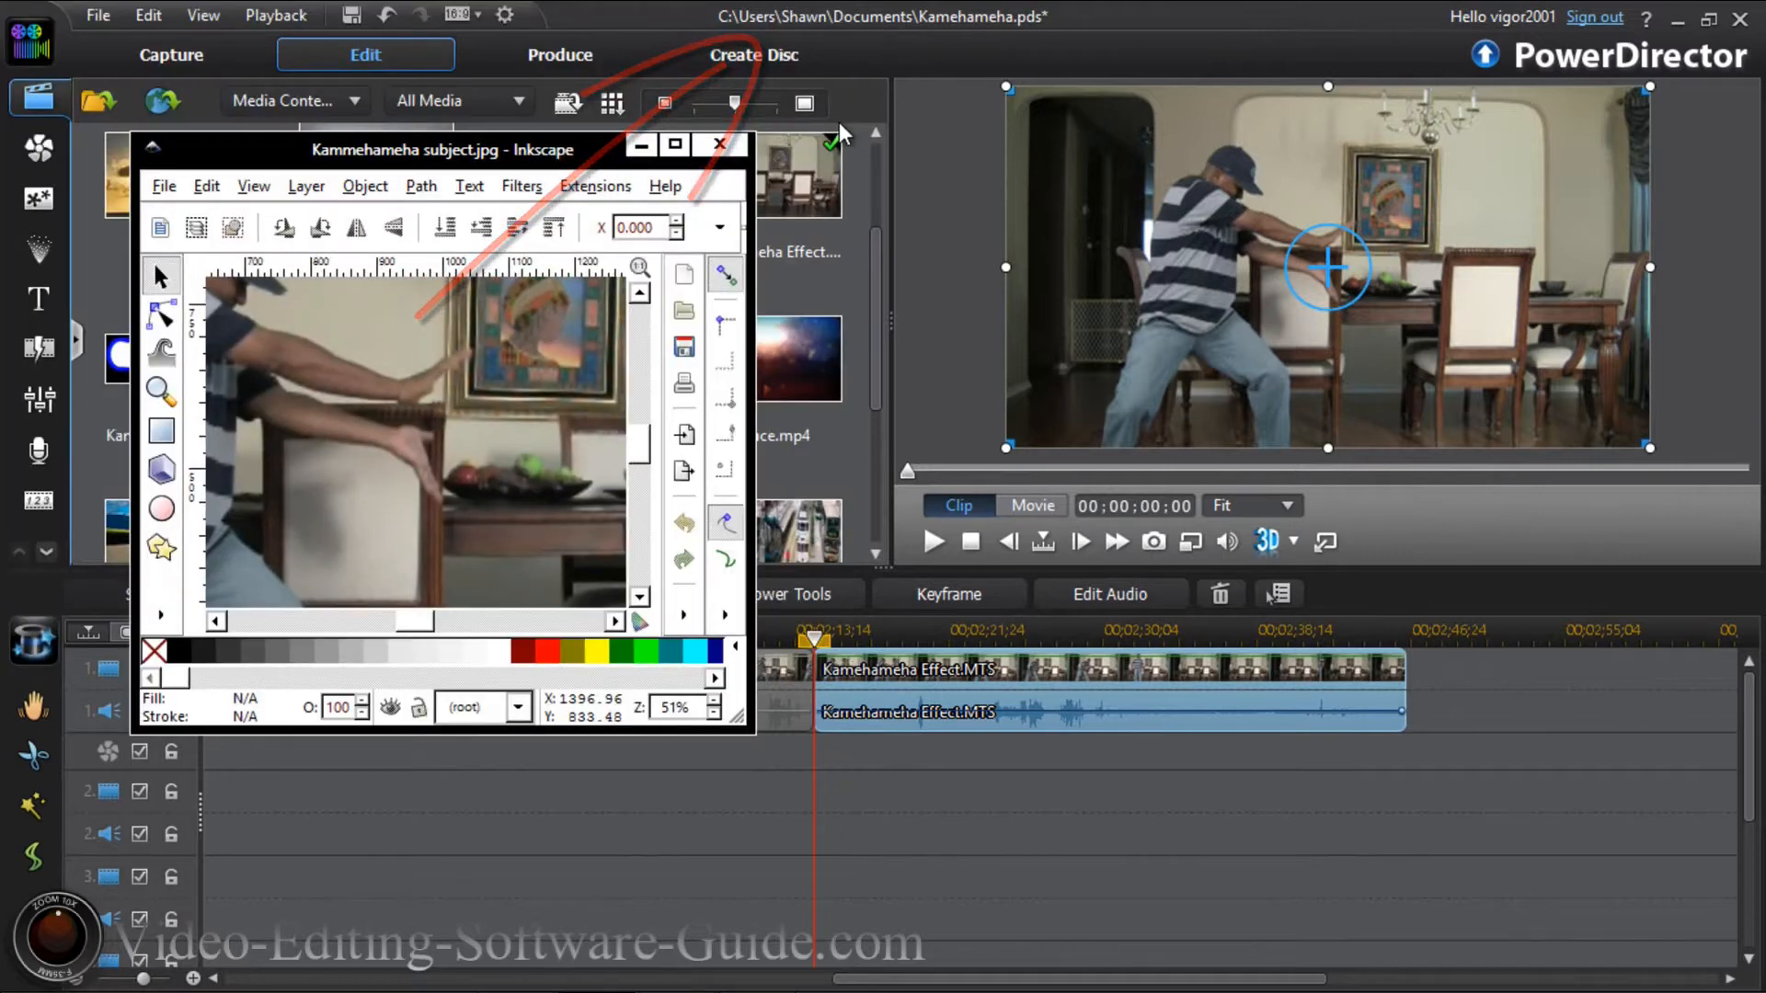
{"action": "left_click", "coordinate": [675, 146]}
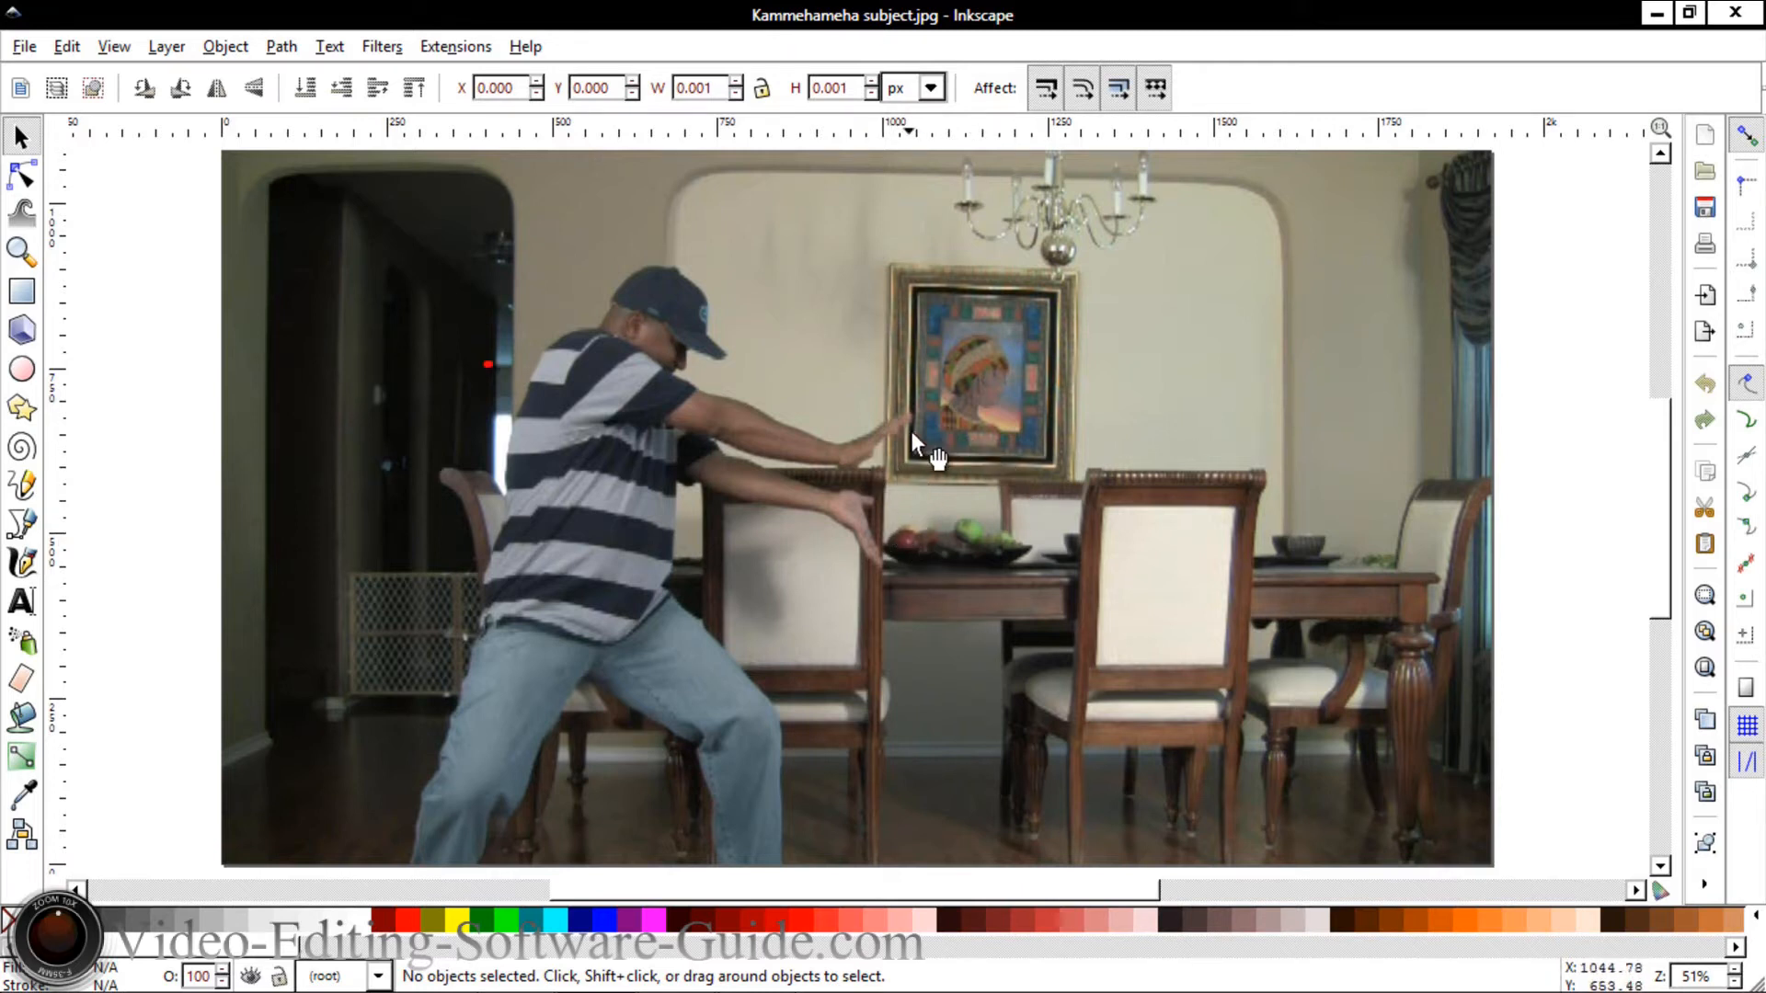
{"action": "left_click", "coordinate": [21, 377]}
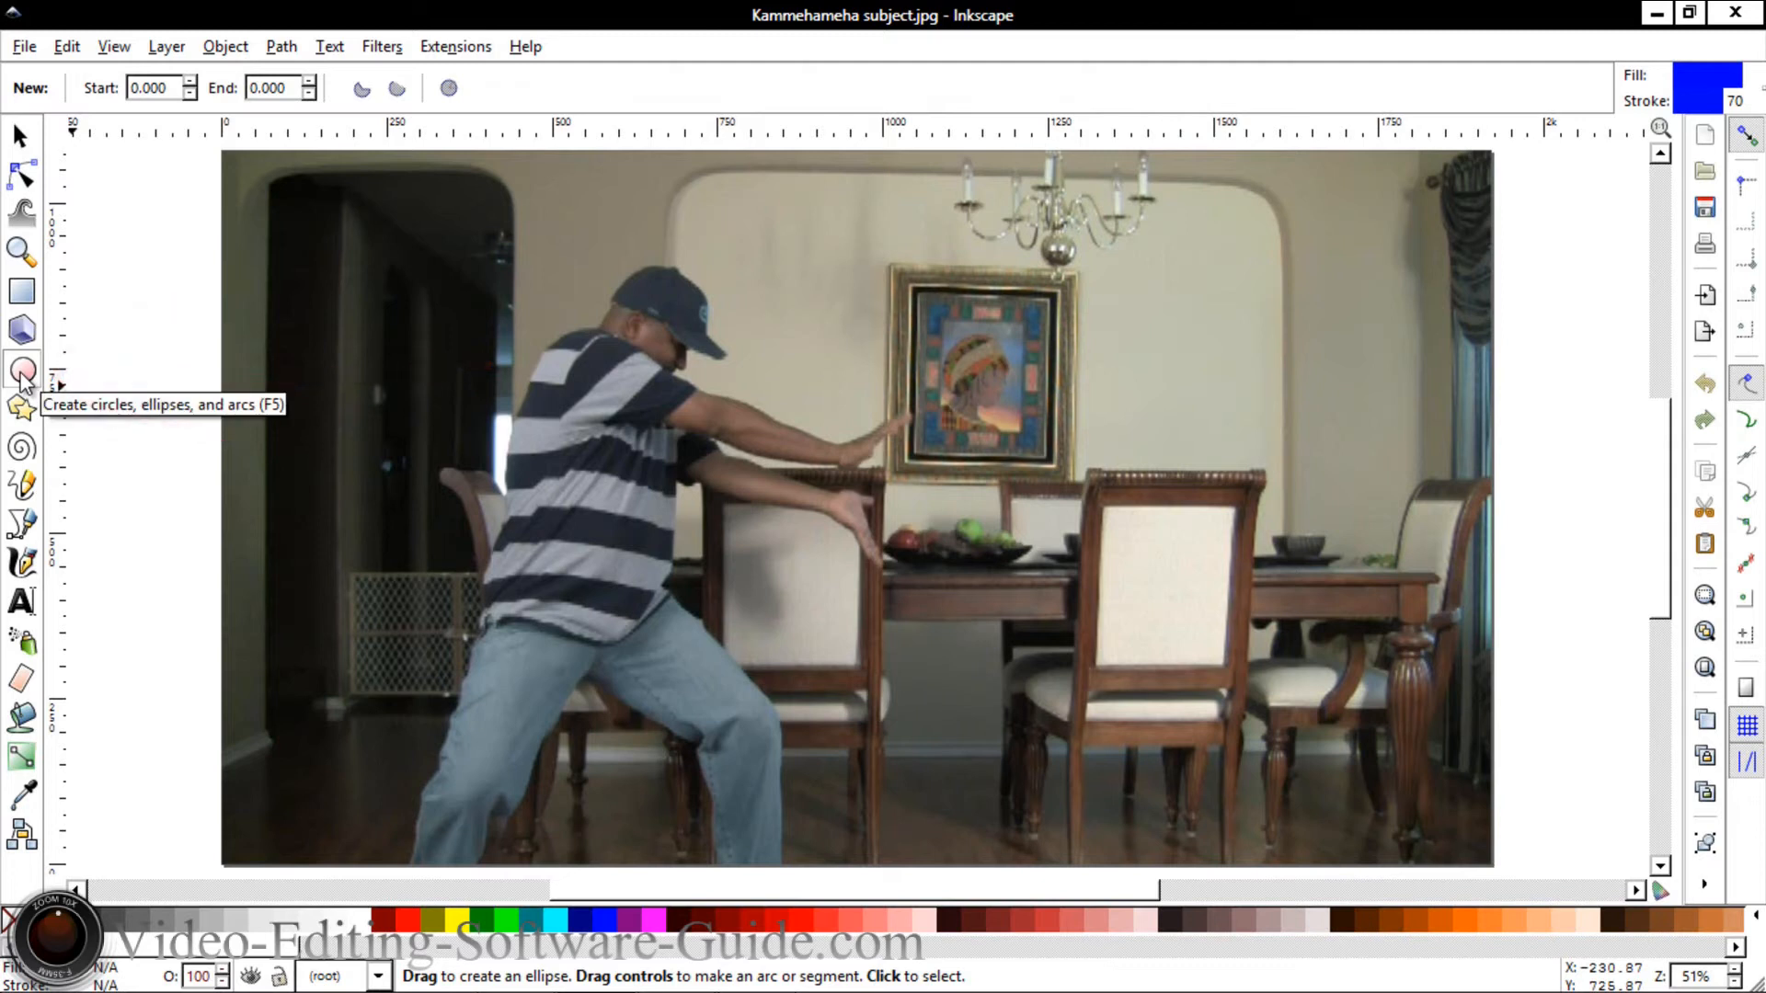
{"action": "mouse_move", "coordinate": [908, 418]}
{"action": "left_mouse_down"}
{"action": "mouse_move", "coordinate": [929, 510]}
{"action": "mouse_move", "coordinate": [1008, 573]}
{"action": "left_mouse_up"}
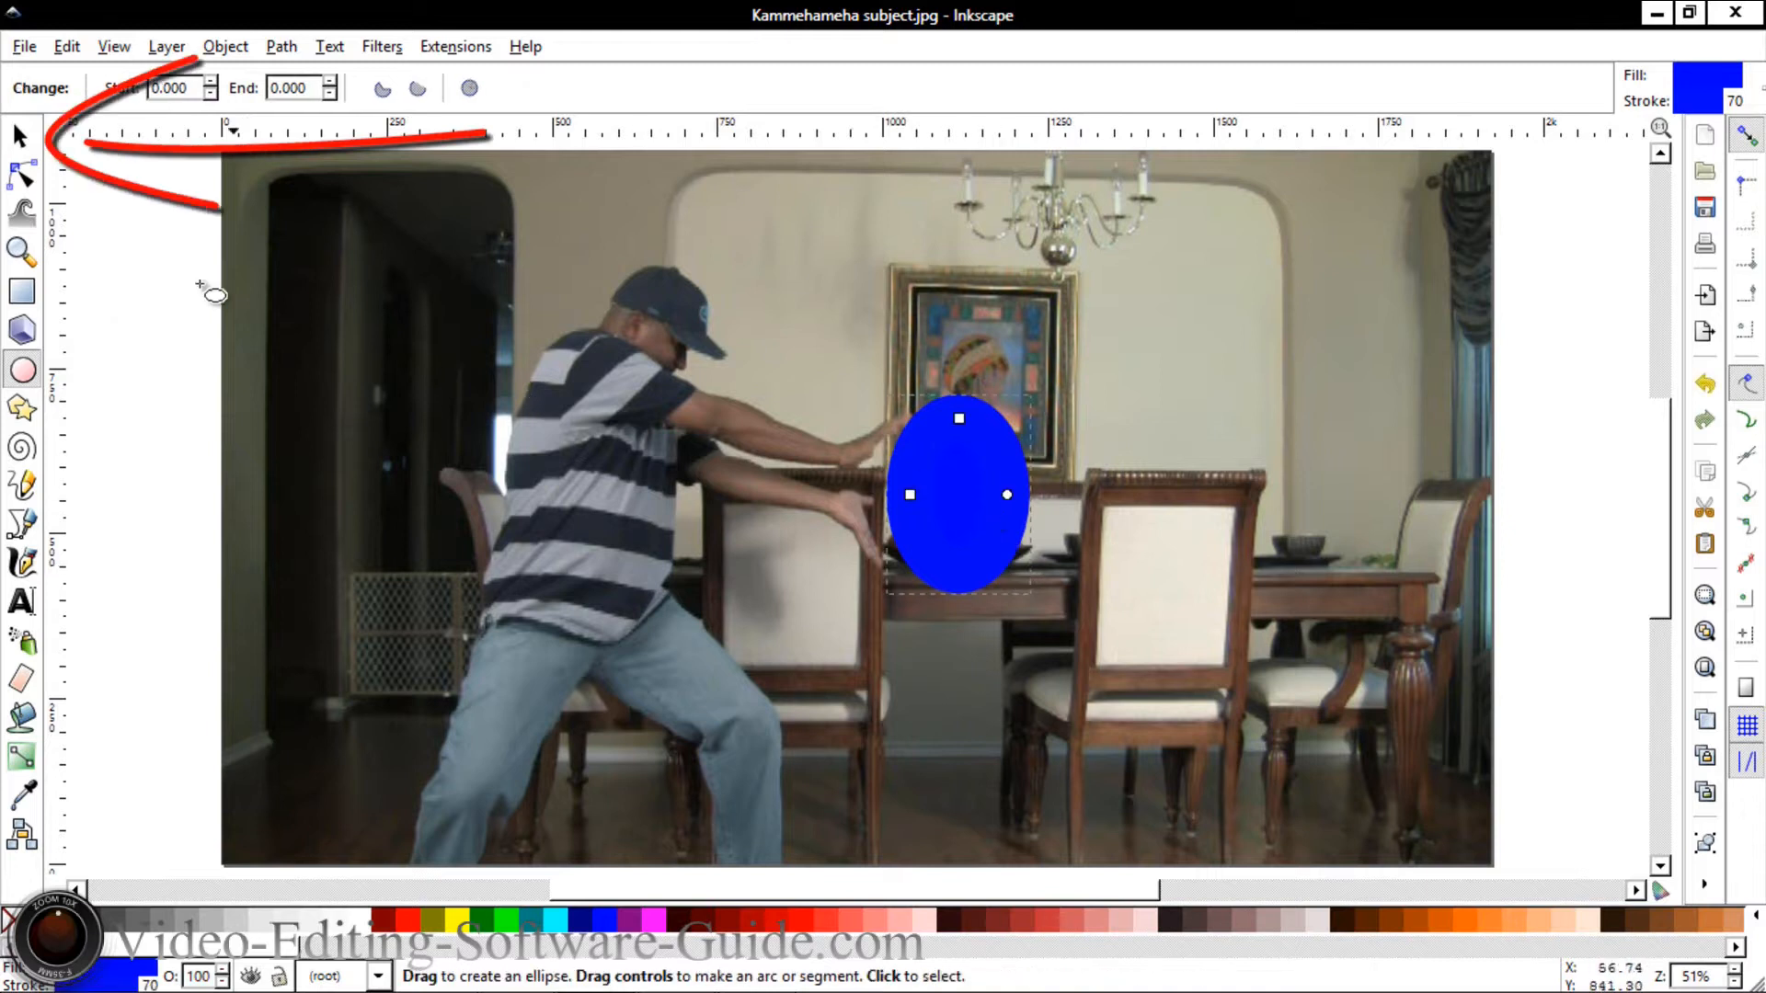
Move the ellipse slightly down in front of the hands and shrink it to about 185 by 273 px.
{"action": "left_click", "coordinate": [20, 138]}
{"action": "left_click_drag", "start_coordinate": [934, 456], "coordinate": [938, 486]}
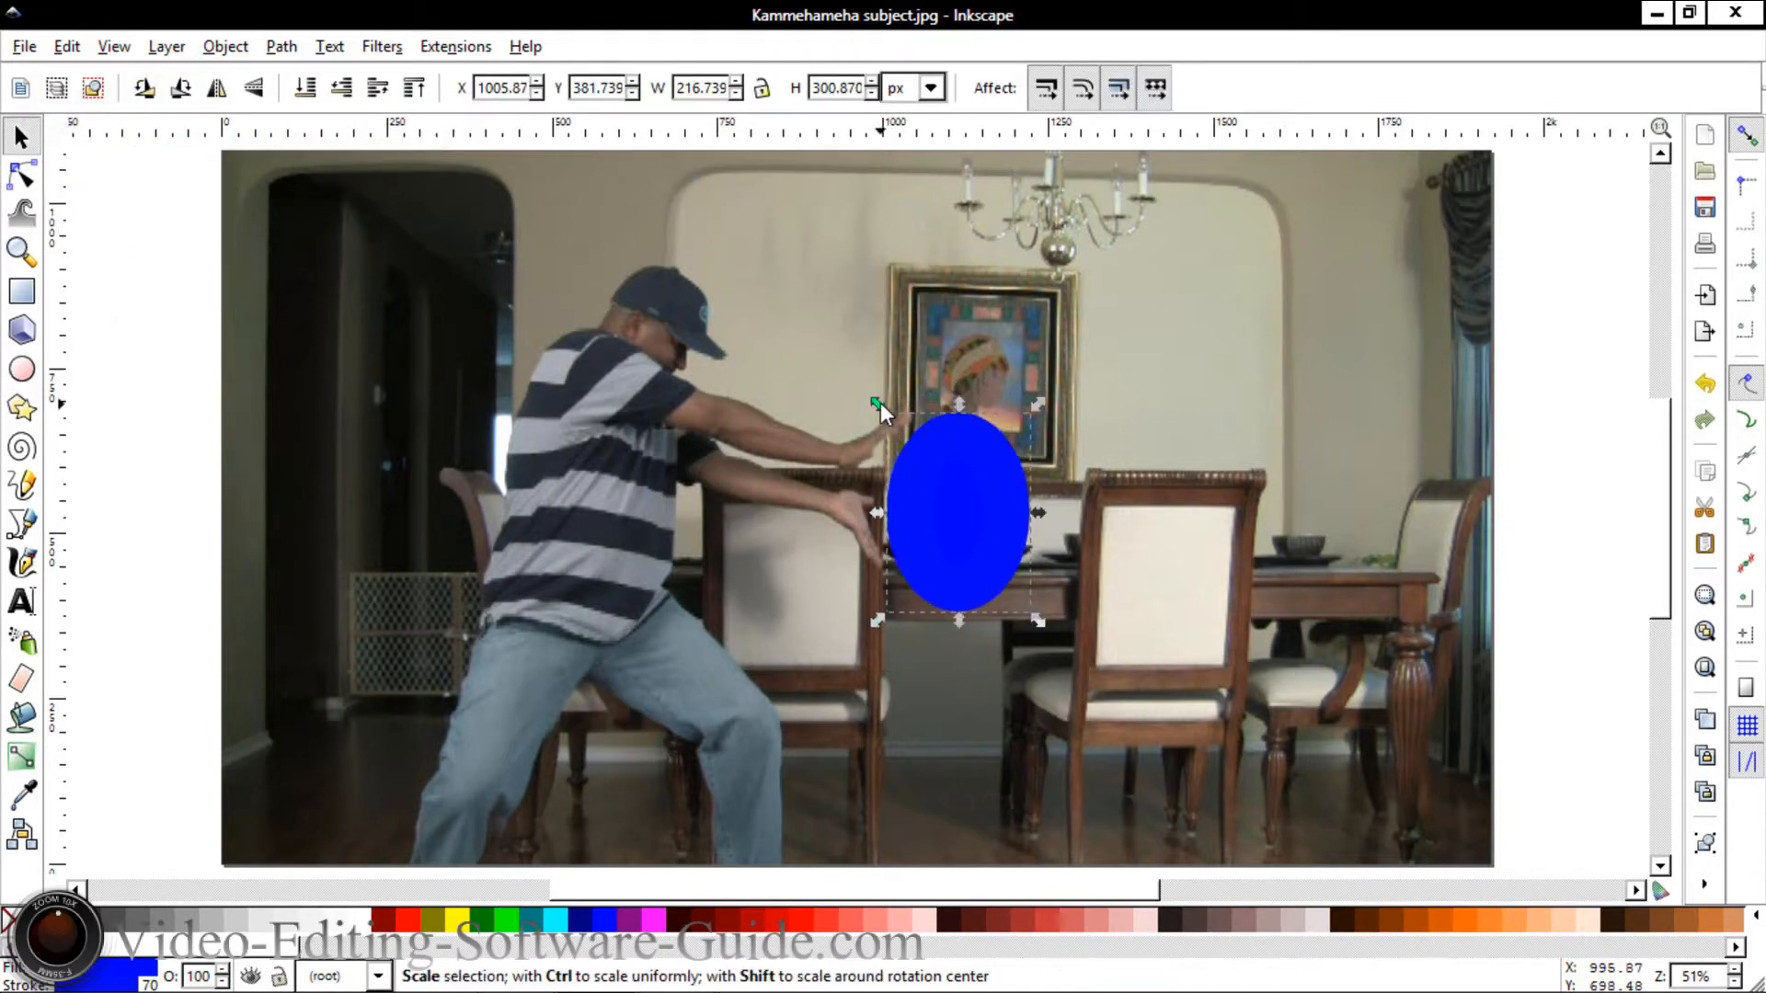
{"action": "left_click_drag", "start_coordinate": [881, 401], "coordinate": [899, 423]}
{"action": "left_click_drag", "start_coordinate": [958, 508], "coordinate": [952, 504]}
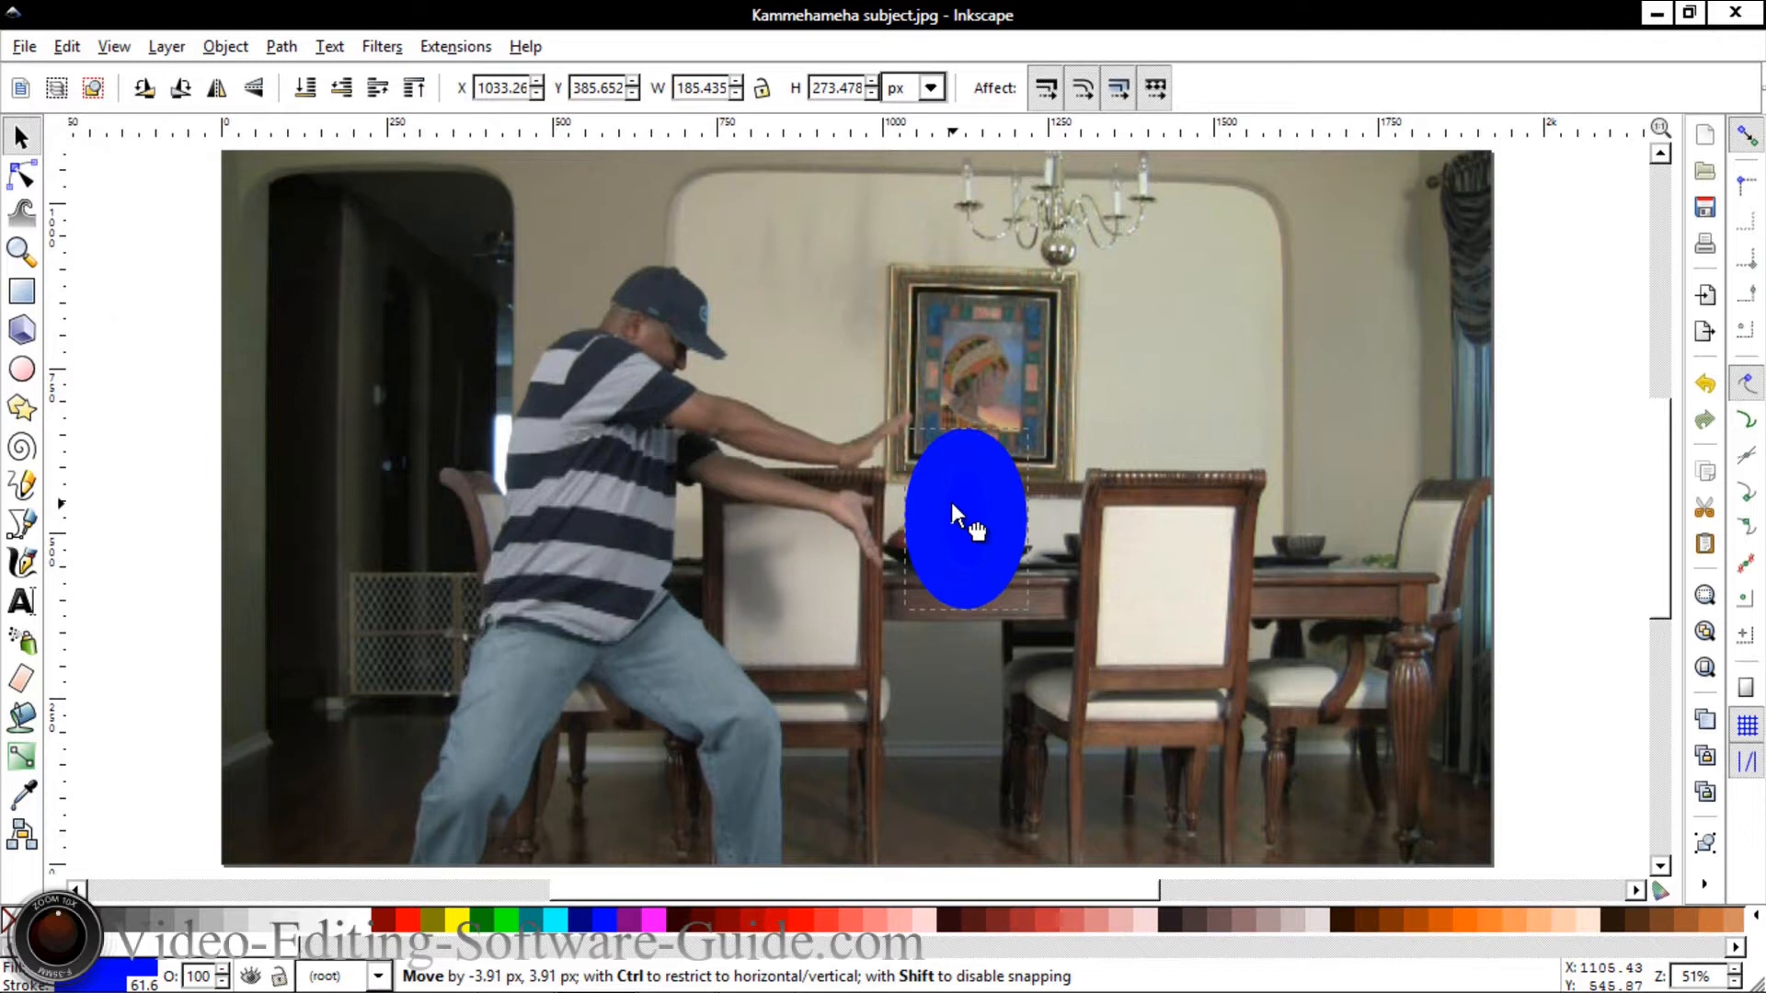
{"action": "left_click_drag", "start_coordinate": [953, 505], "coordinate": [954, 507]}
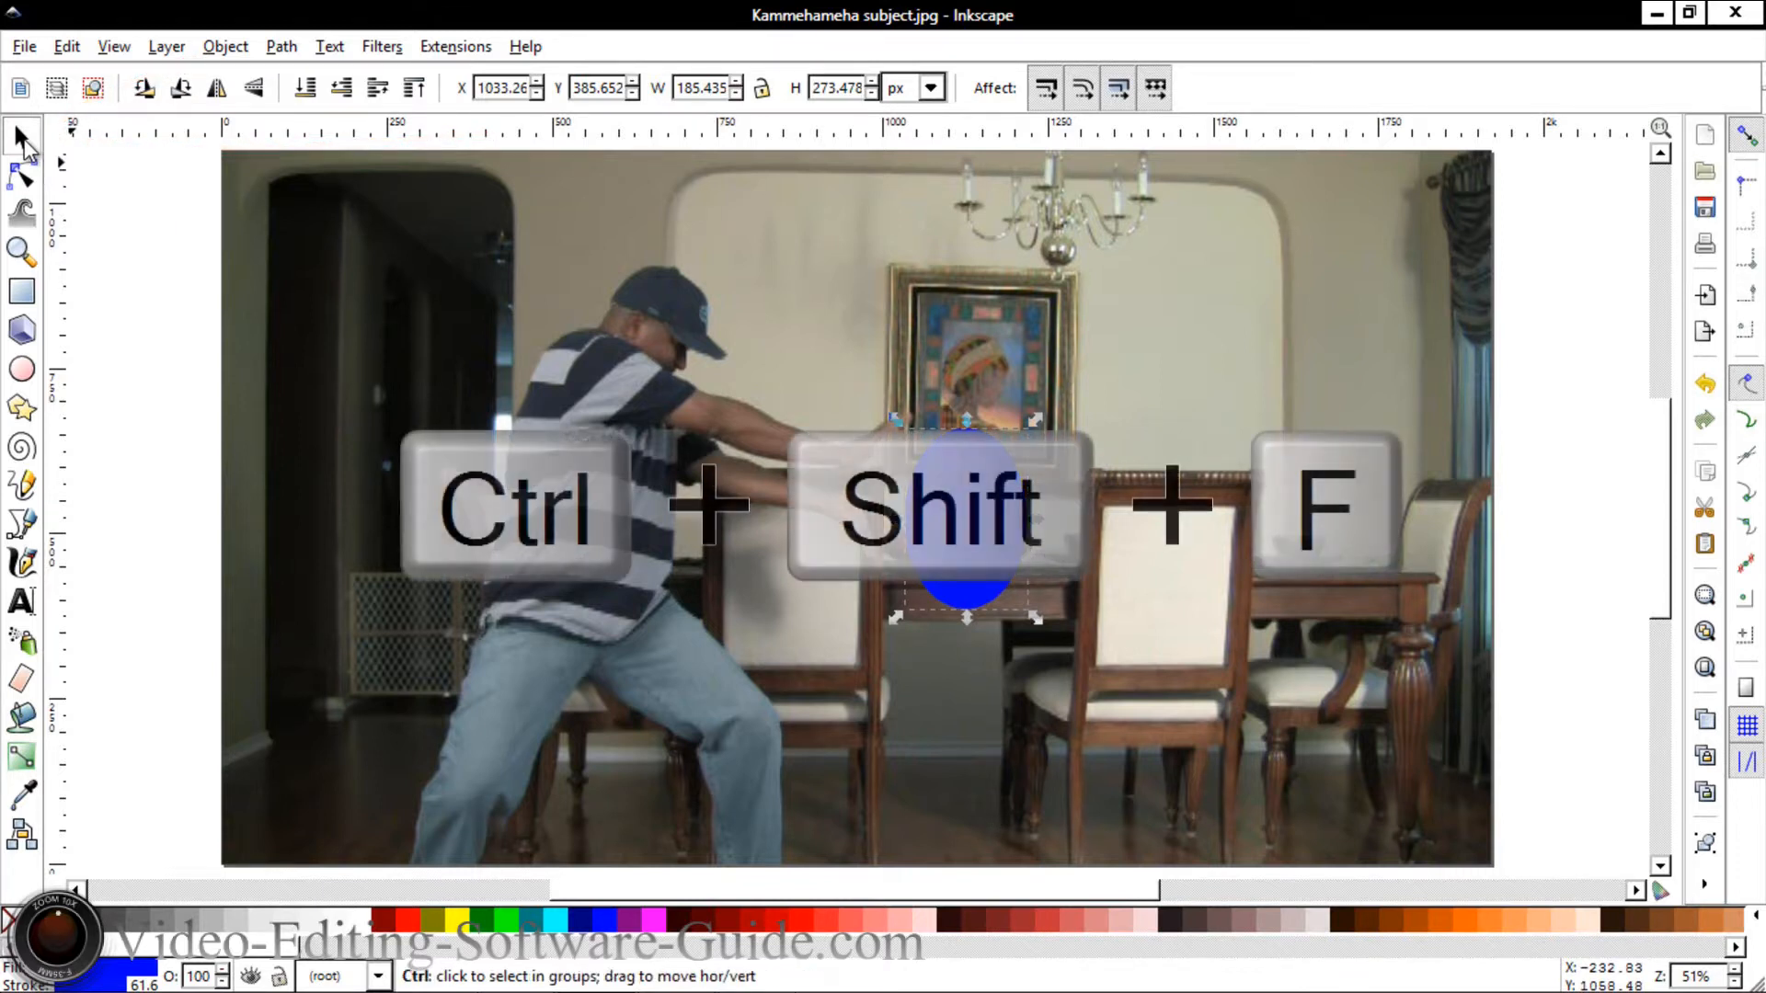
Fill the ellipse with white and set its stroke width to 0 px.
{"action": "key", "text": "ctrl+shift+f"}
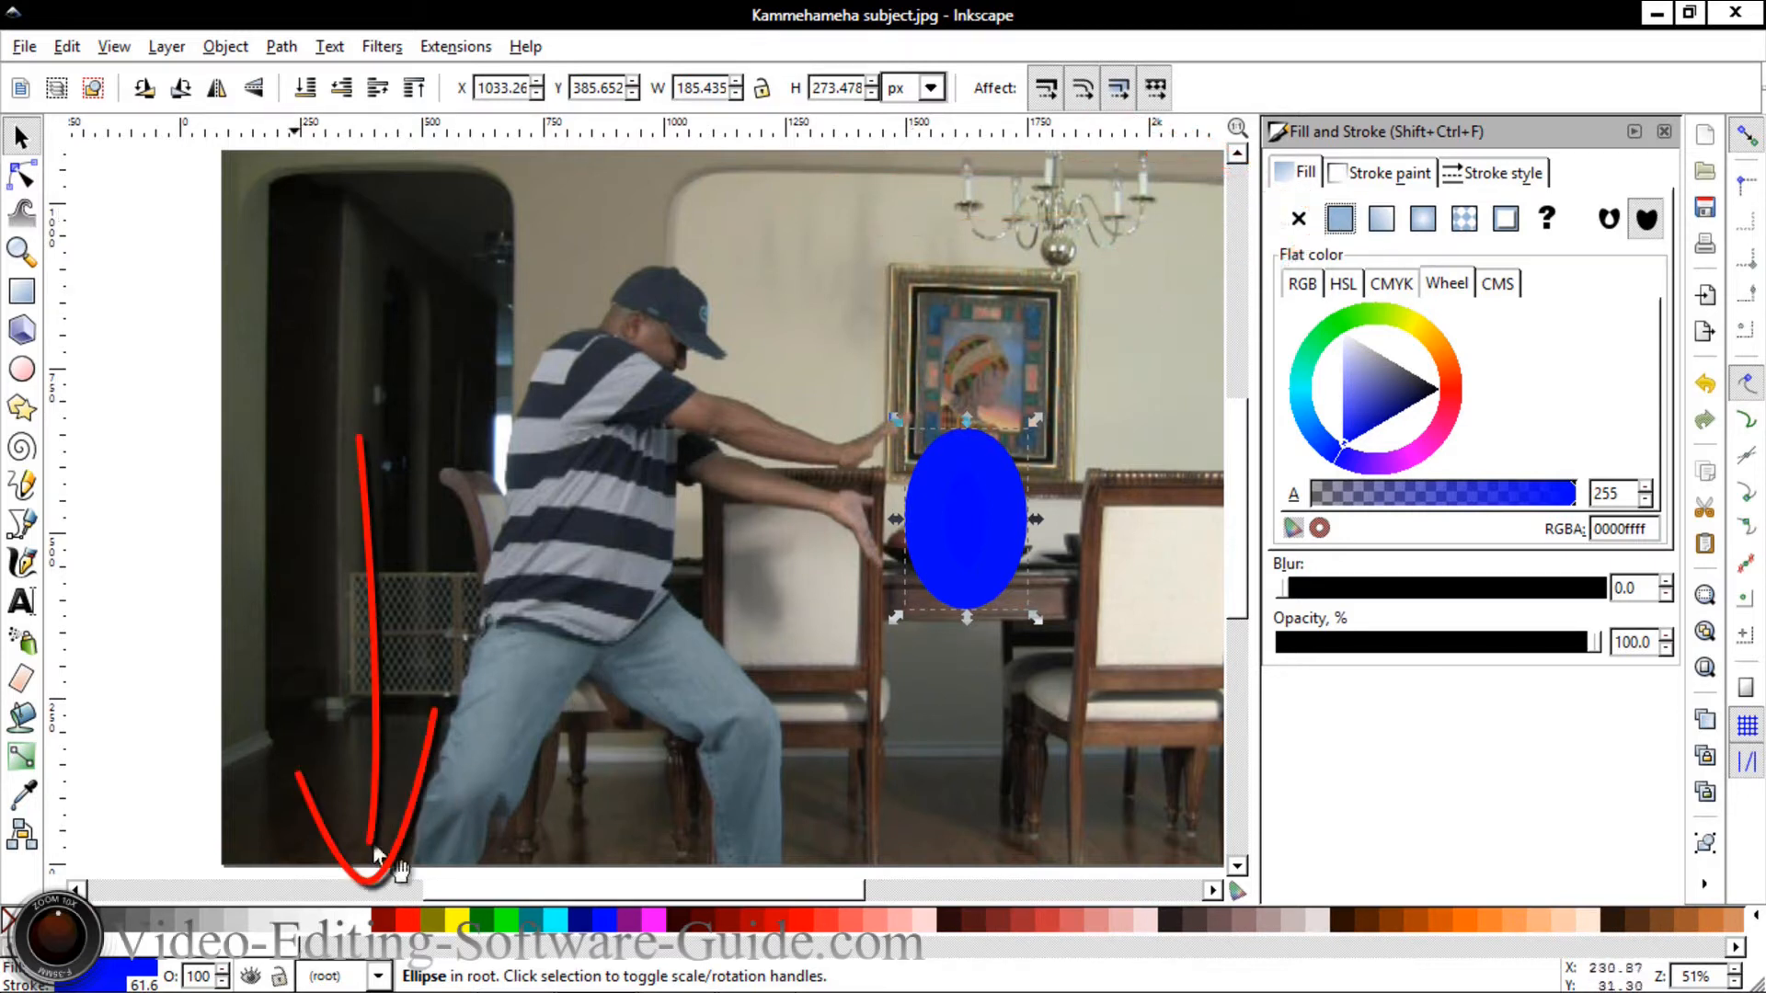
{"action": "left_click", "coordinate": [359, 935]}
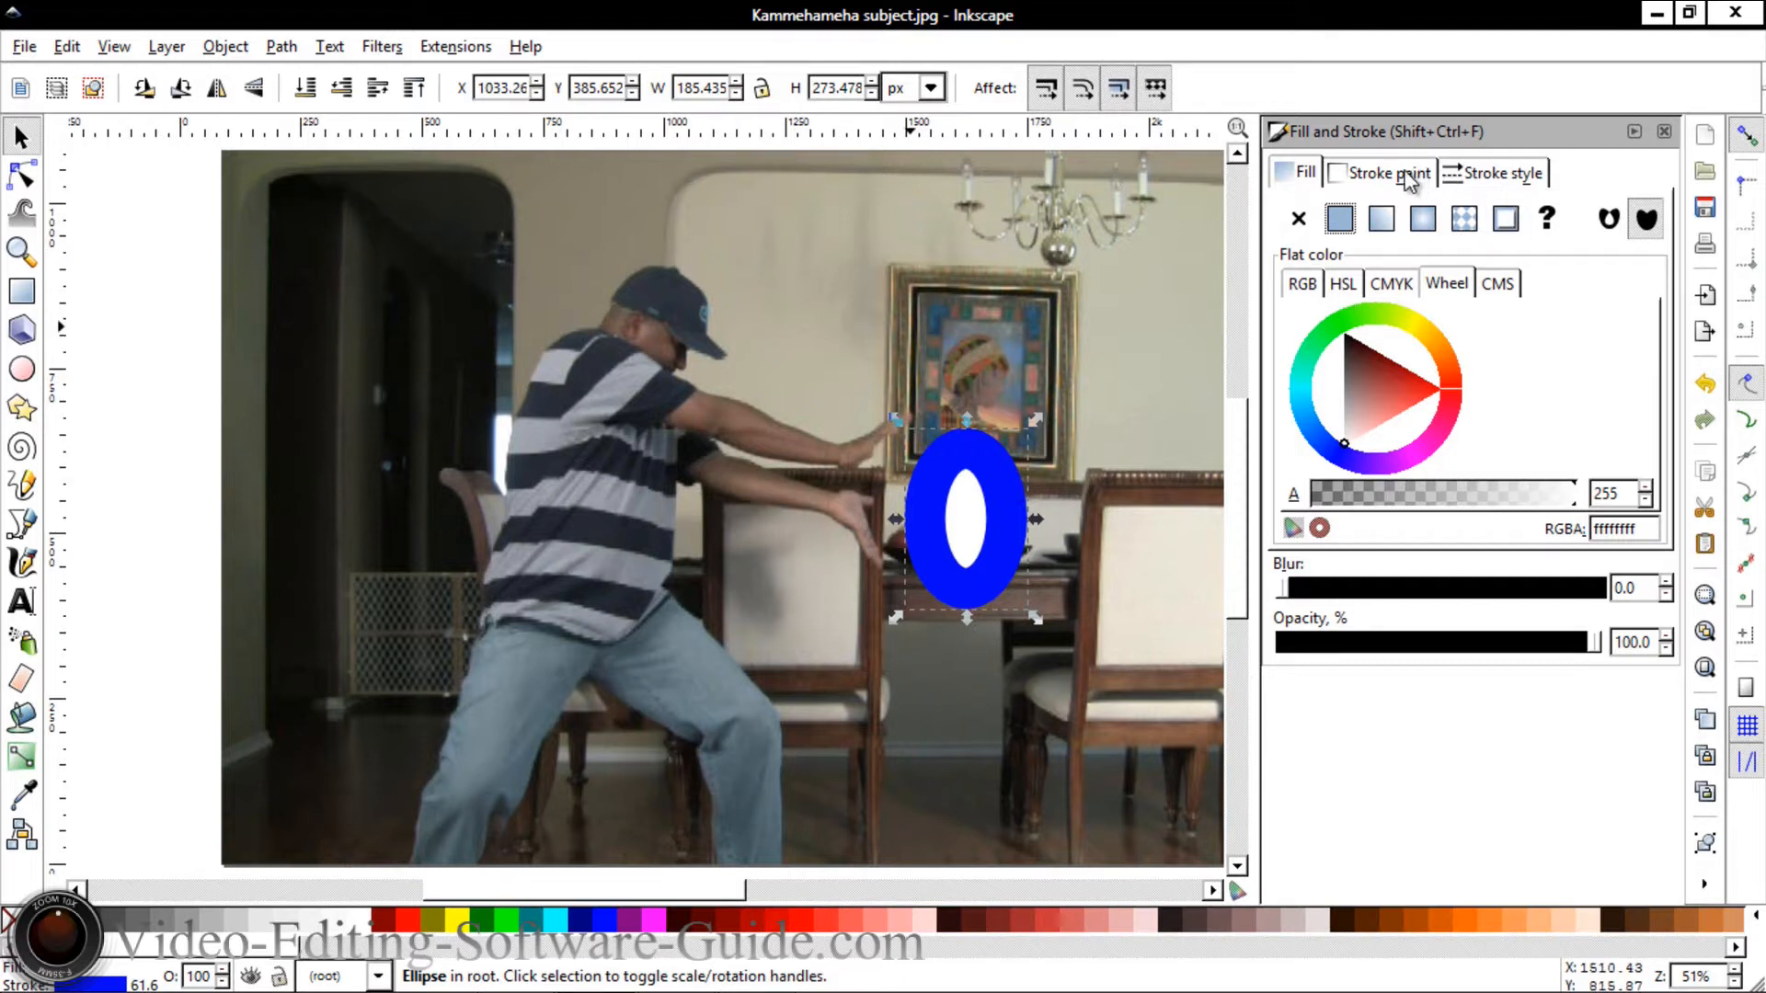
{"action": "left_click", "coordinate": [1500, 180]}
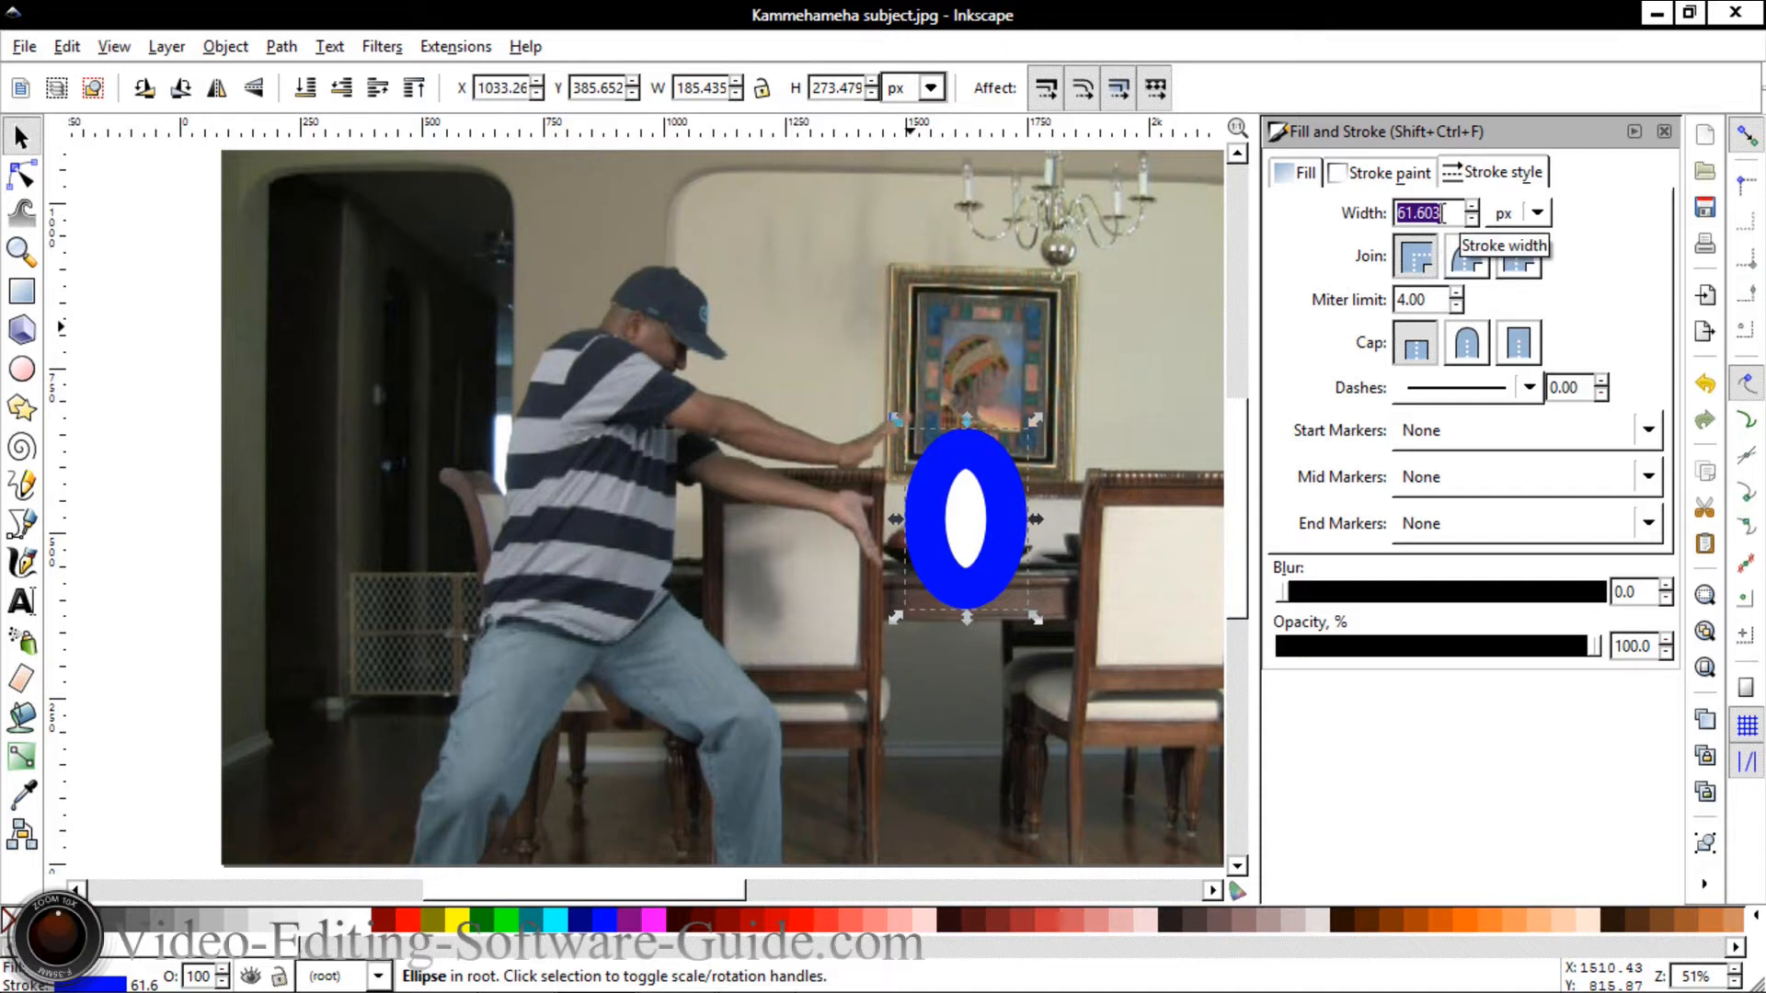
{"action": "type", "text": "0"}
{"action": "key", "text": "Return"}
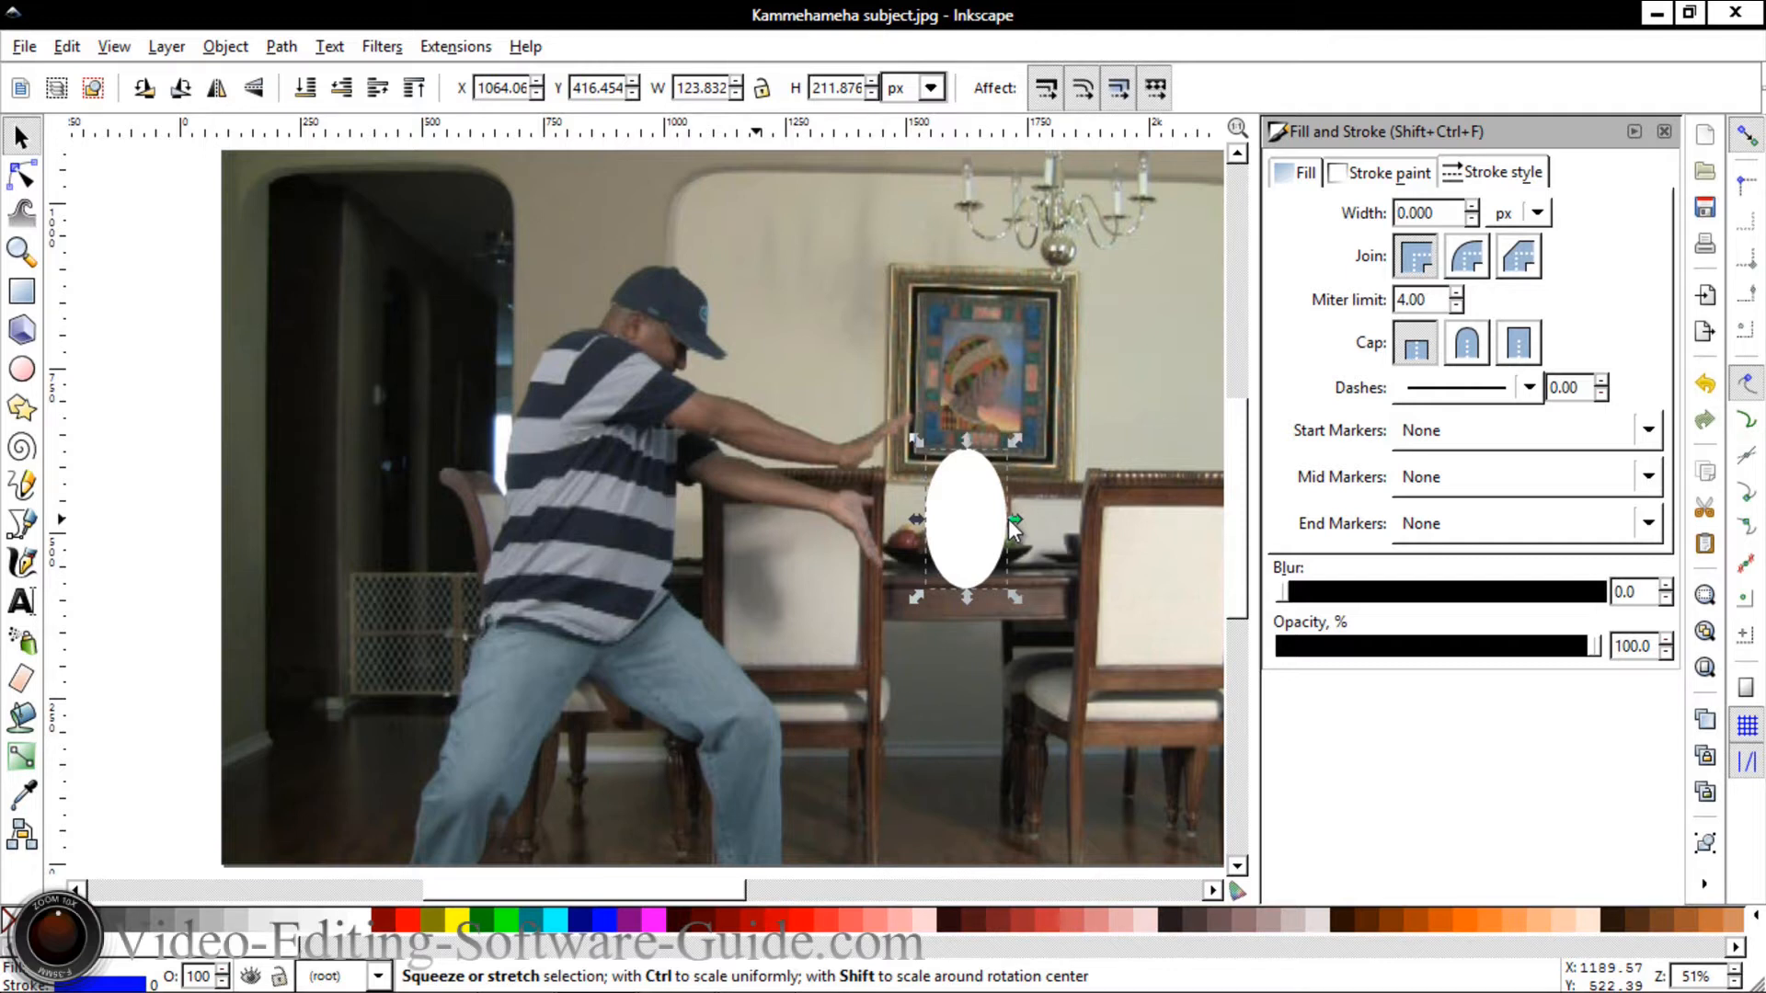
Duplicate the white ellipse and fill the duplicate with blue (0000ffff).
{"action": "left_click", "coordinate": [1295, 178]}
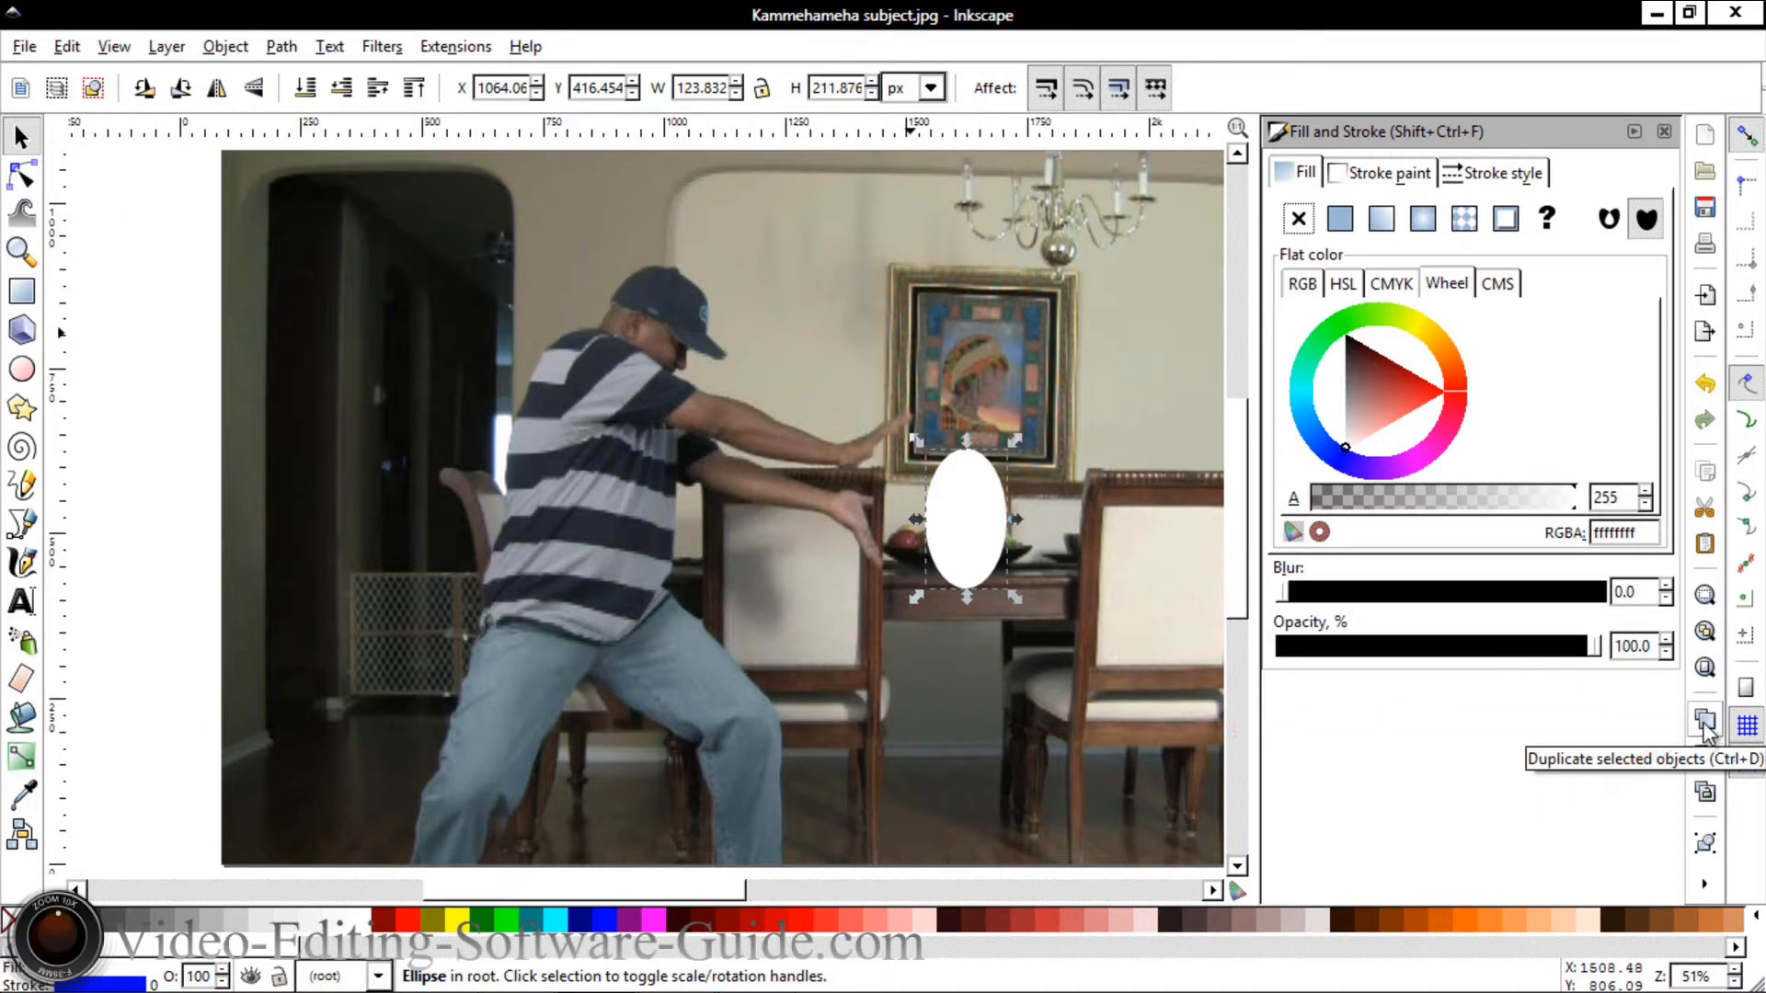
{"action": "left_click", "coordinate": [1703, 725]}
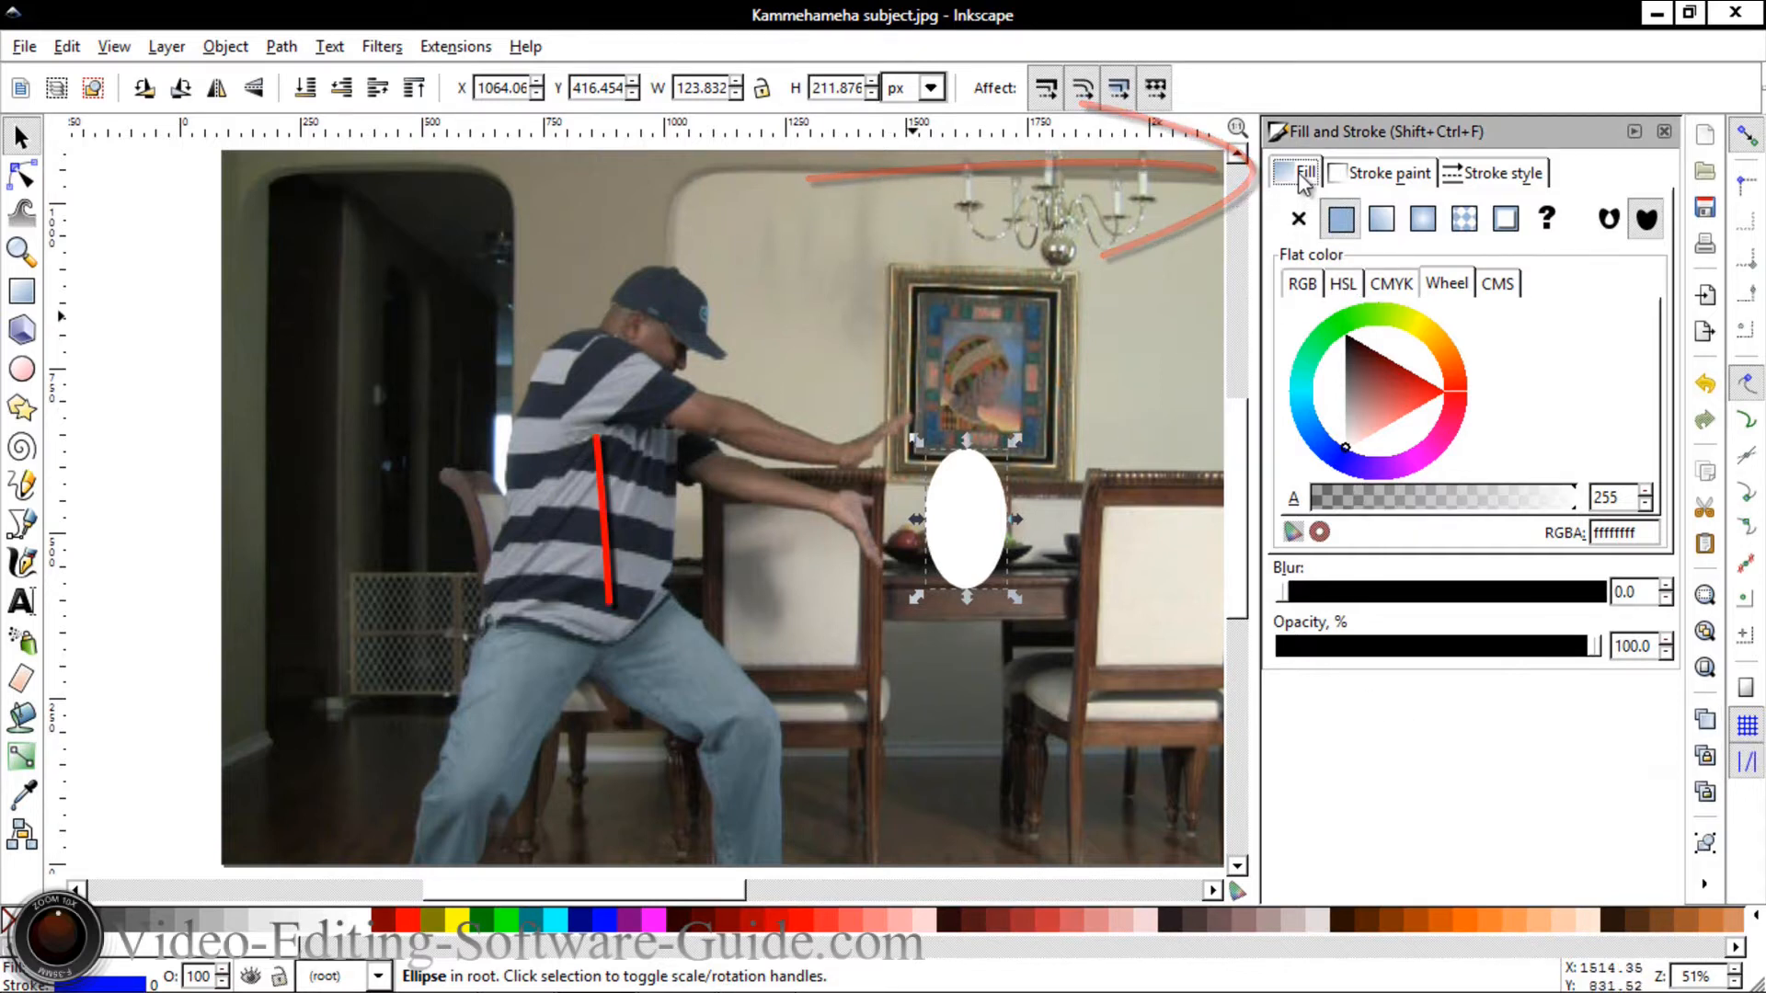
{"action": "left_click", "coordinate": [606, 936]}
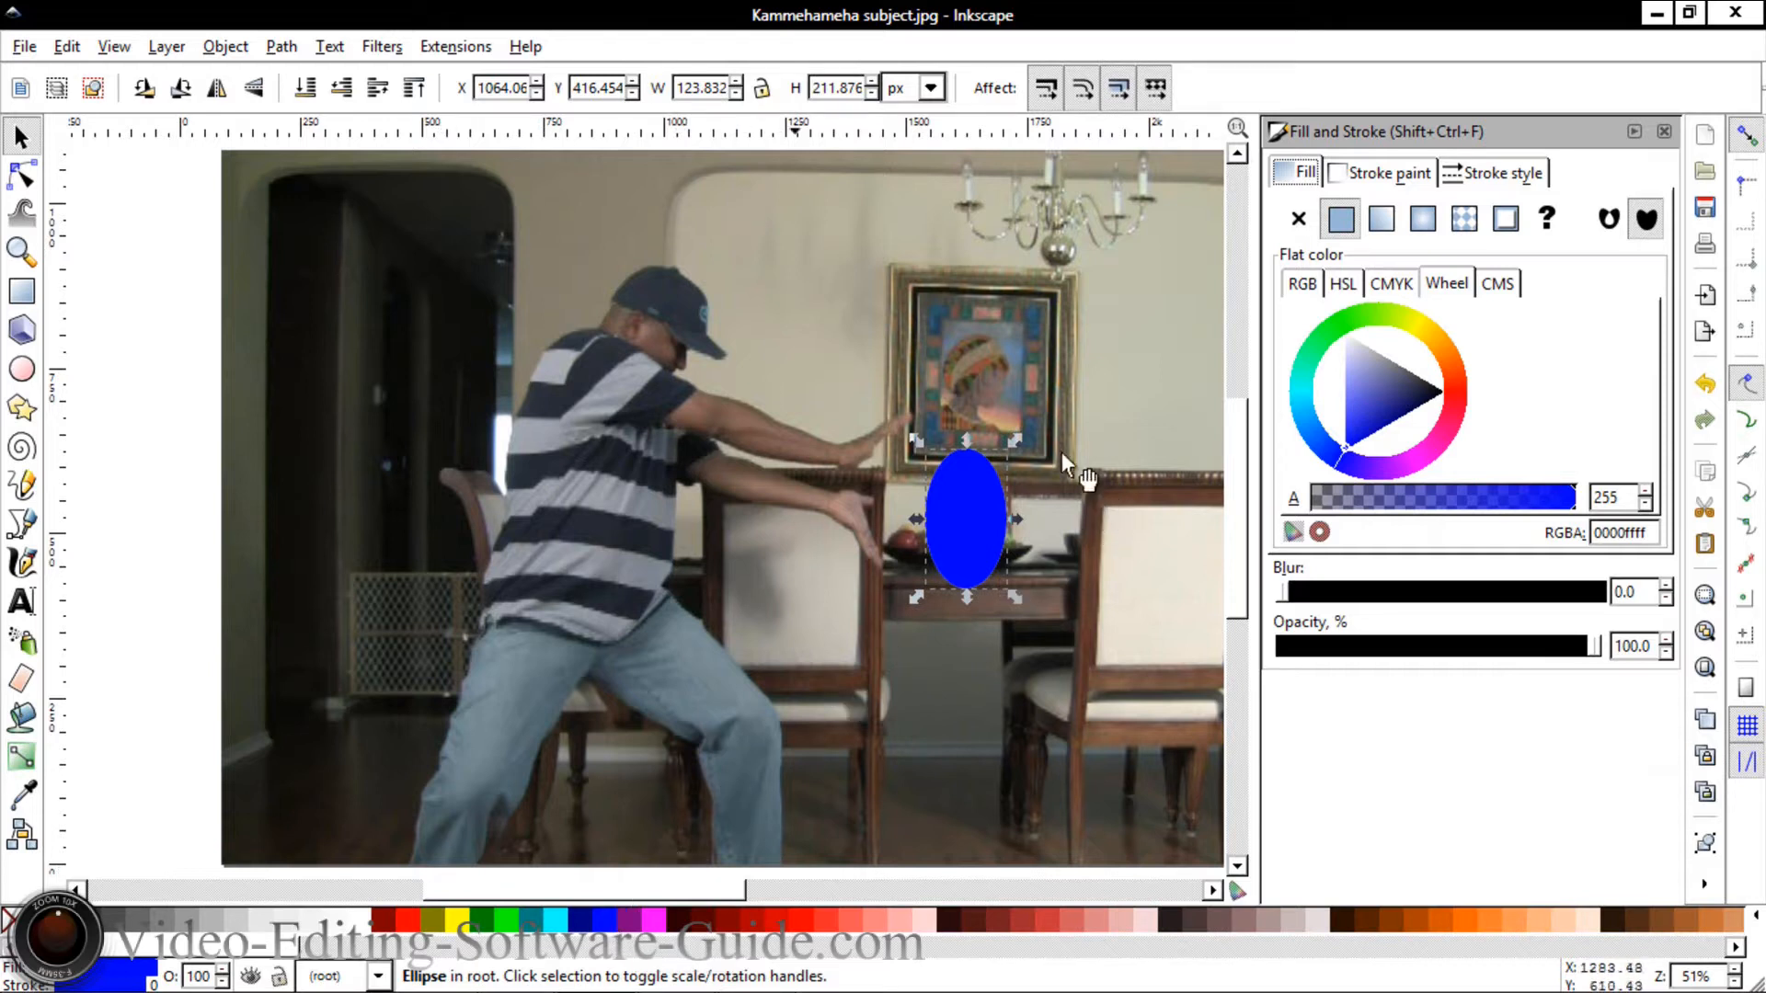
Lower the blue ellipse beneath the white one and set its blue stroke width to 70 px.
{"action": "left_click", "coordinate": [346, 91]}
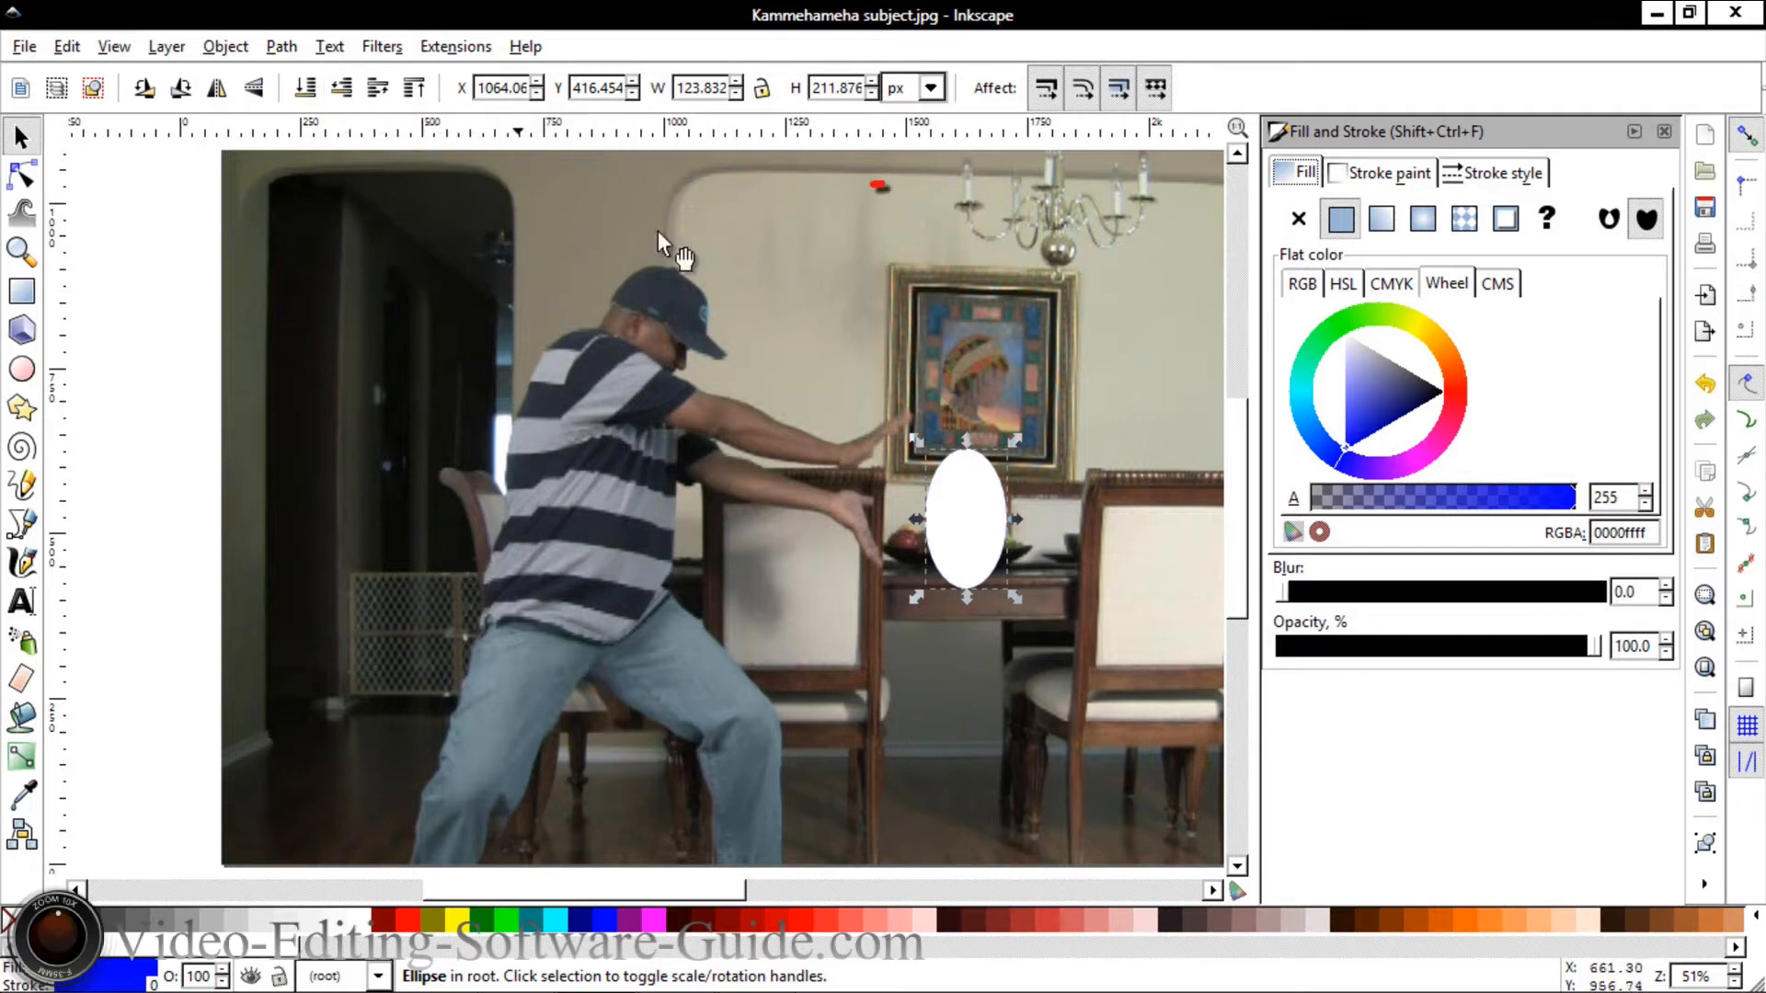
{"action": "left_click", "coordinate": [1413, 176]}
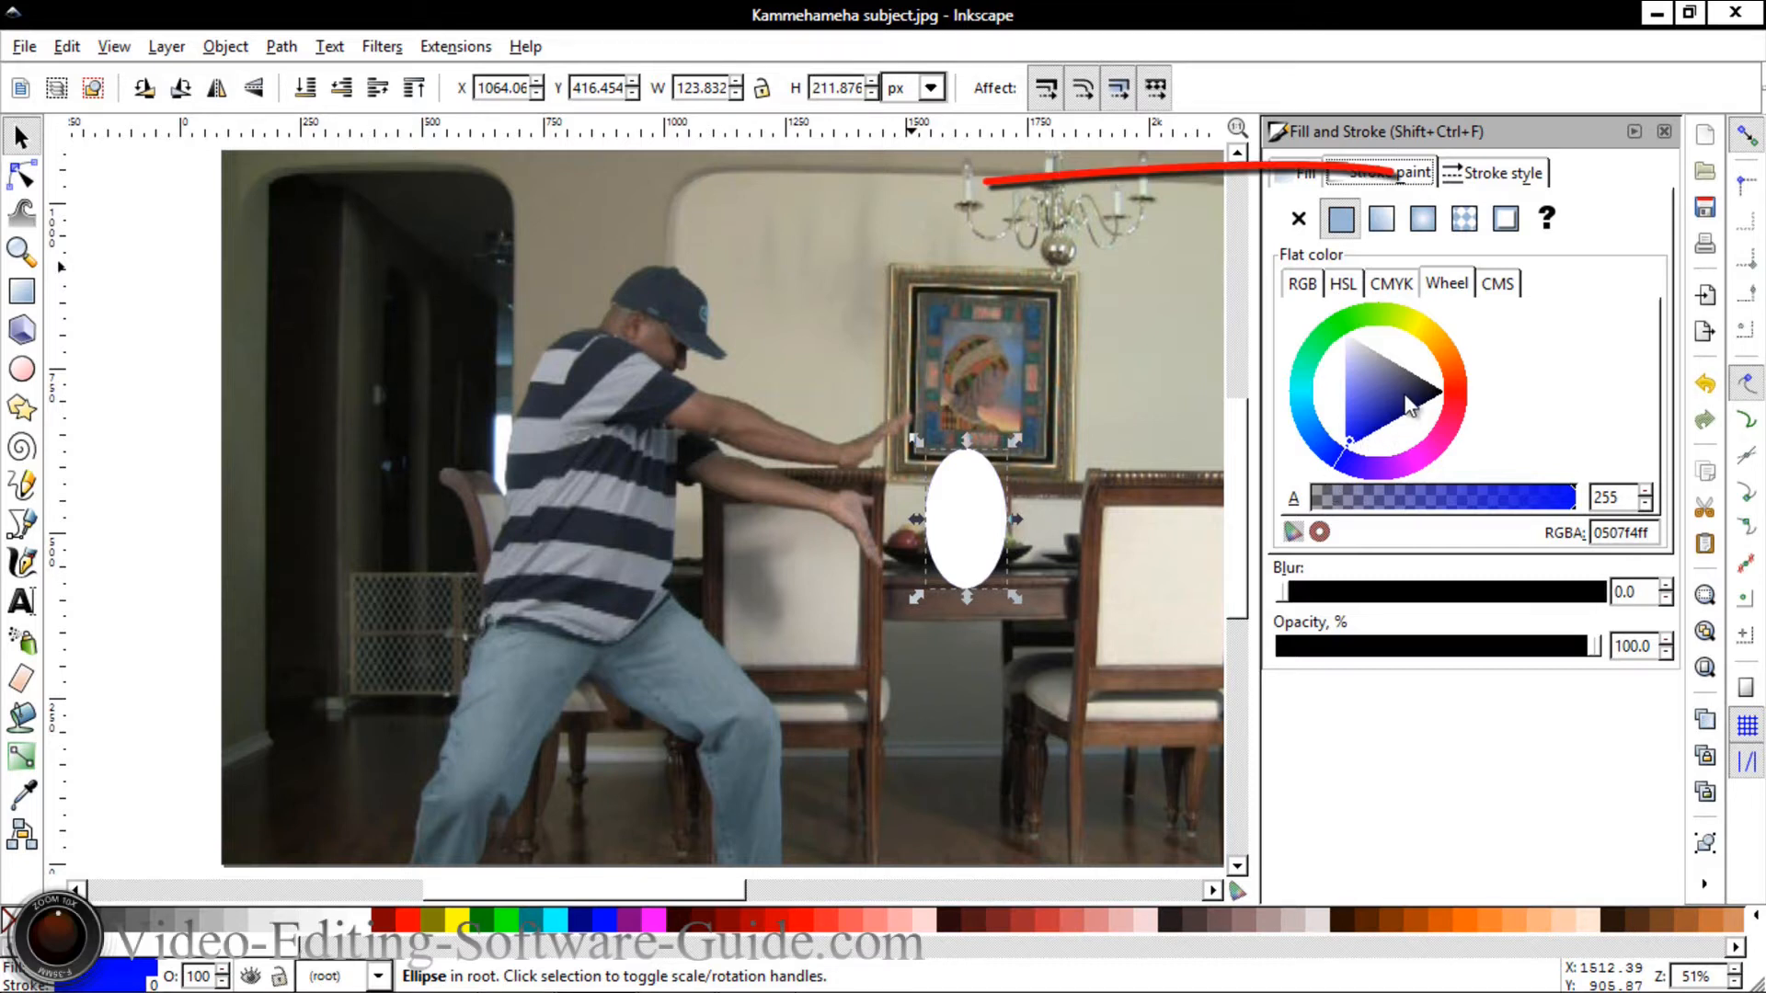
{"action": "left_click", "coordinate": [1496, 175]}
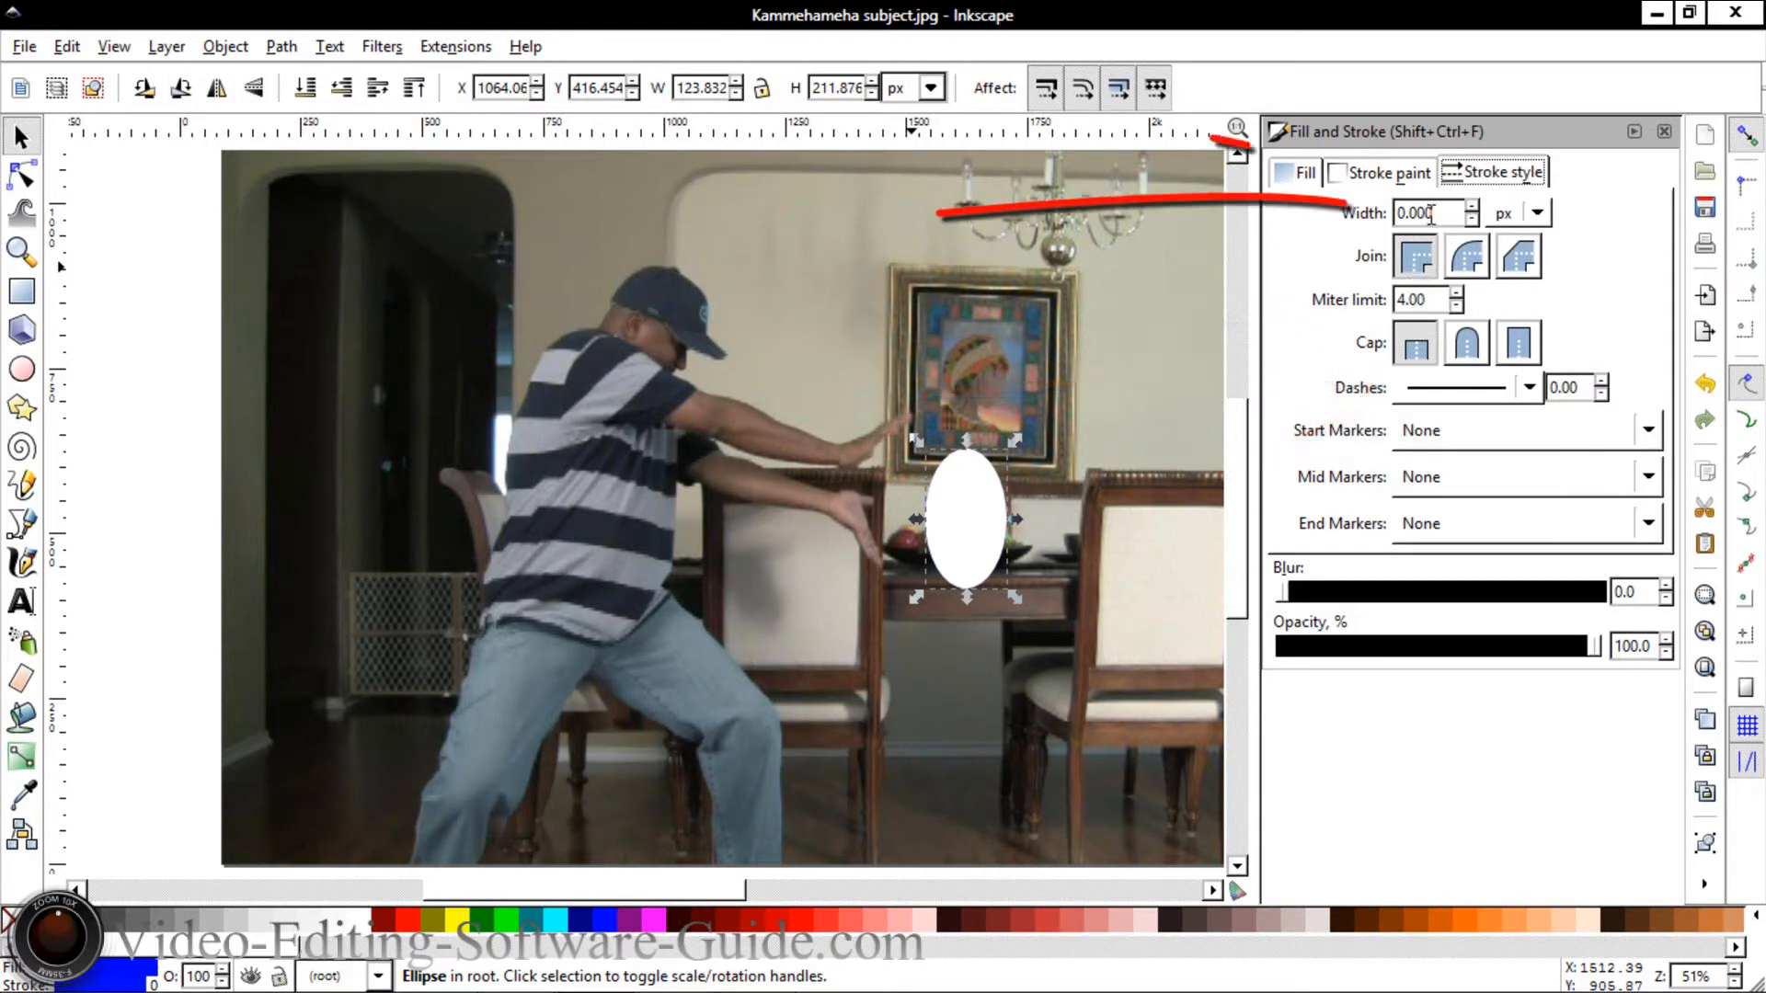
{"action": "left_click_drag", "start_coordinate": [1439, 213], "coordinate": [1345, 215]}
{"action": "type", "text": "7"}
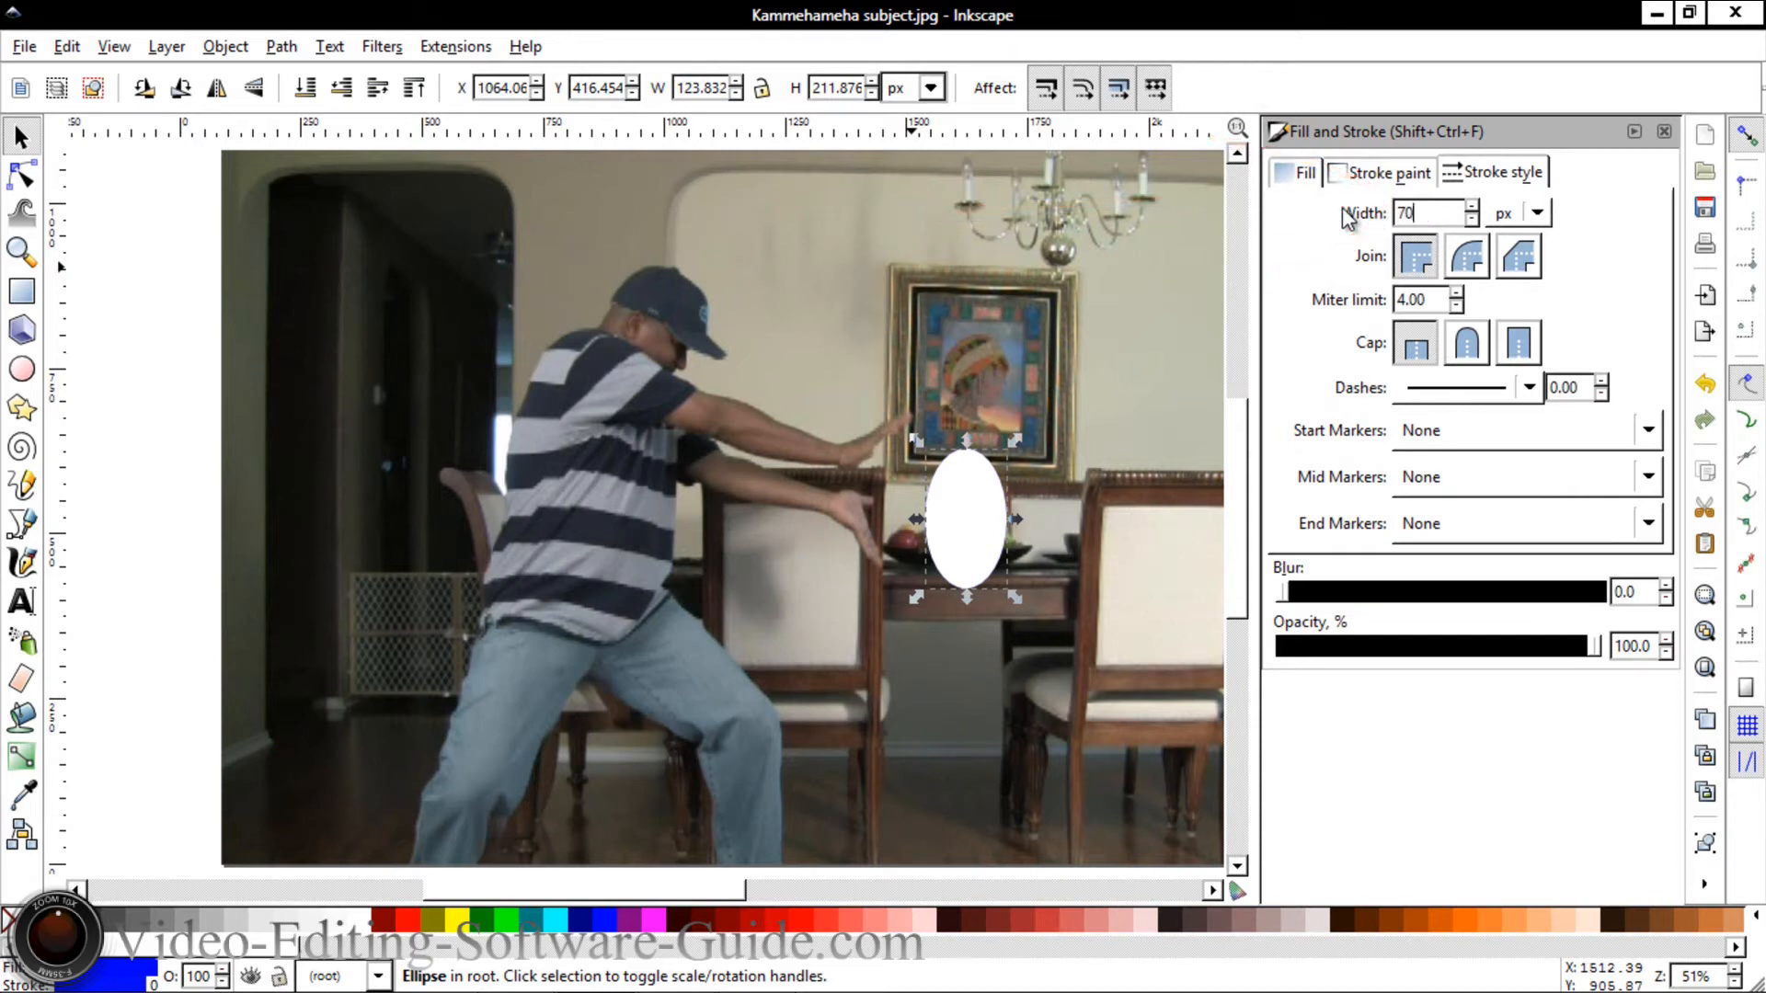
{"action": "type", "text": "0"}
{"action": "key", "text": "Return"}
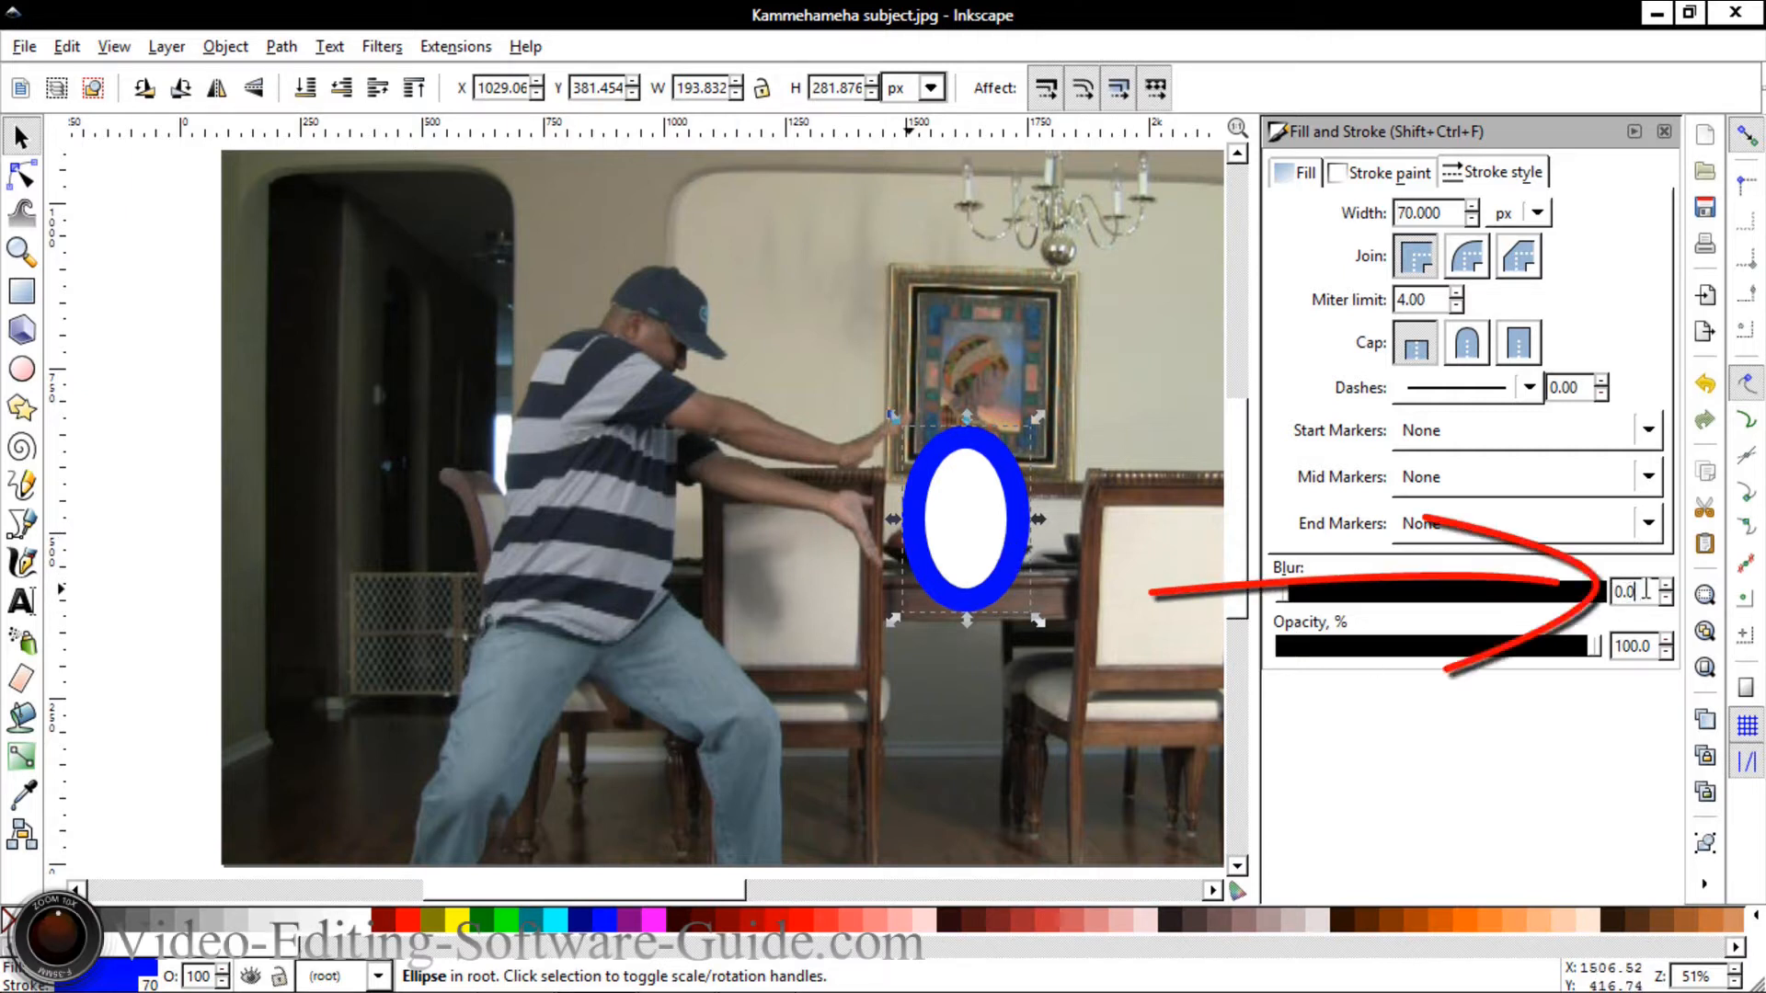
Set the blue ellipse's blur to 4.0.
{"action": "key", "text": "BackSpace"}
{"action": "key", "text": "BackSpace"}
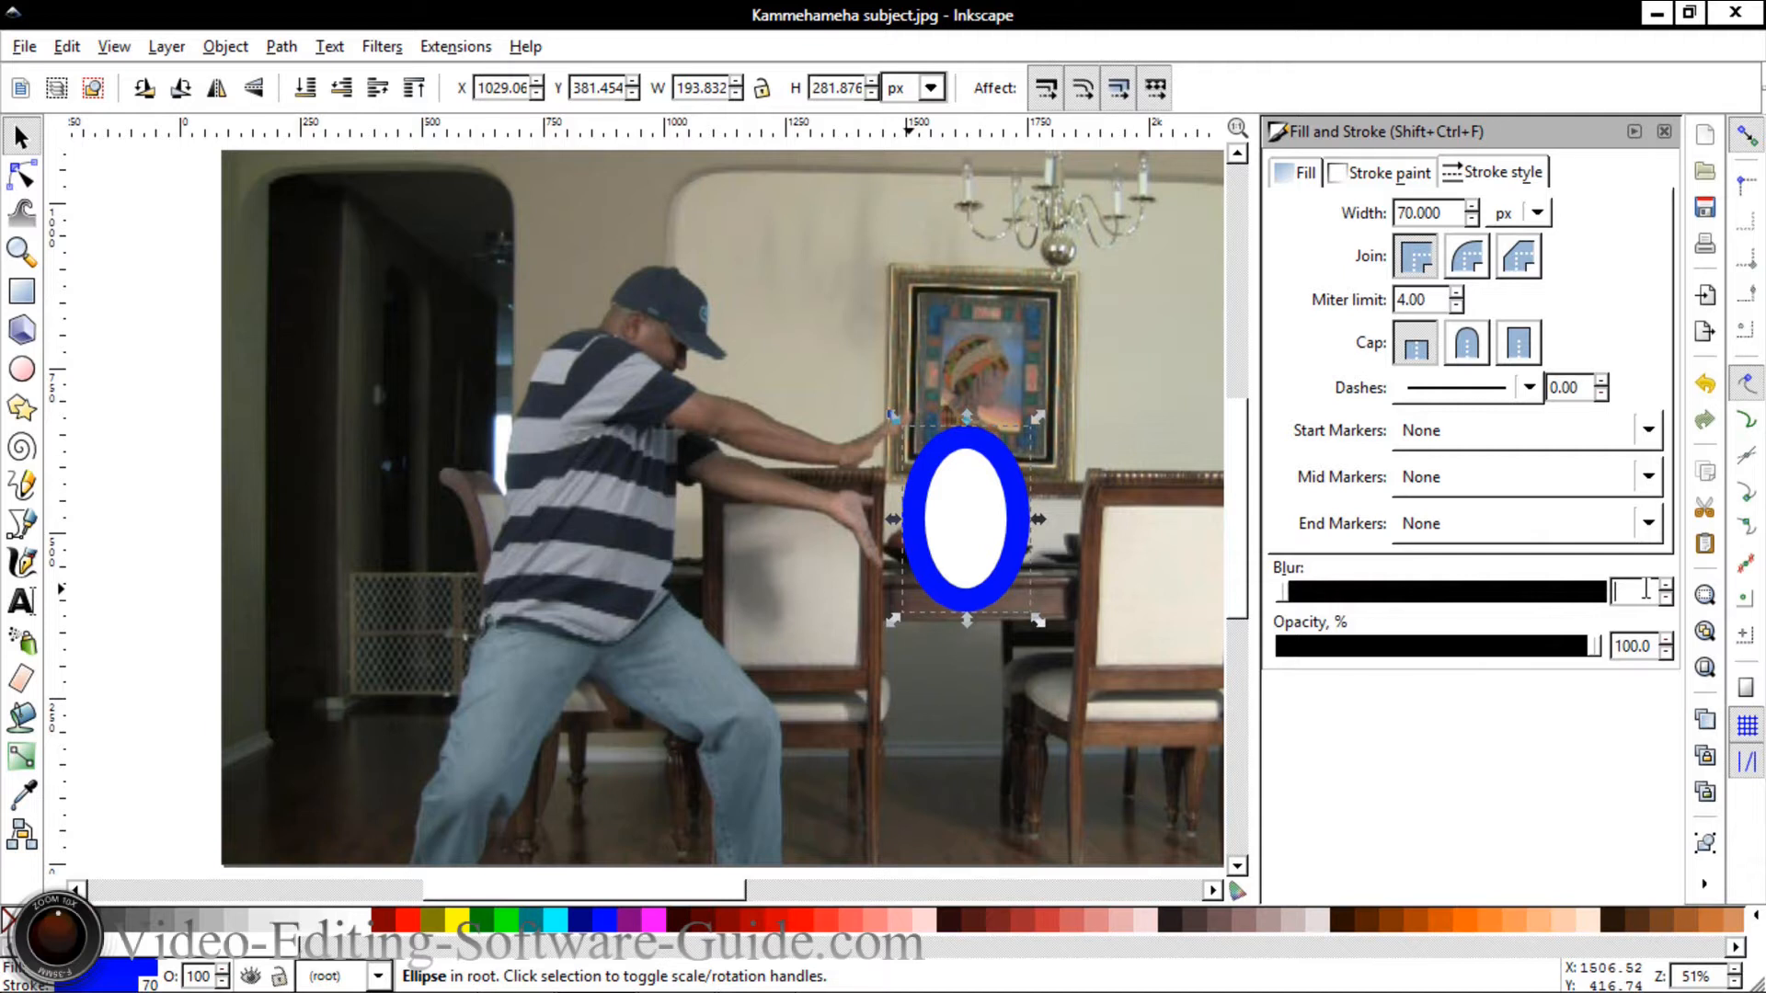
{"action": "key", "text": "Return"}
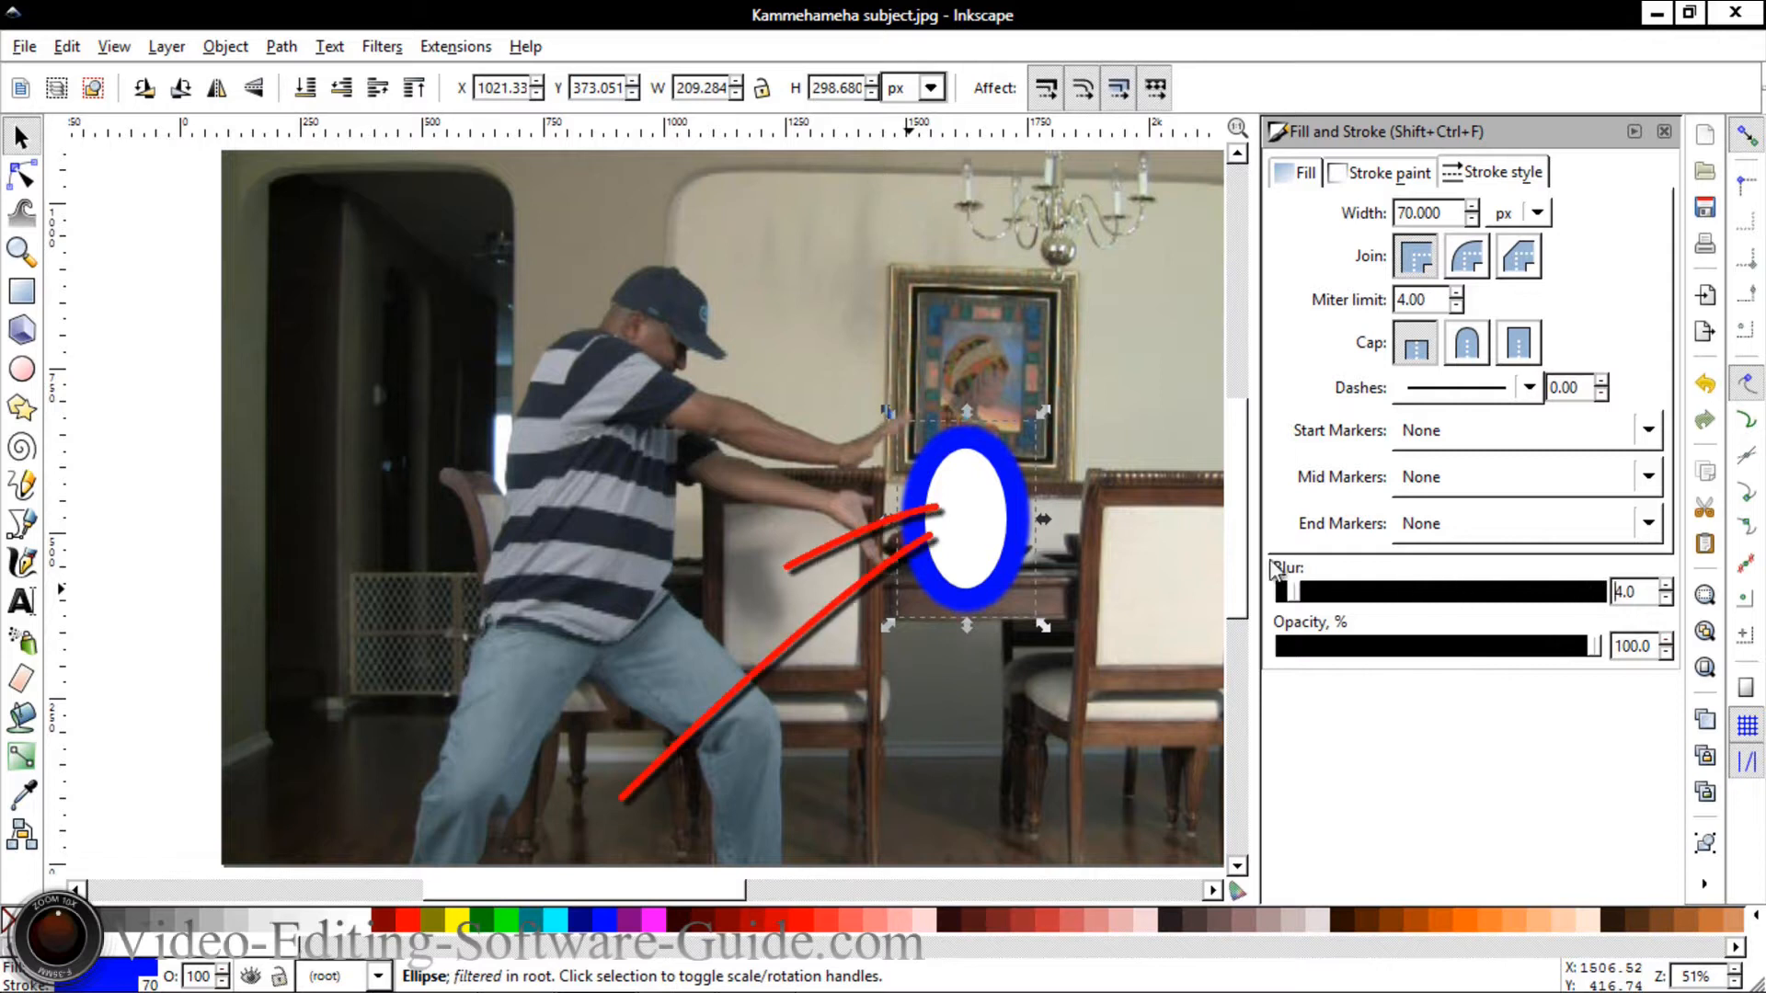
Select the white ellipse and set its blur to 0.5.
{"action": "key", "text": "ctrl+z"}
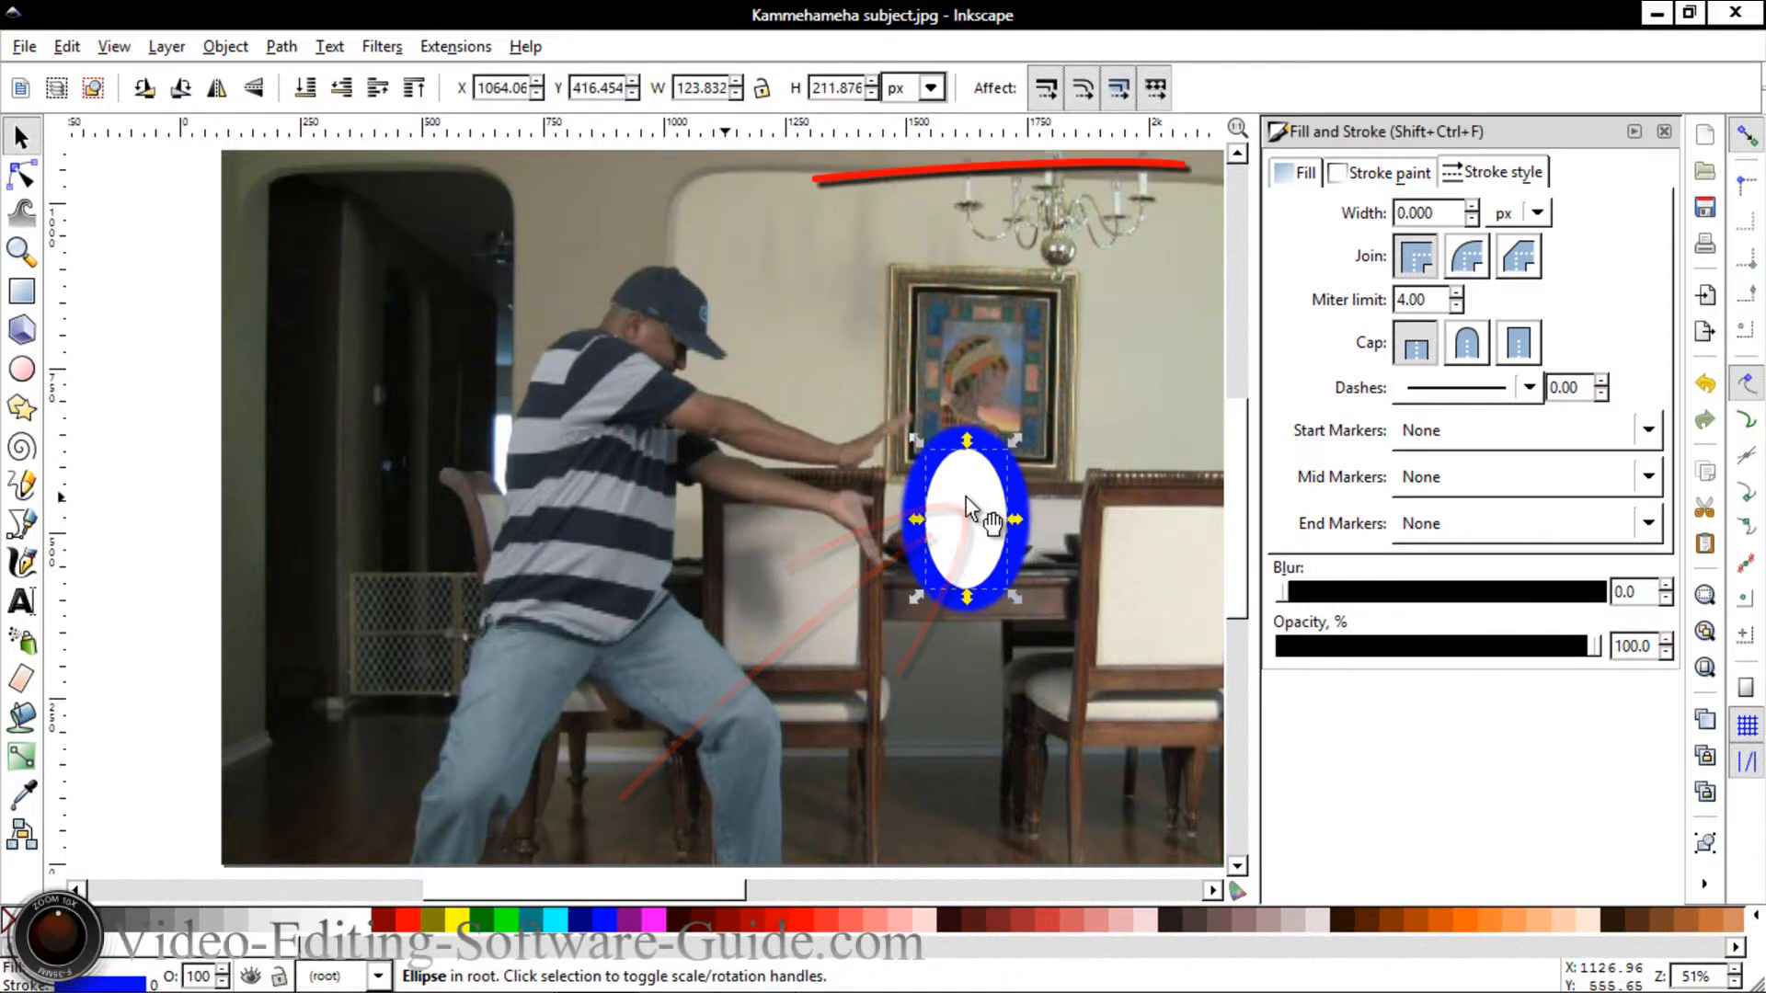
{"action": "left_click", "coordinate": [1306, 174]}
{"action": "left_click_drag", "start_coordinate": [1641, 594], "coordinate": [1578, 589]}
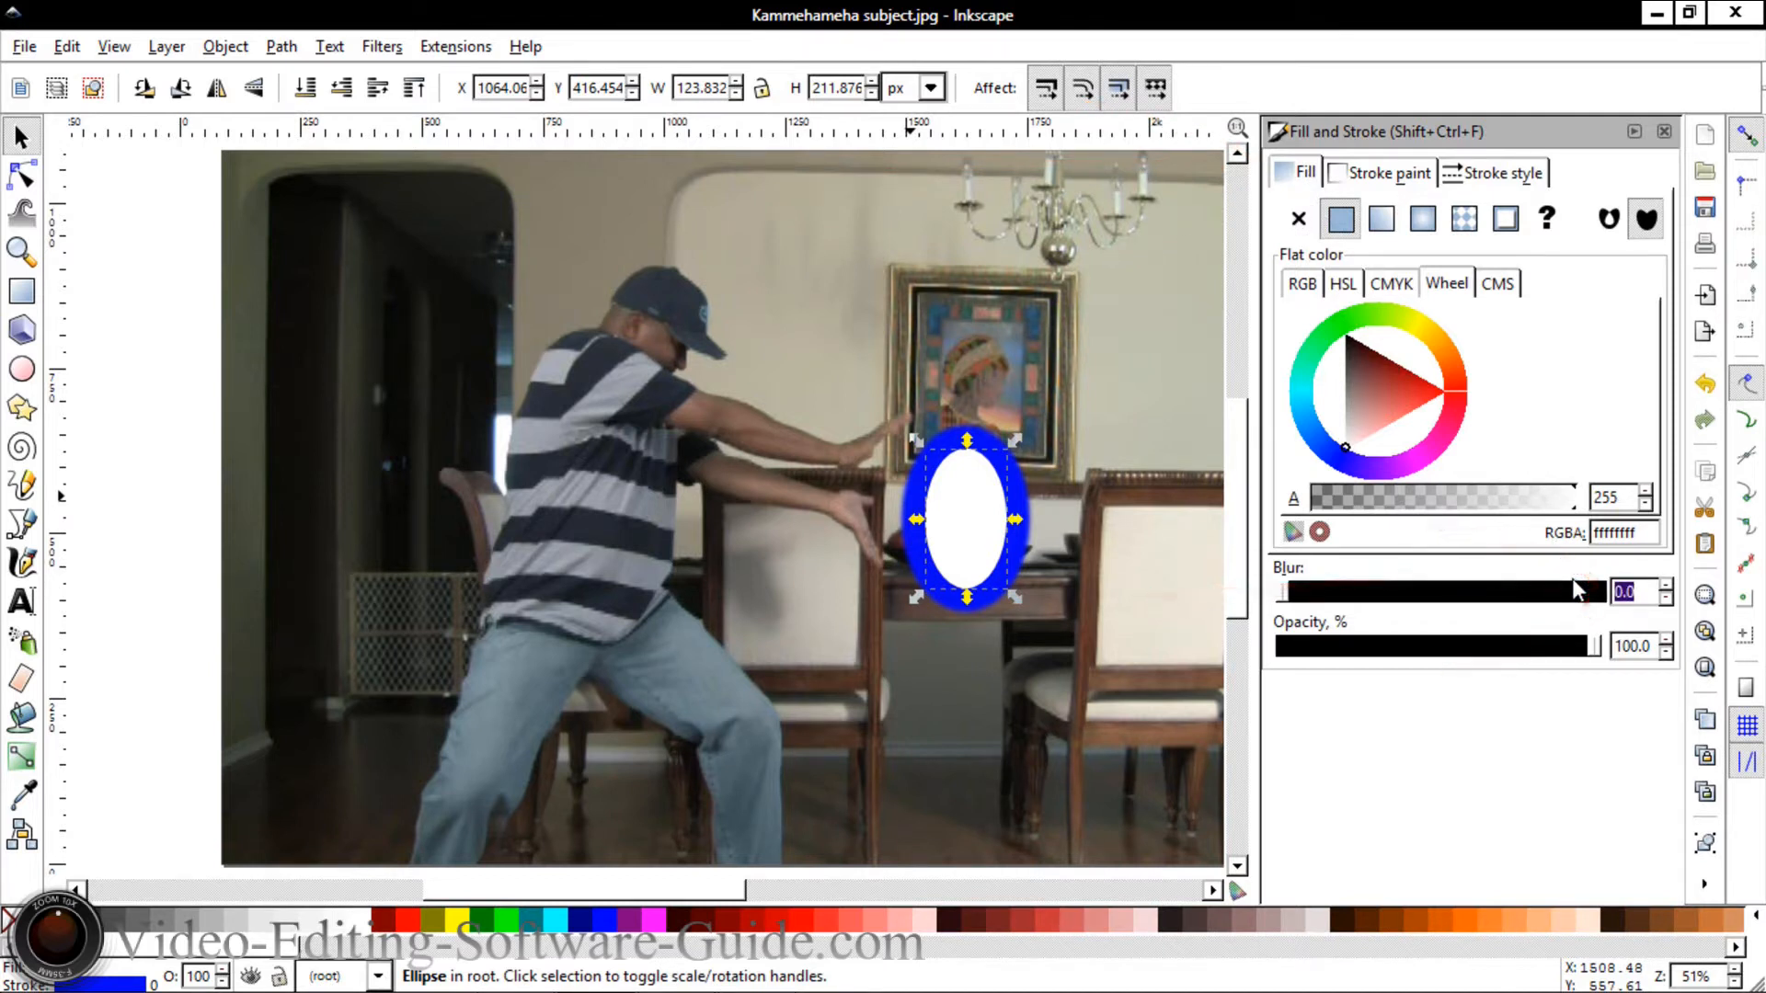
{"action": "type", "text": "0"}
{"action": "key", "text": "Return"}
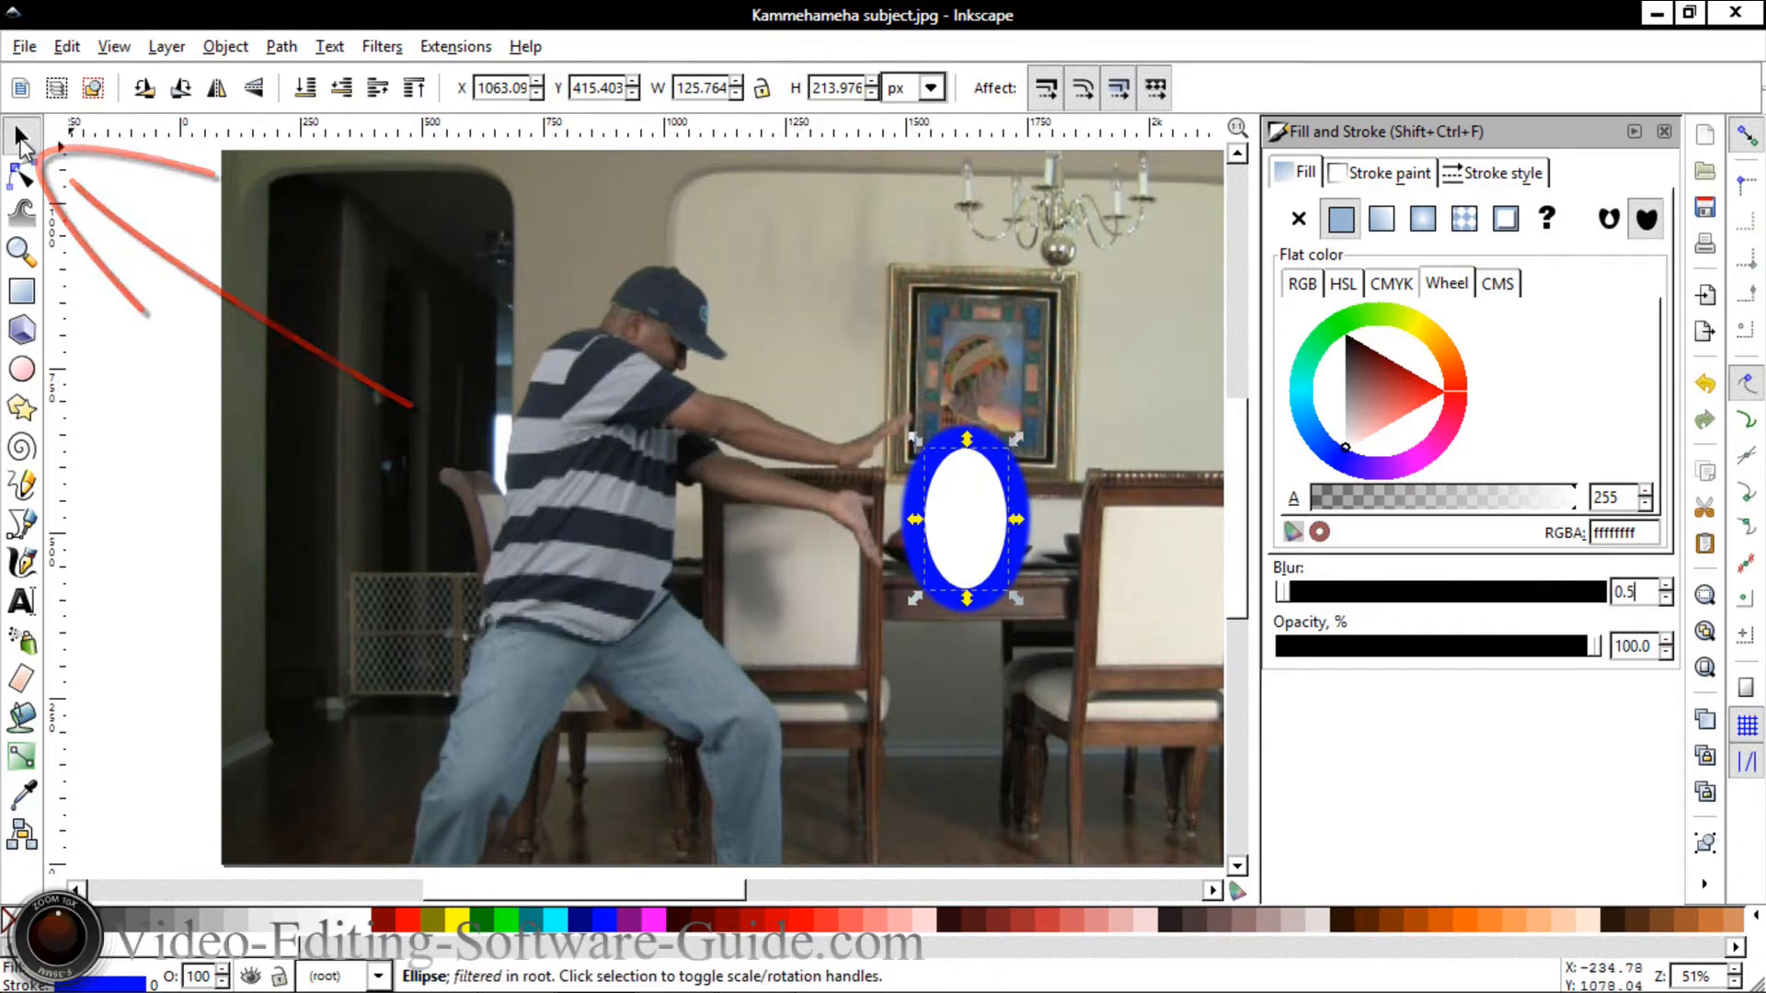
{"action": "left_click_drag", "start_coordinate": [868, 388], "coordinate": [957, 427]}
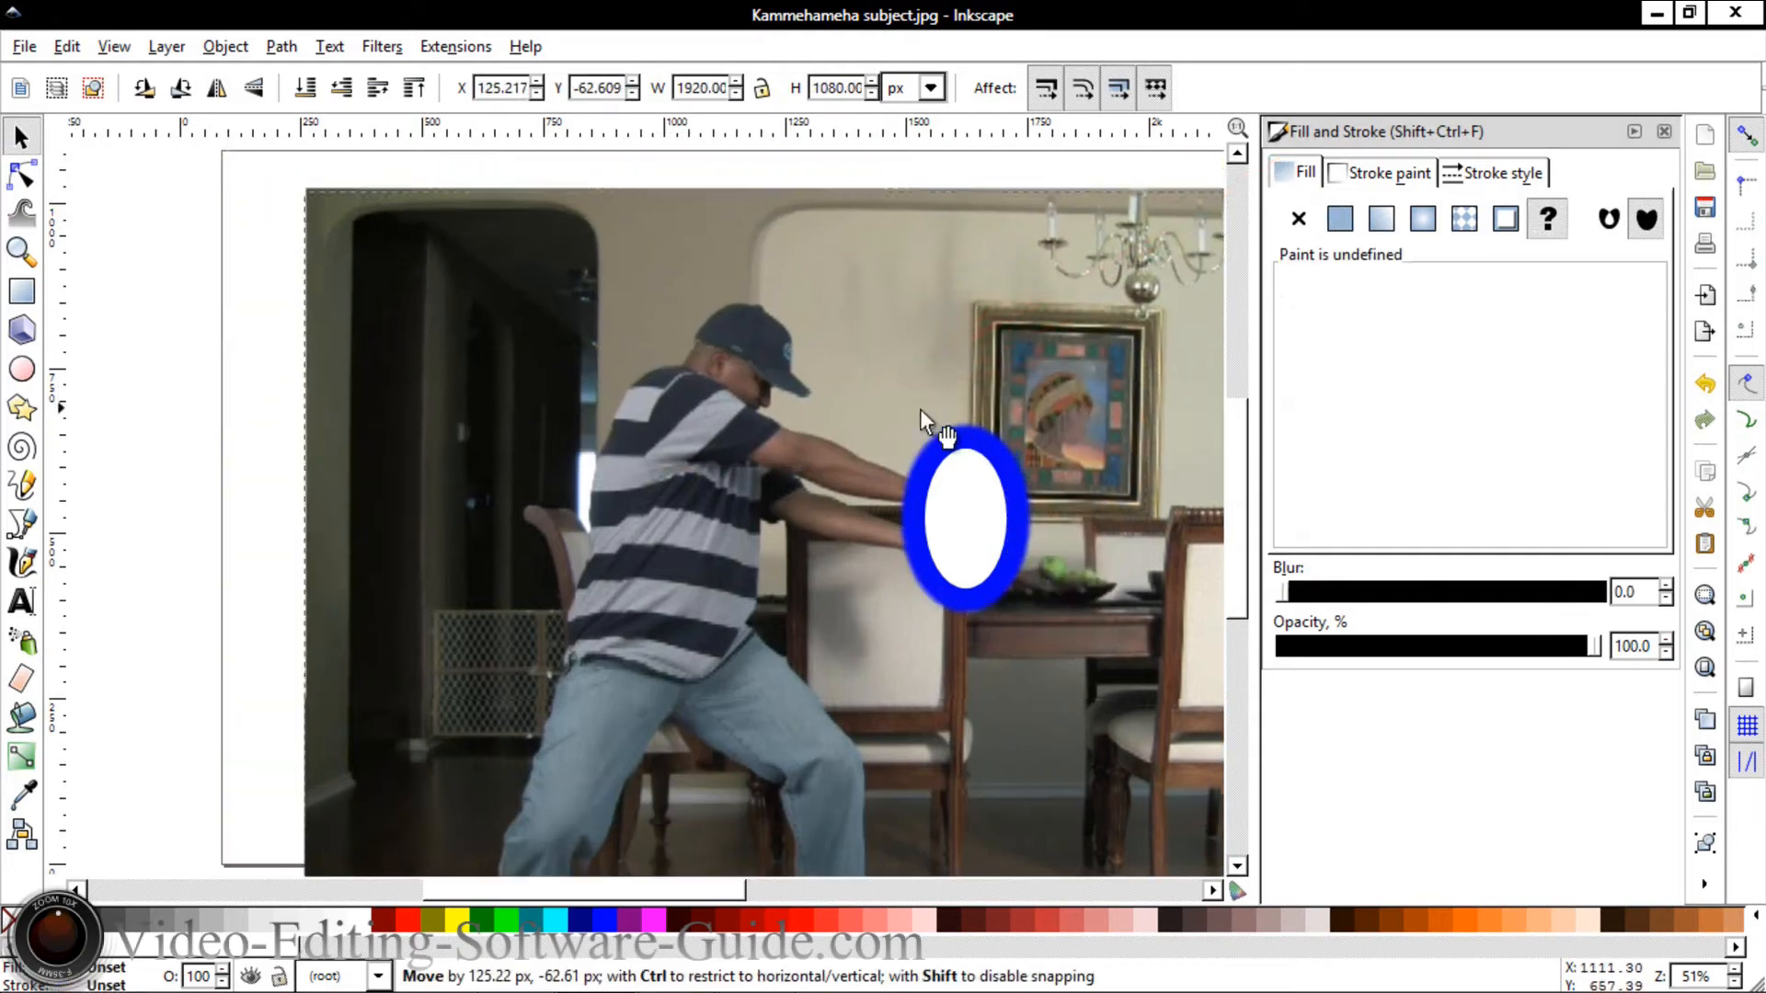
{"action": "left_click", "coordinate": [68, 47]}
{"action": "left_click", "coordinate": [104, 83]}
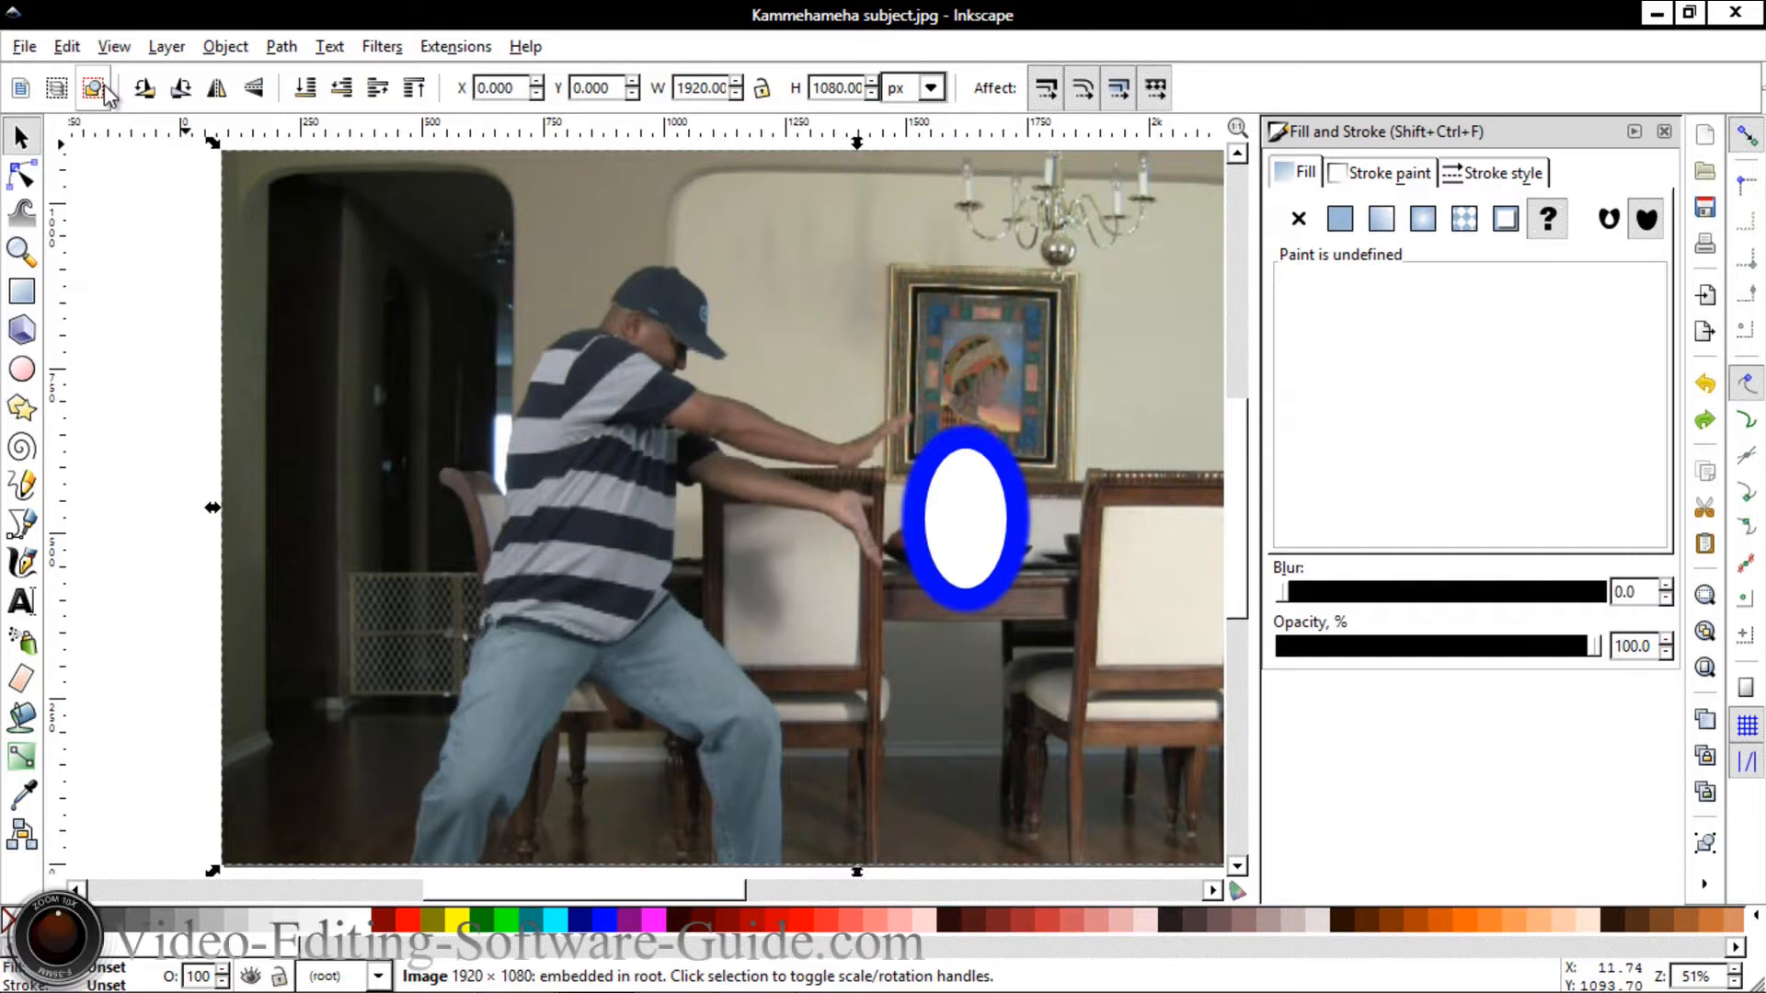
Move the blue ellipse slightly closer to the man's hands and recentre the white ellipse inside it.
{"action": "left_click", "coordinate": [984, 504]}
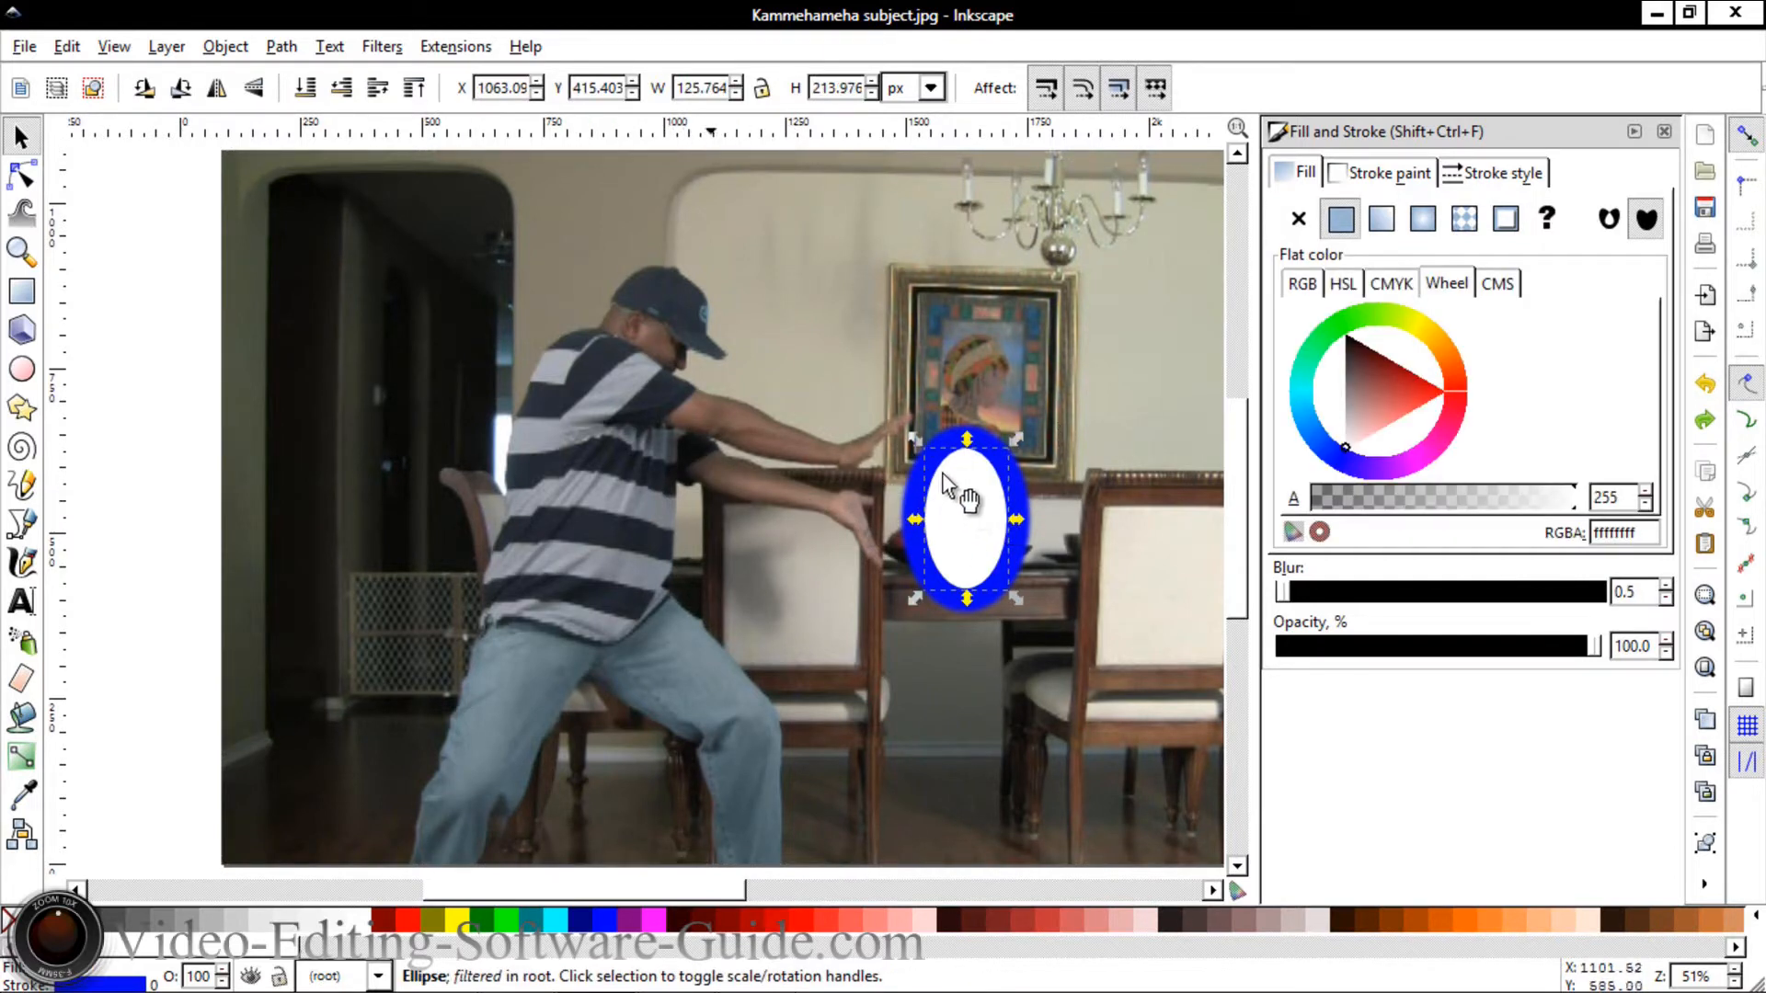
{"action": "left_click", "coordinate": [913, 476]}
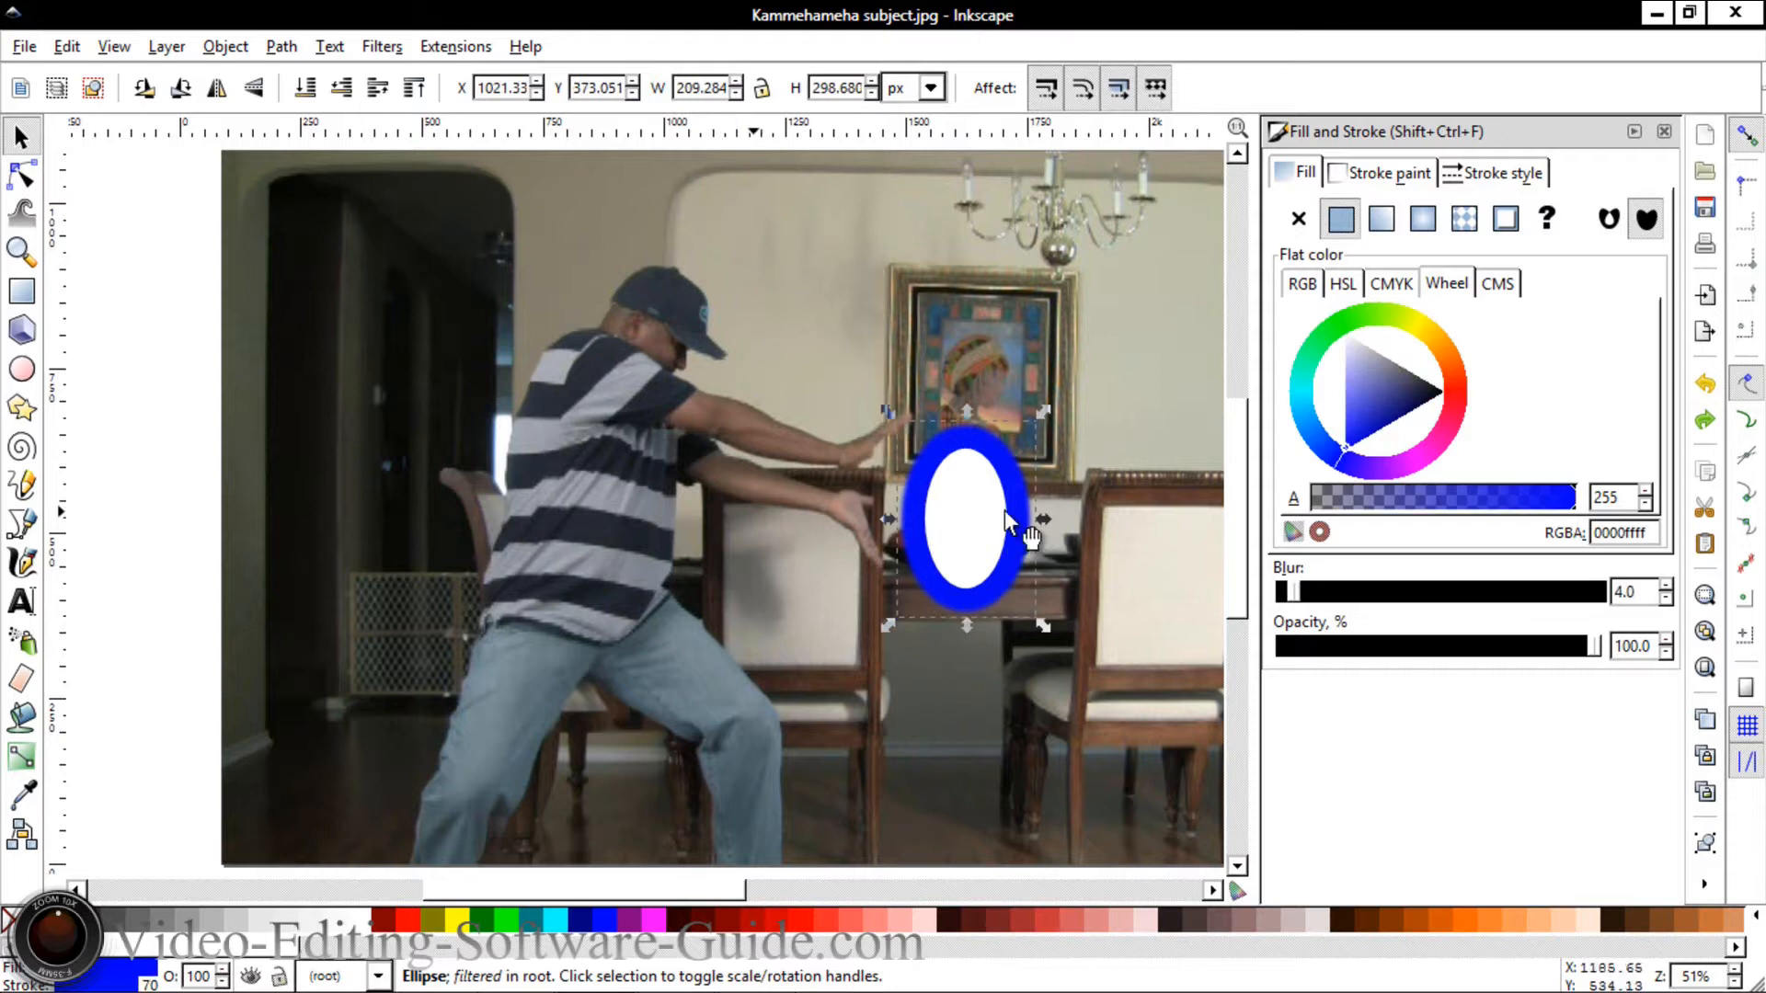
{"action": "left_click_drag", "start_coordinate": [916, 501], "coordinate": [902, 501]}
{"action": "left_click", "coordinate": [953, 517]}
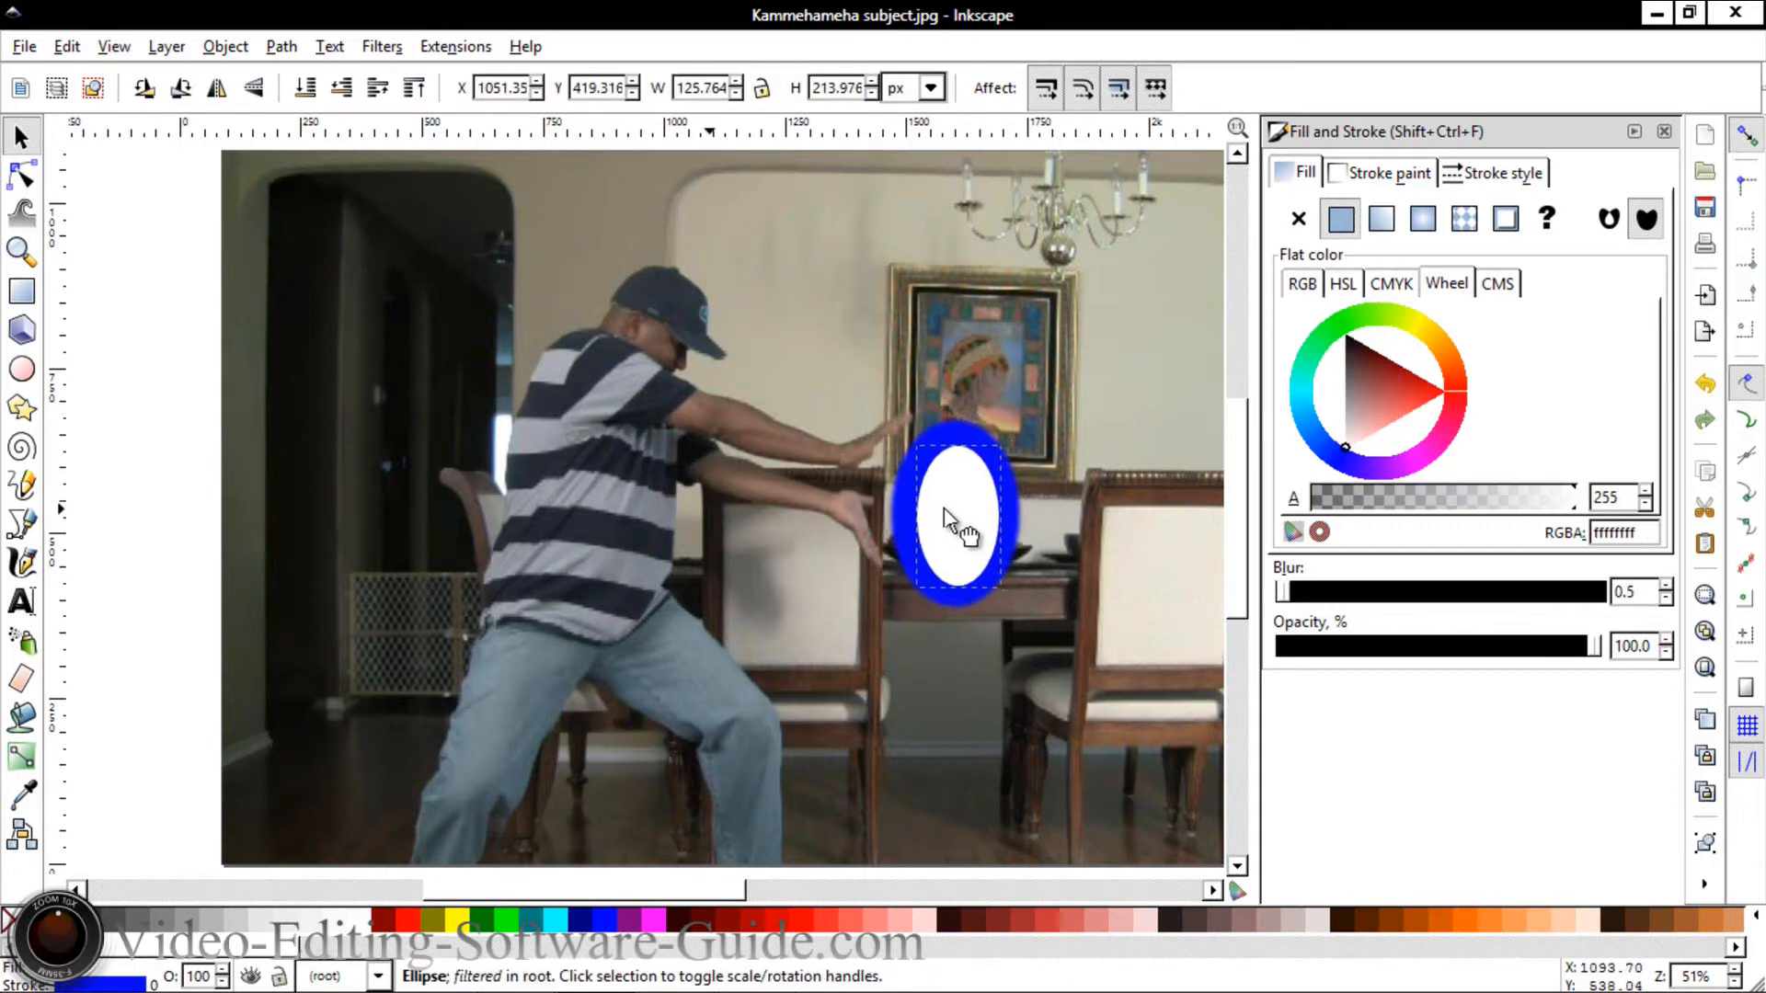
{"action": "left_click_drag", "start_coordinate": [945, 509], "coordinate": [939, 508]}
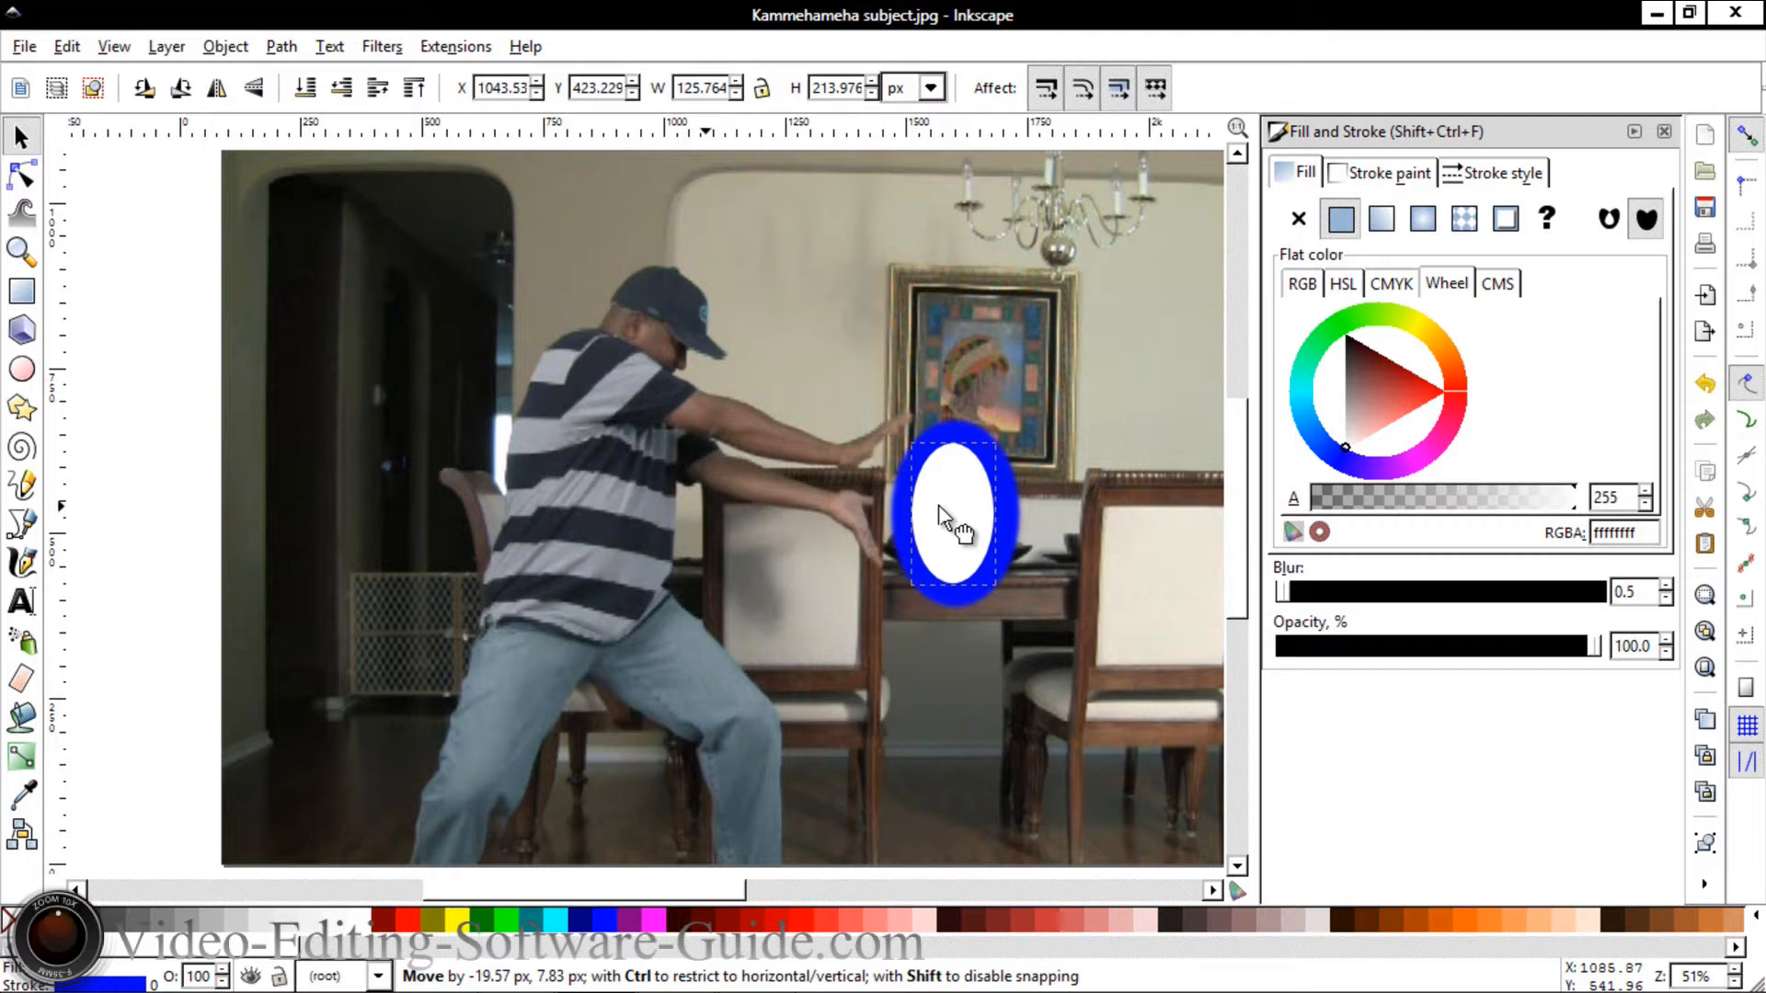
{"action": "left_click_drag", "start_coordinate": [939, 506], "coordinate": [940, 505]}
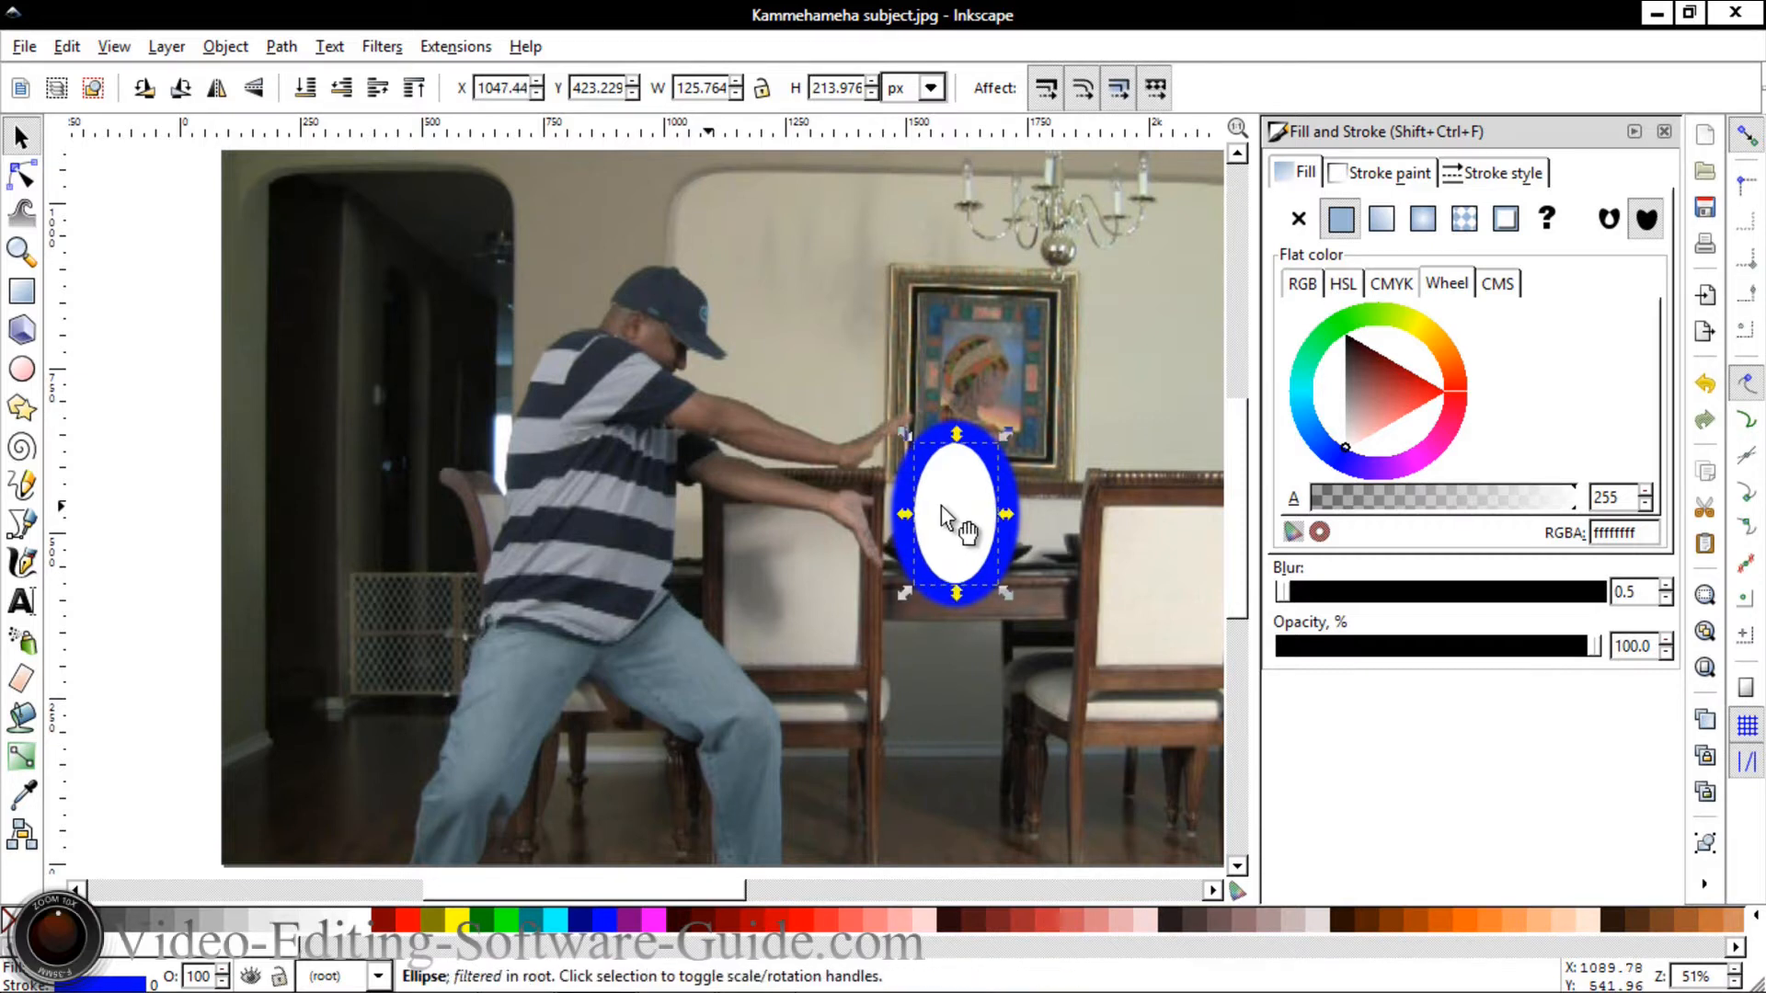
{"action": "left_click", "coordinate": [1183, 390]}
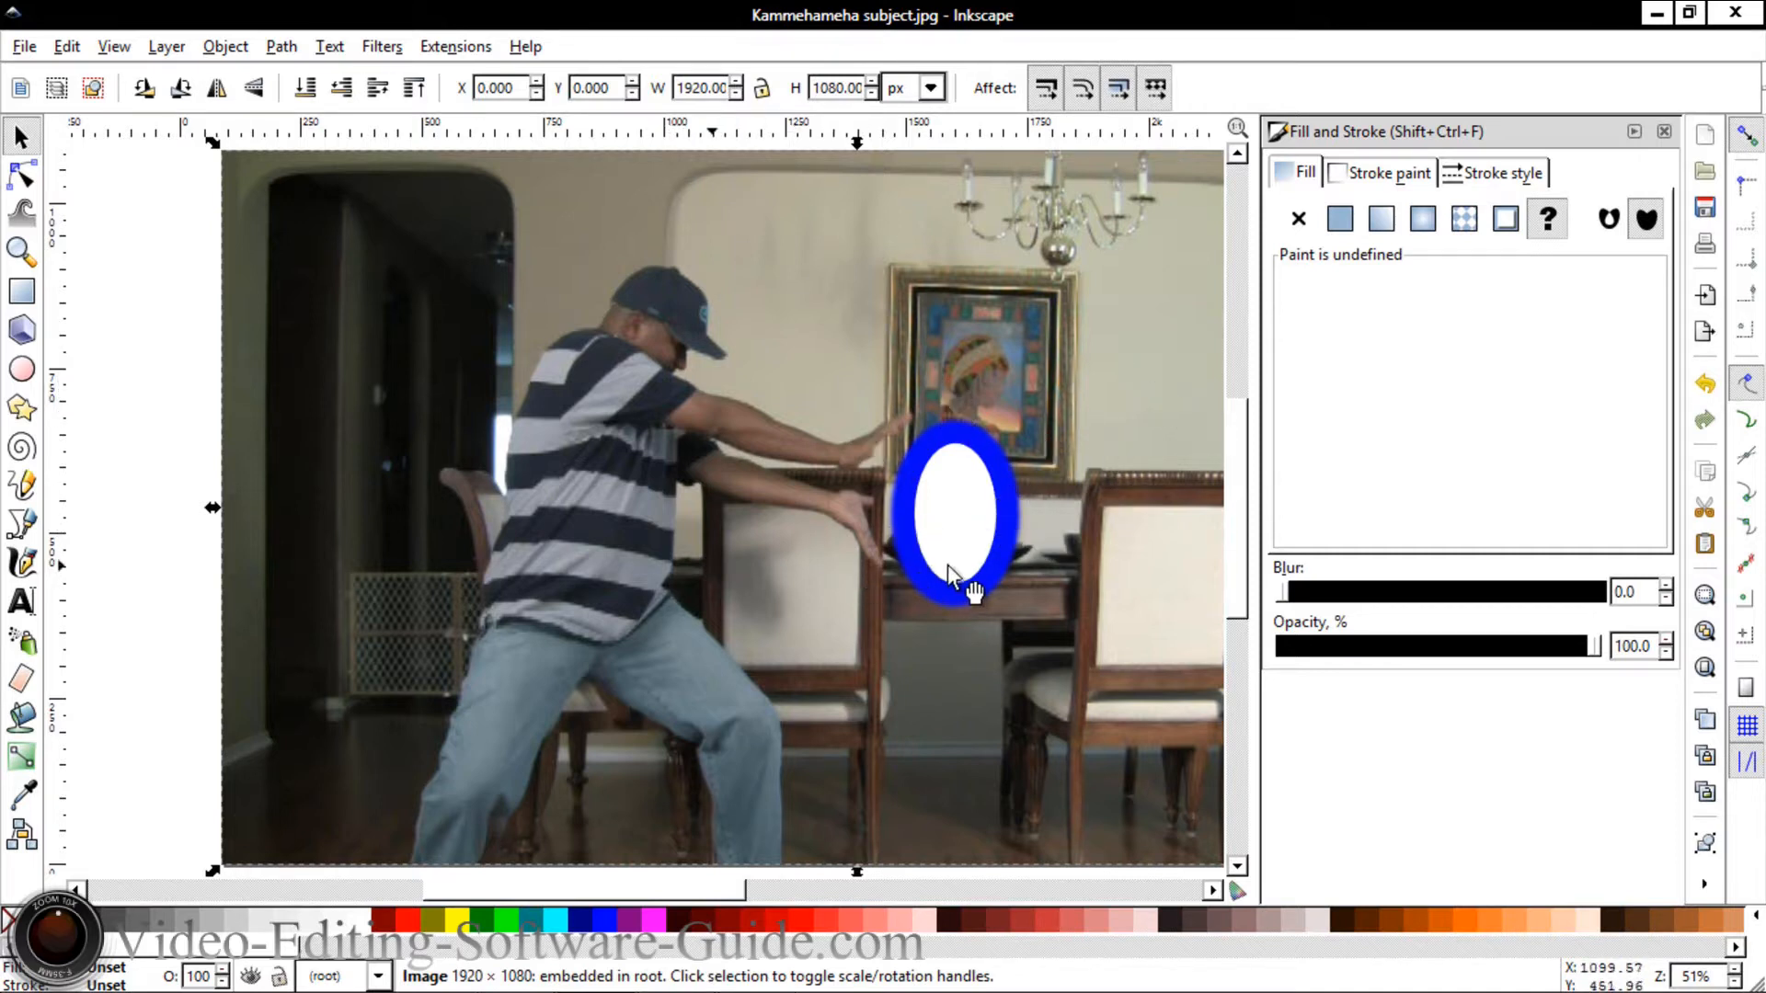
{"action": "left_click", "coordinate": [947, 519]}
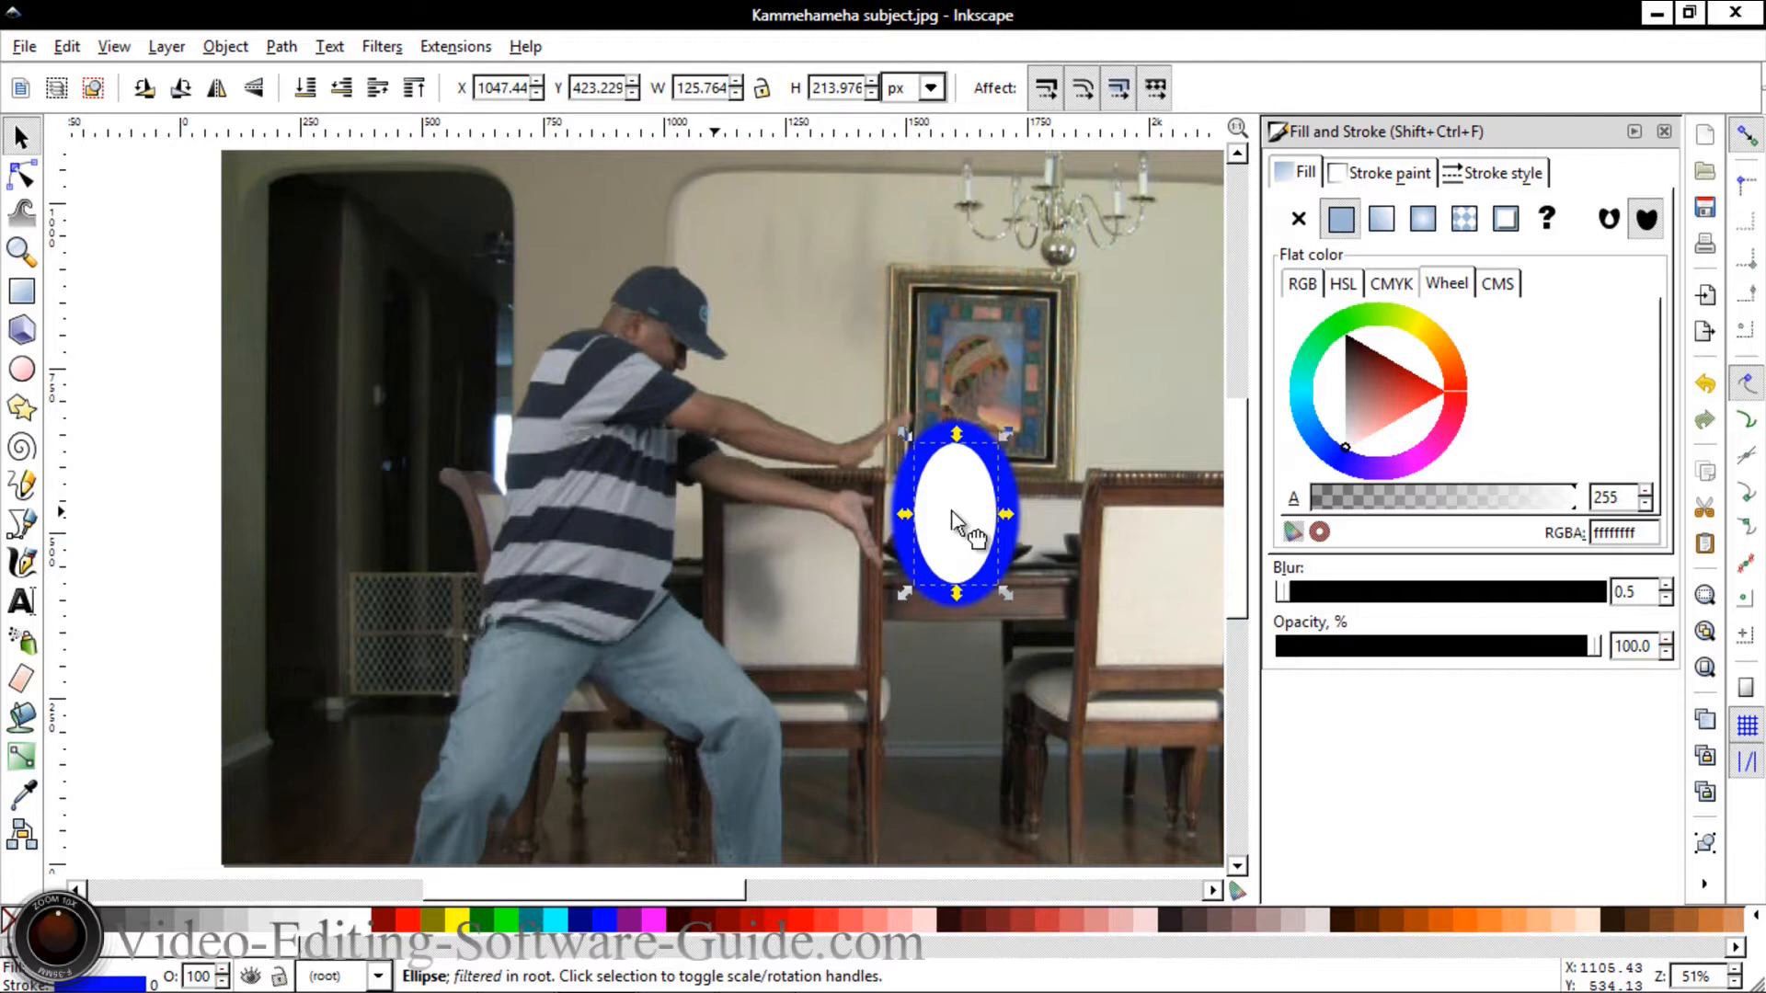
{"action": "left_click", "coordinate": [1153, 478]}
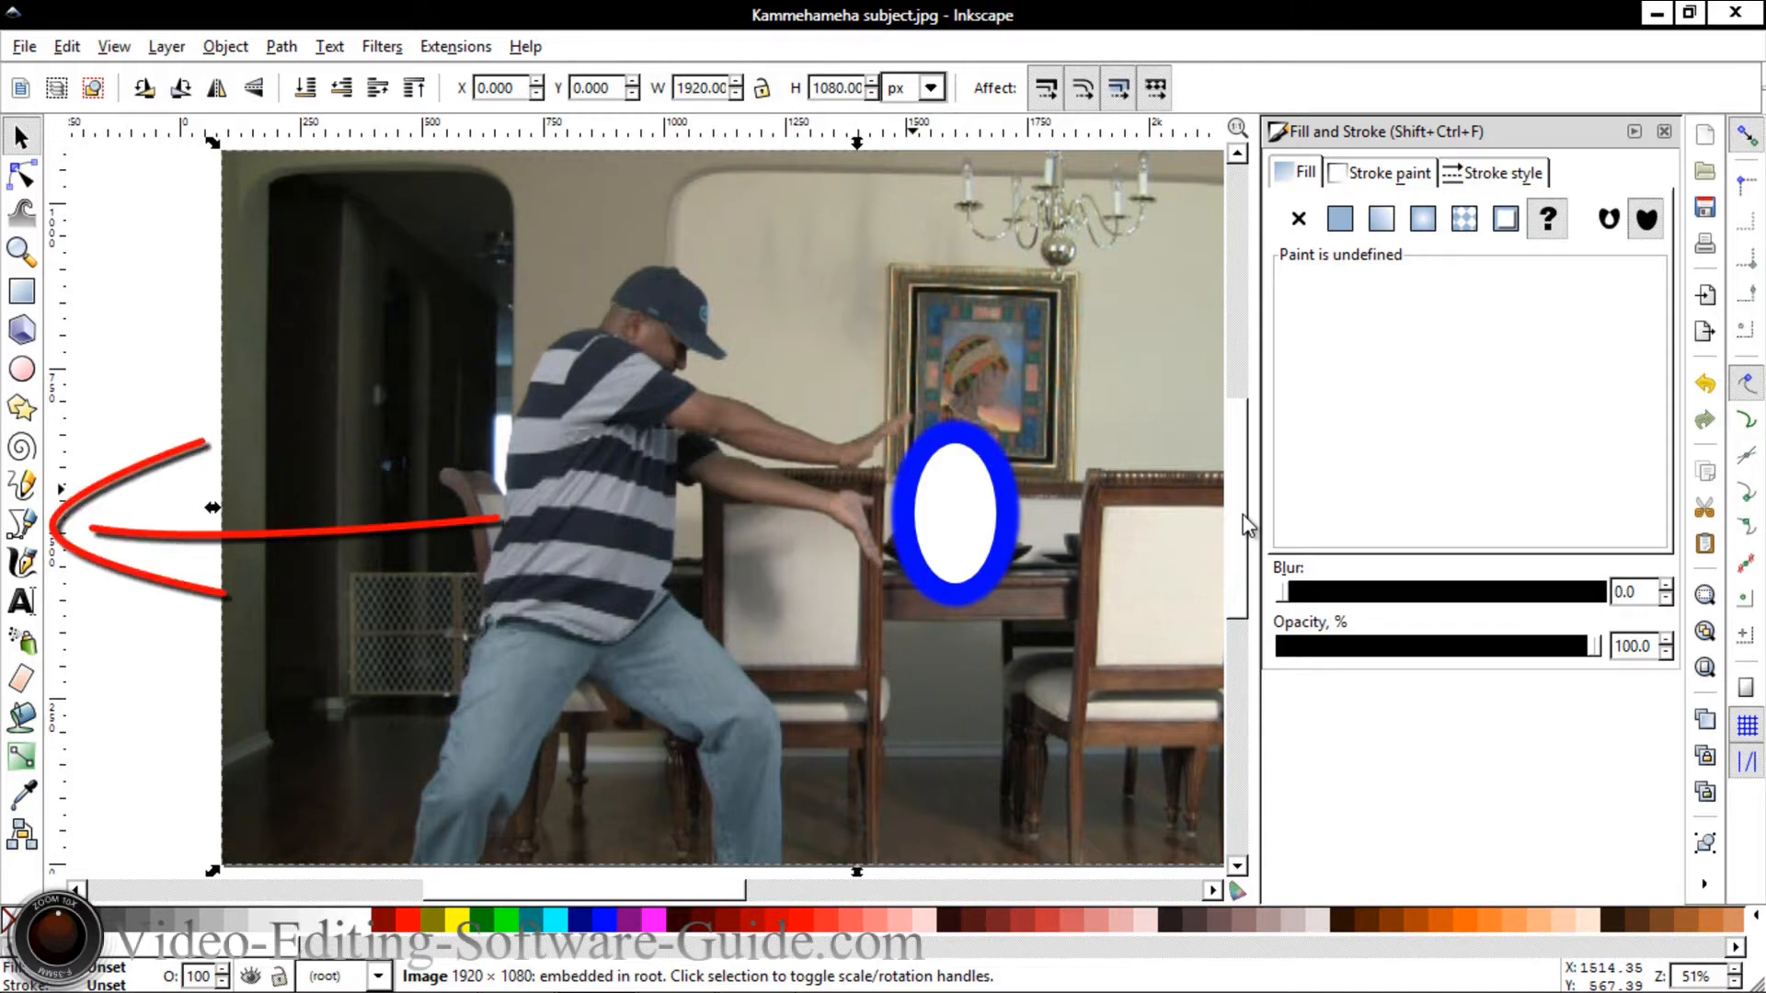
Draw a four-node beam path about 860 by 255 px from the white ellipse's top past the photo's right edge and back to the ellipse's bottom.
{"action": "left_click", "coordinate": [20, 524]}
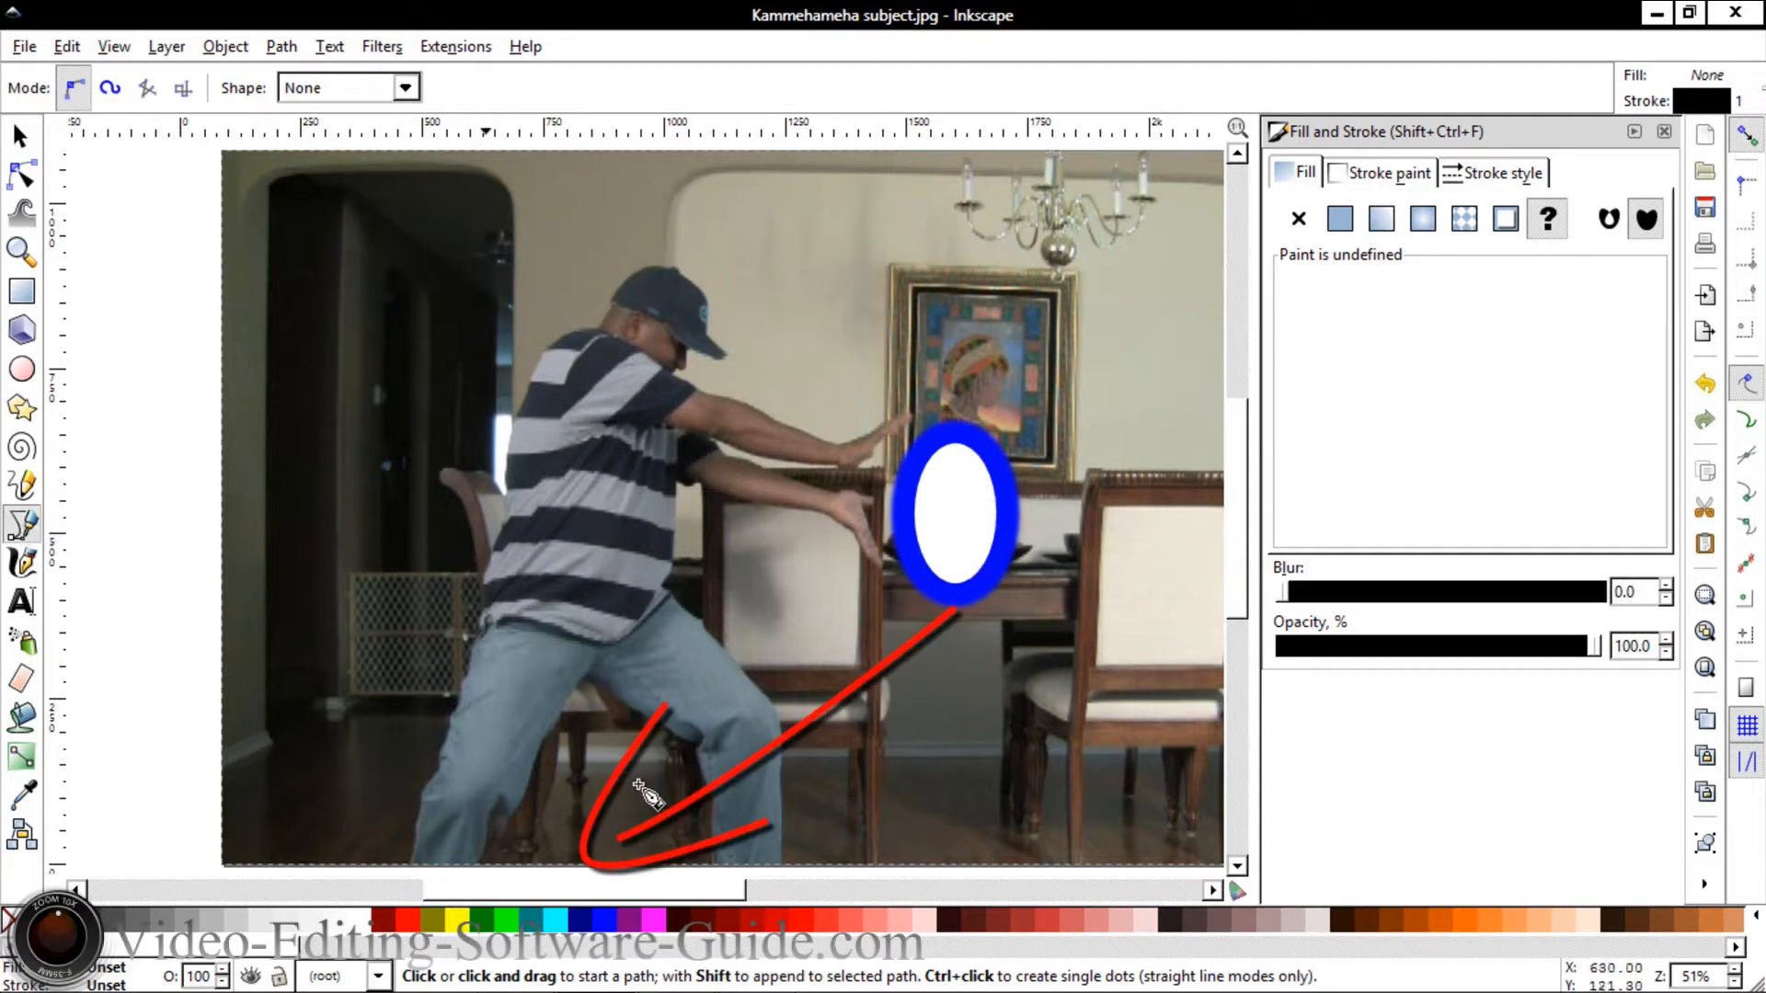
{"action": "left_click_drag", "start_coordinate": [575, 897], "coordinate": [675, 914]}
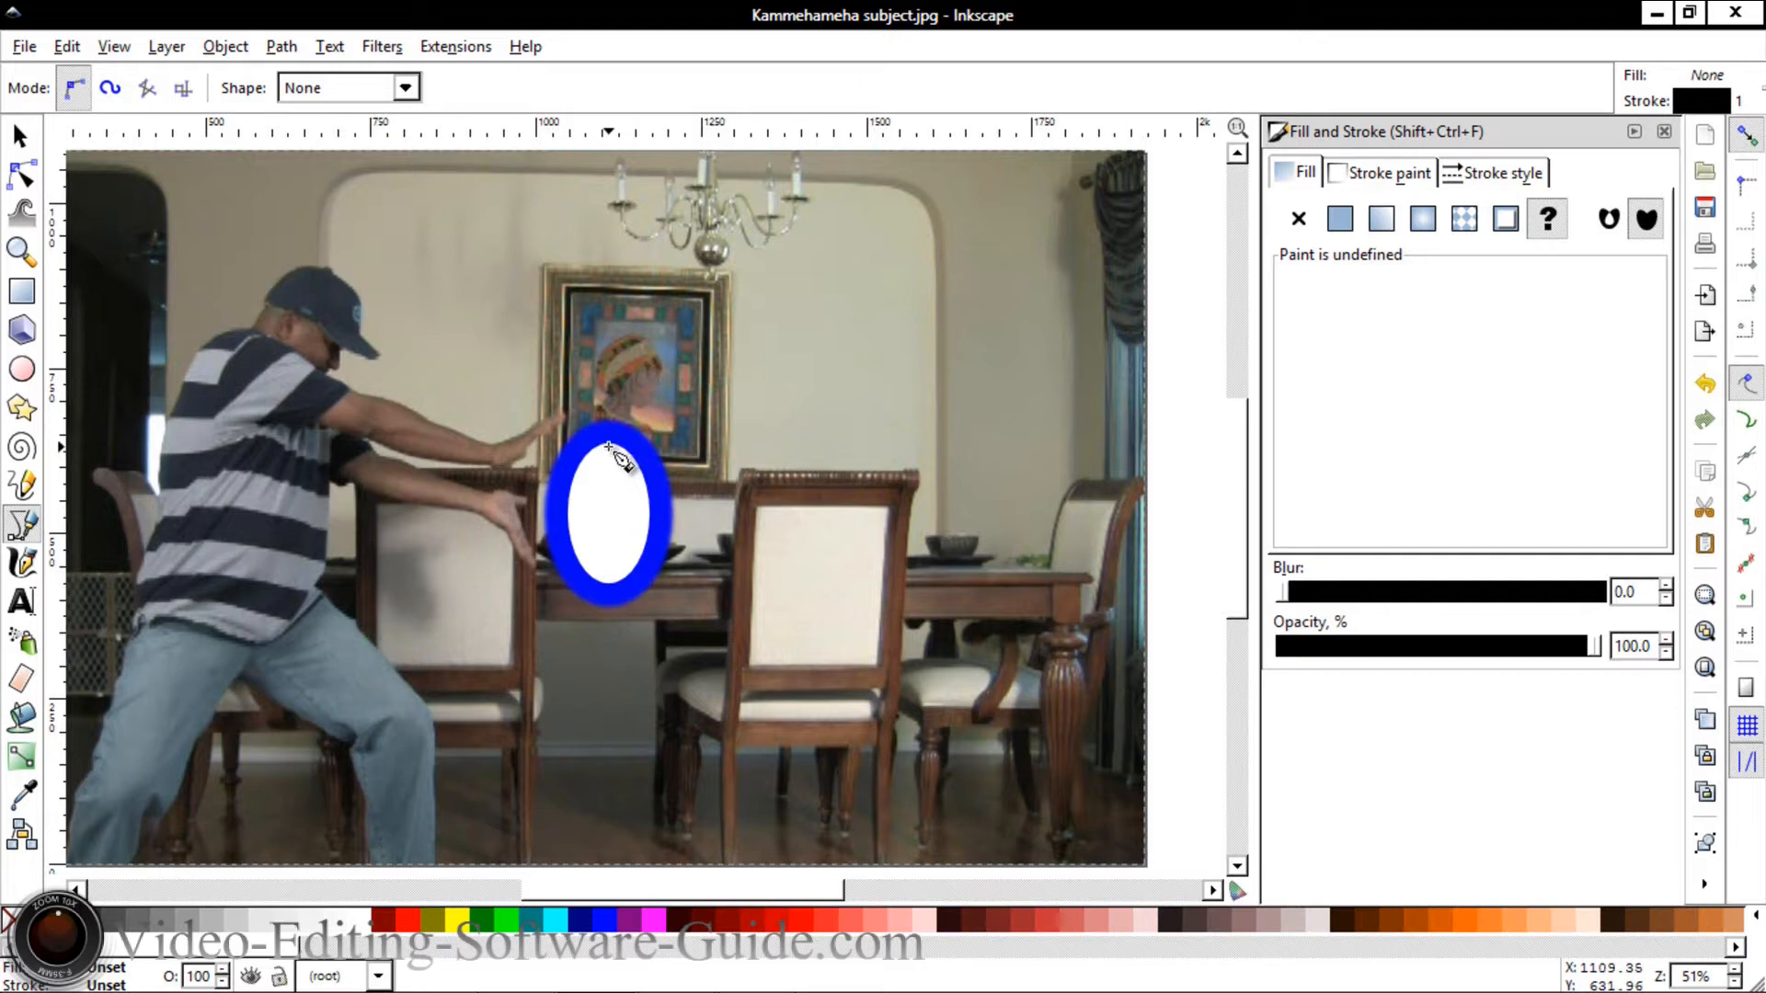
{"action": "left_click", "coordinate": [608, 447]}
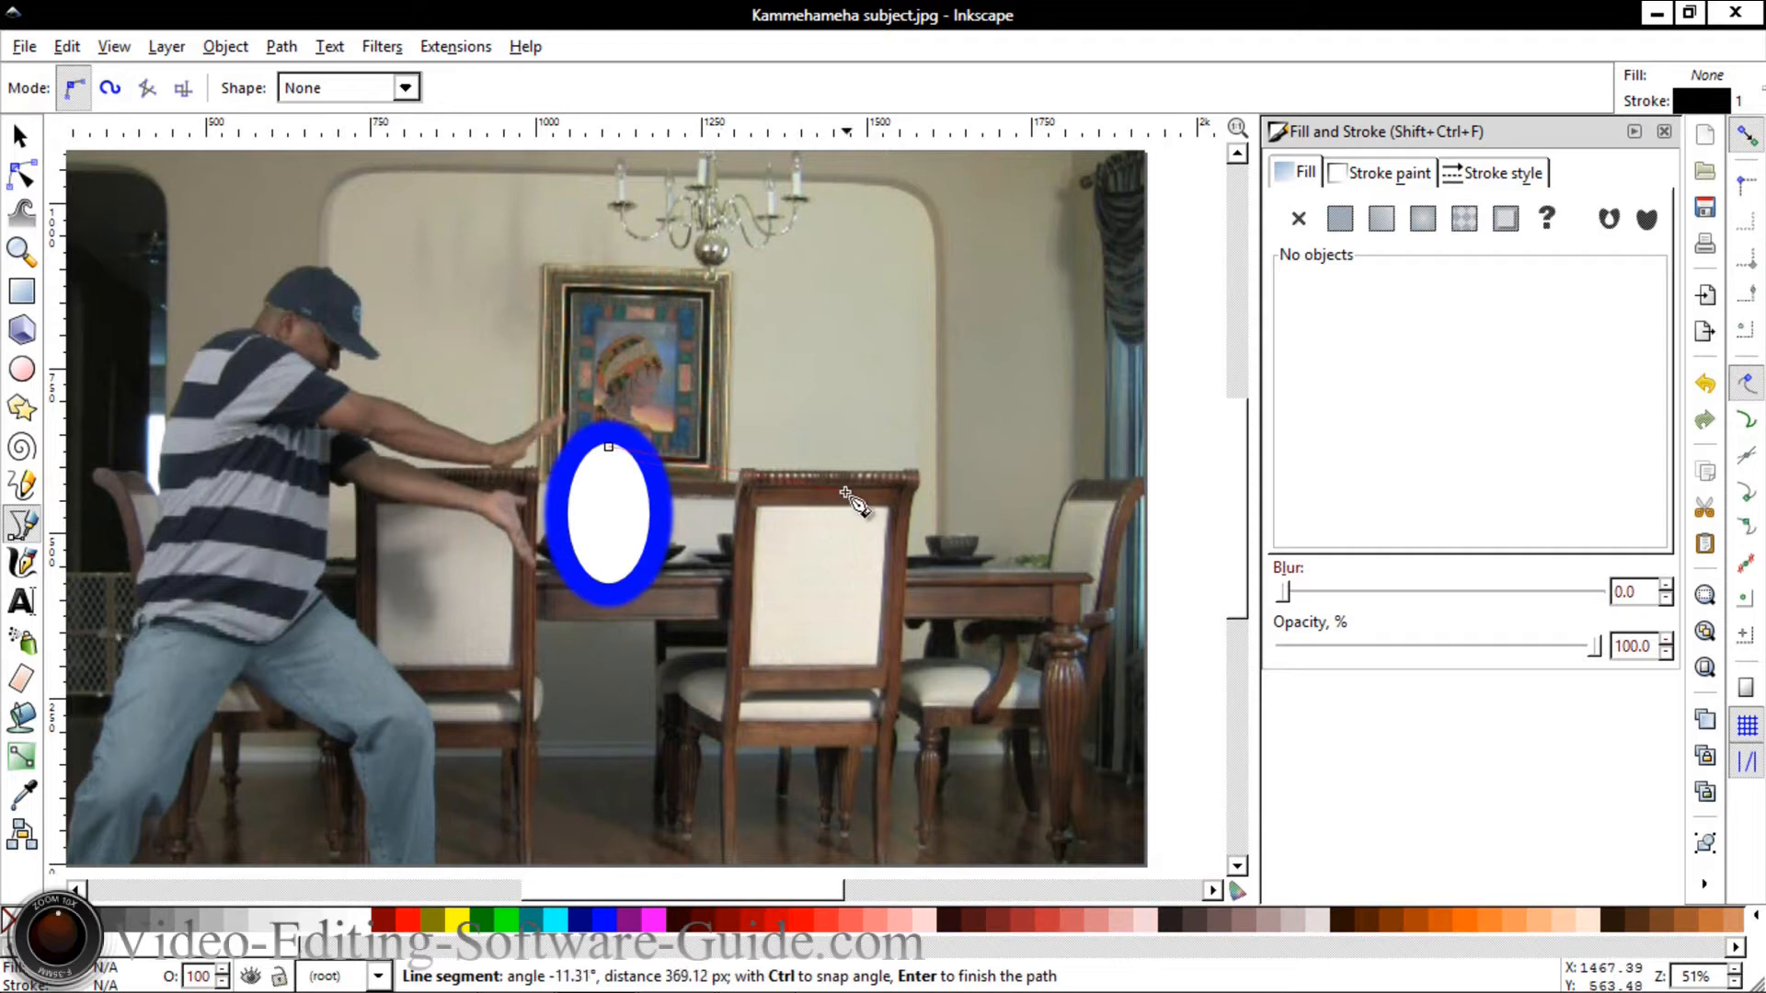
{"action": "left_click", "coordinate": [1176, 536]}
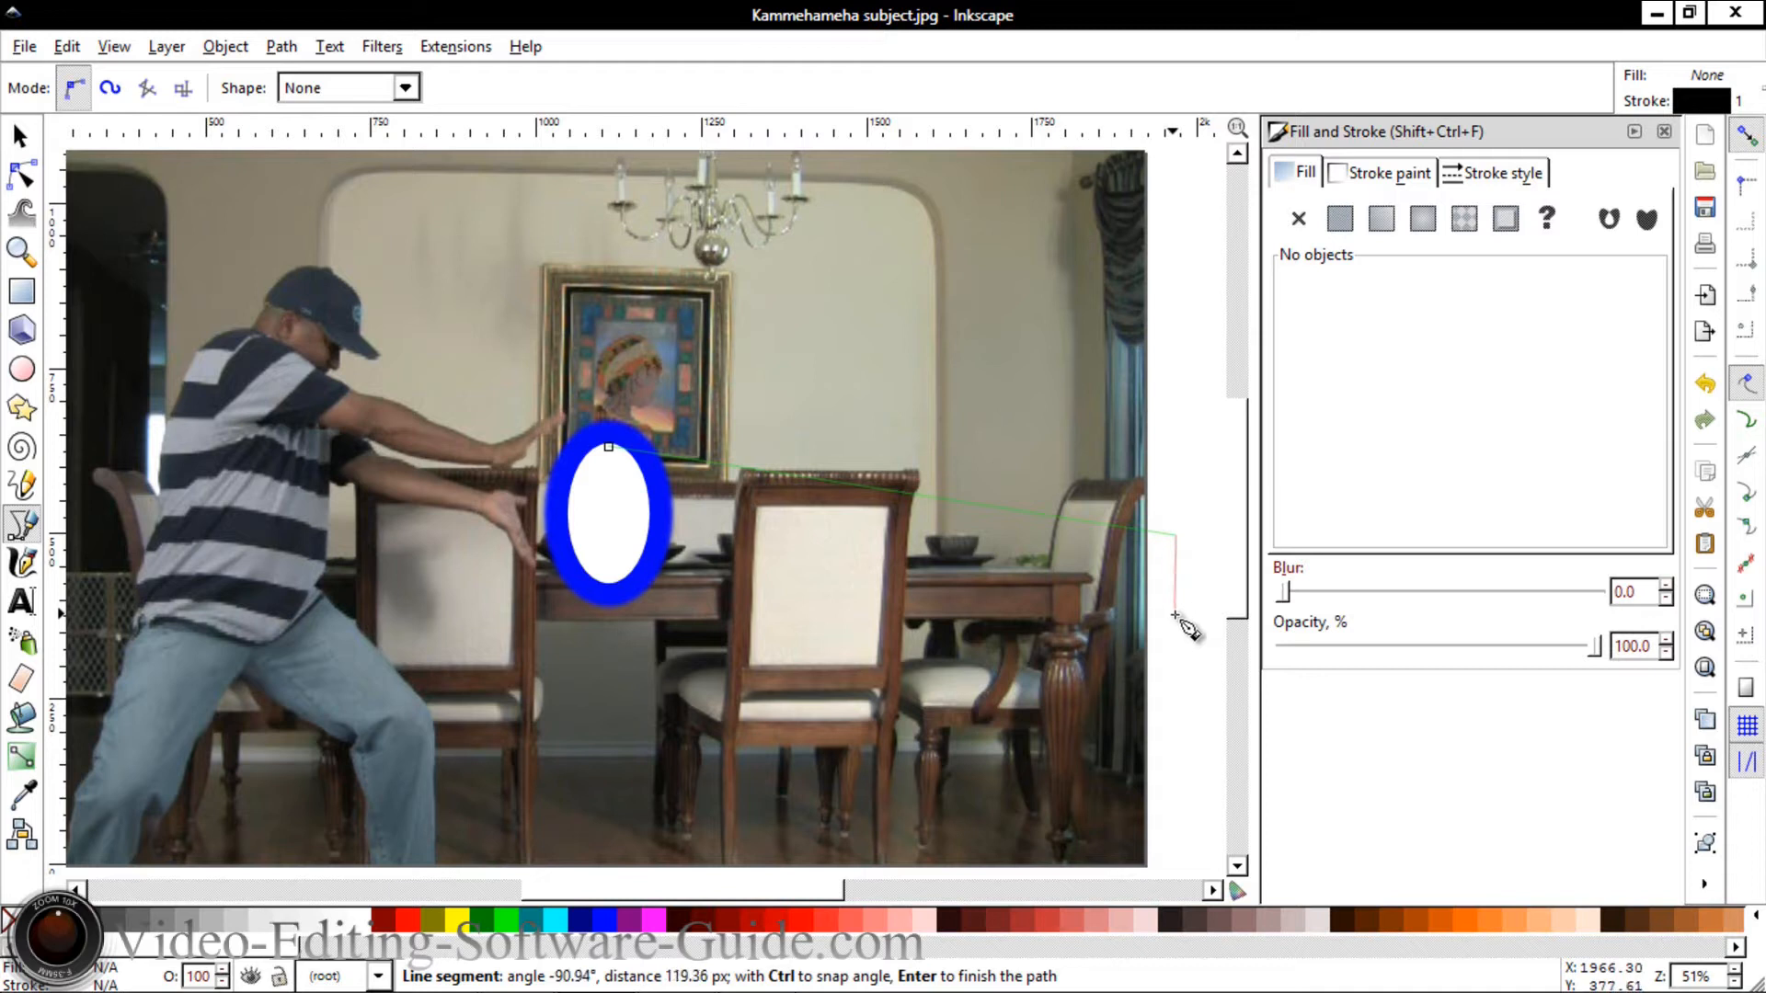
{"action": "left_click", "coordinate": [1176, 613]}
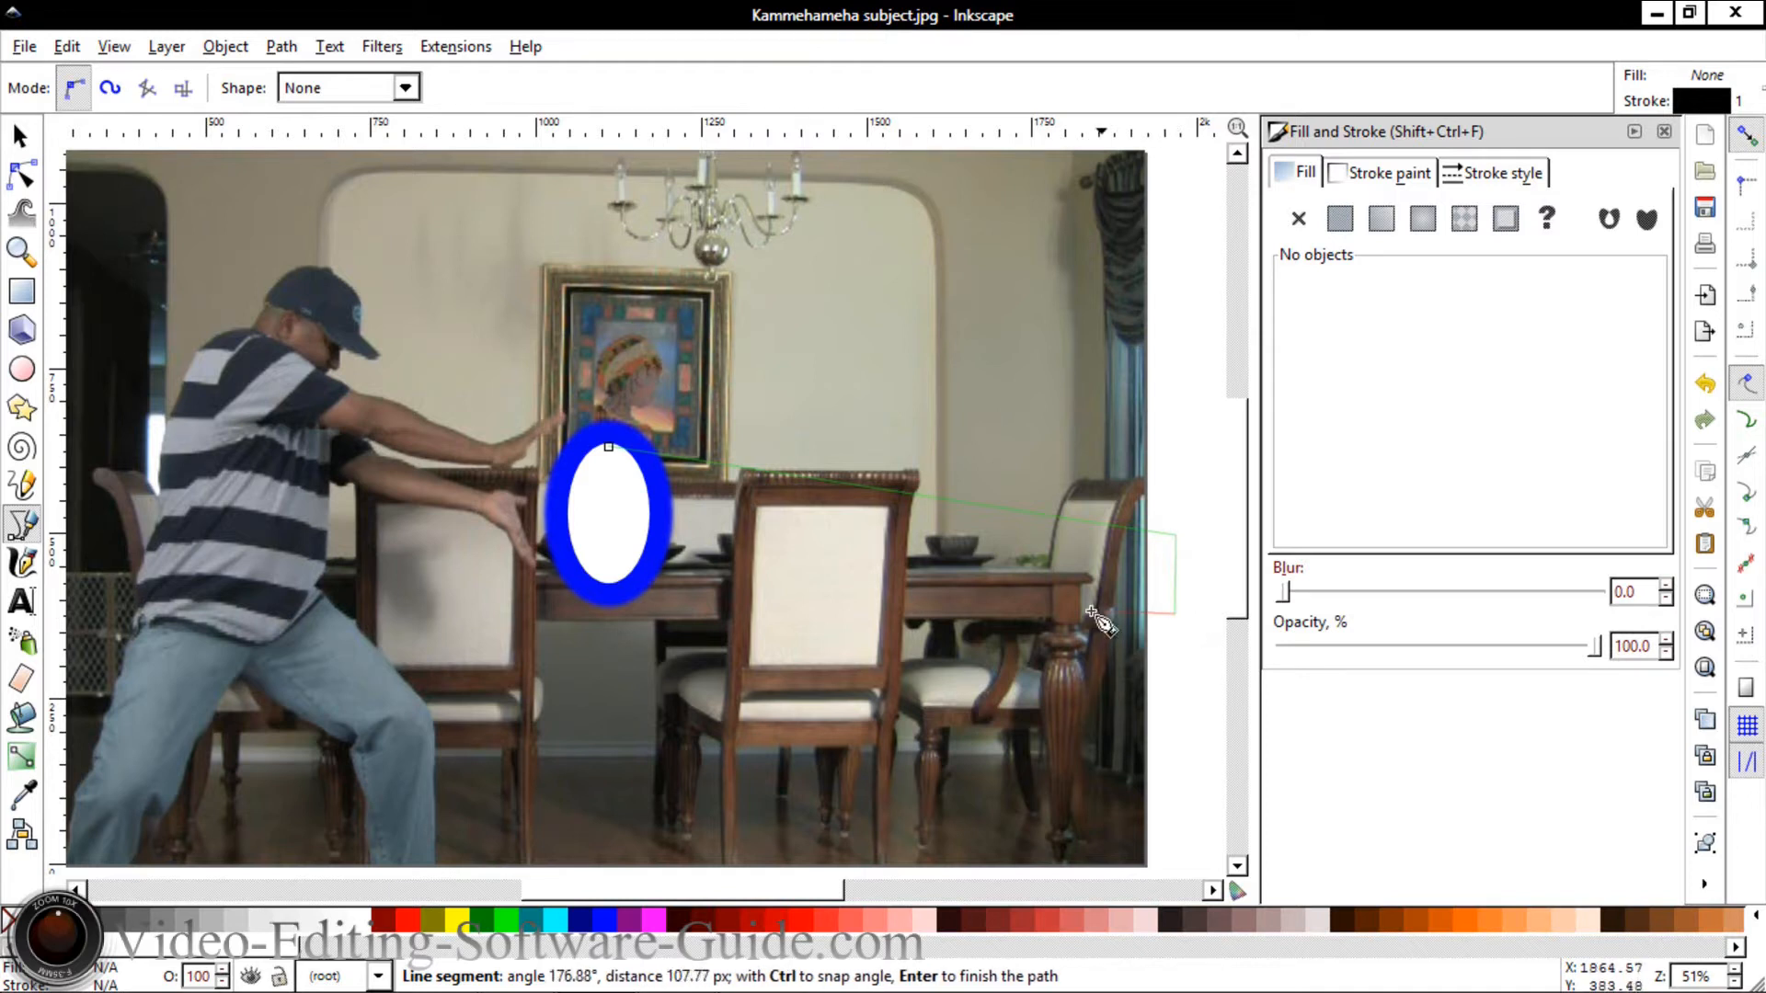
{"action": "left_click", "coordinate": [609, 582]}
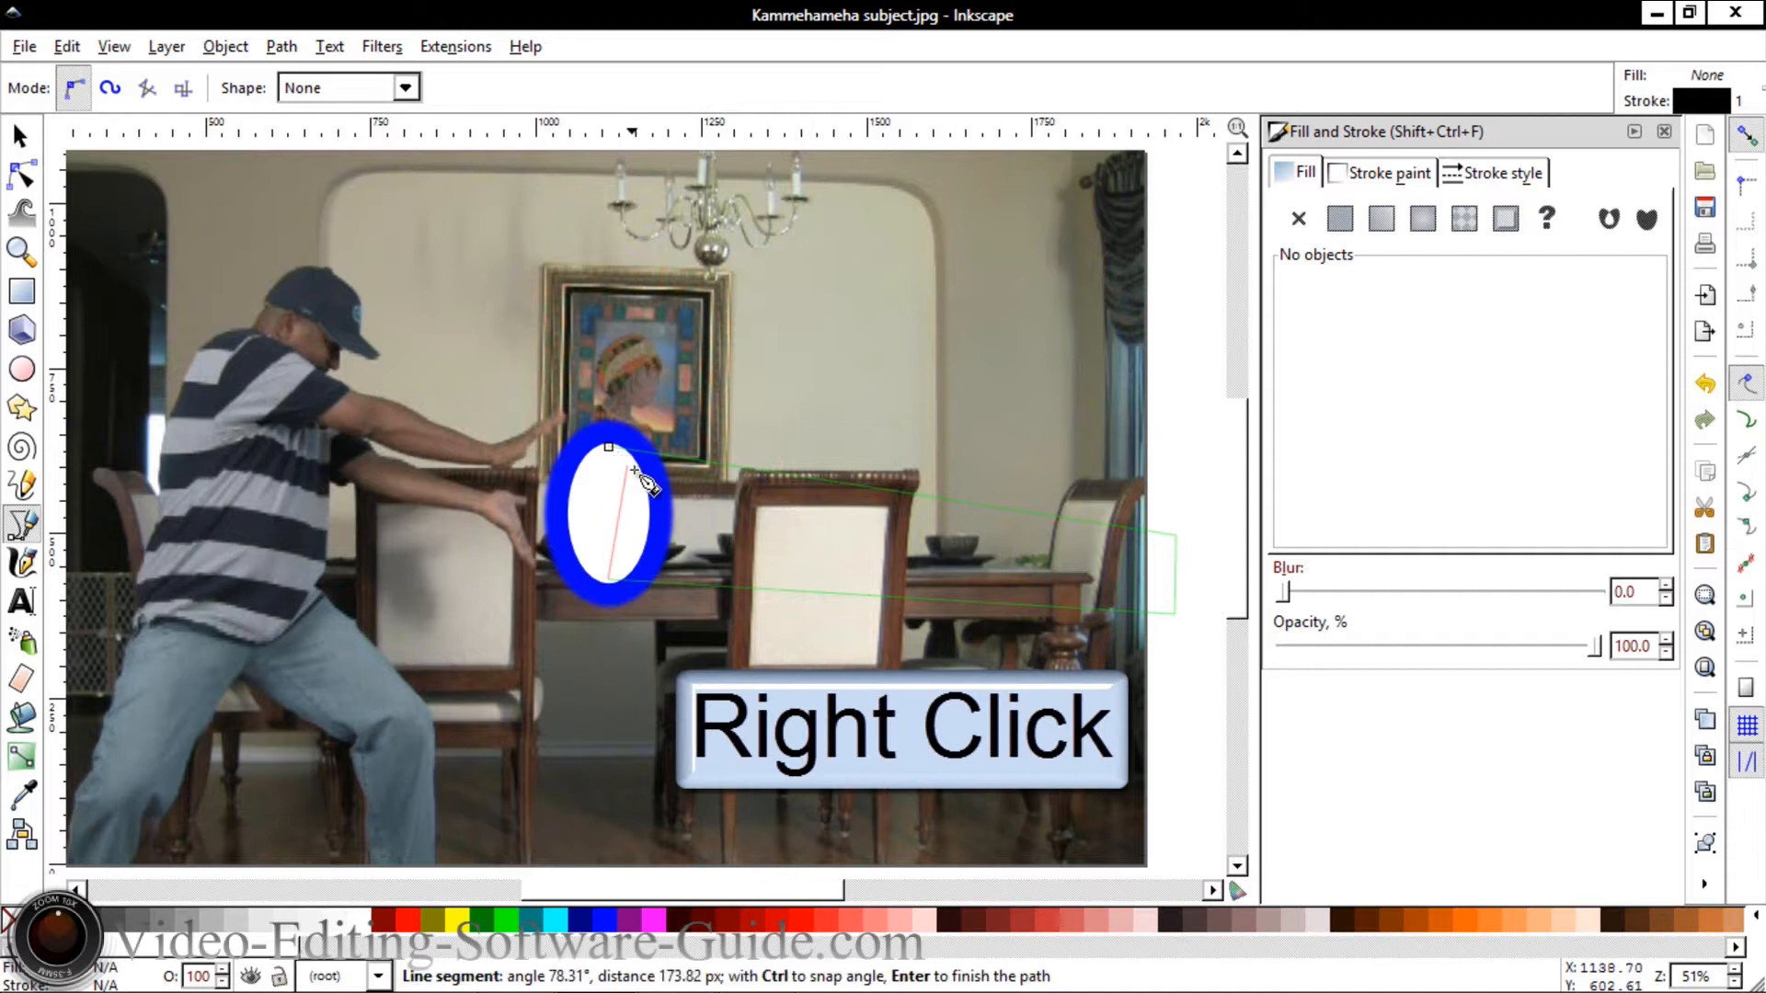
{"action": "right_click", "coordinate": [685, 550]}
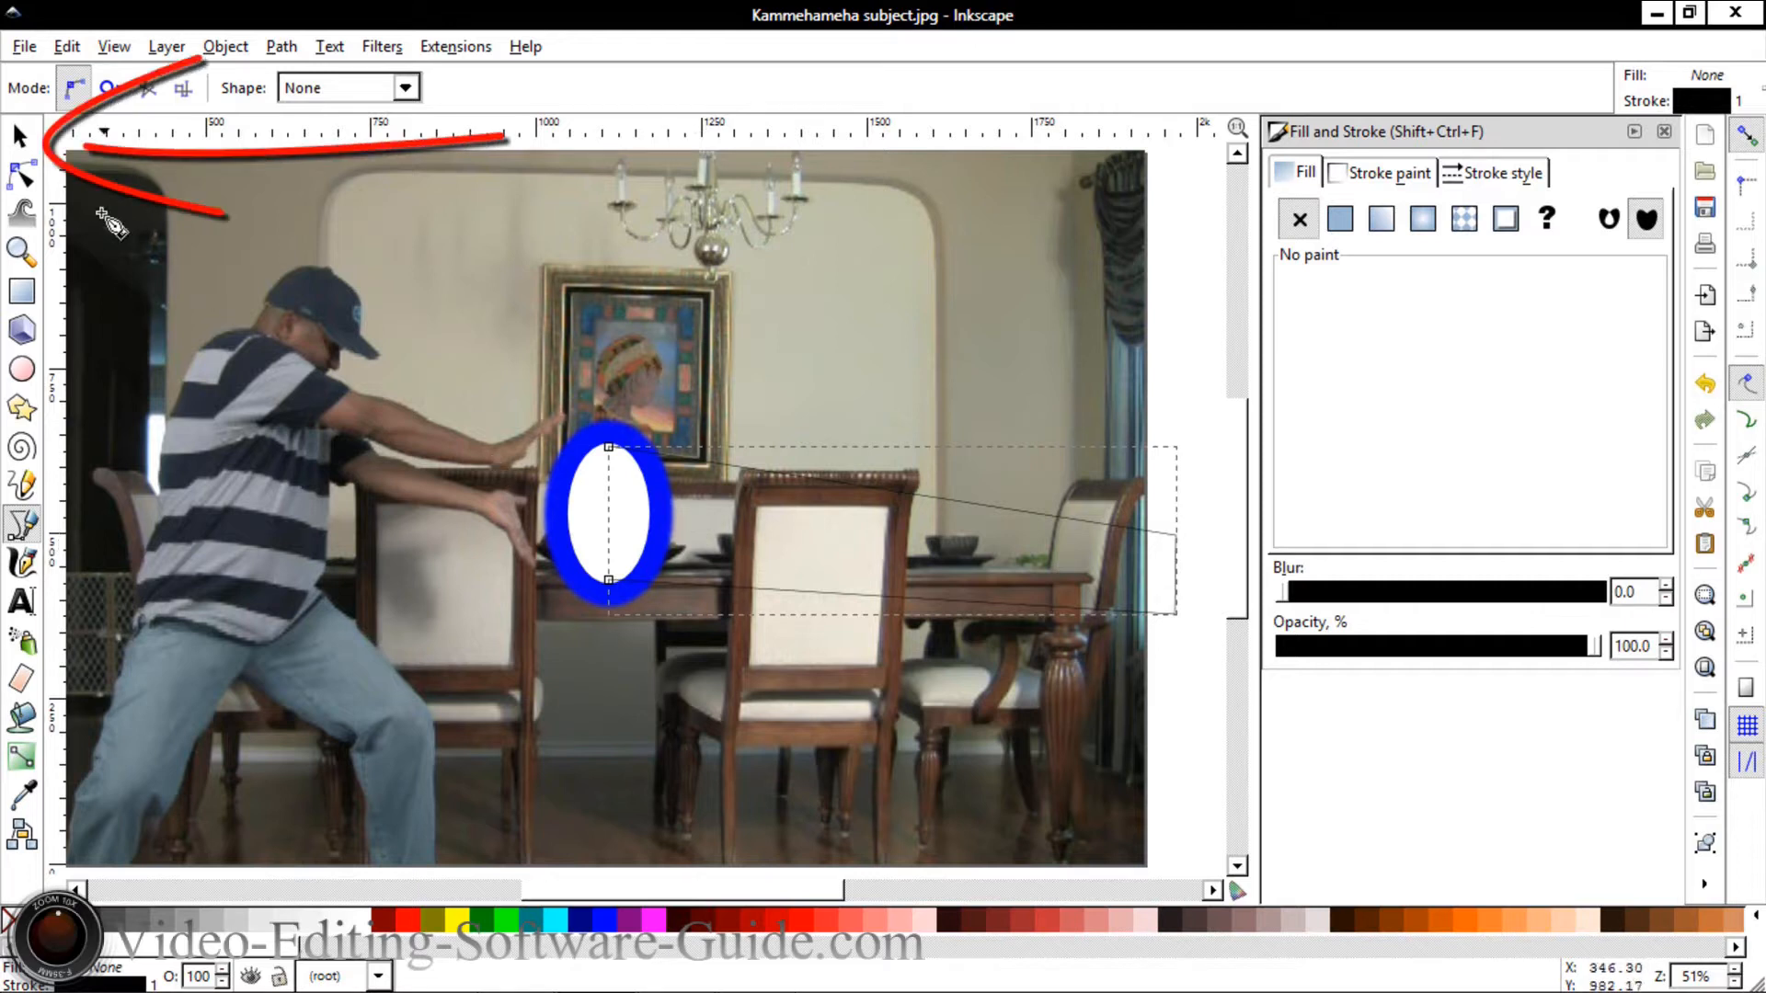
Fill the beam path with white and set its stroke width to 0 px.
{"action": "left_click", "coordinate": [20, 138]}
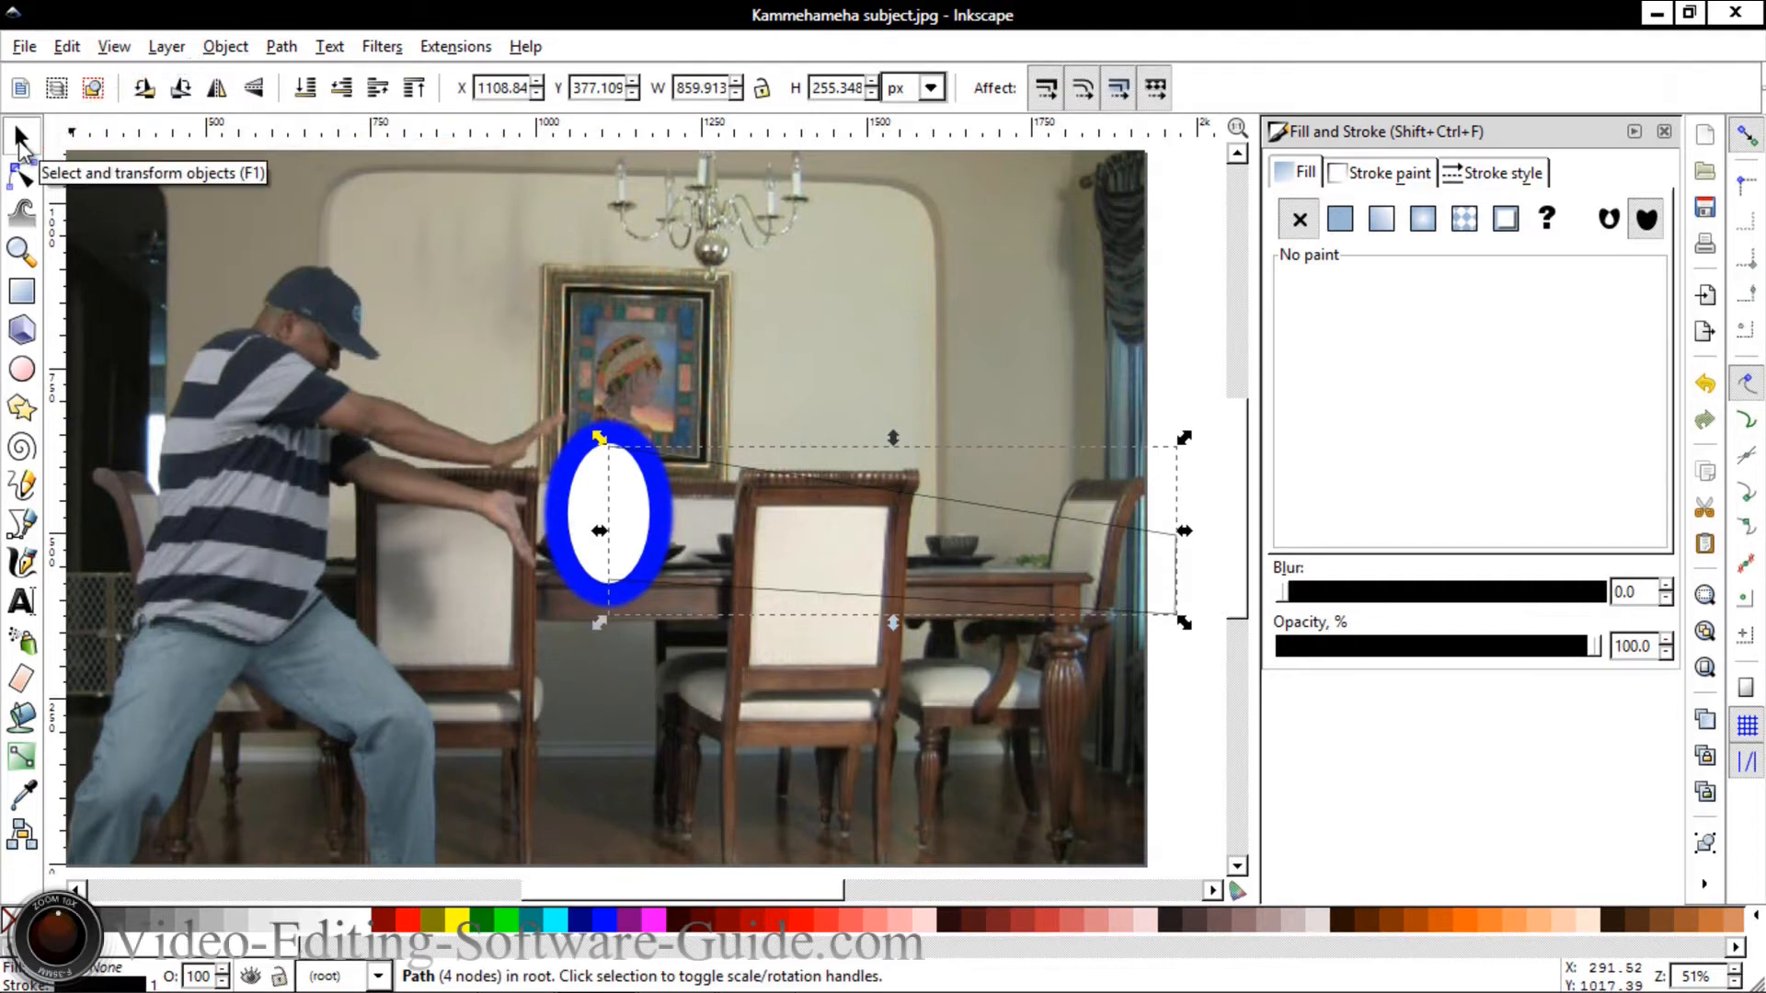
{"action": "left_click", "coordinate": [1340, 220]}
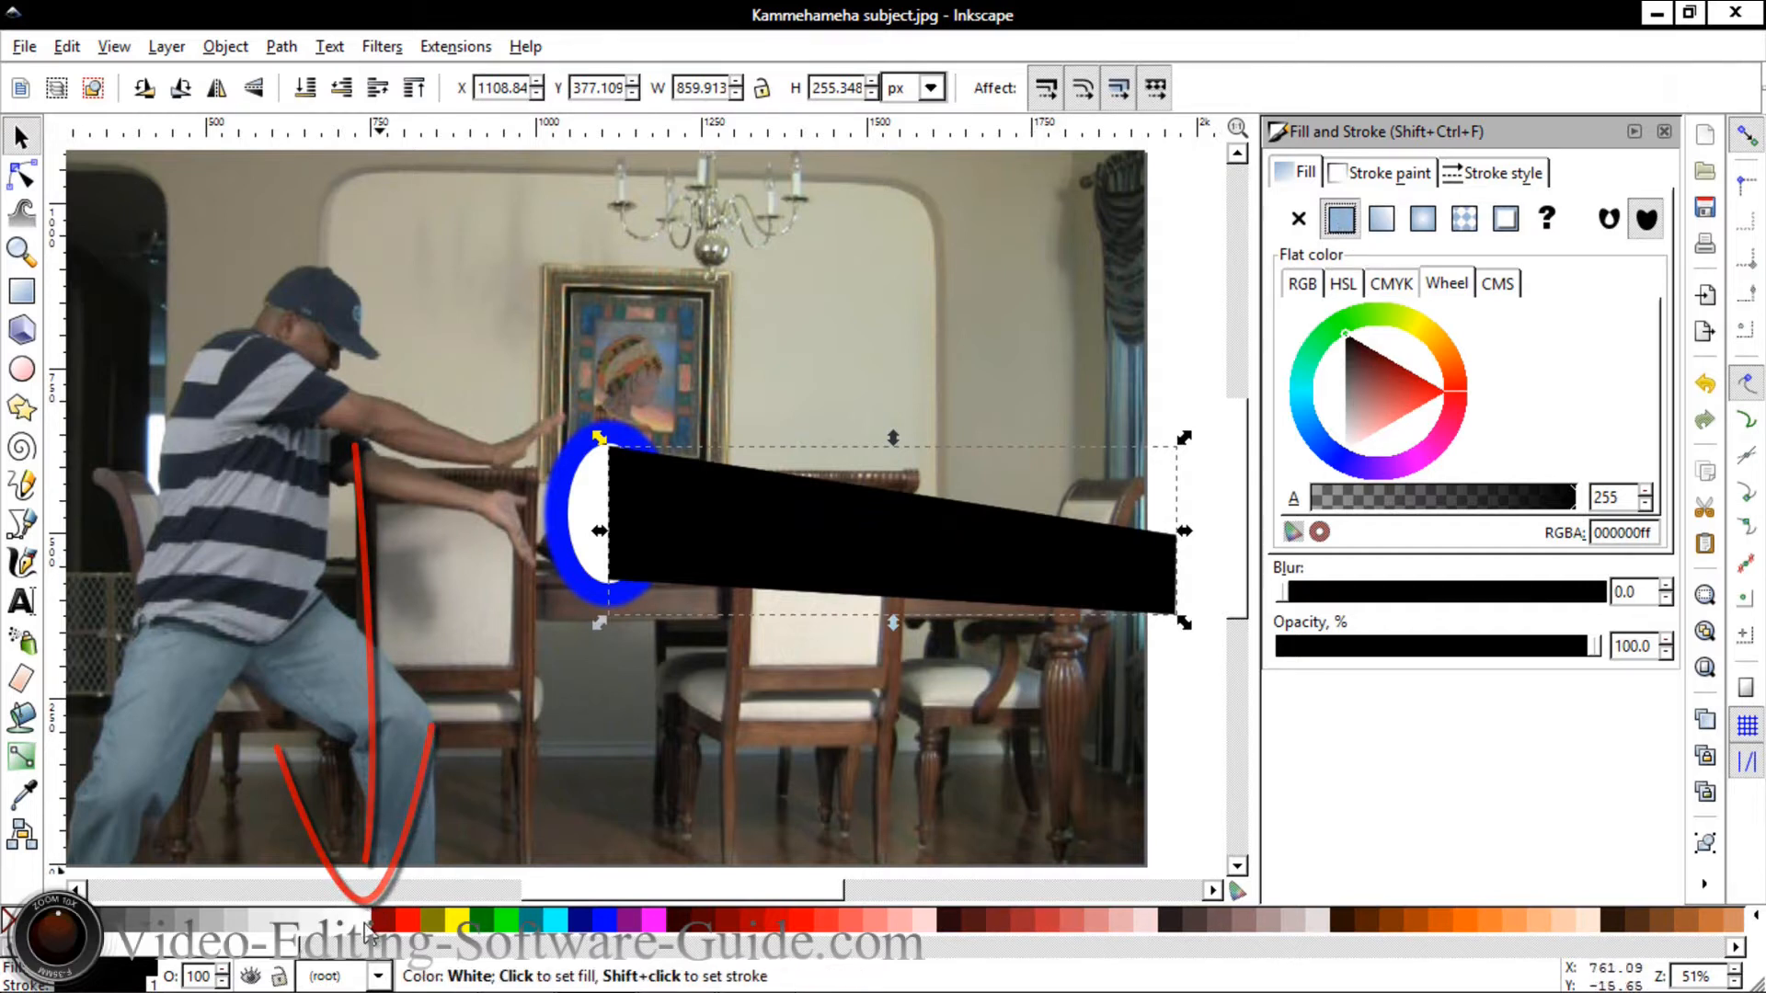
{"action": "left_click", "coordinate": [366, 924]}
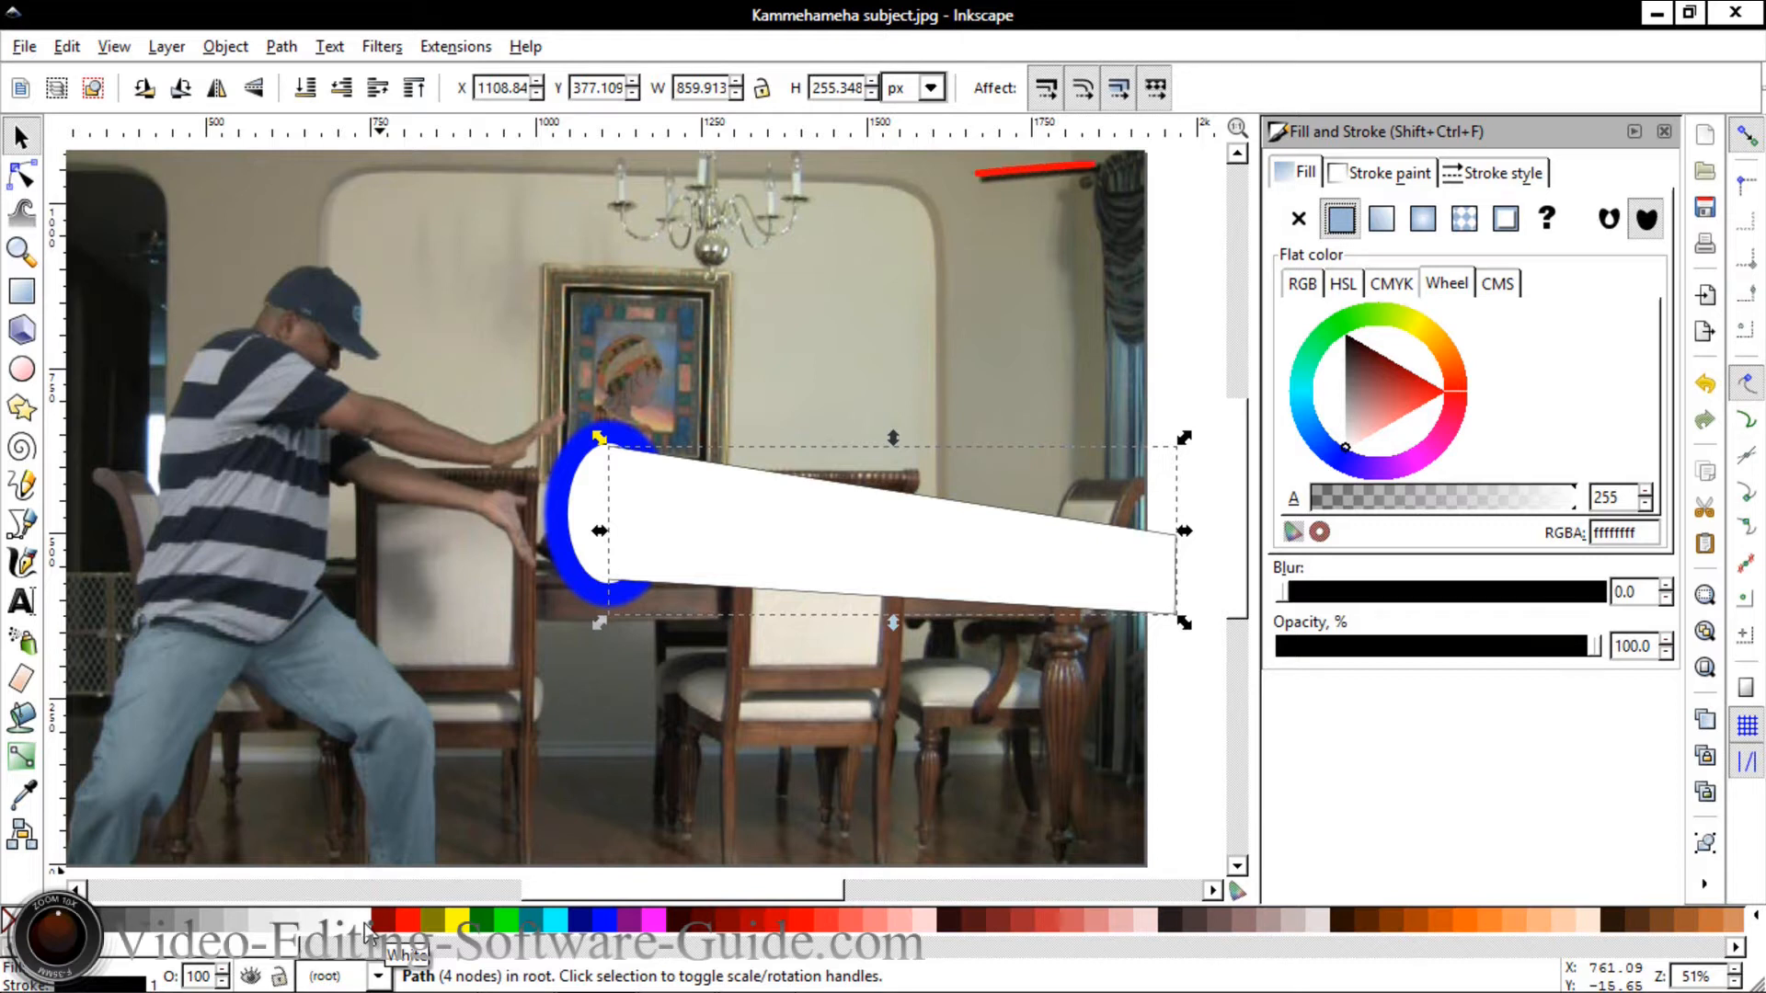
{"action": "left_click", "coordinate": [1490, 175]}
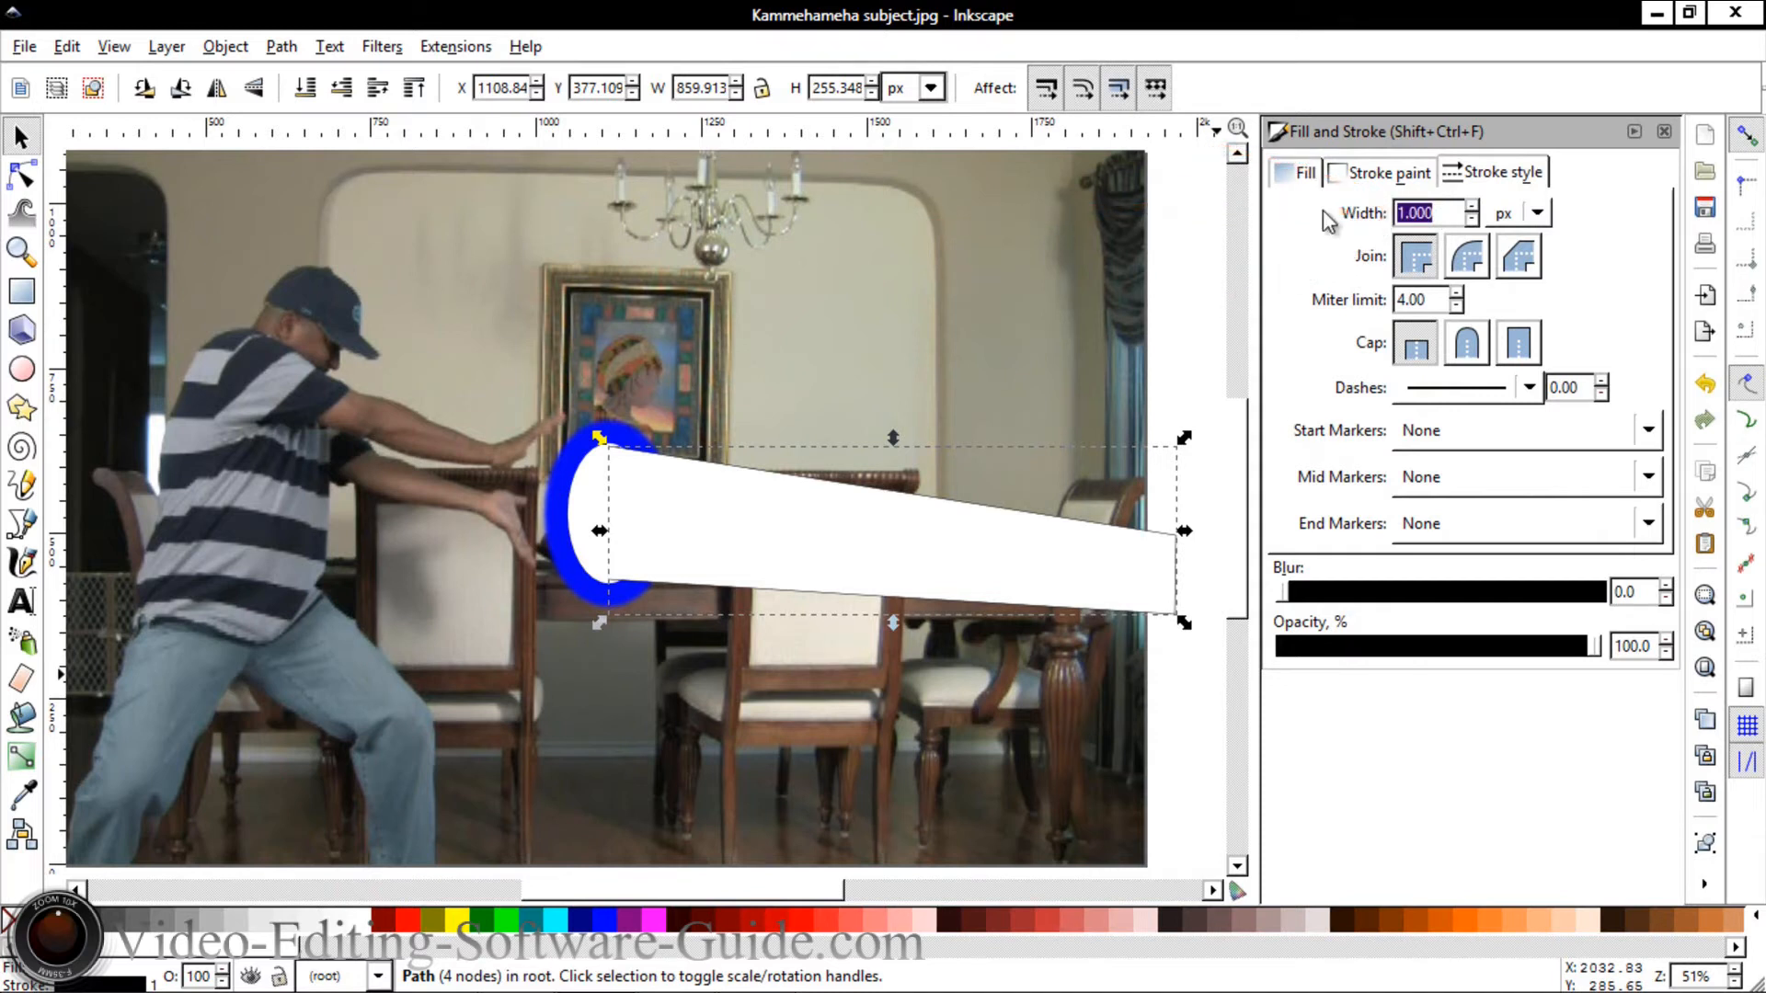
{"action": "type", "text": "0"}
{"action": "key", "text": "Return"}
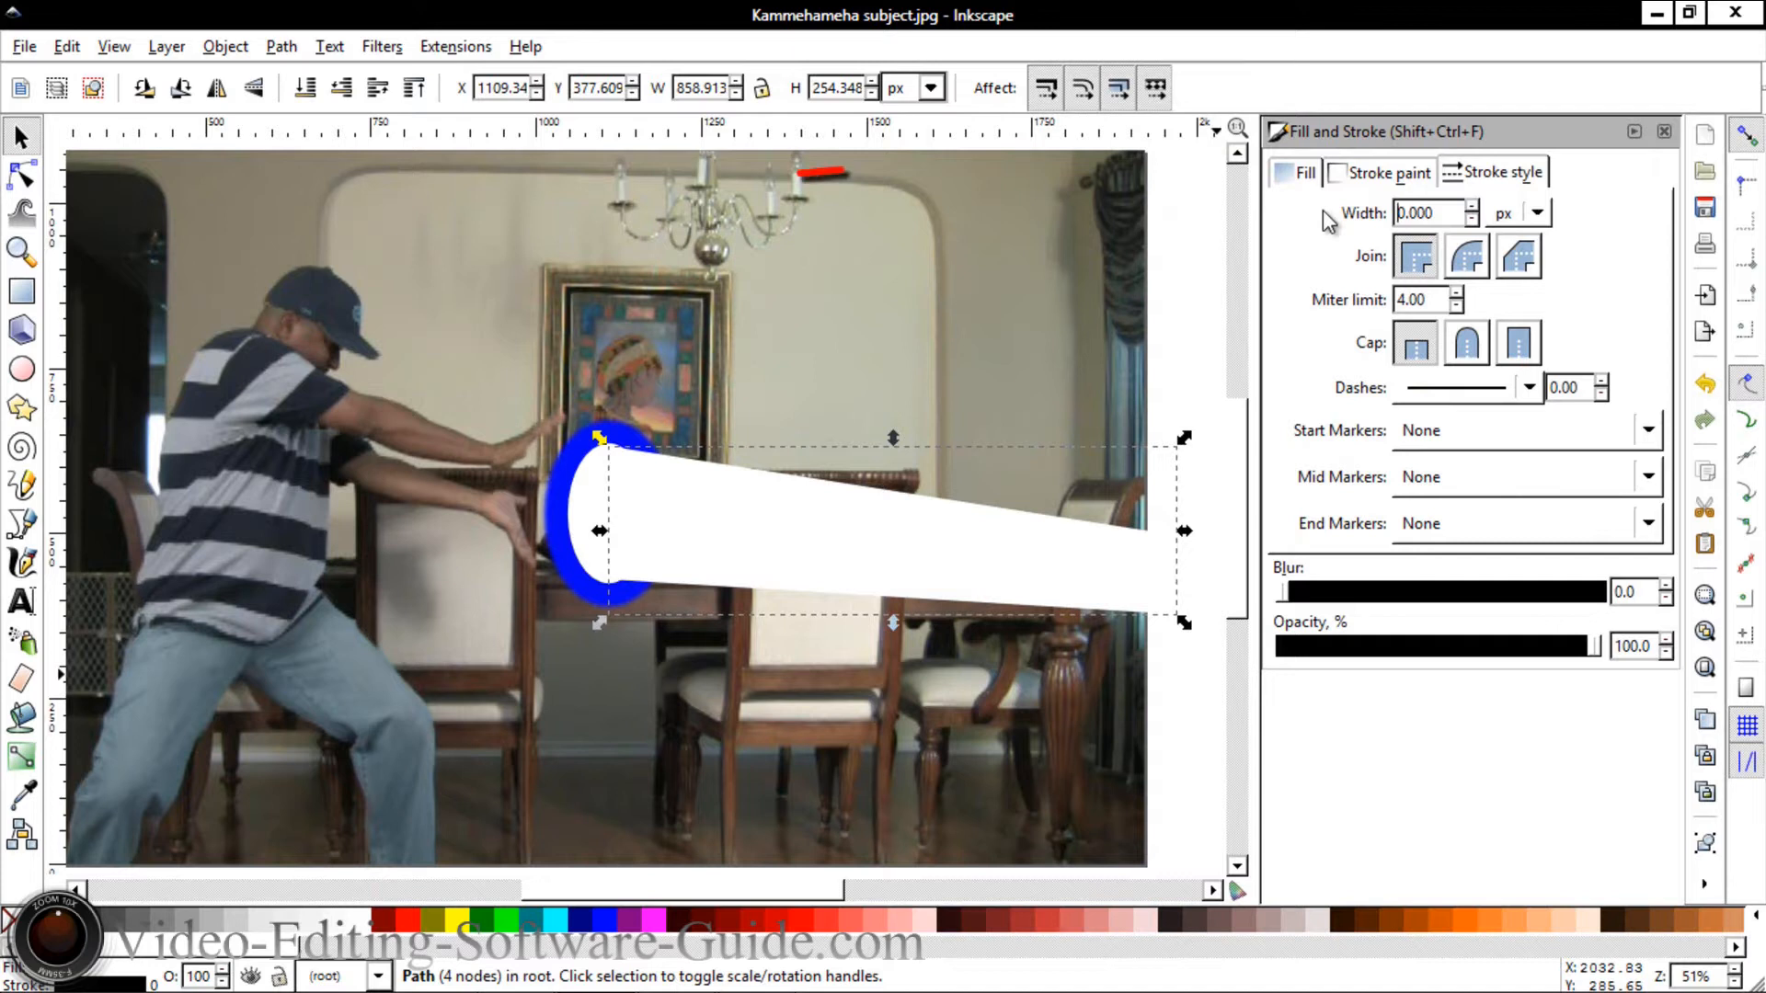
Duplicate the white beam path, fill the copy with blue 0000ffff and lower it one level behind the white beam.
{"action": "left_click", "coordinate": [1304, 177]}
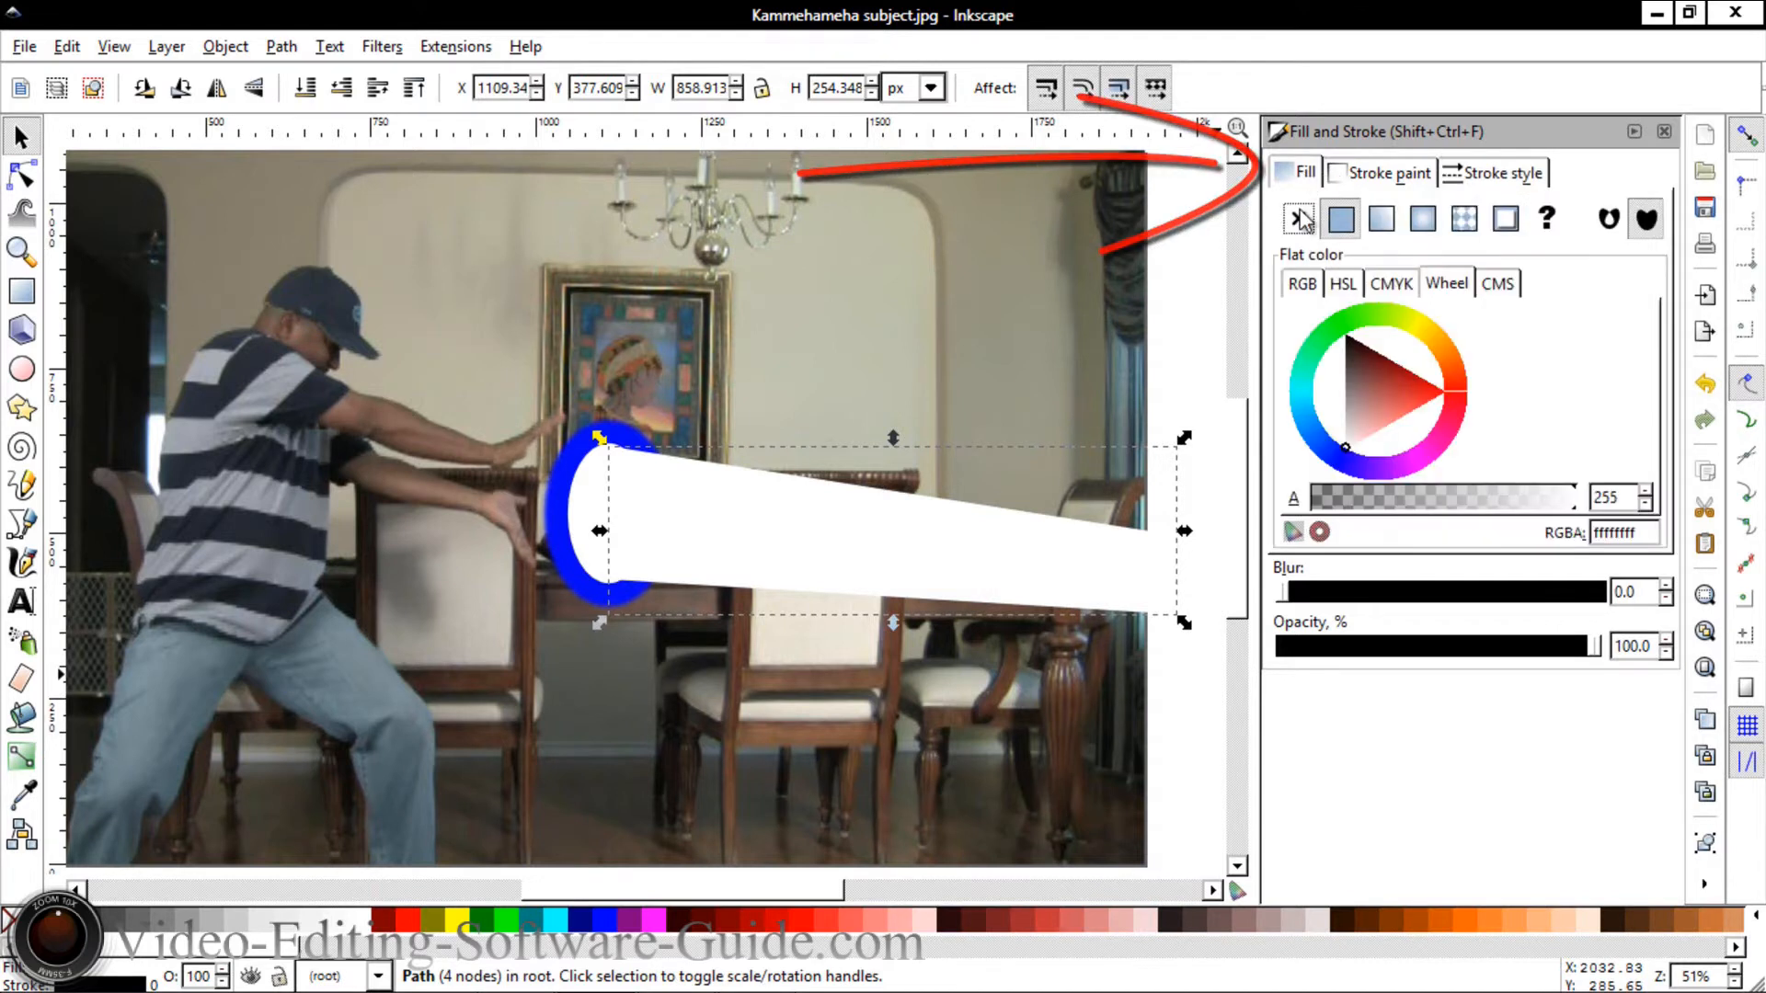
{"action": "left_click", "coordinate": [1702, 728]}
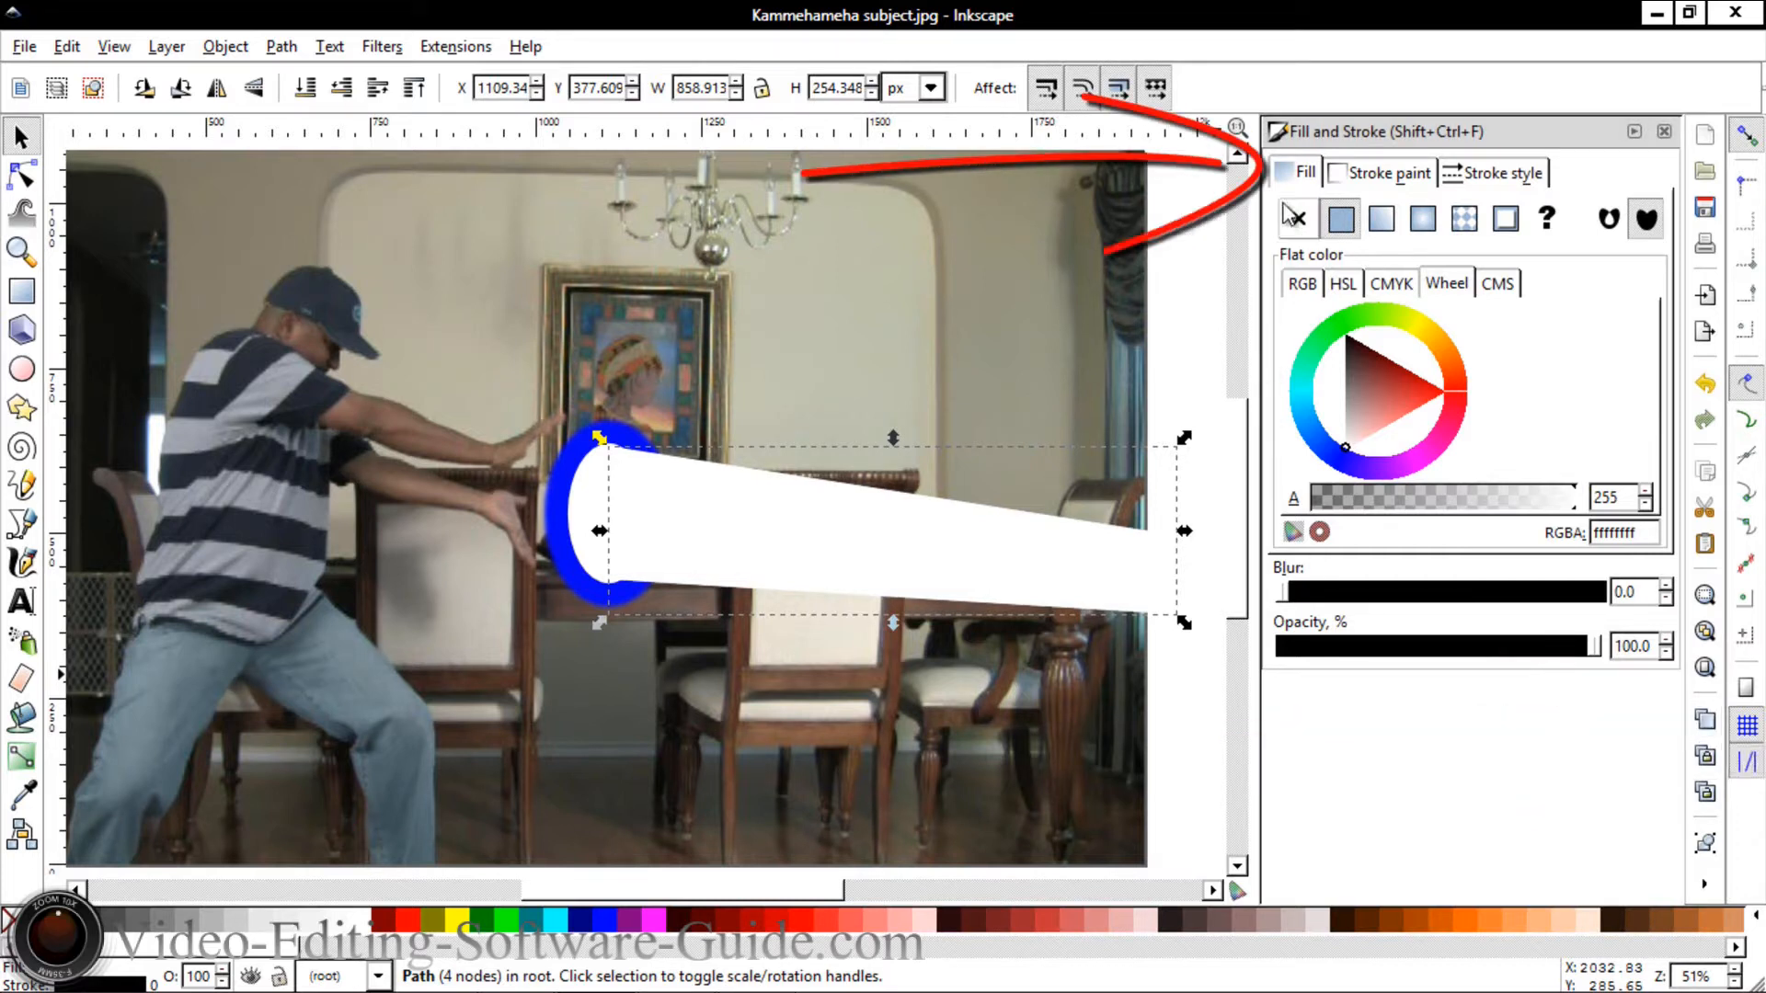
{"action": "left_click", "coordinate": [1298, 180]}
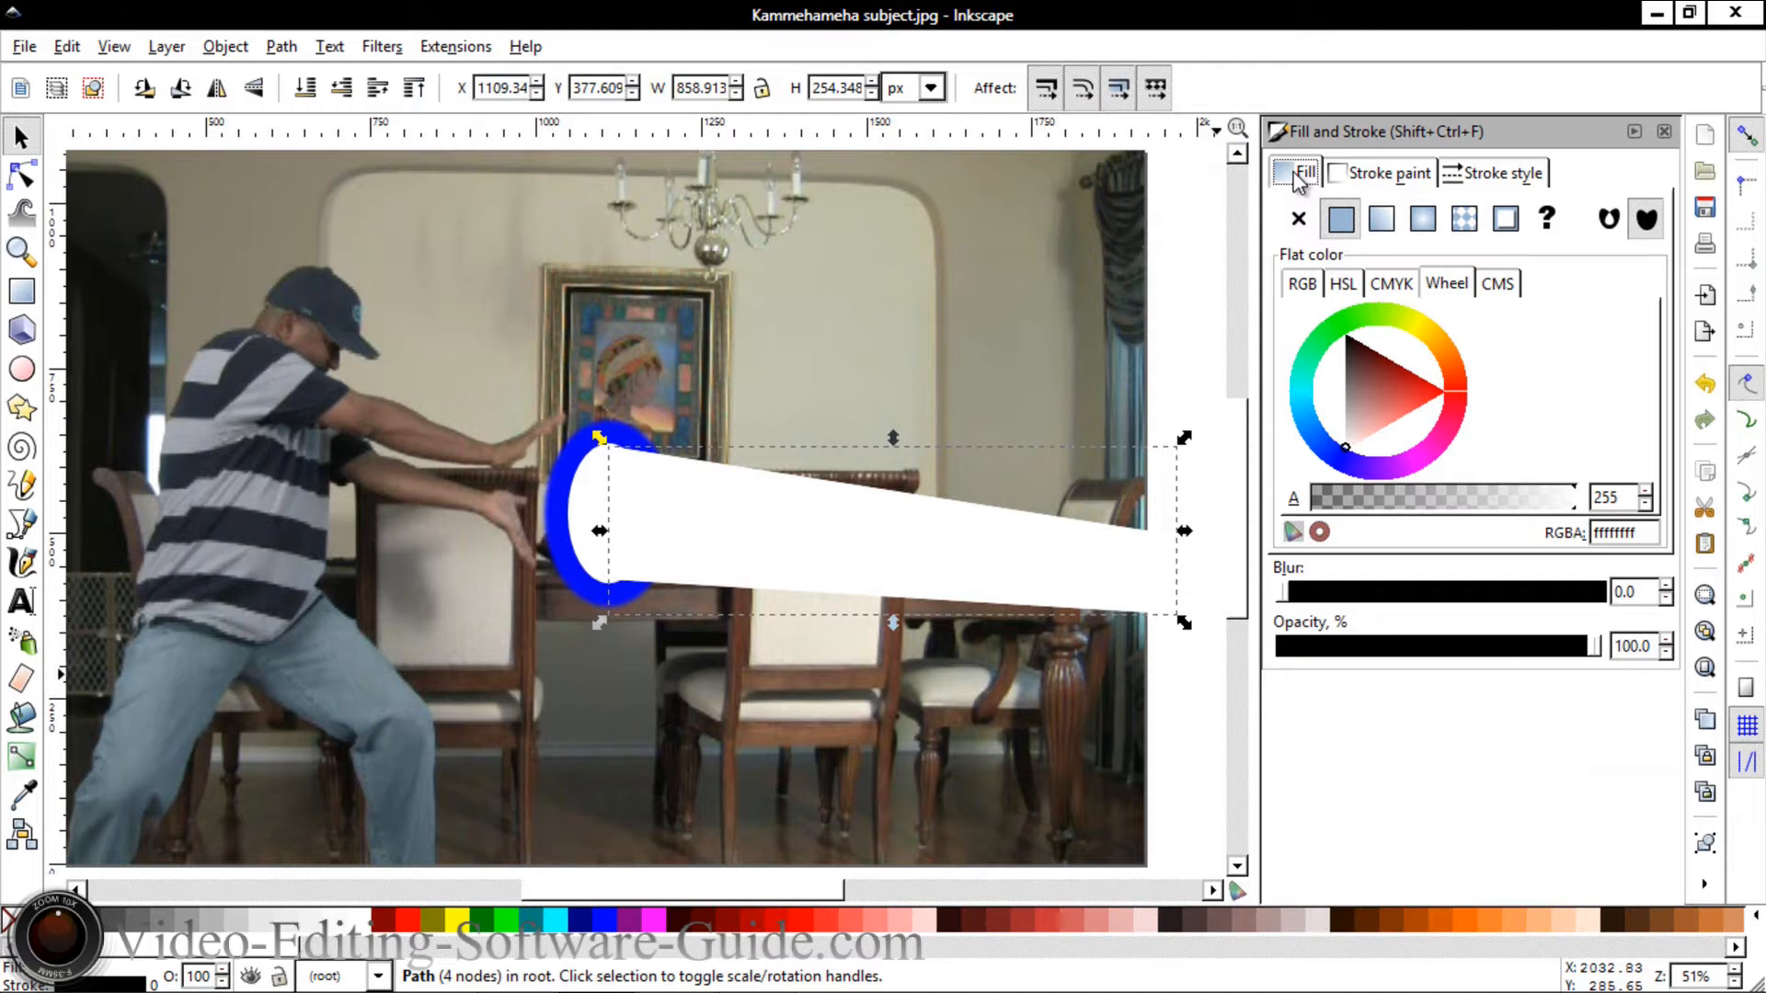
{"action": "left_click", "coordinate": [607, 922]}
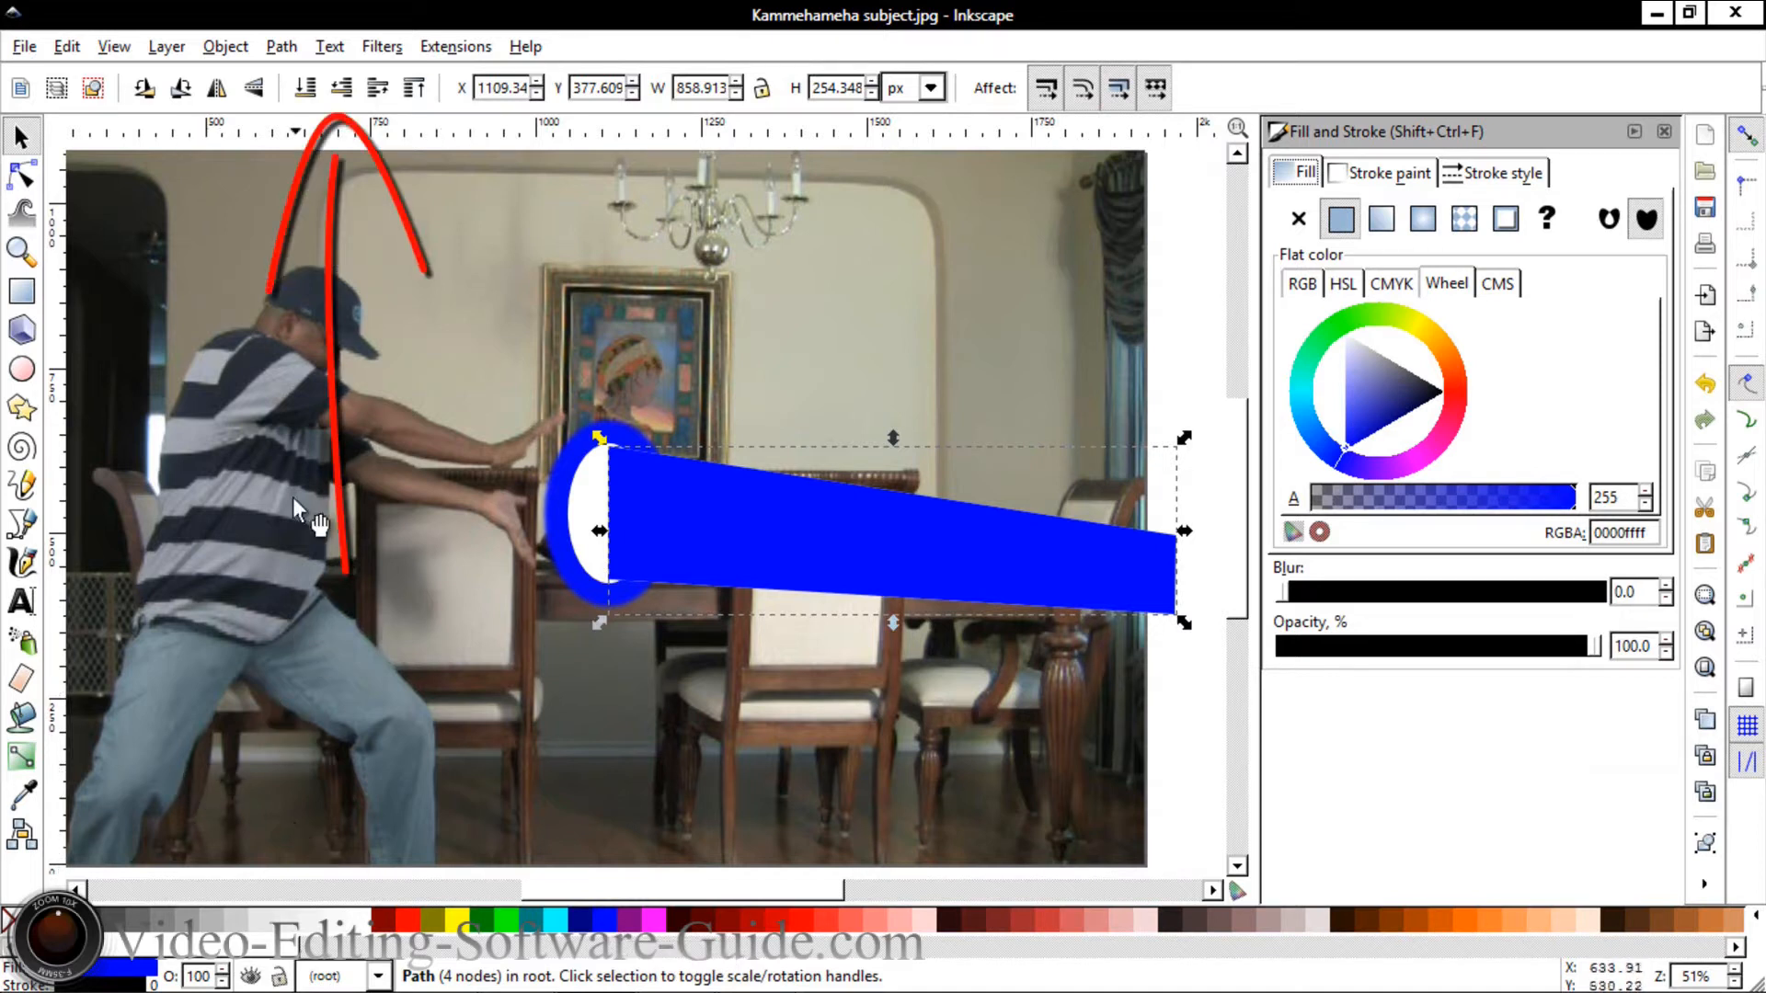
{"action": "left_click", "coordinate": [340, 88]}
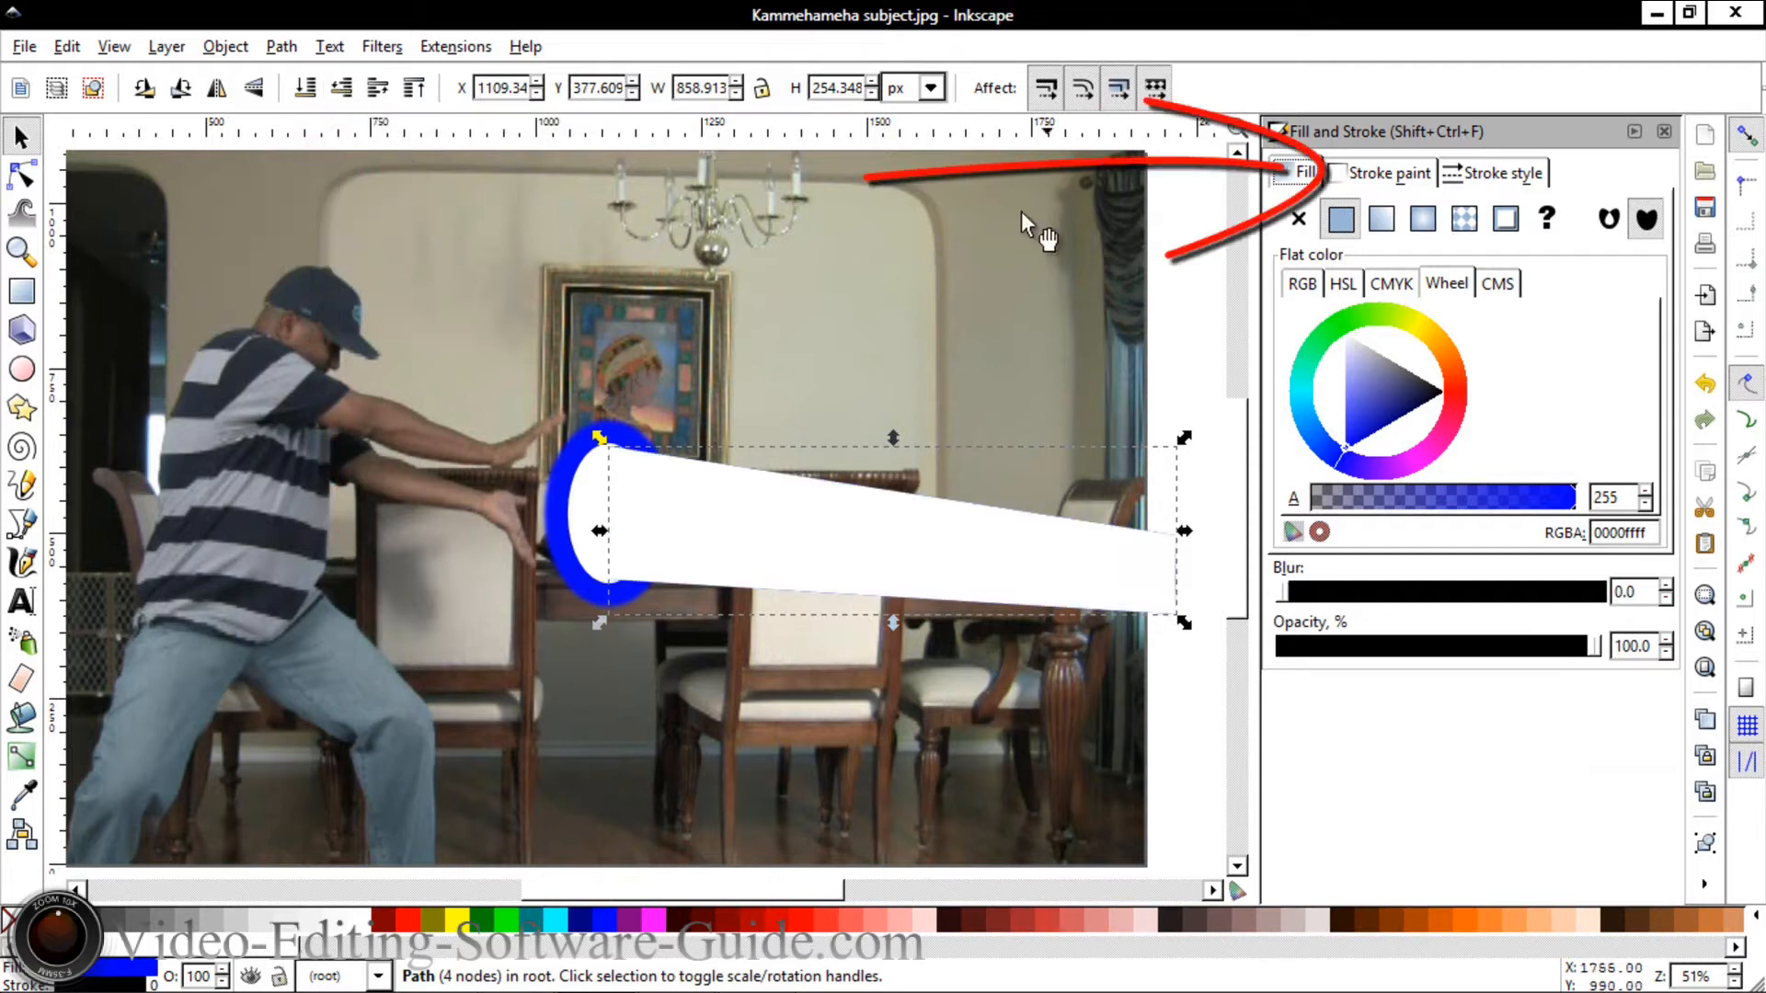
Give the blue beam copy a flat blue stroke colour 0509fbff and compare it with the copy's fill colour.
{"action": "left_click", "coordinate": [1382, 174]}
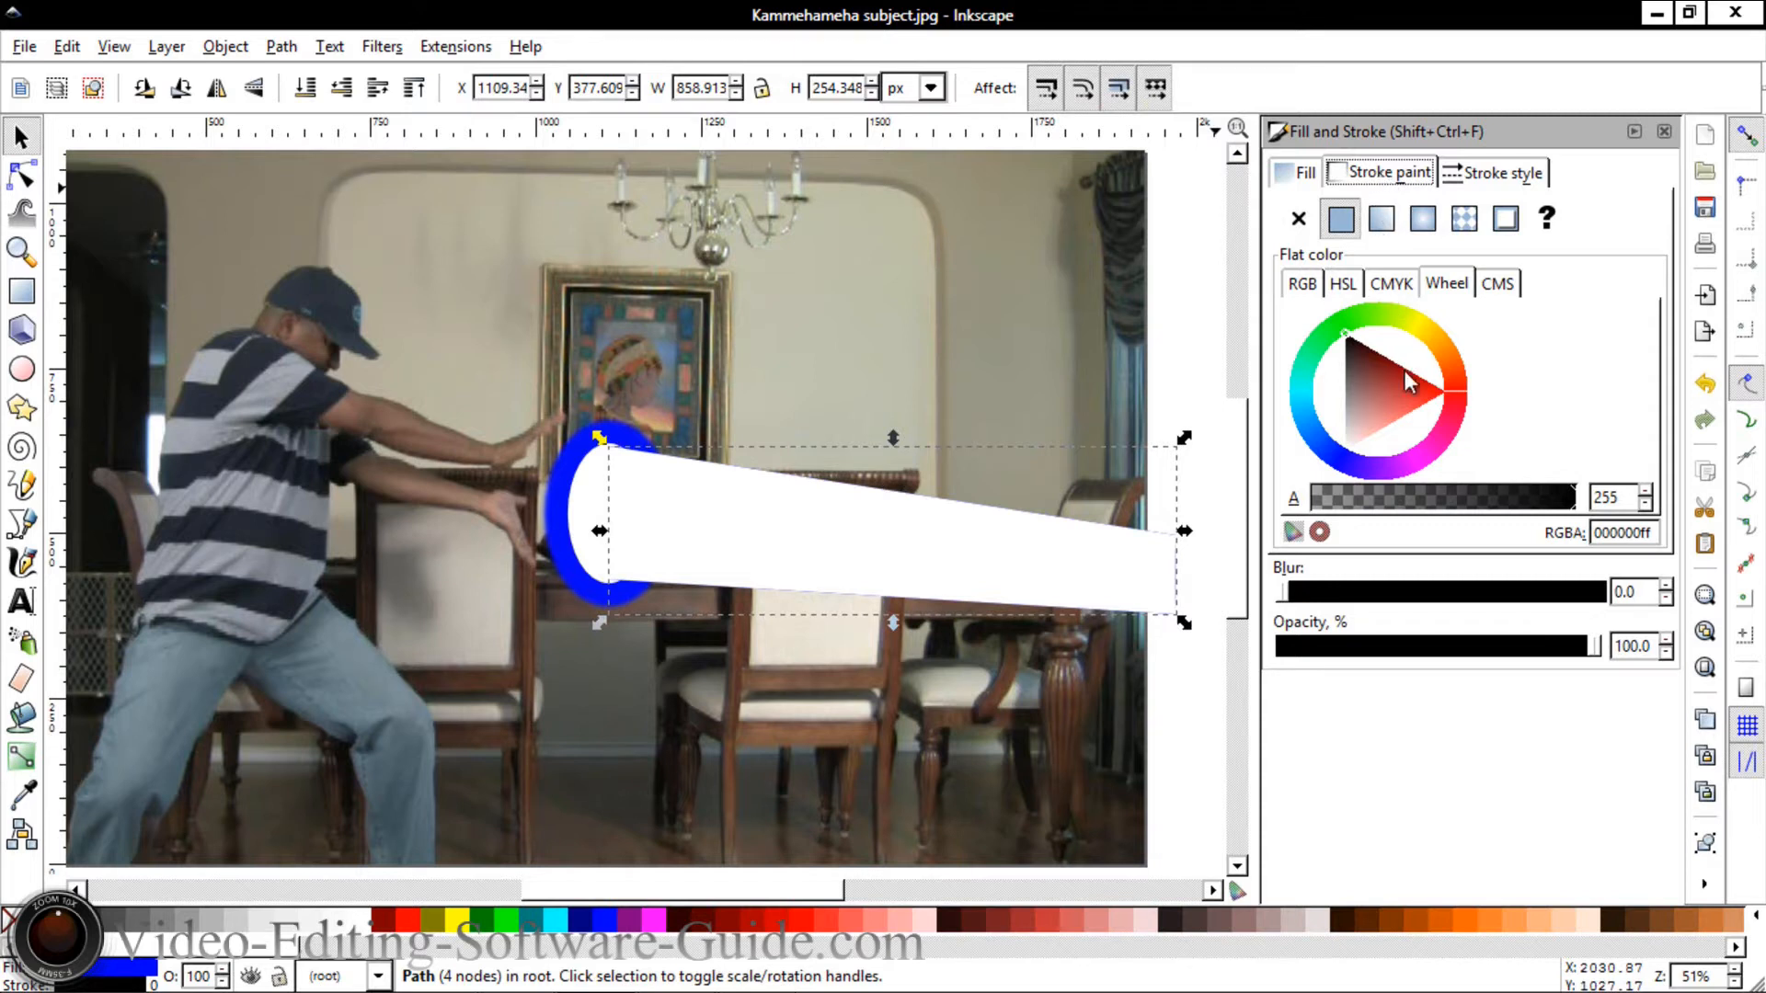
{"action": "left_click", "coordinate": [1342, 468]}
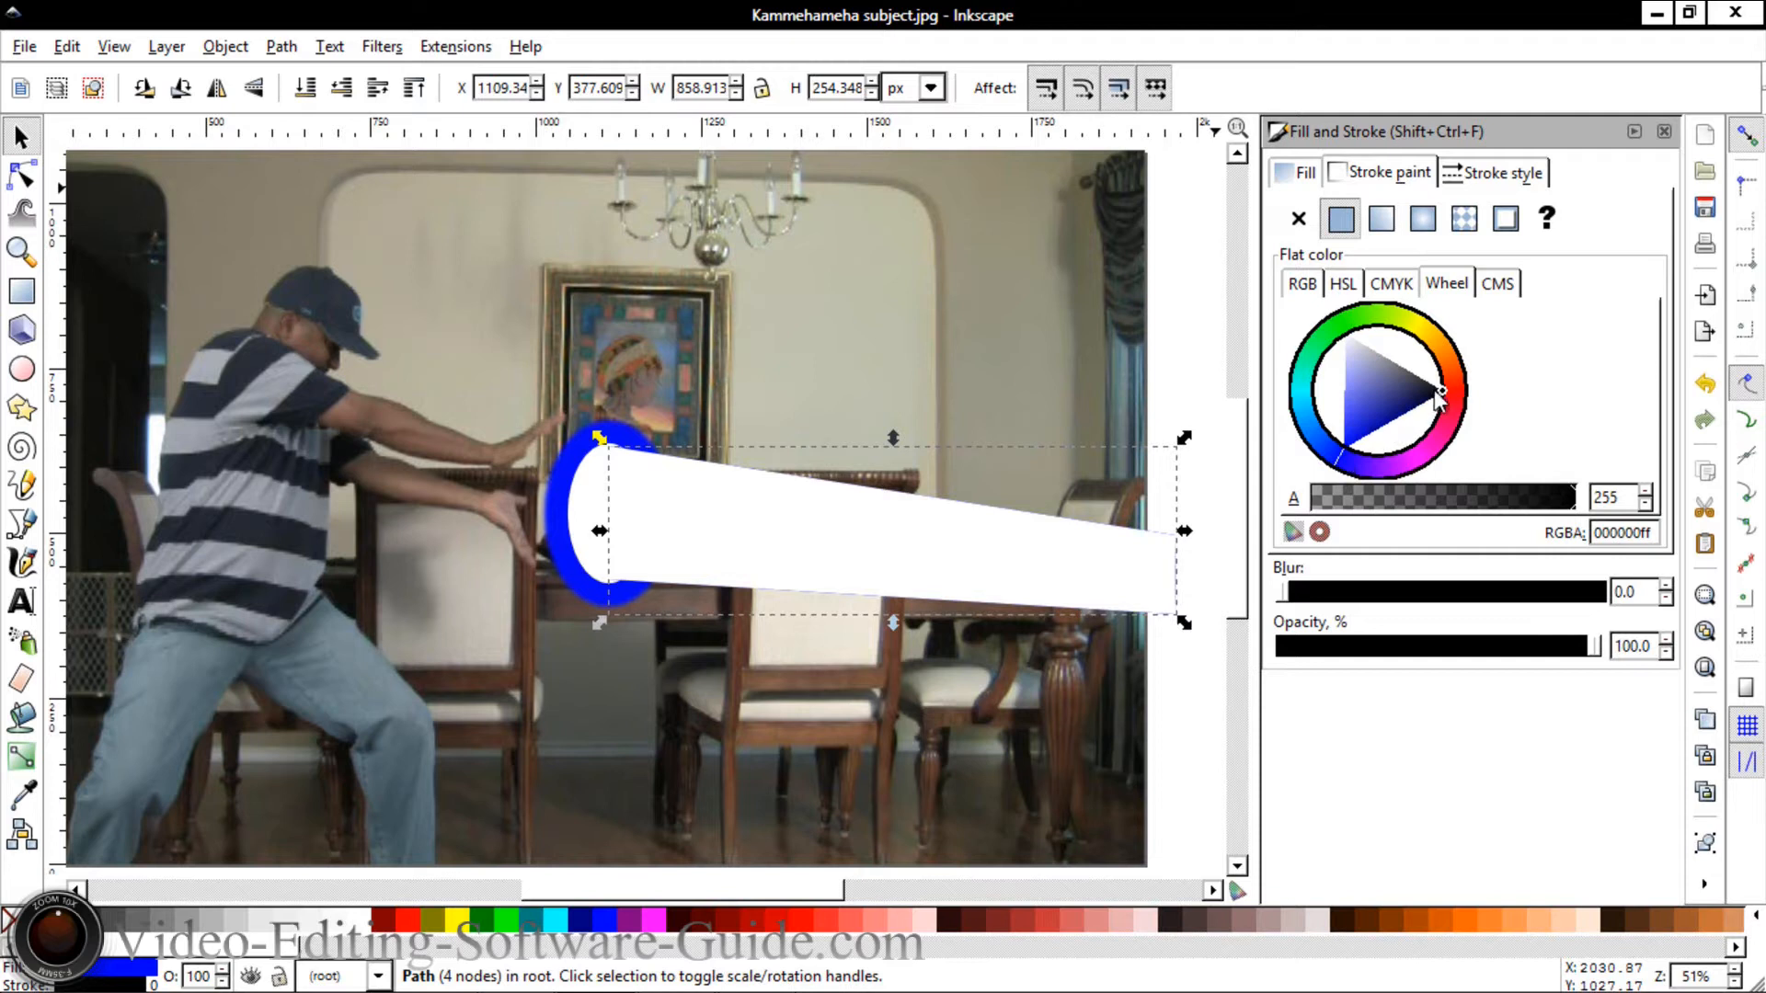
{"action": "left_click", "coordinate": [1346, 445]}
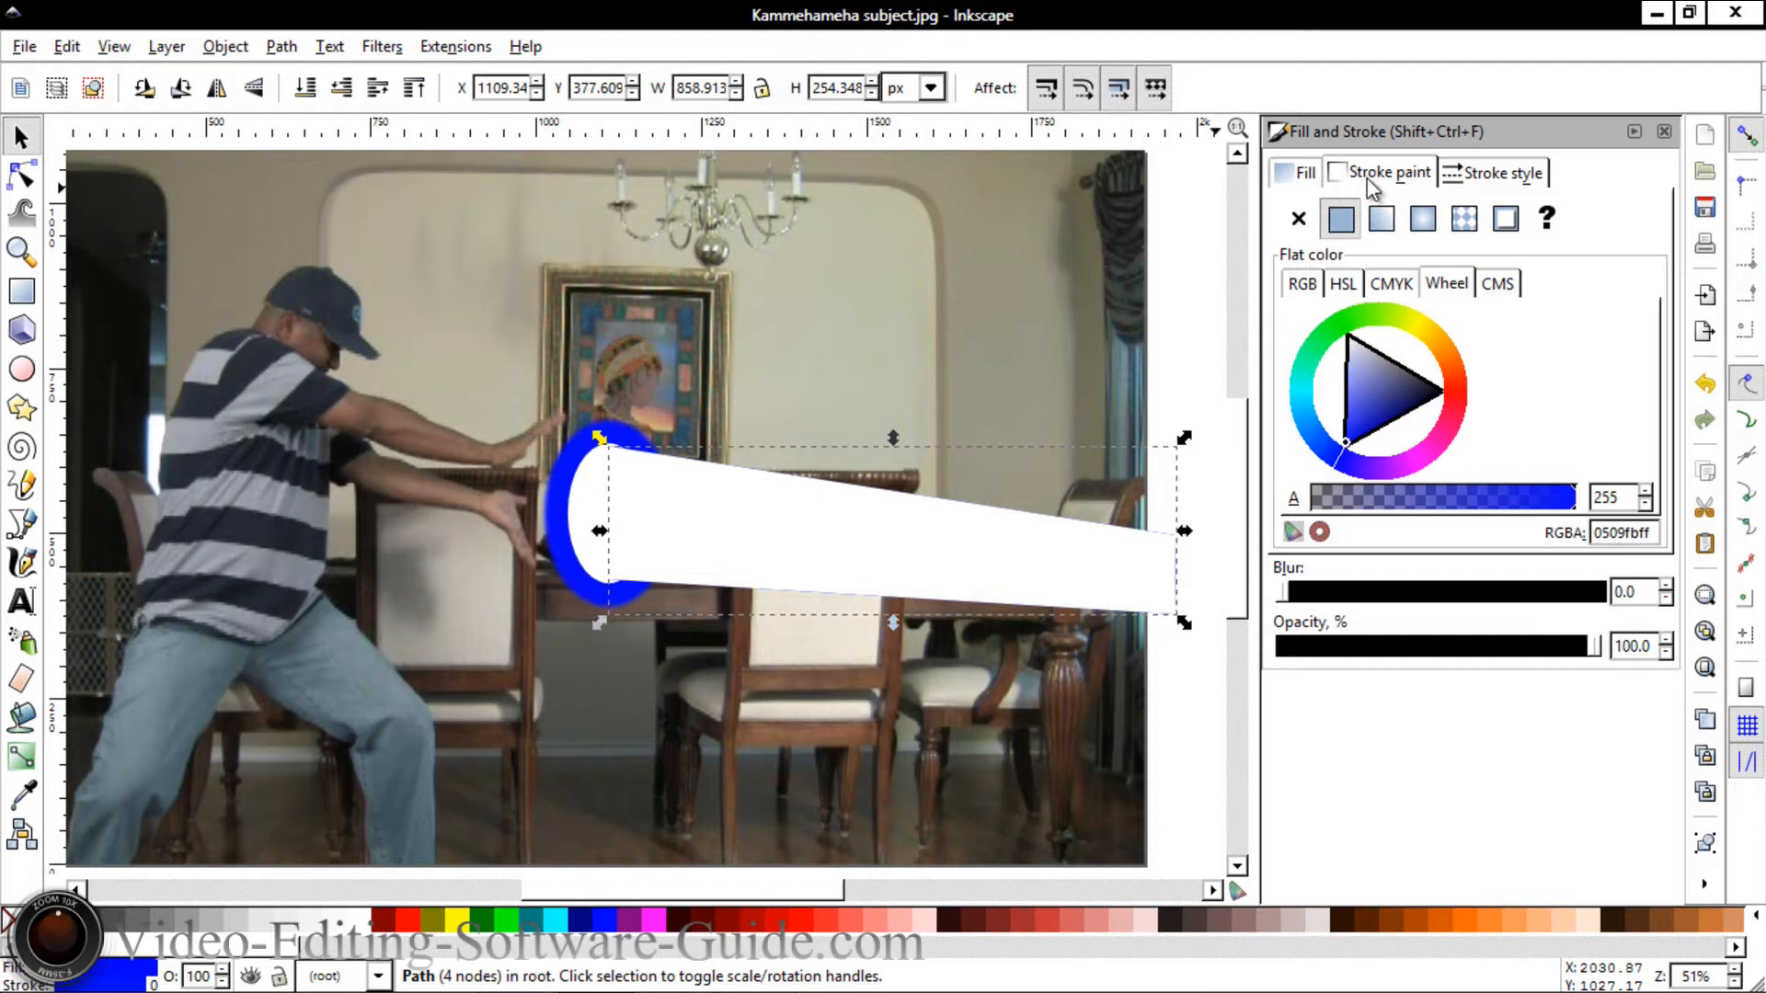
{"action": "left_click", "coordinate": [1313, 177]}
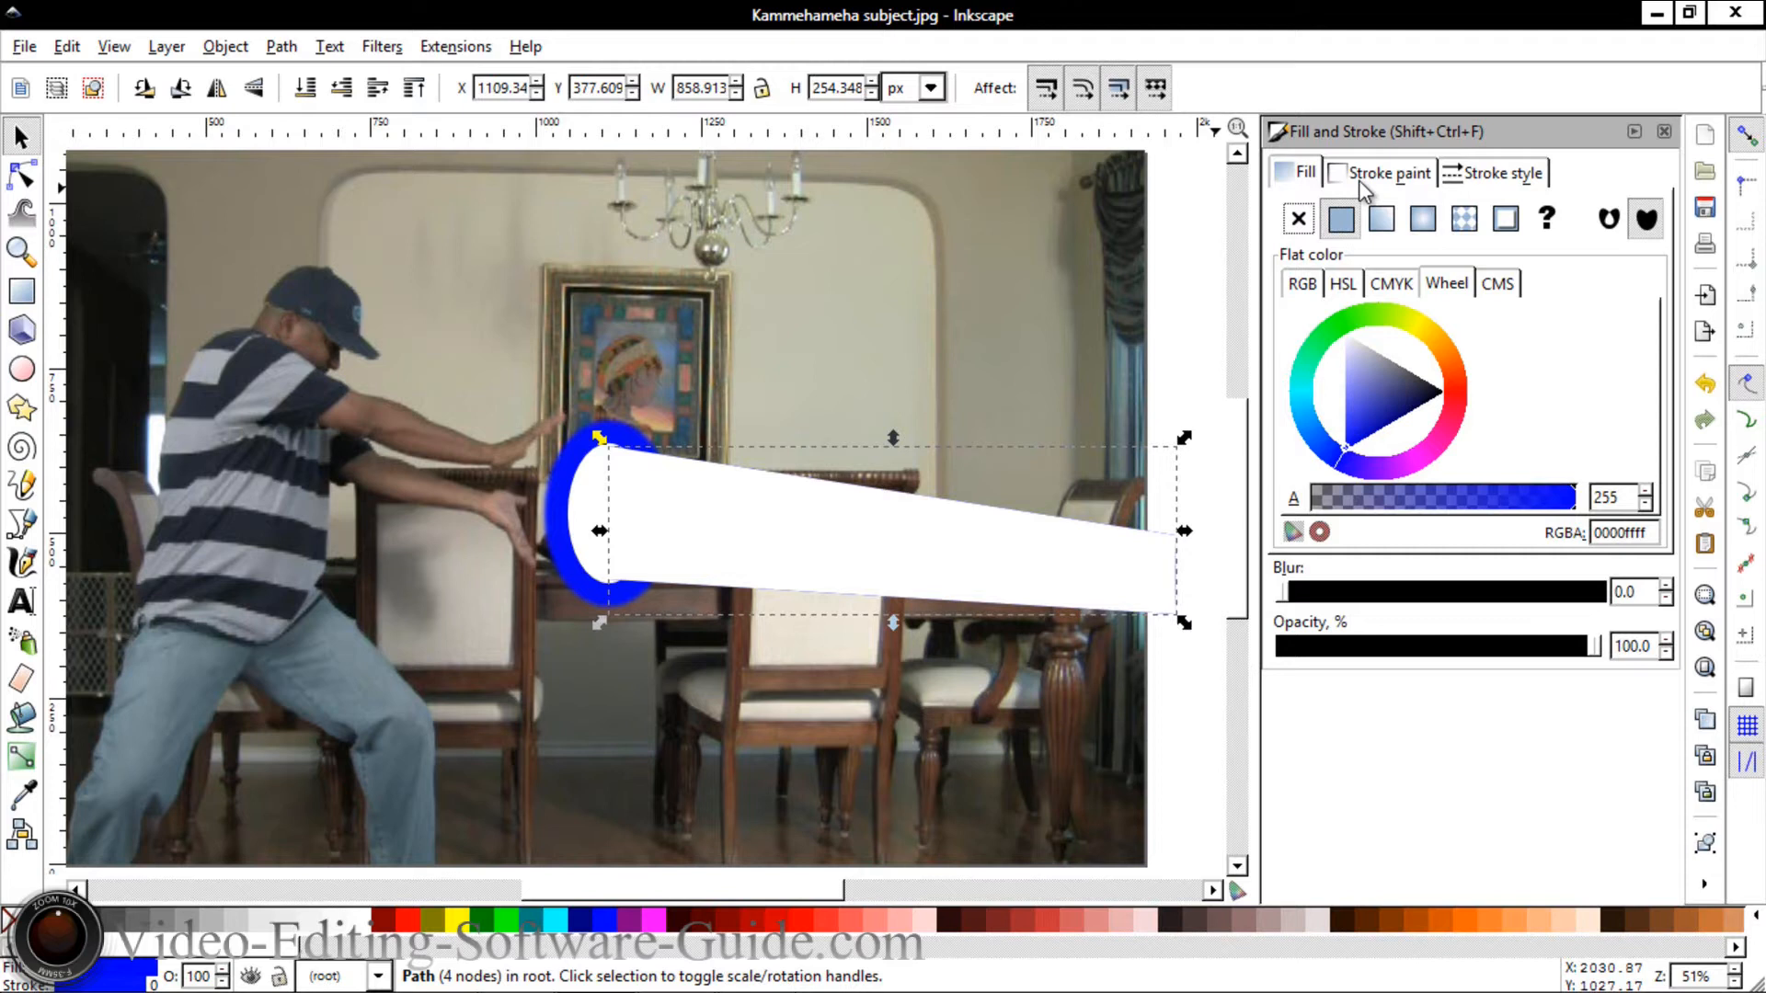
{"action": "left_click", "coordinate": [1358, 179]}
{"action": "left_click", "coordinate": [1299, 180]}
{"action": "left_click", "coordinate": [1365, 180]}
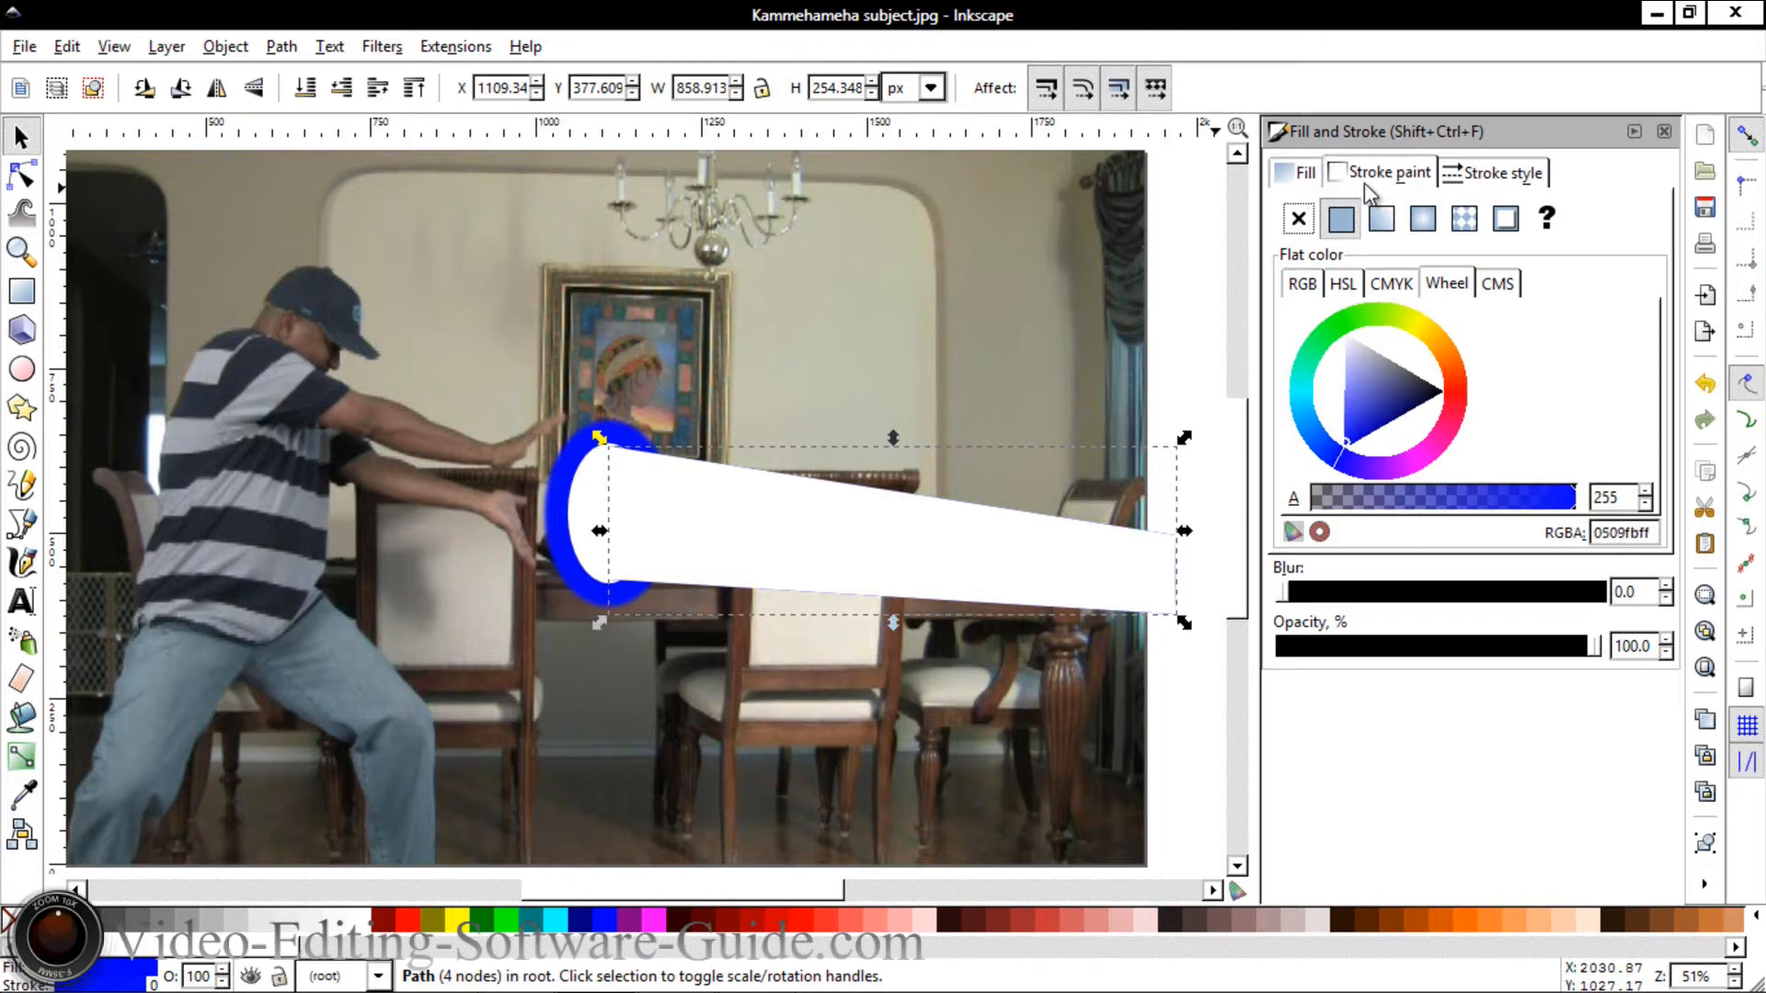
Fine-tune the beam copy's stroke colour to 0507fbff, checking it against the copy's blue fill.
{"action": "left_click", "coordinate": [1339, 464]}
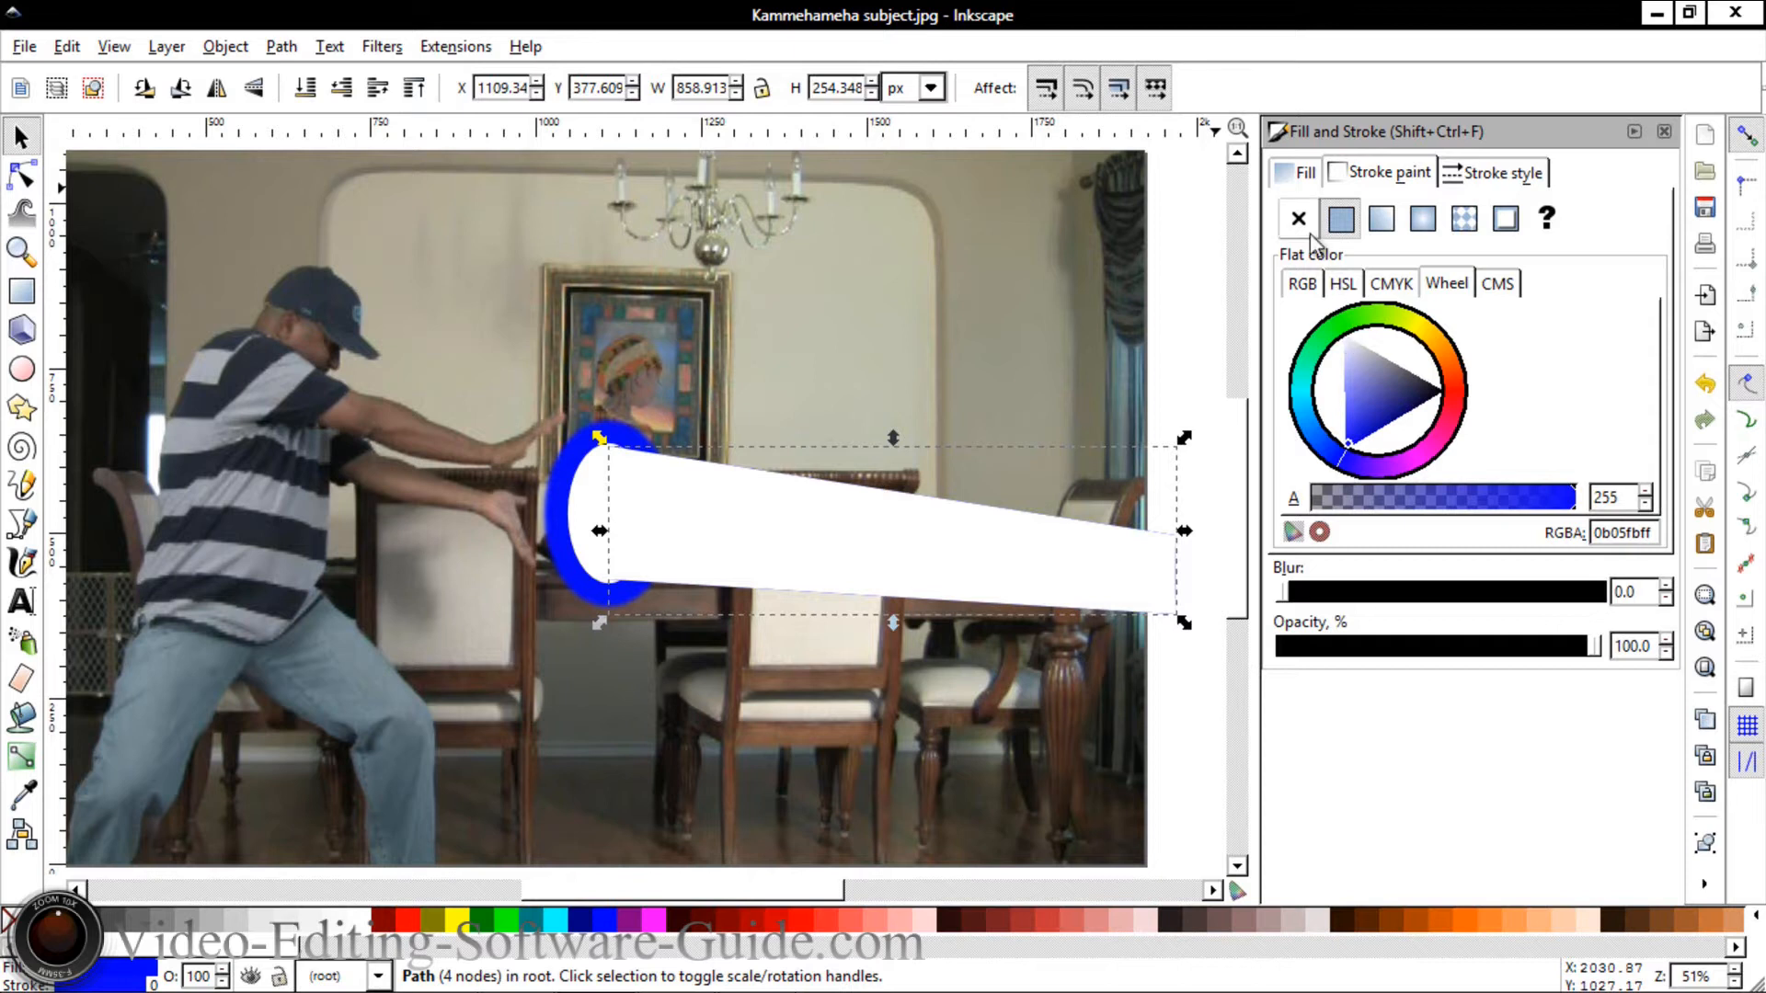
{"action": "left_click", "coordinate": [1322, 171]}
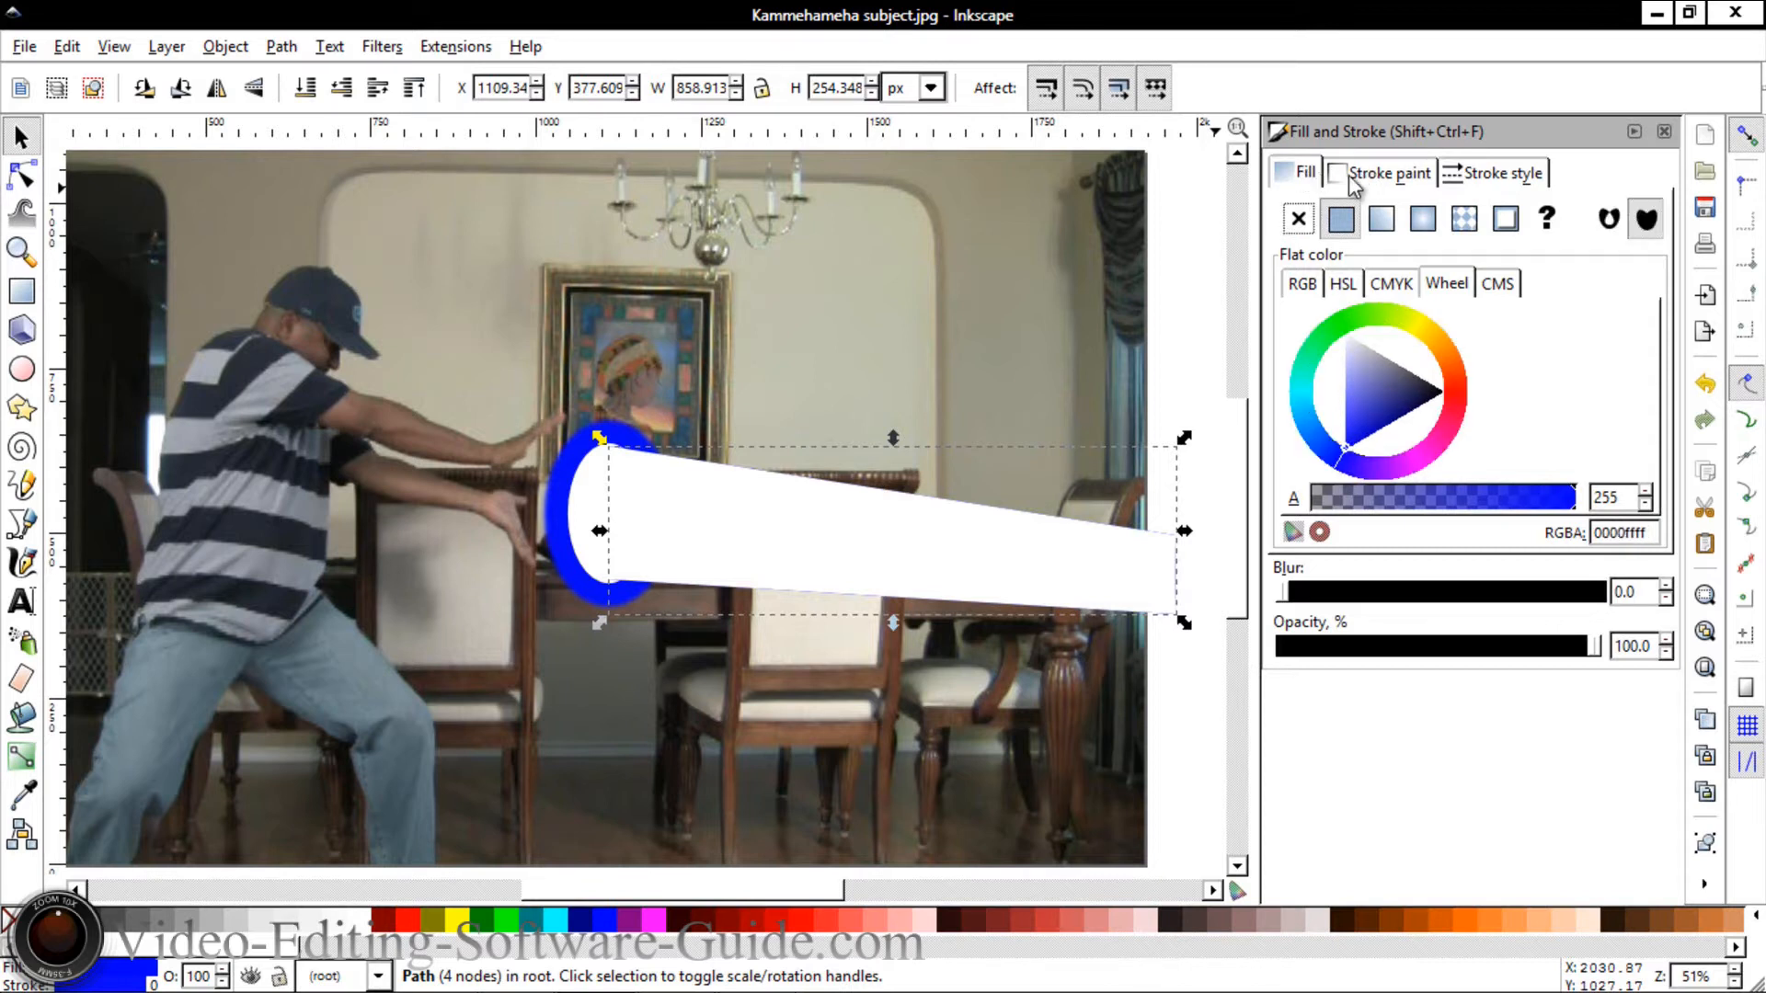
{"action": "left_click", "coordinate": [1335, 178]}
{"action": "left_click", "coordinate": [1307, 178]}
{"action": "left_click", "coordinate": [1368, 179]}
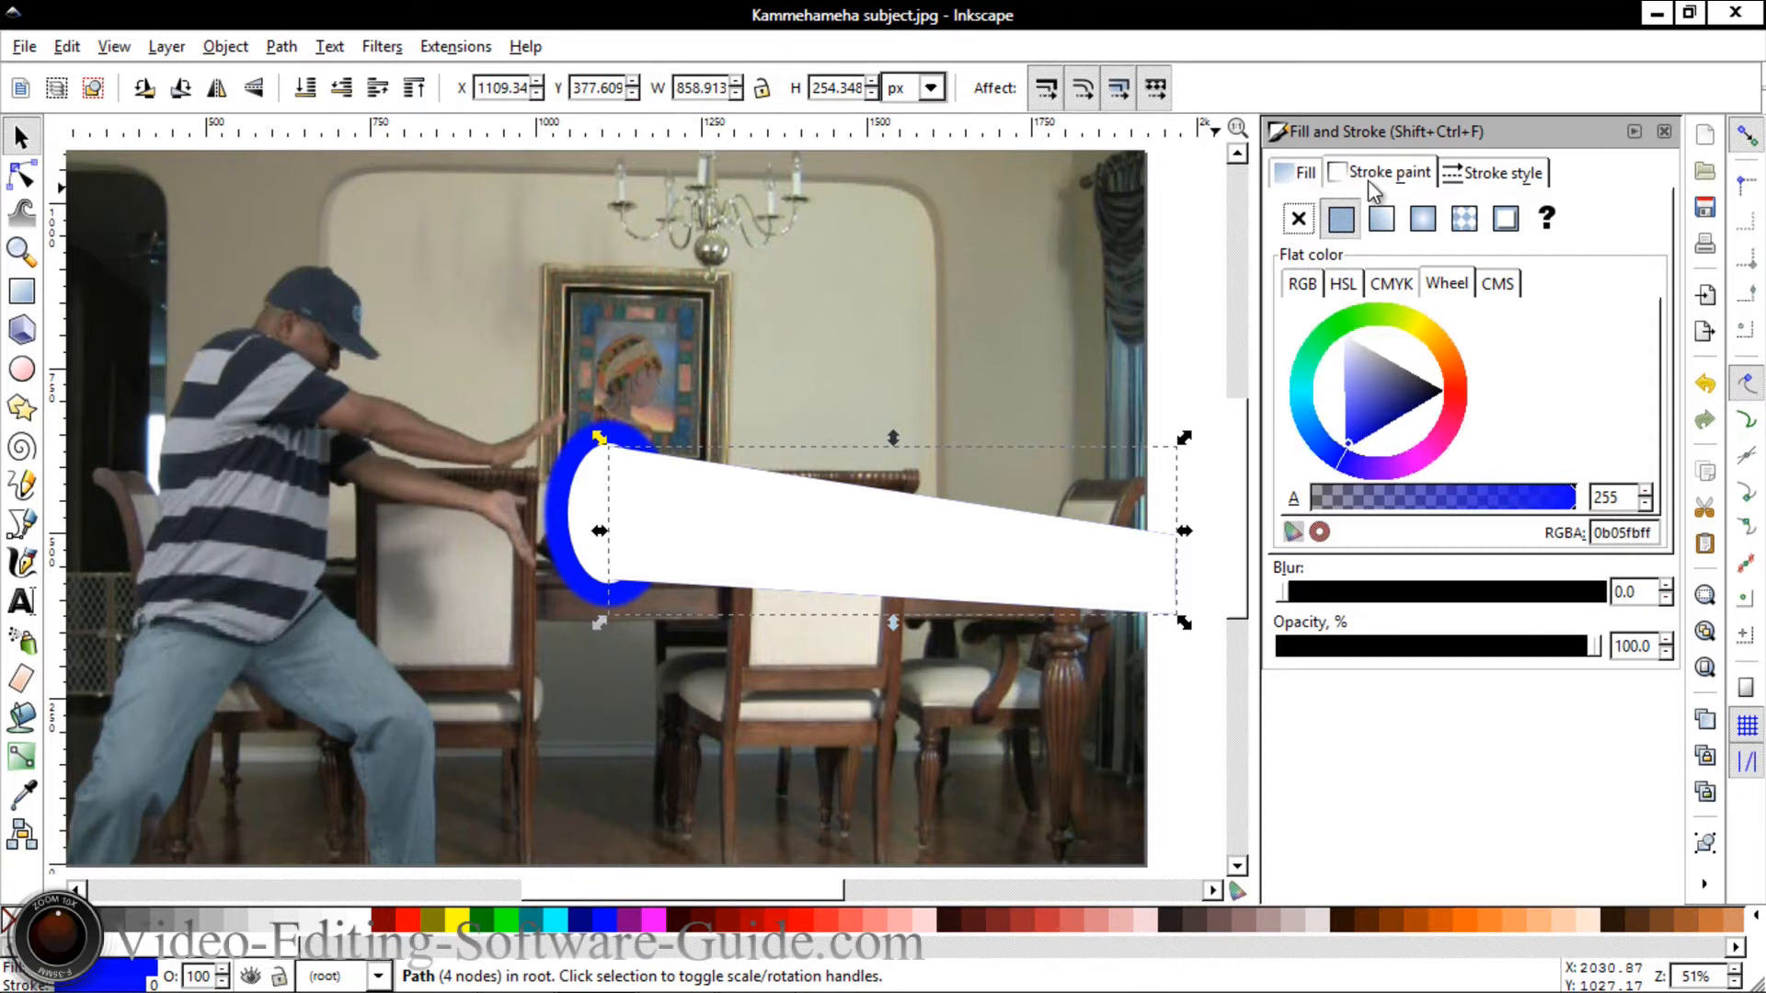
{"action": "left_click", "coordinate": [1340, 459]}
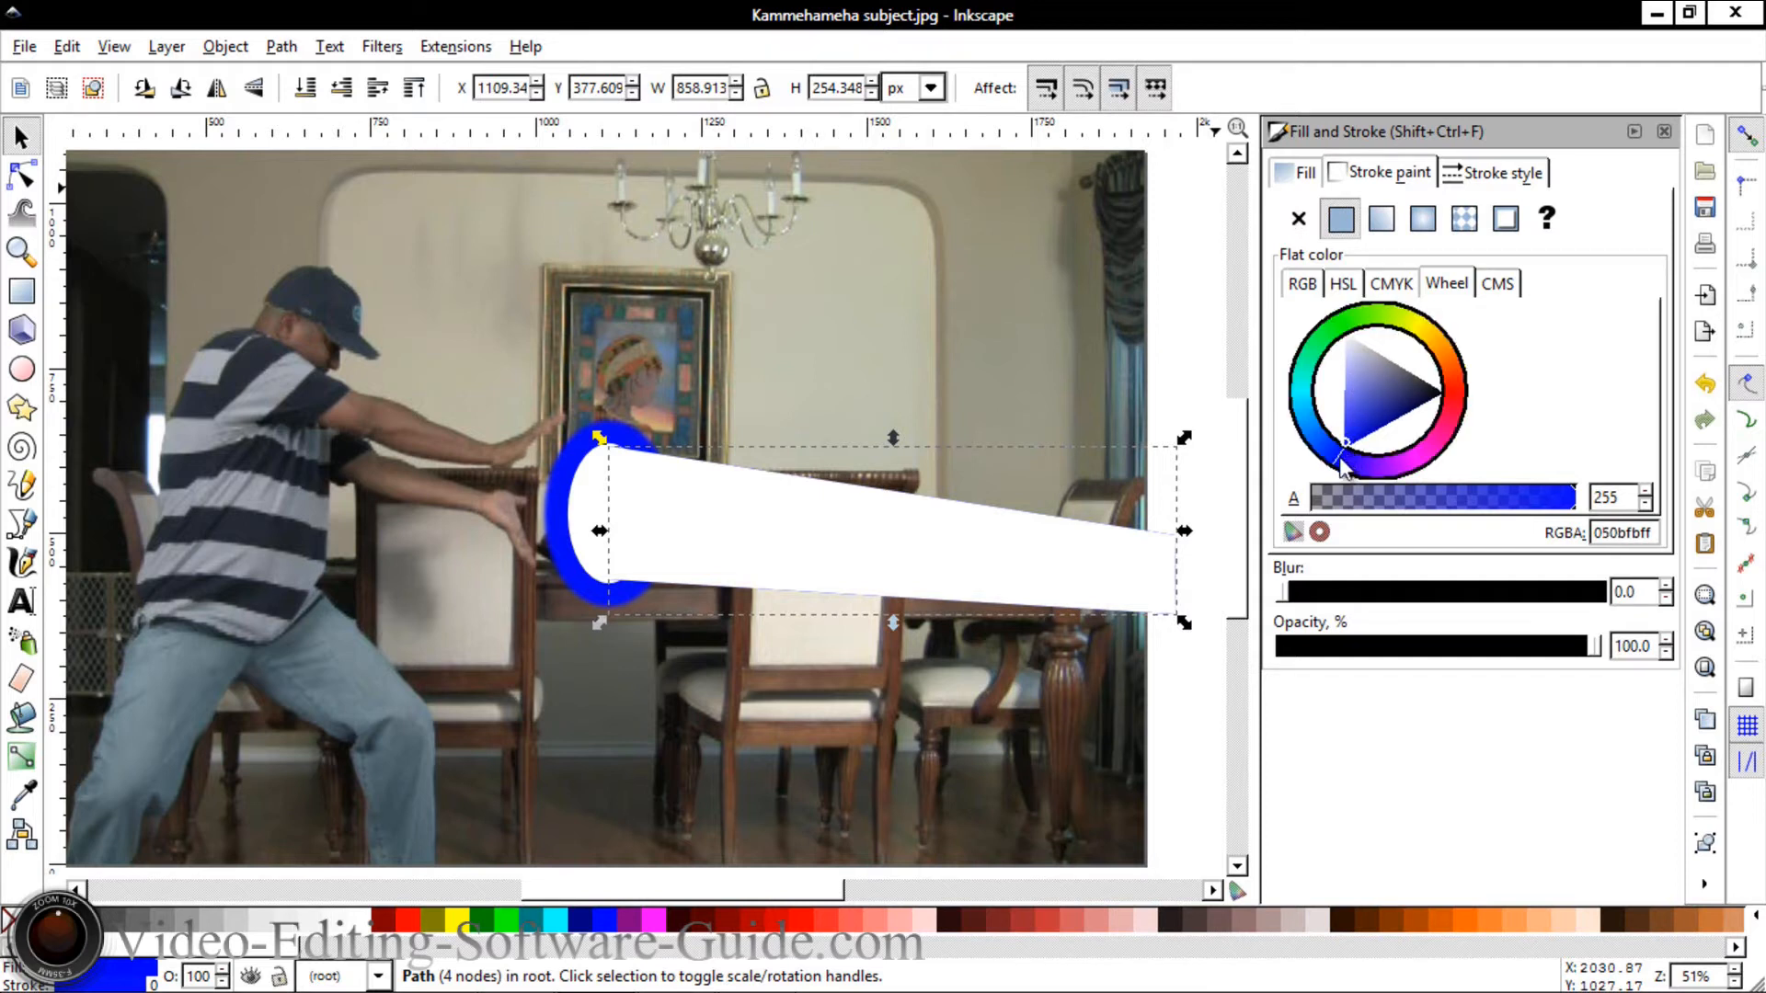
{"action": "left_click", "coordinate": [1341, 460]}
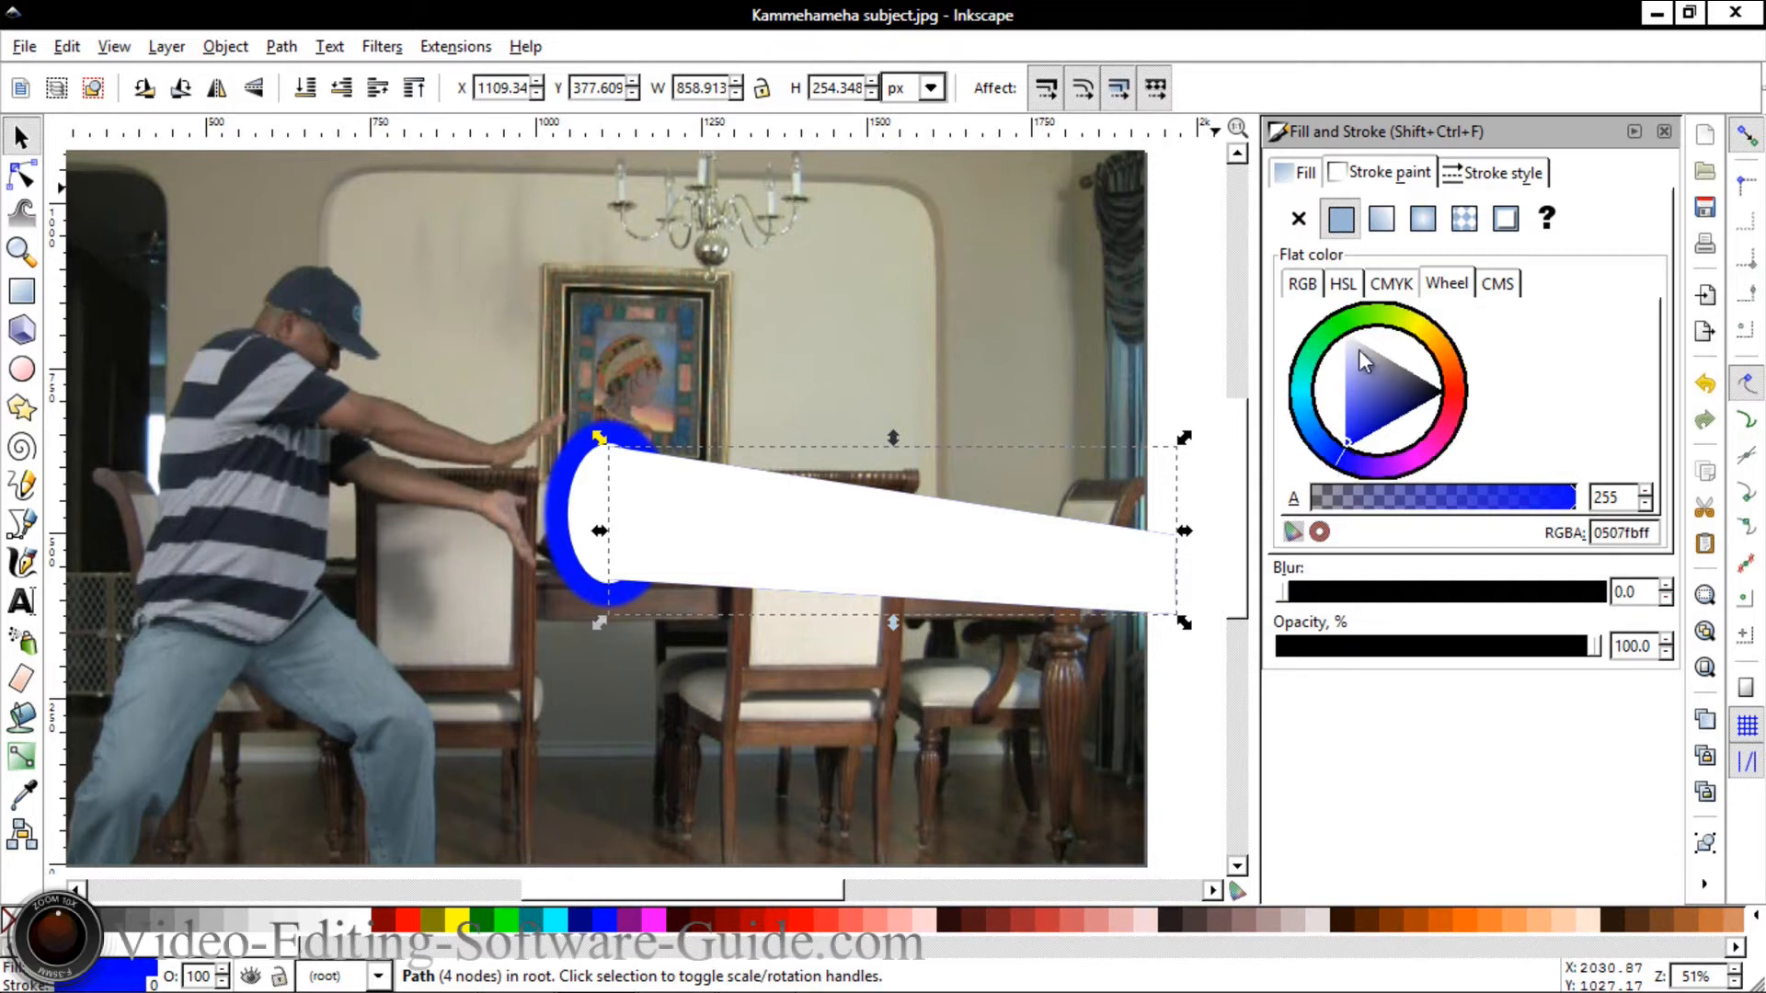
{"action": "left_click", "coordinate": [1310, 175]}
{"action": "left_click", "coordinate": [1368, 182]}
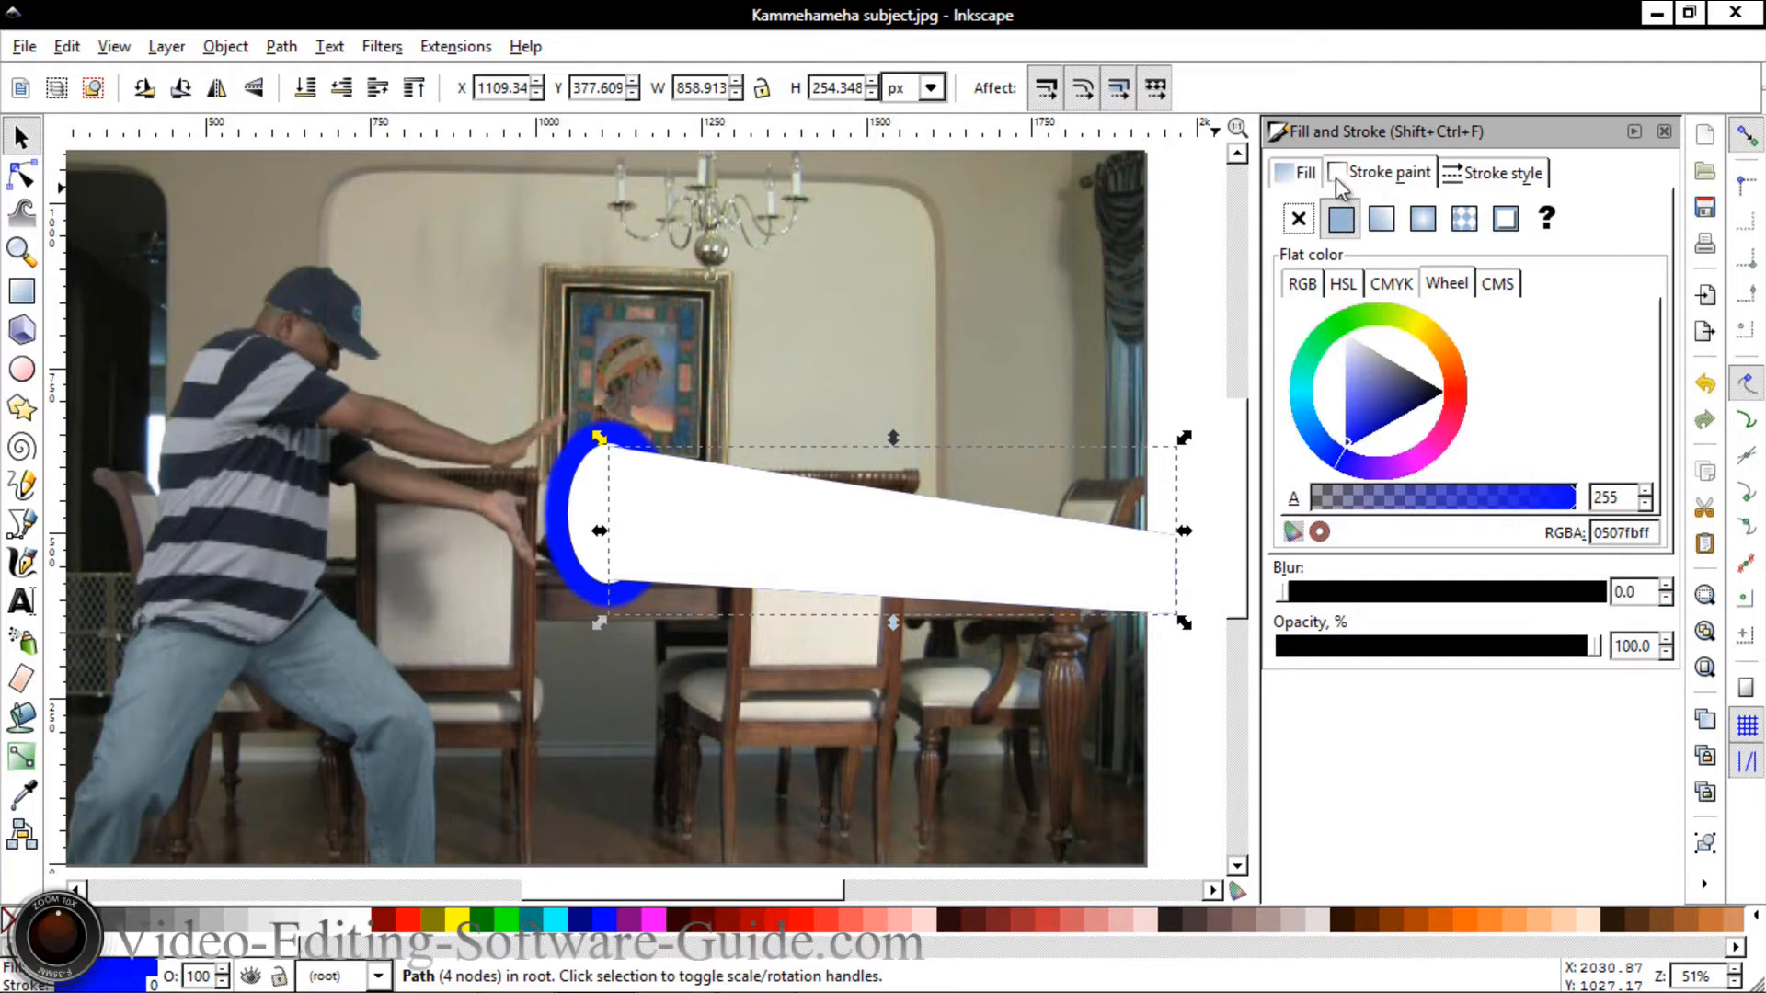
{"action": "left_click", "coordinate": [1306, 174]}
{"action": "left_click", "coordinate": [1372, 185]}
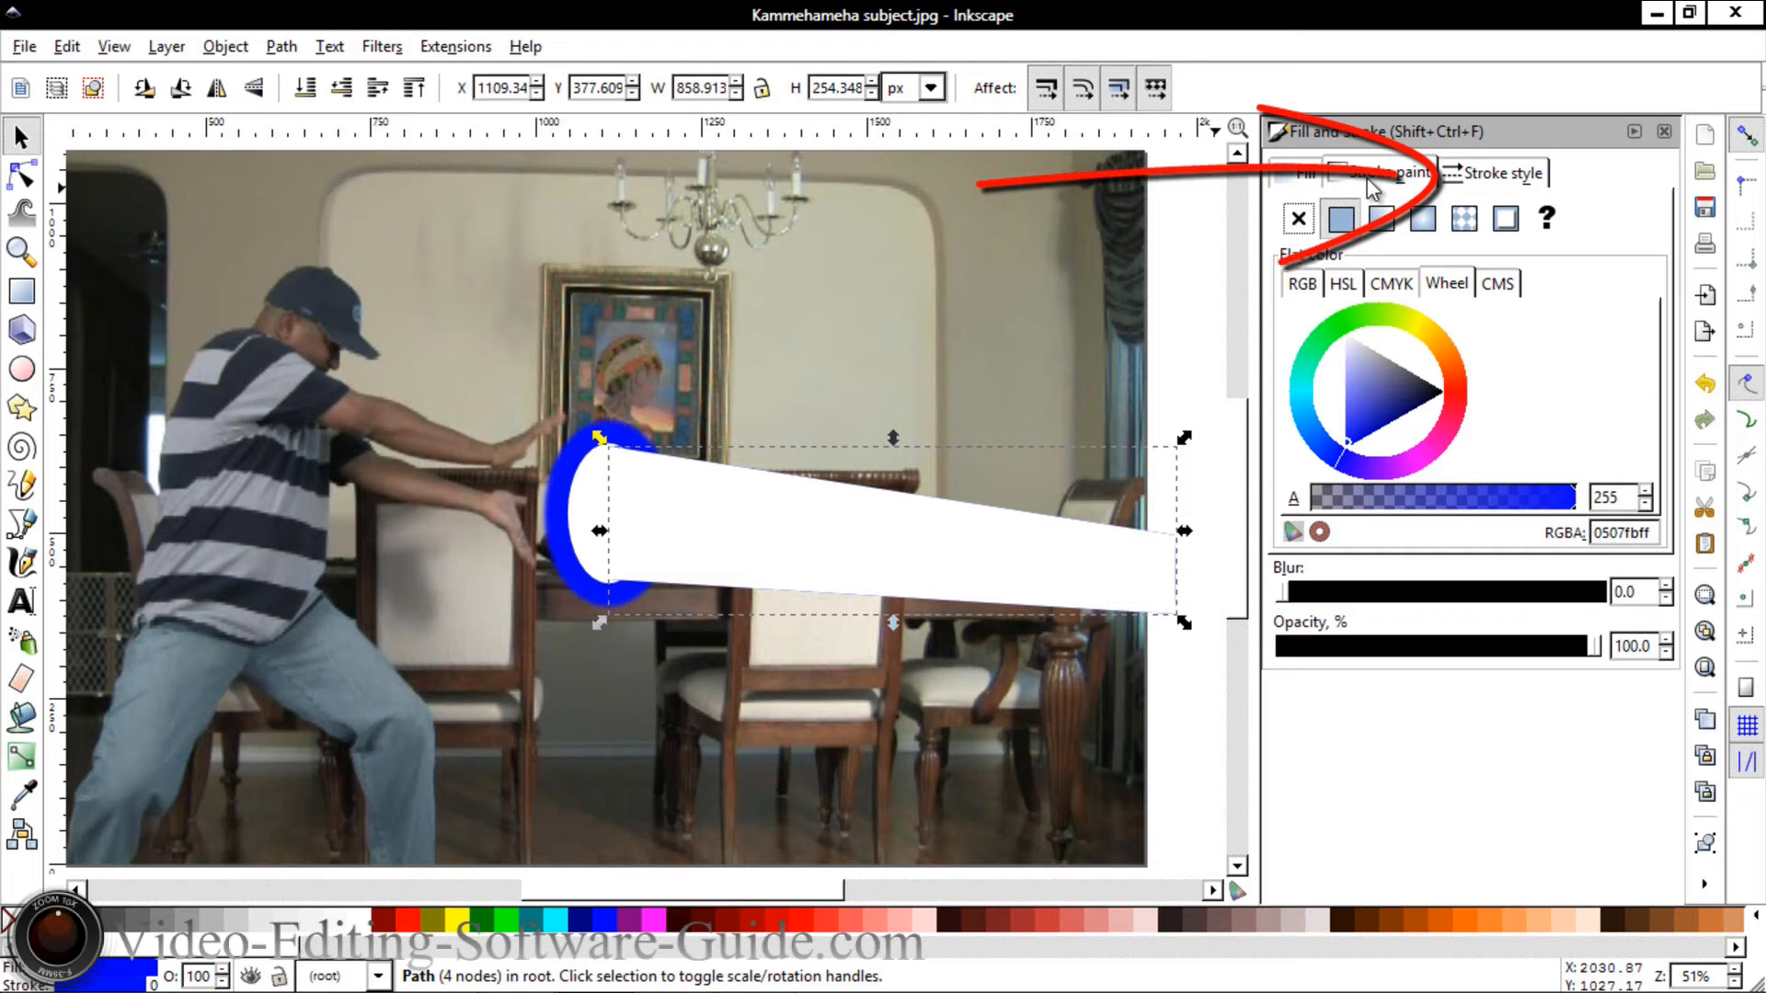
Set the blue beam copy's stroke width to 70 px and its blur to 4.
{"action": "left_click", "coordinate": [1499, 177]}
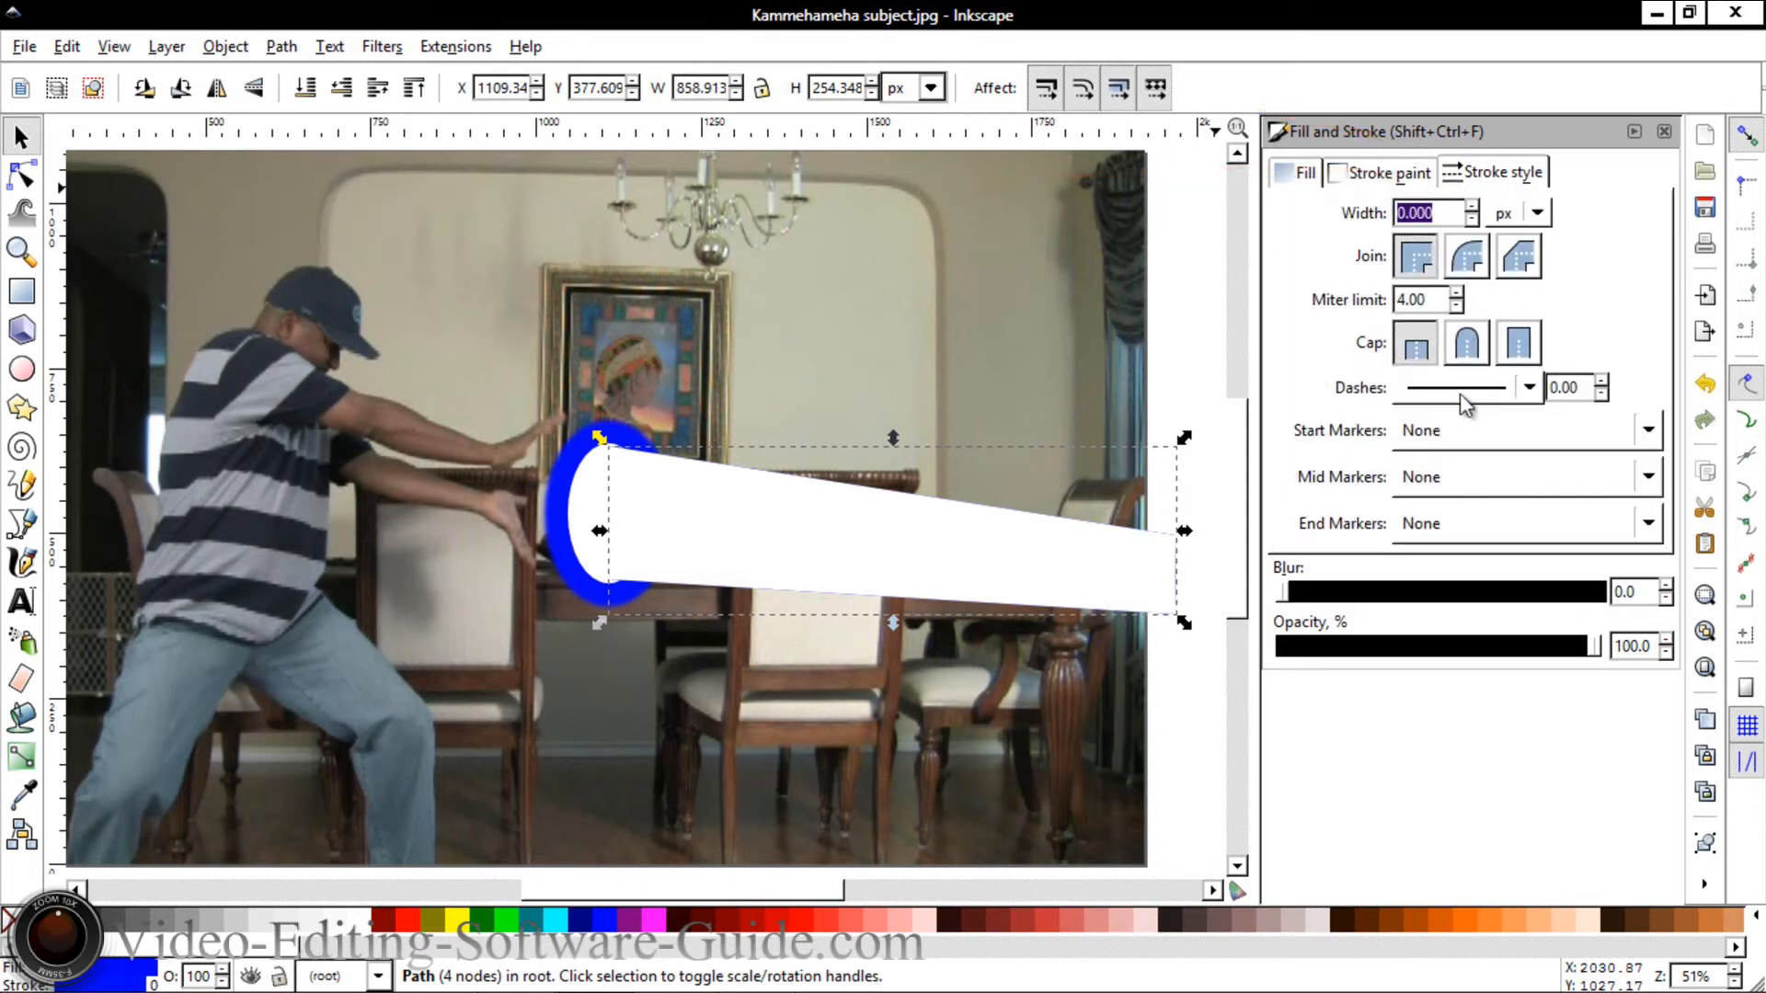
{"action": "type", "text": "70"}
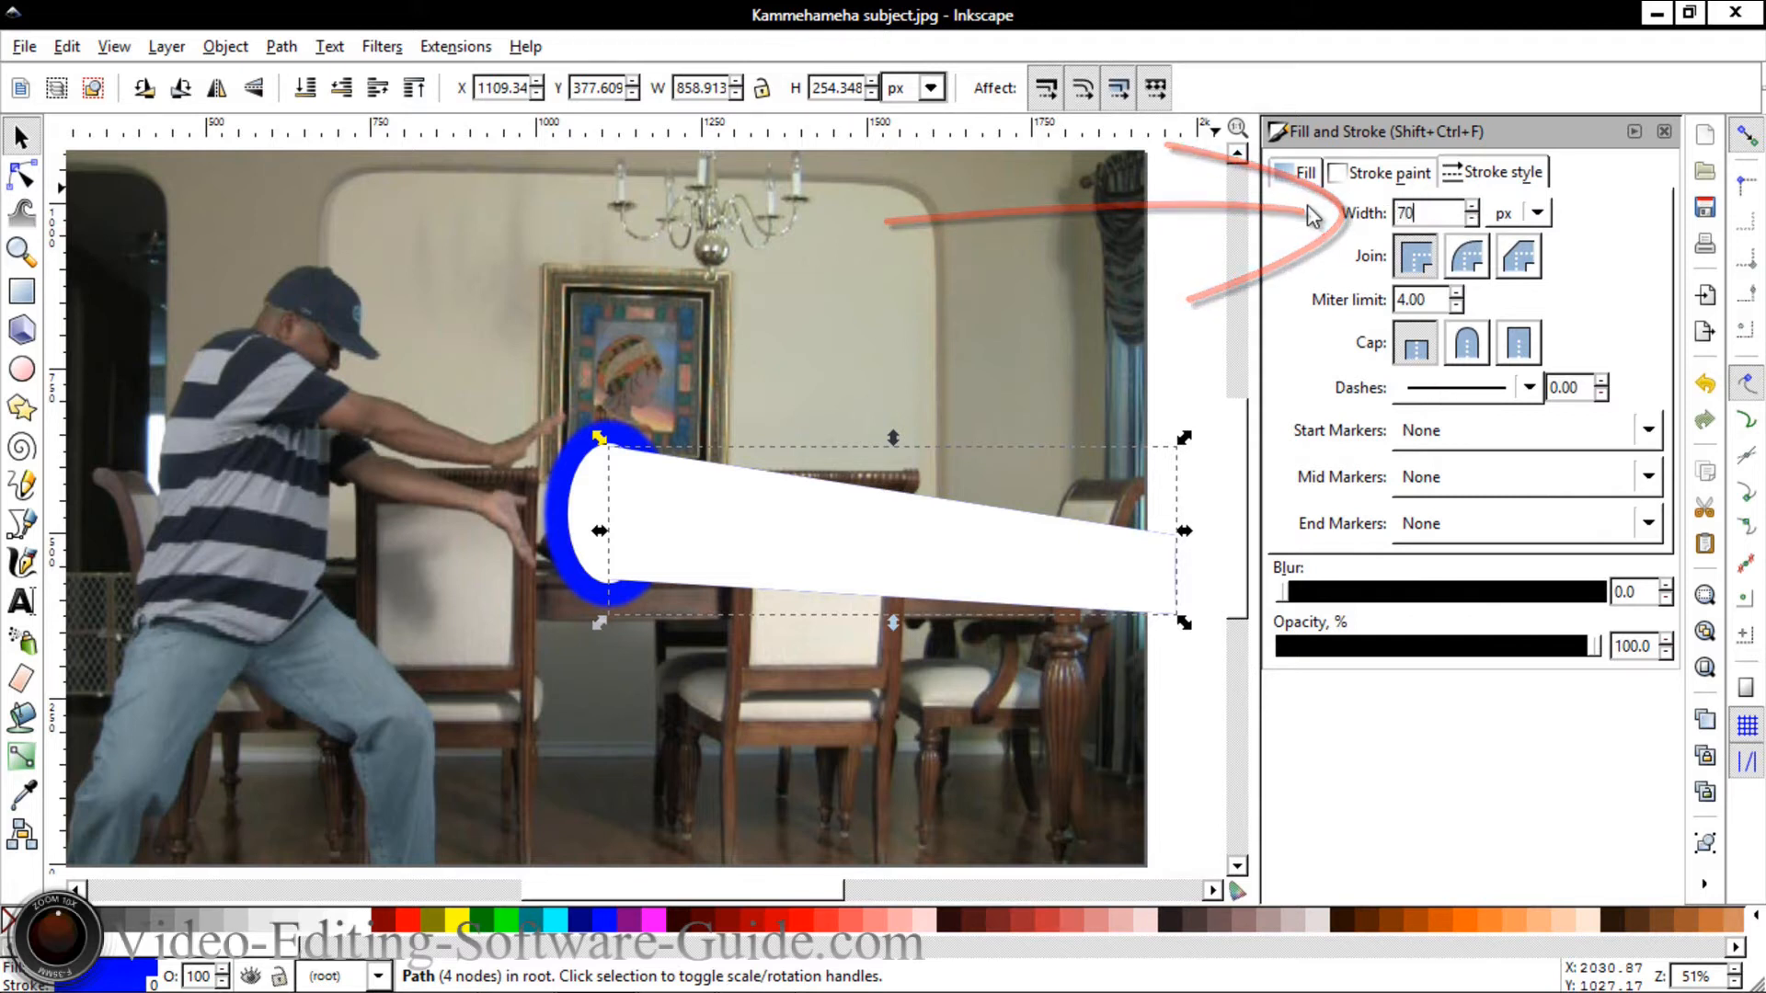
{"action": "key", "text": "Return"}
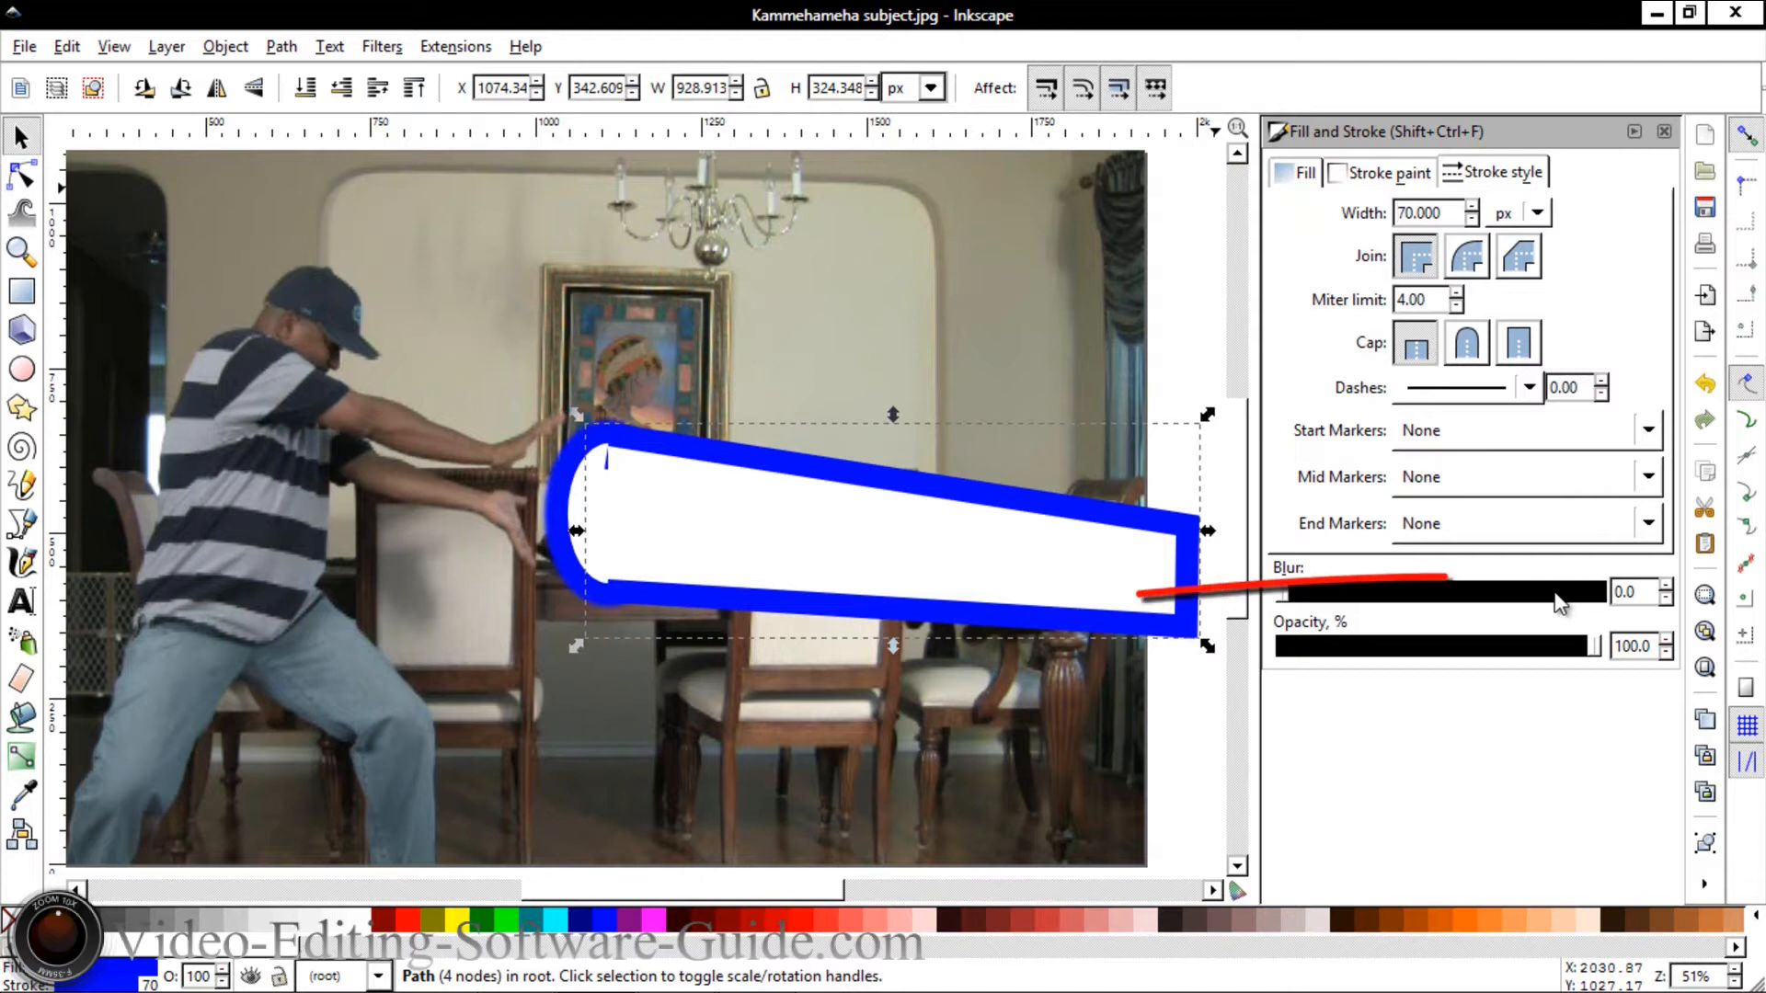
{"action": "left_click_drag", "start_coordinate": [1654, 595], "coordinate": [1539, 579]}
{"action": "type", "text": "4"}
{"action": "key", "text": "Return"}
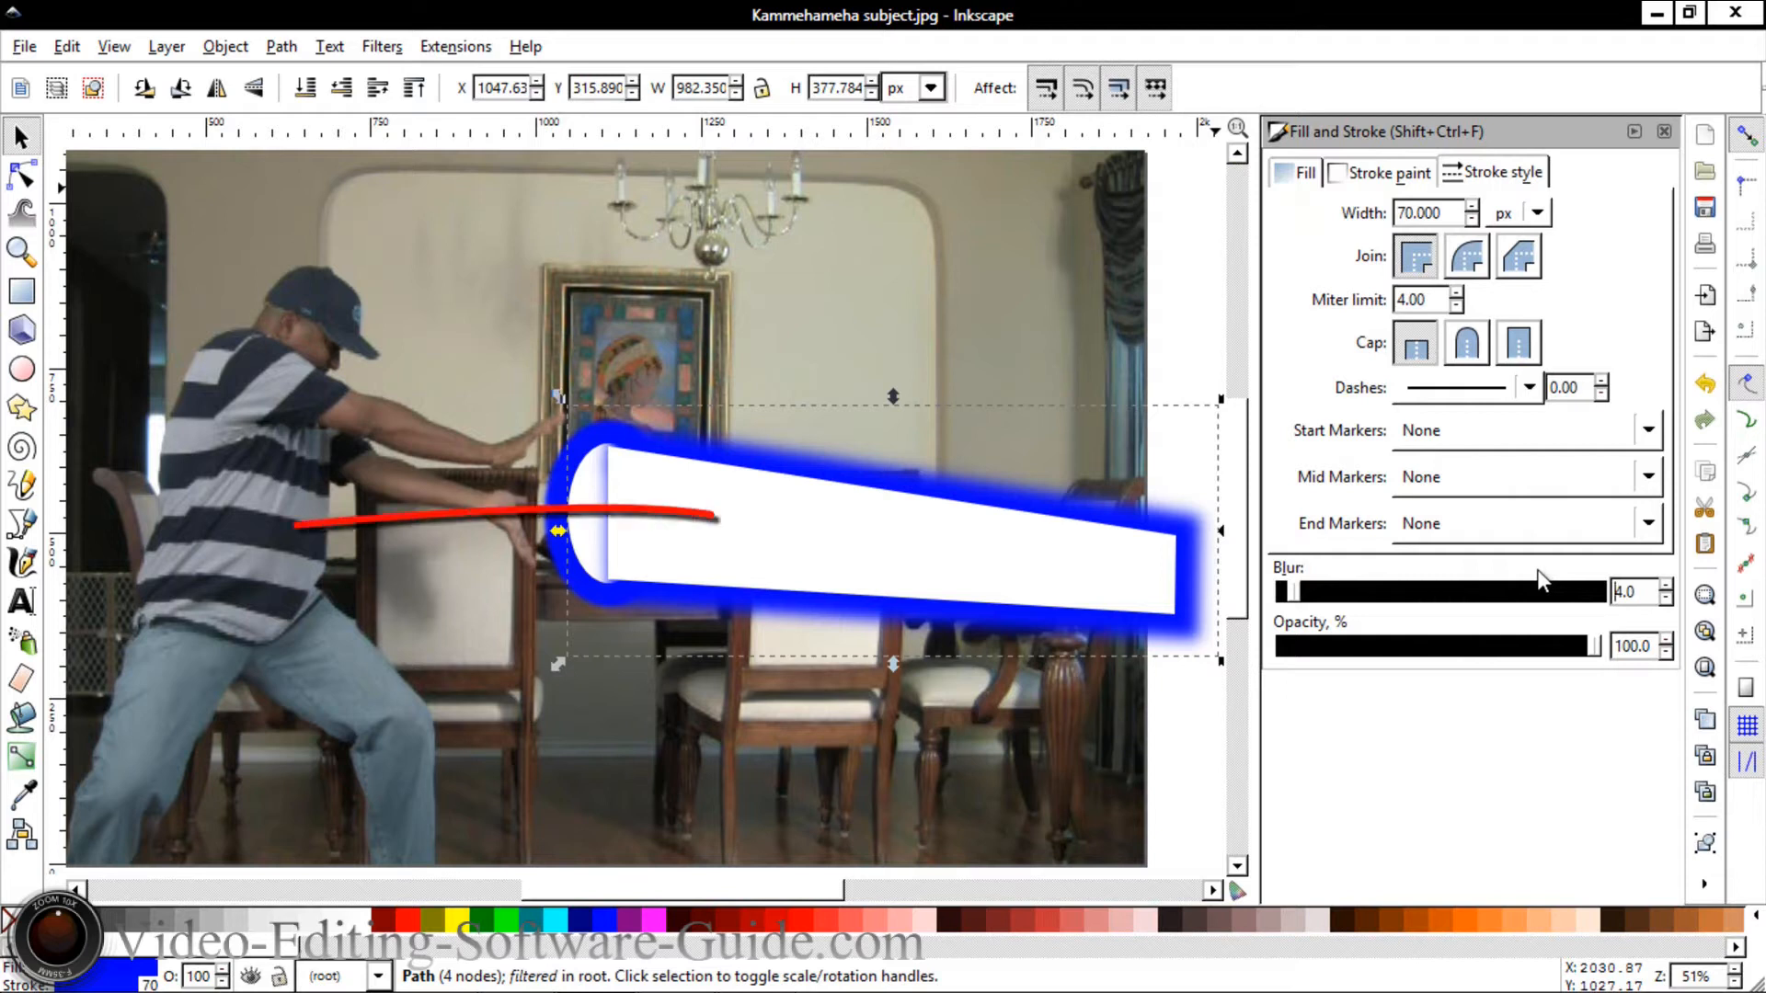
Select the white beam in front and set its blur to 0.5.
{"action": "left_click", "coordinate": [876, 544]}
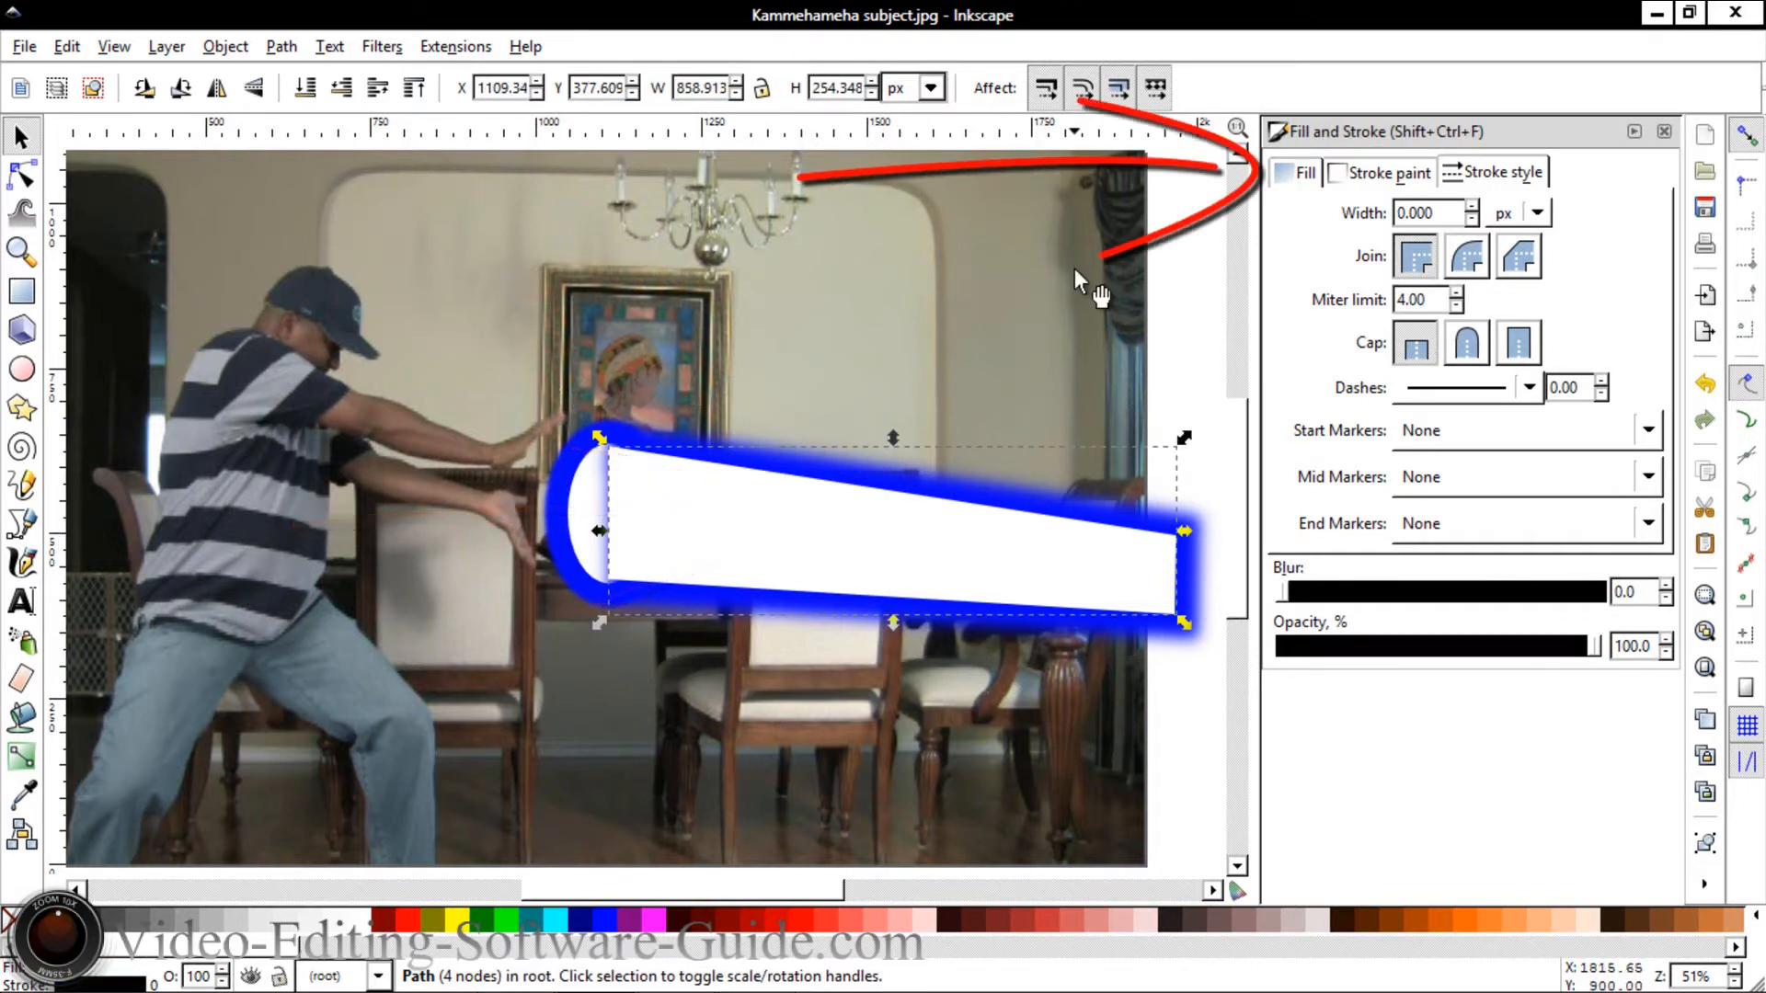
{"action": "left_click", "coordinate": [1301, 176]}
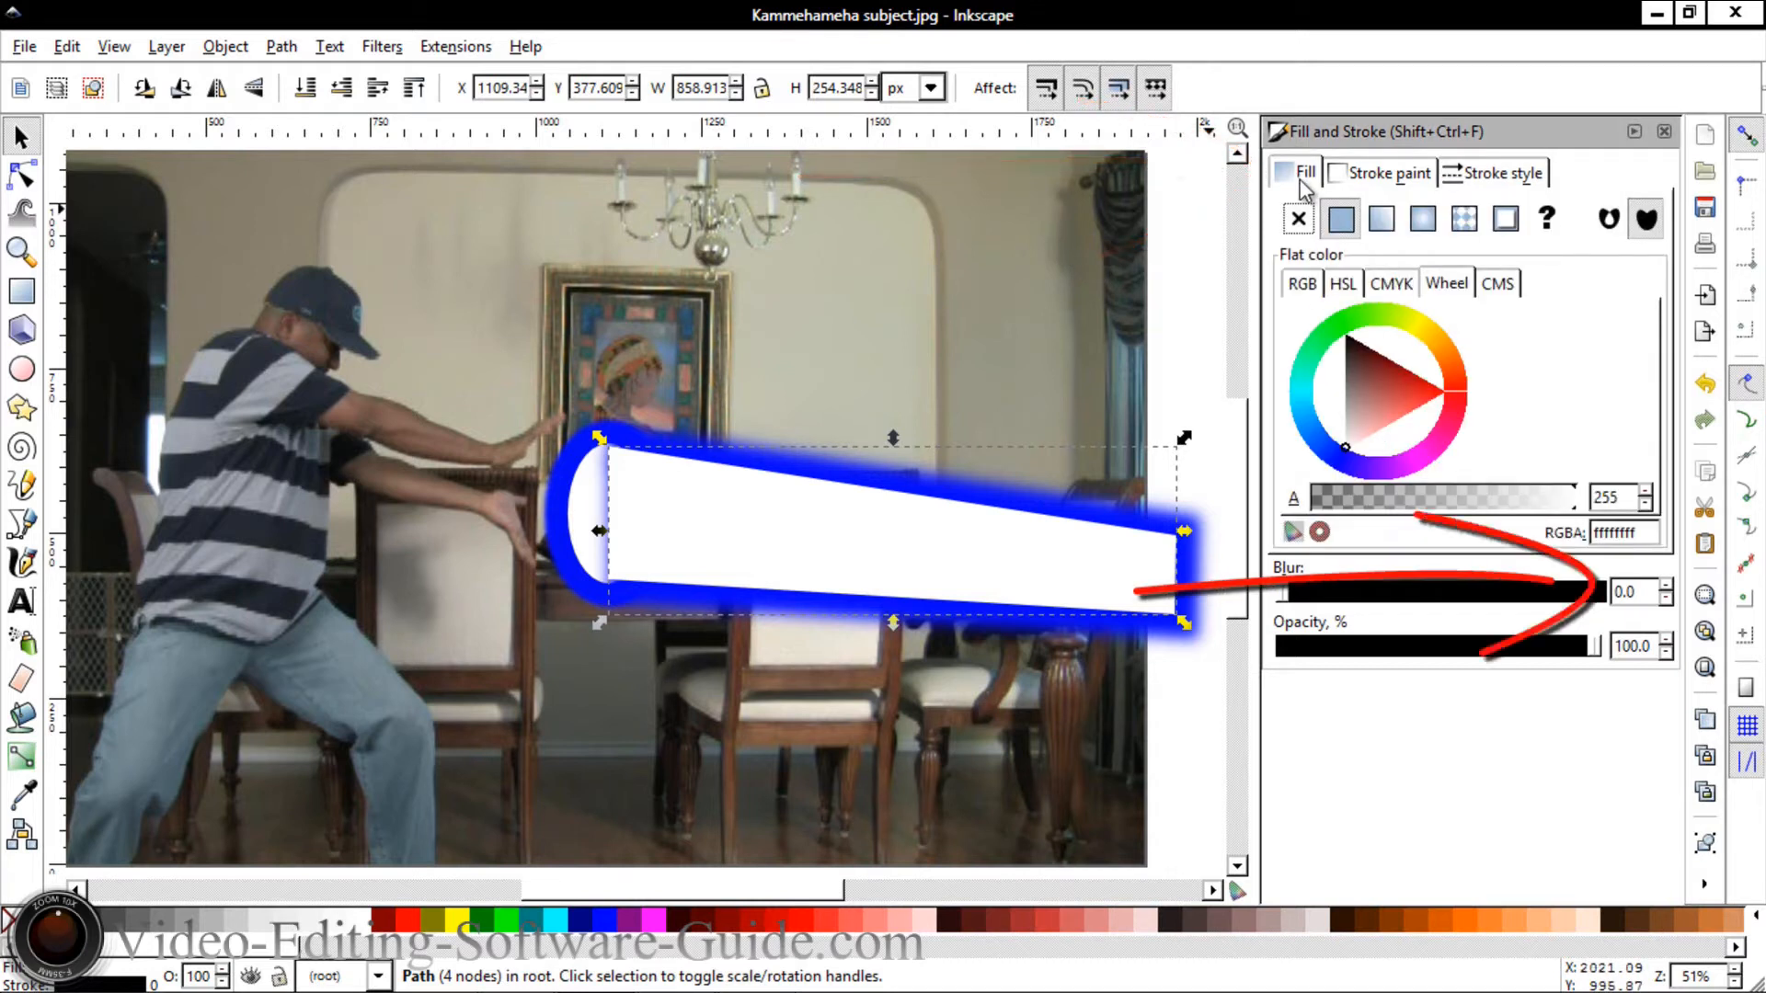
{"action": "left_click", "coordinate": [1665, 586]}
{"action": "left_click", "coordinate": [1666, 586]}
{"action": "left_click", "coordinate": [1666, 586]}
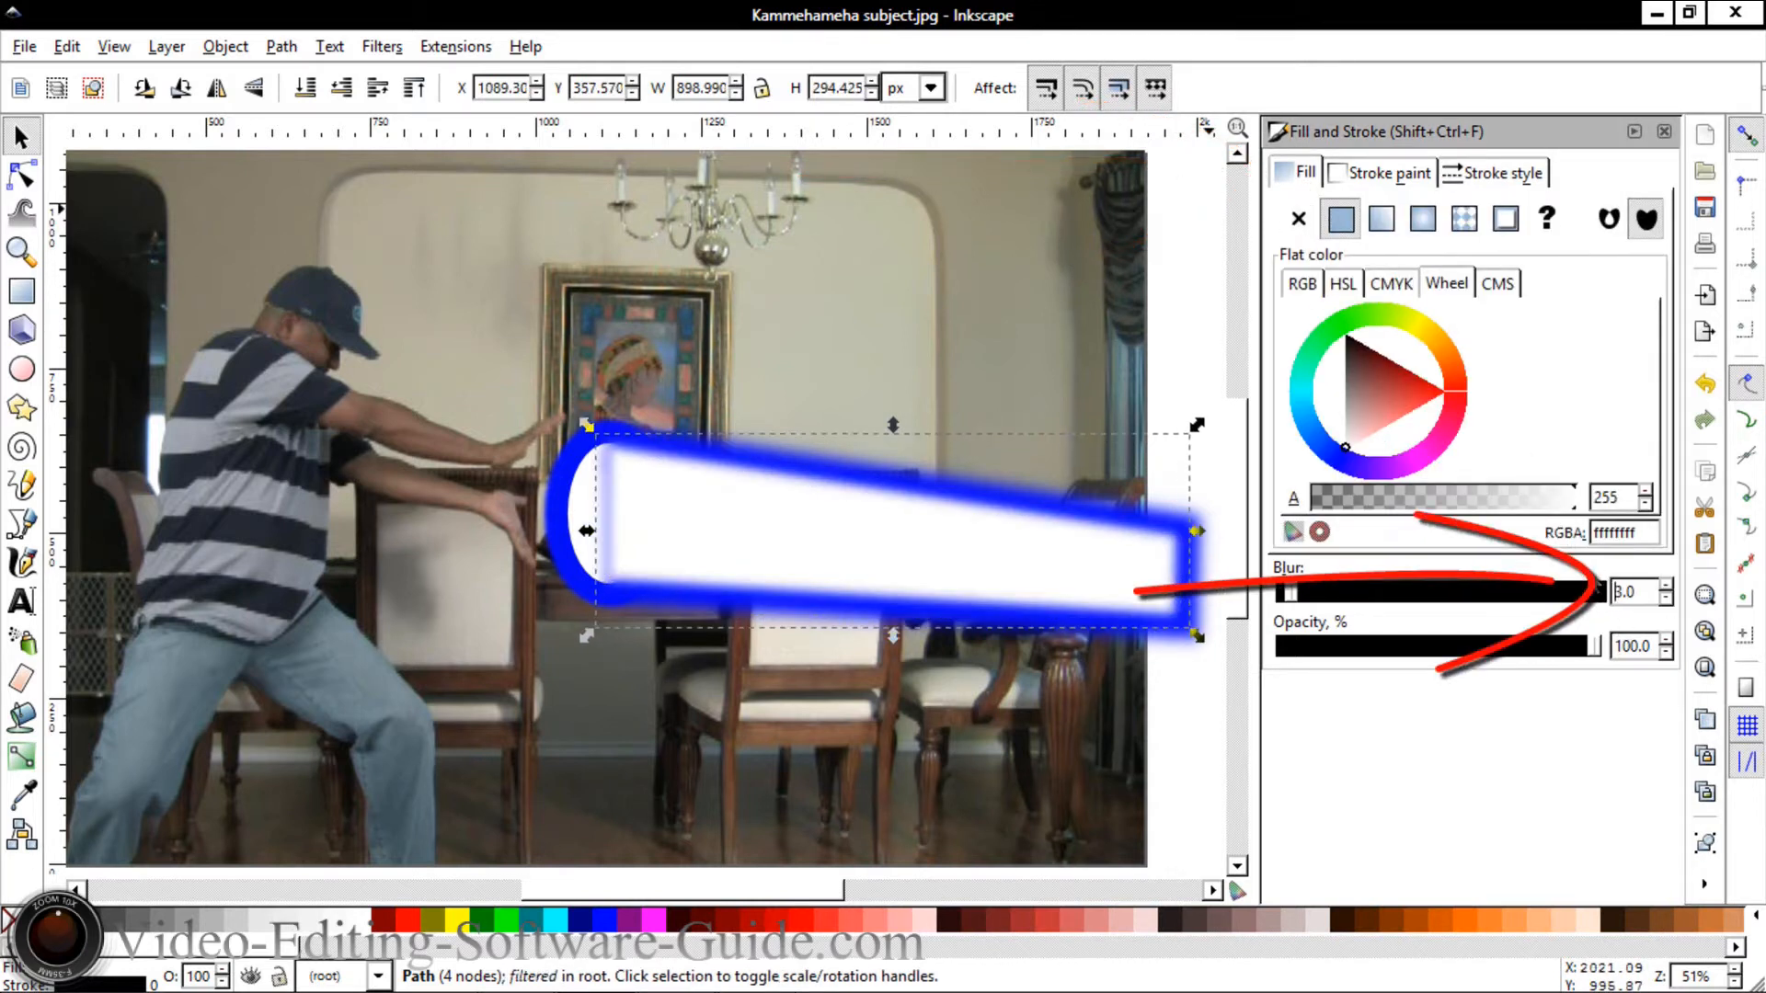
{"action": "left_click_drag", "start_coordinate": [1641, 593], "coordinate": [1550, 594]}
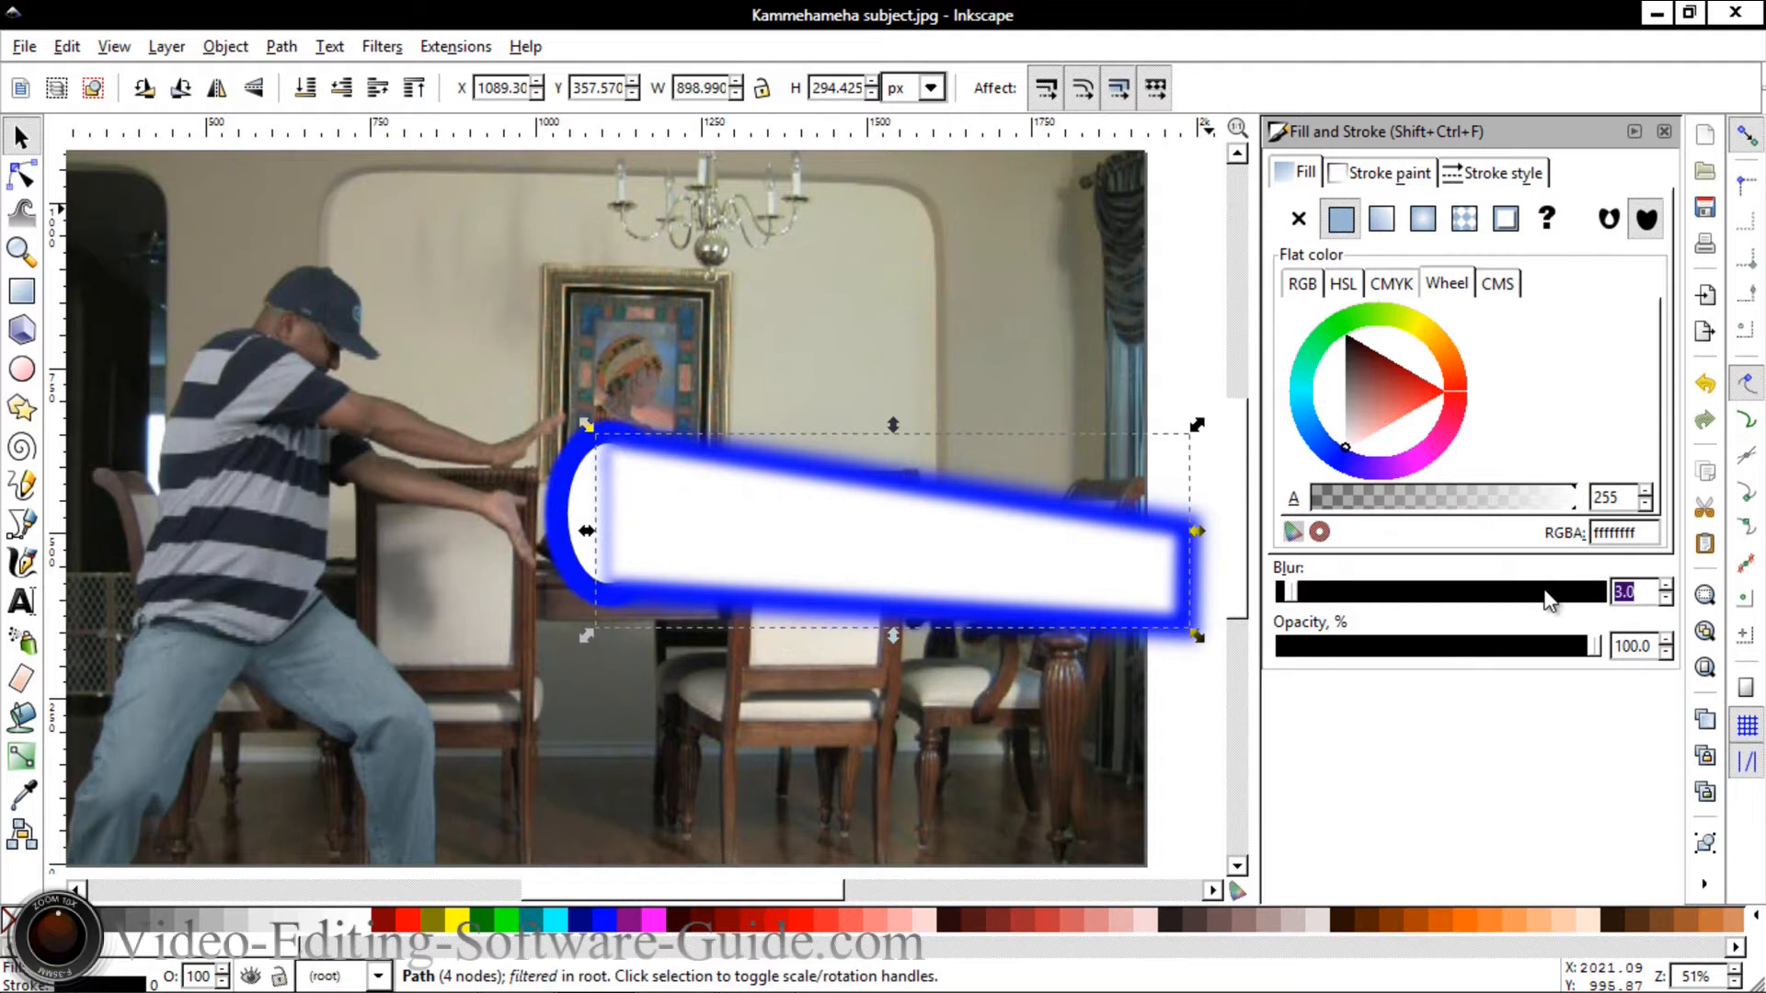
{"action": "type", "text": "0.5"}
{"action": "key", "text": "Return"}
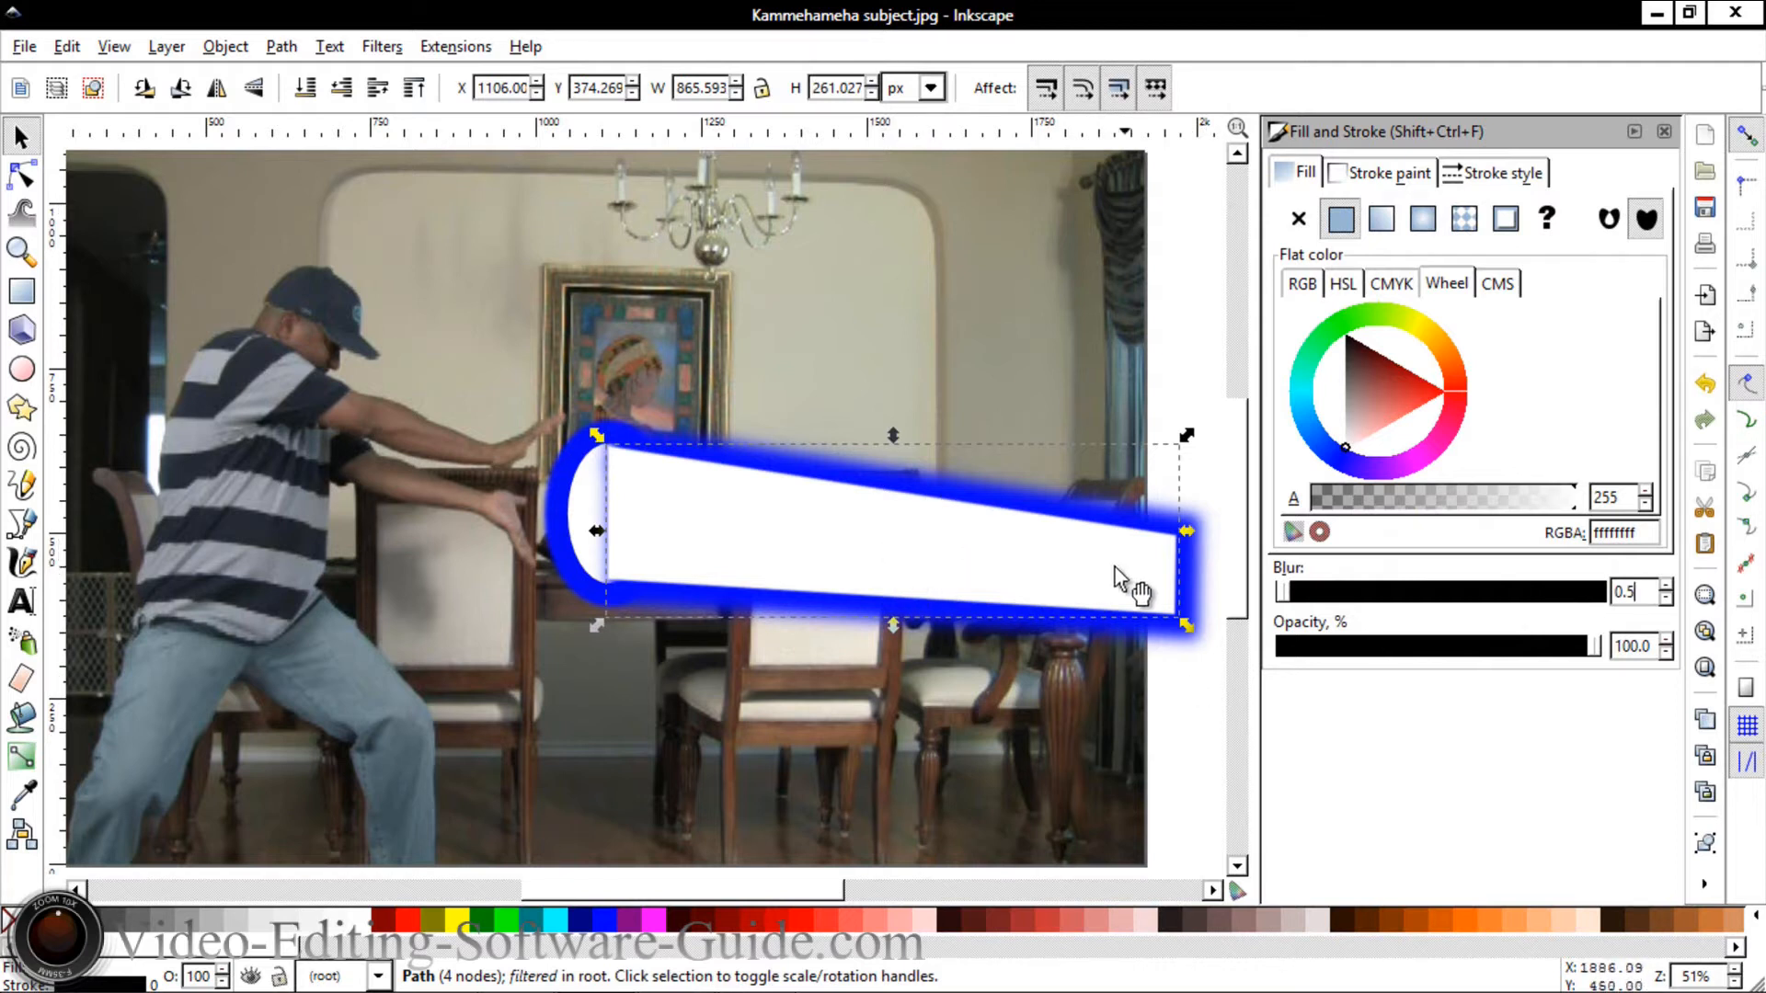
Move the blue beam about 30 px away from the man's hands to clear the white ellipse.
{"action": "left_click", "coordinate": [1200, 570]}
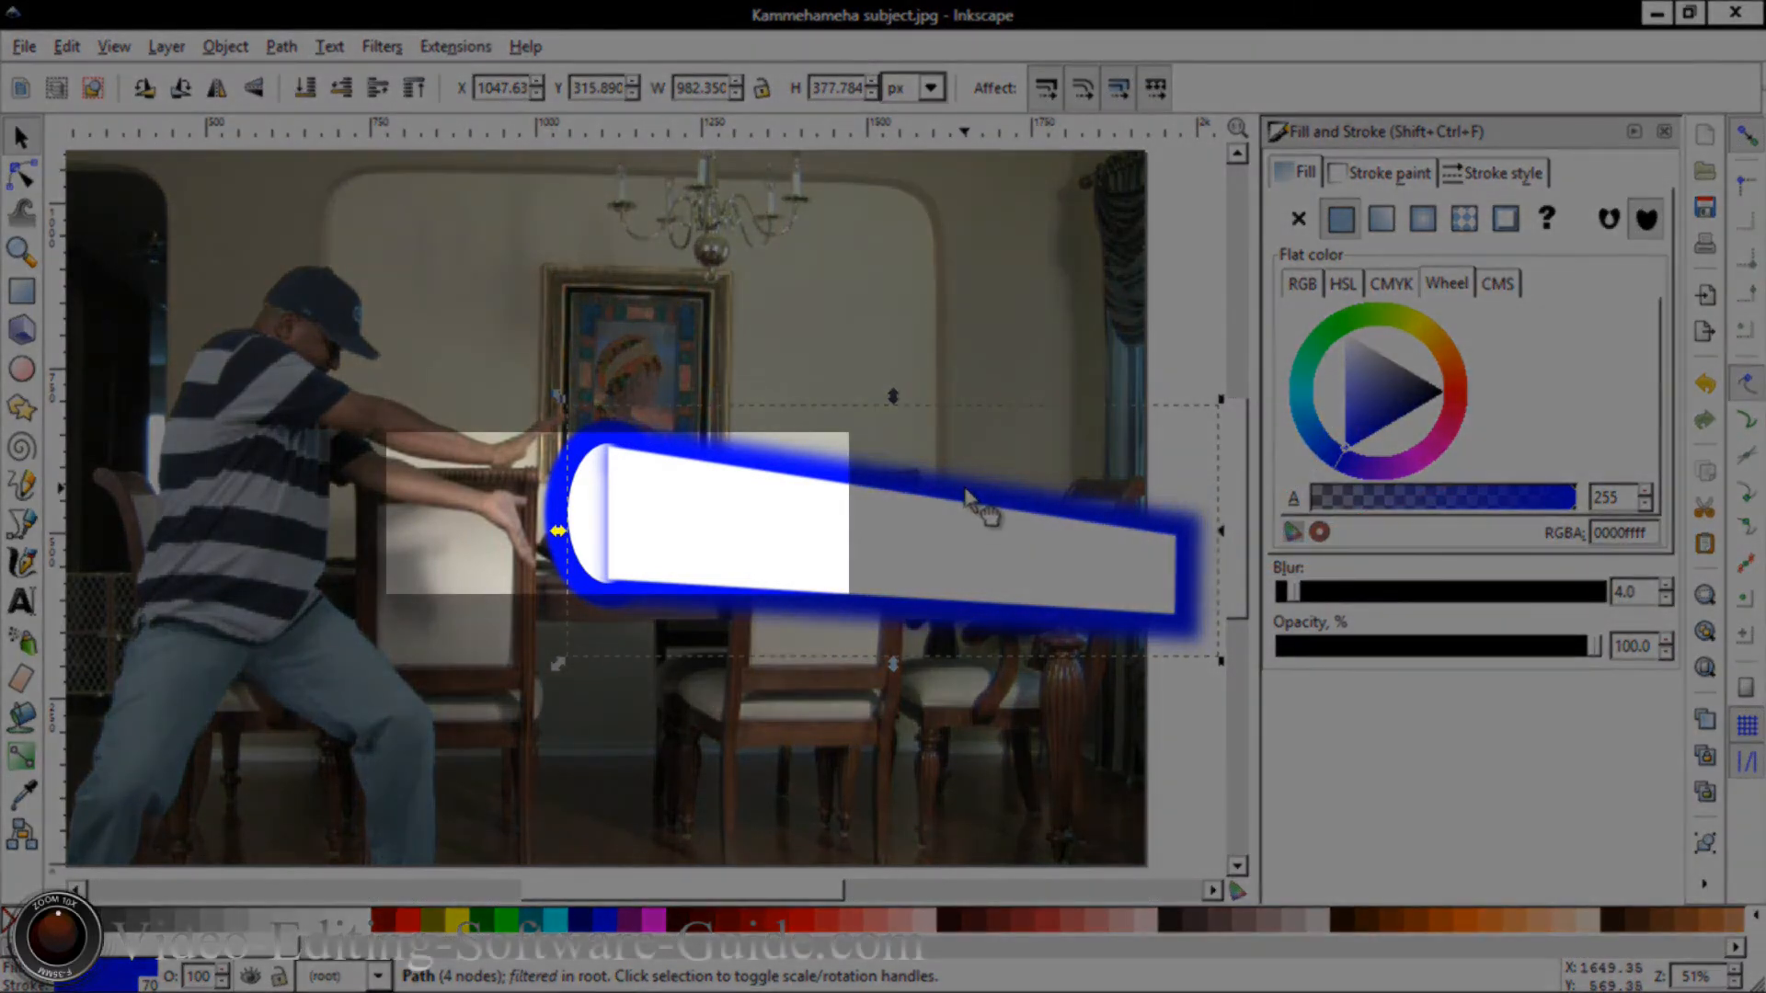
{"action": "left_click_drag", "start_coordinate": [965, 492], "coordinate": [989, 498]}
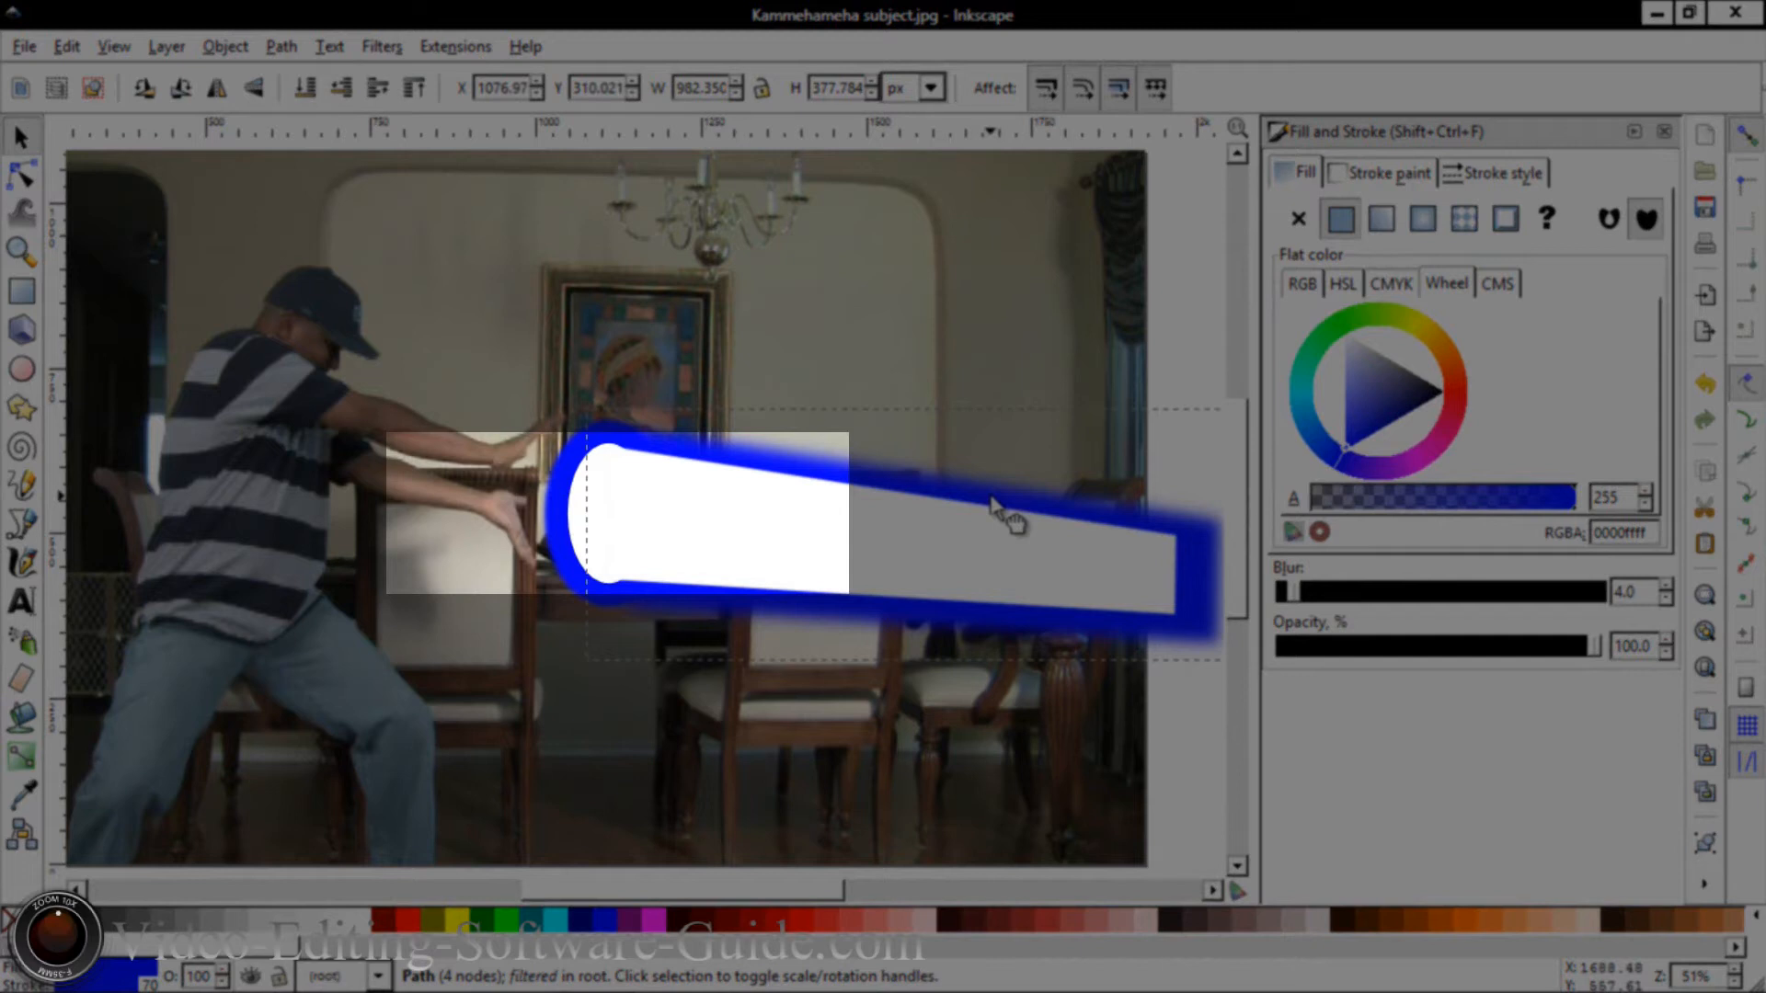
{"action": "left_click_drag", "start_coordinate": [992, 500], "coordinate": [994, 501]}
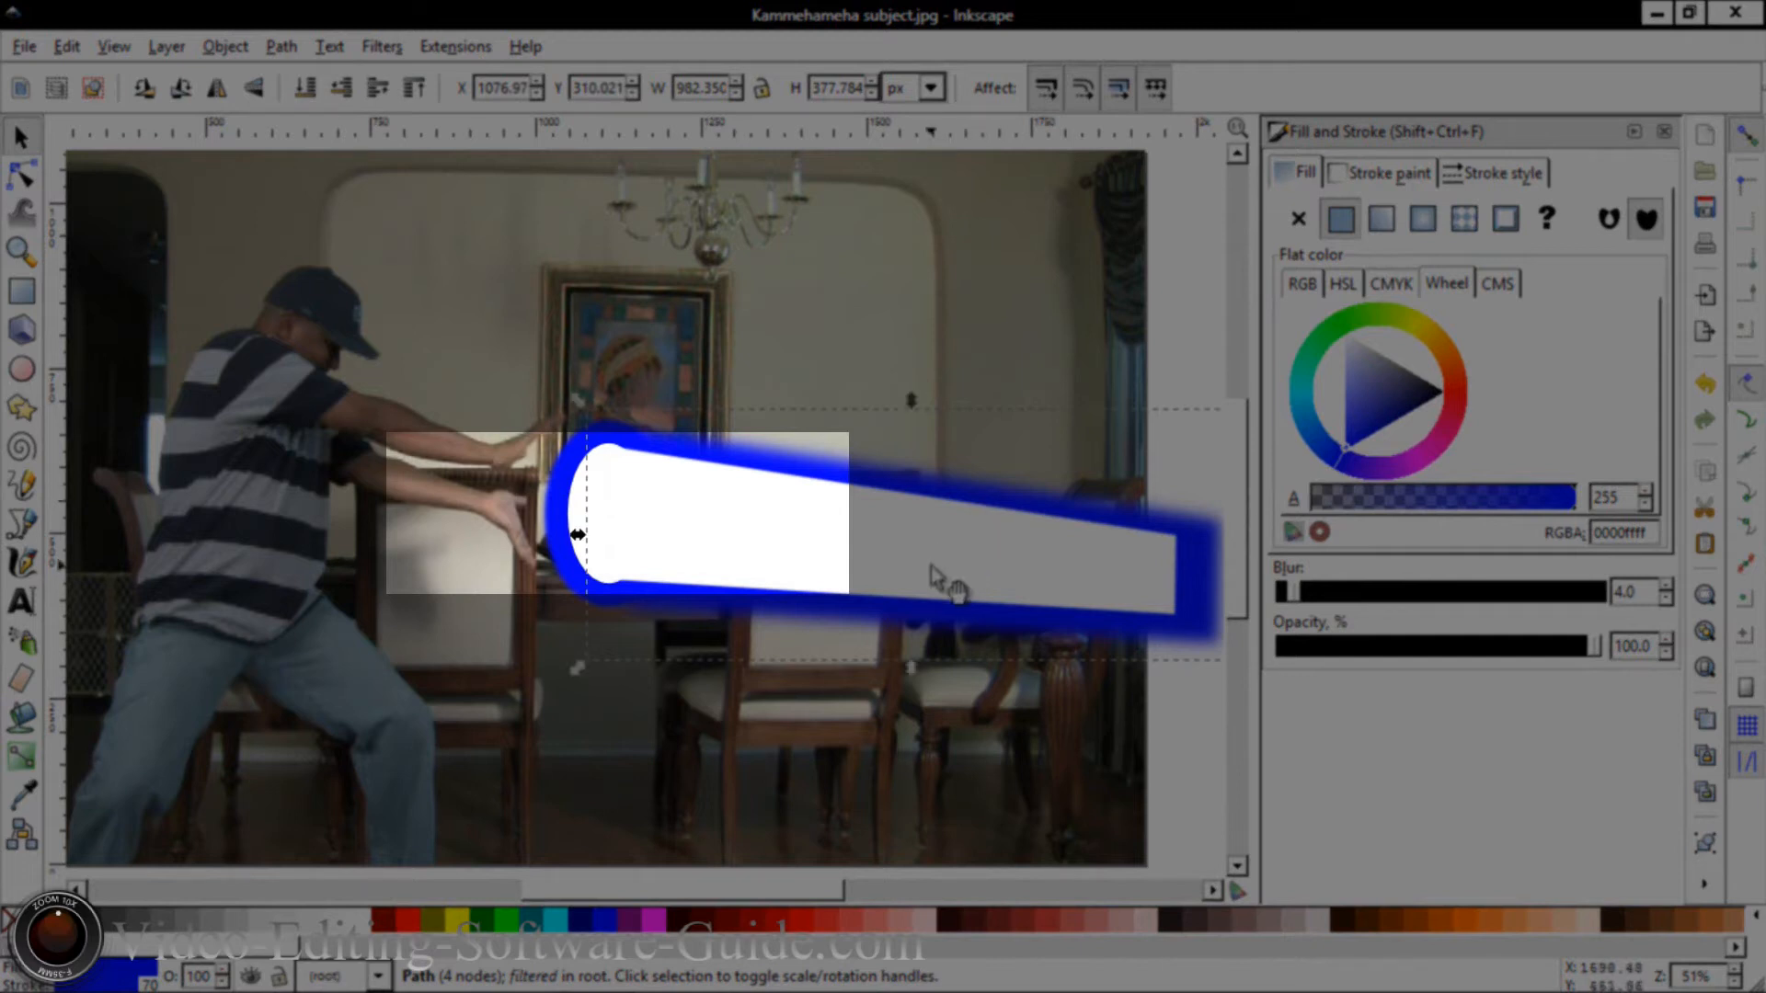
Nudge the white beam inside the blue beam and enlarge it to about 885 by 271 px to blend with the white ellipse.
{"action": "left_click", "coordinate": [831, 544]}
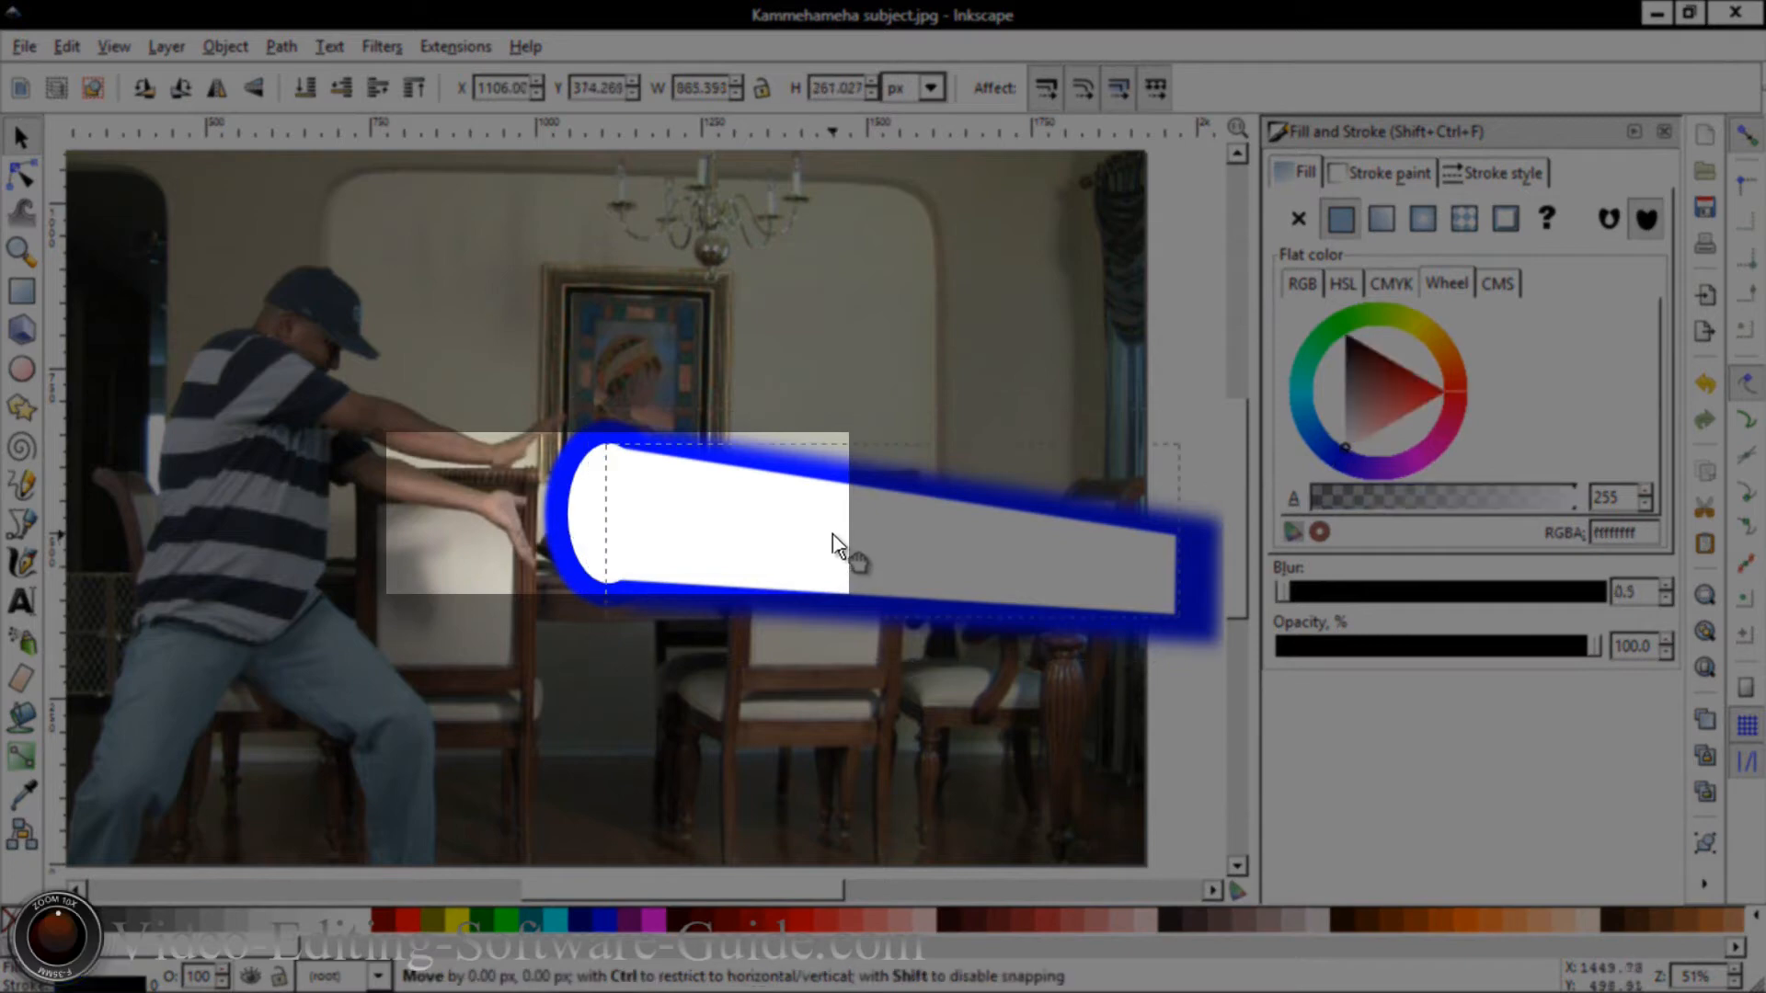
{"action": "left_click_drag", "start_coordinate": [833, 536], "coordinate": [833, 531]}
{"action": "left_click_drag", "start_coordinate": [832, 532], "coordinate": [830, 536]}
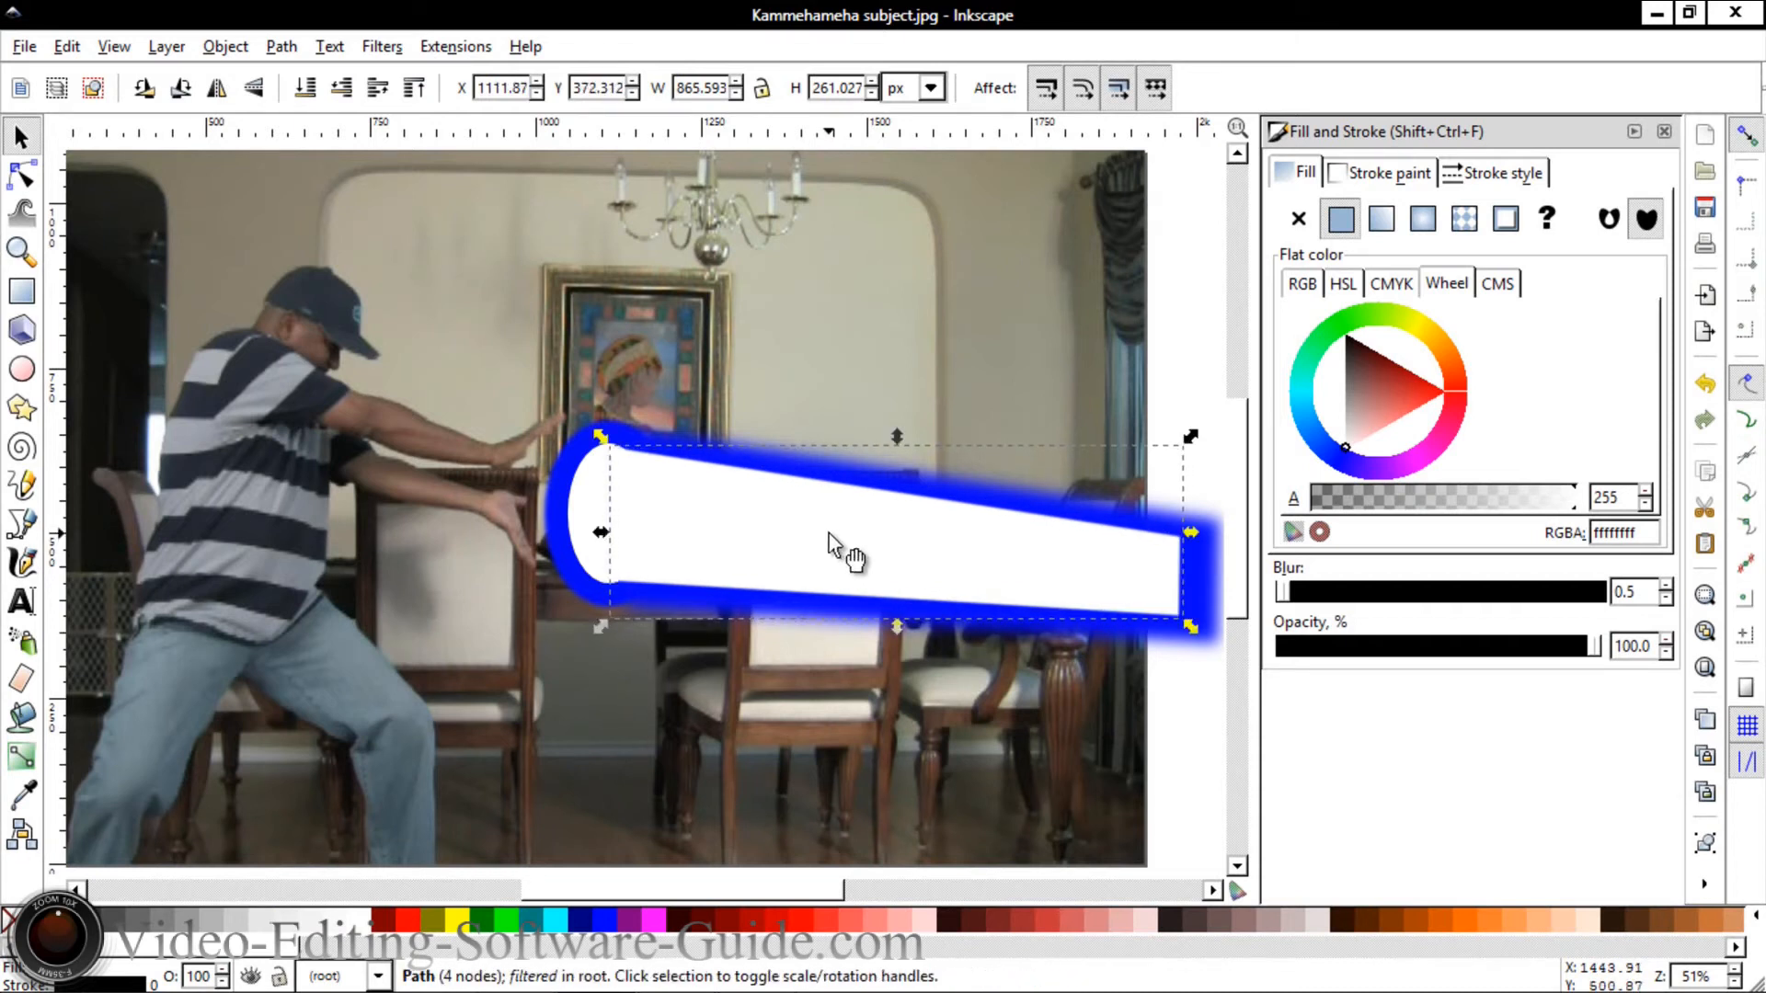
{"action": "left_click", "coordinate": [1194, 269]}
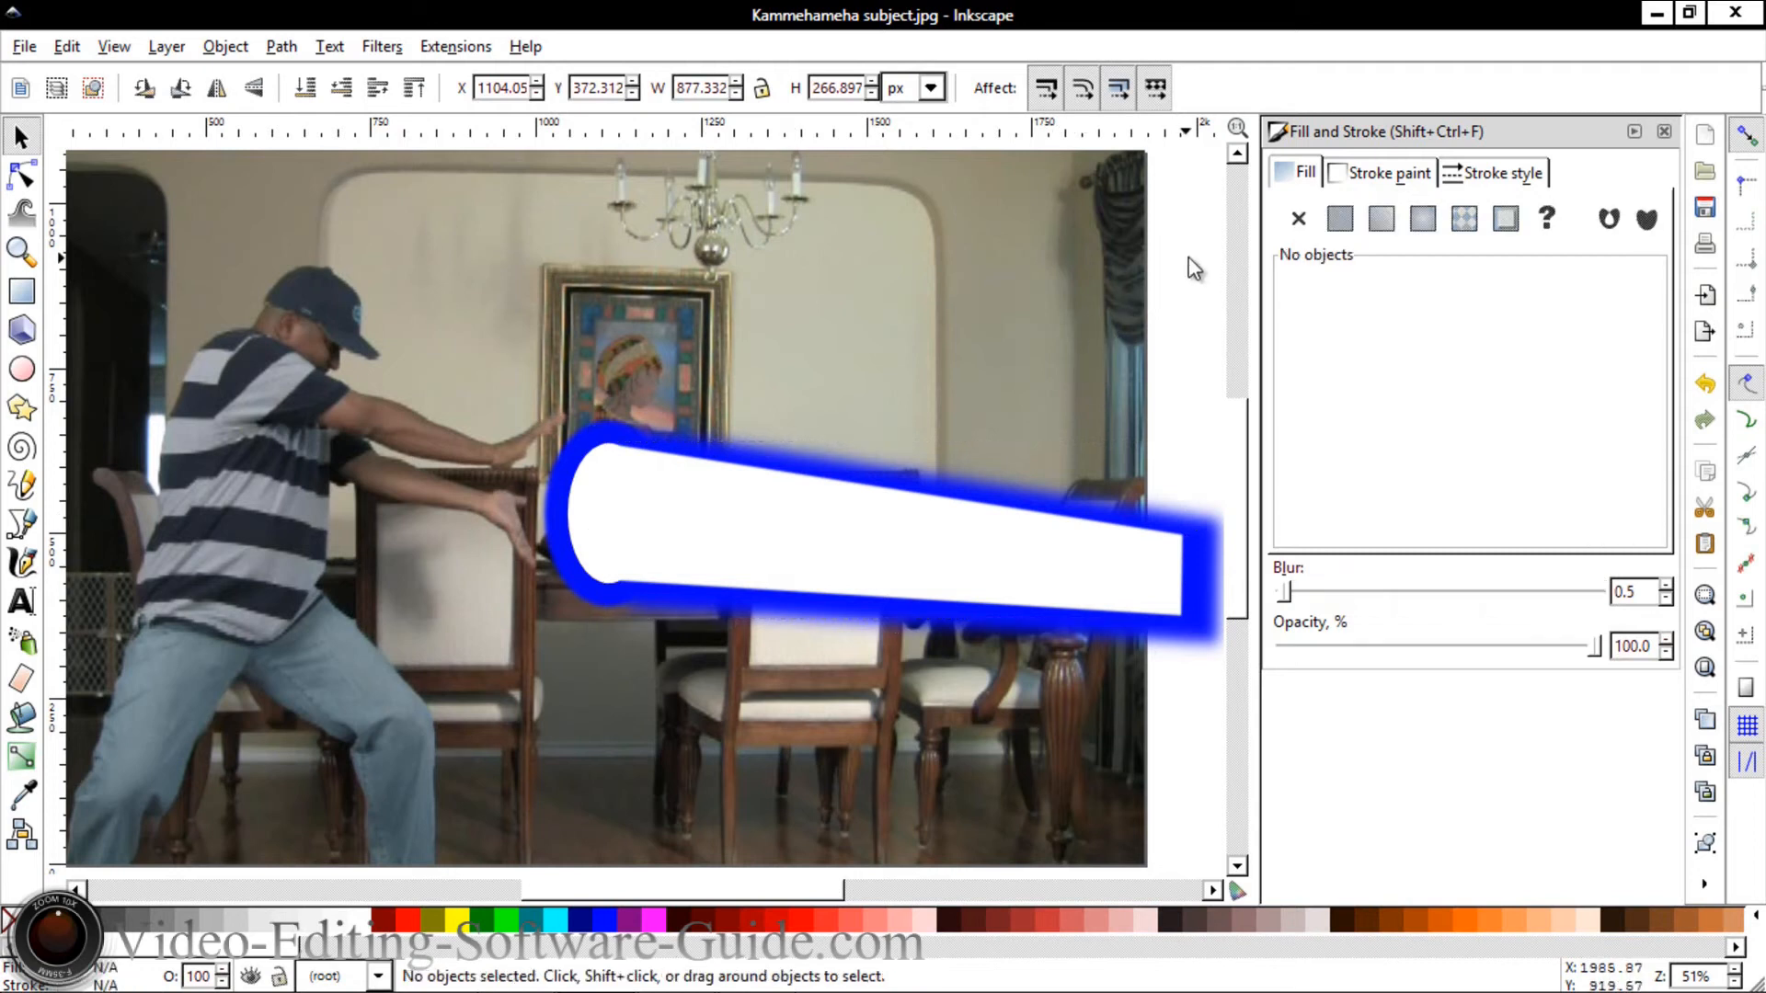
{"action": "left_click", "coordinate": [802, 525]}
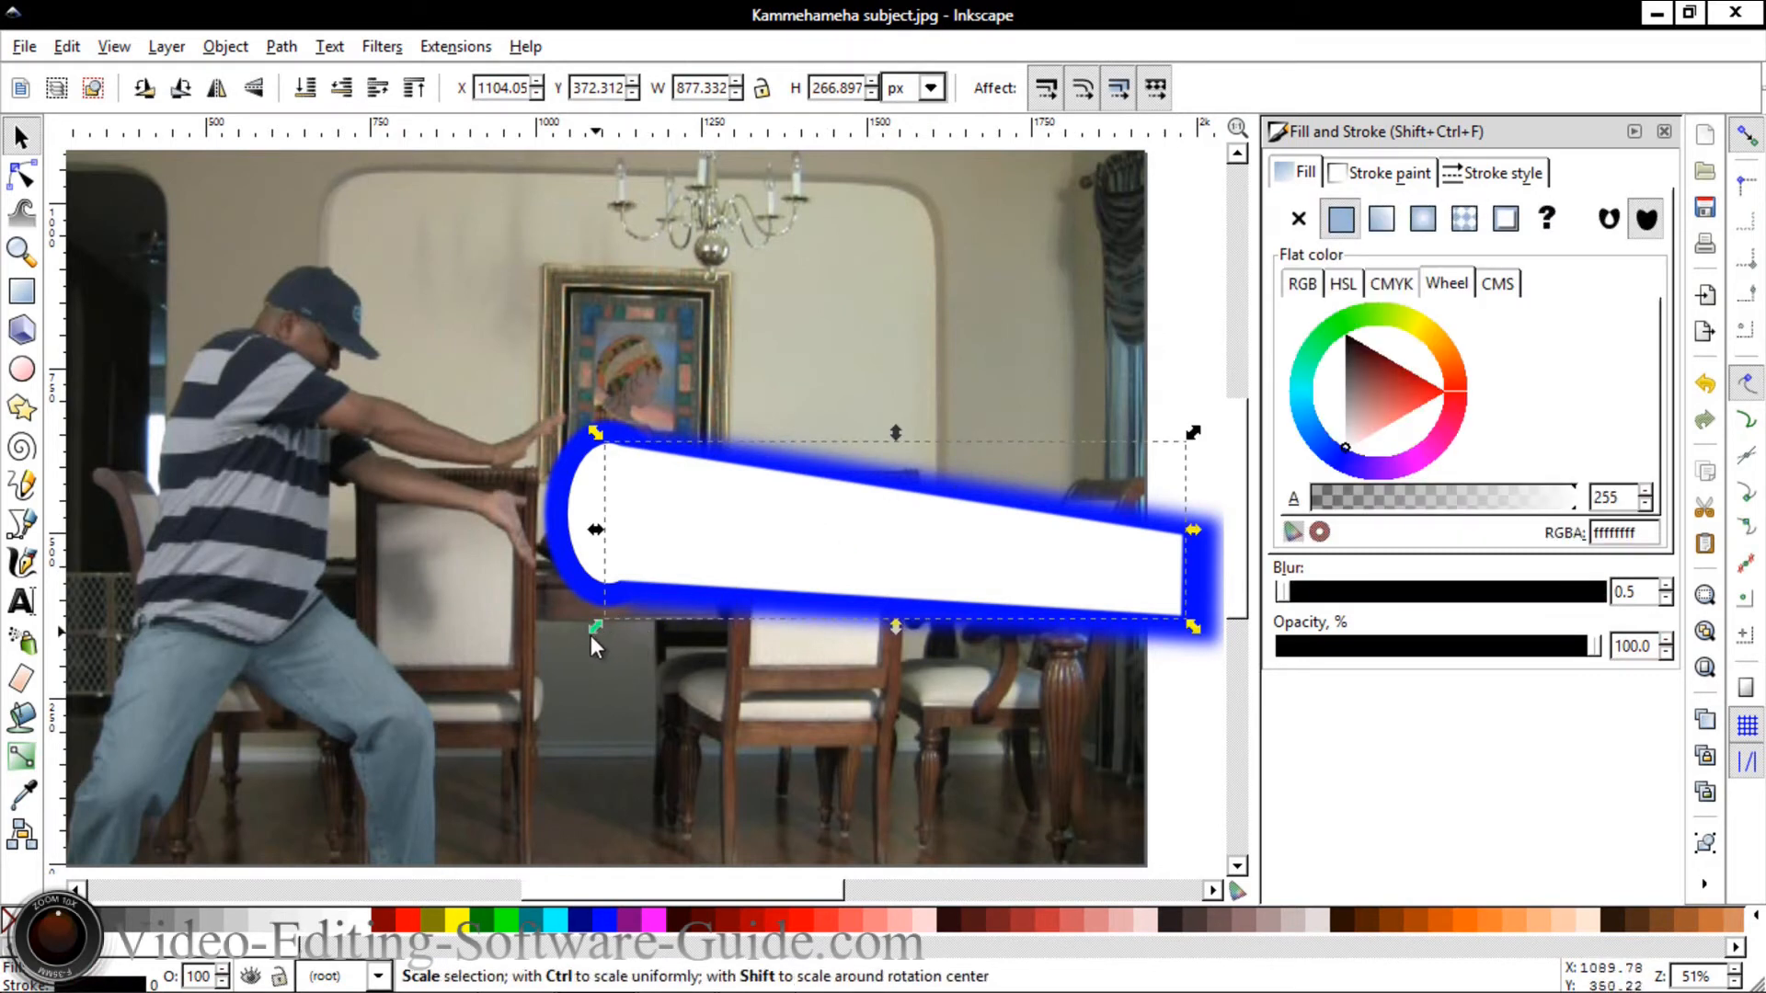
{"action": "left_click_drag", "start_coordinate": [591, 637], "coordinate": [591, 636]}
{"action": "left_click", "coordinate": [1183, 248]}
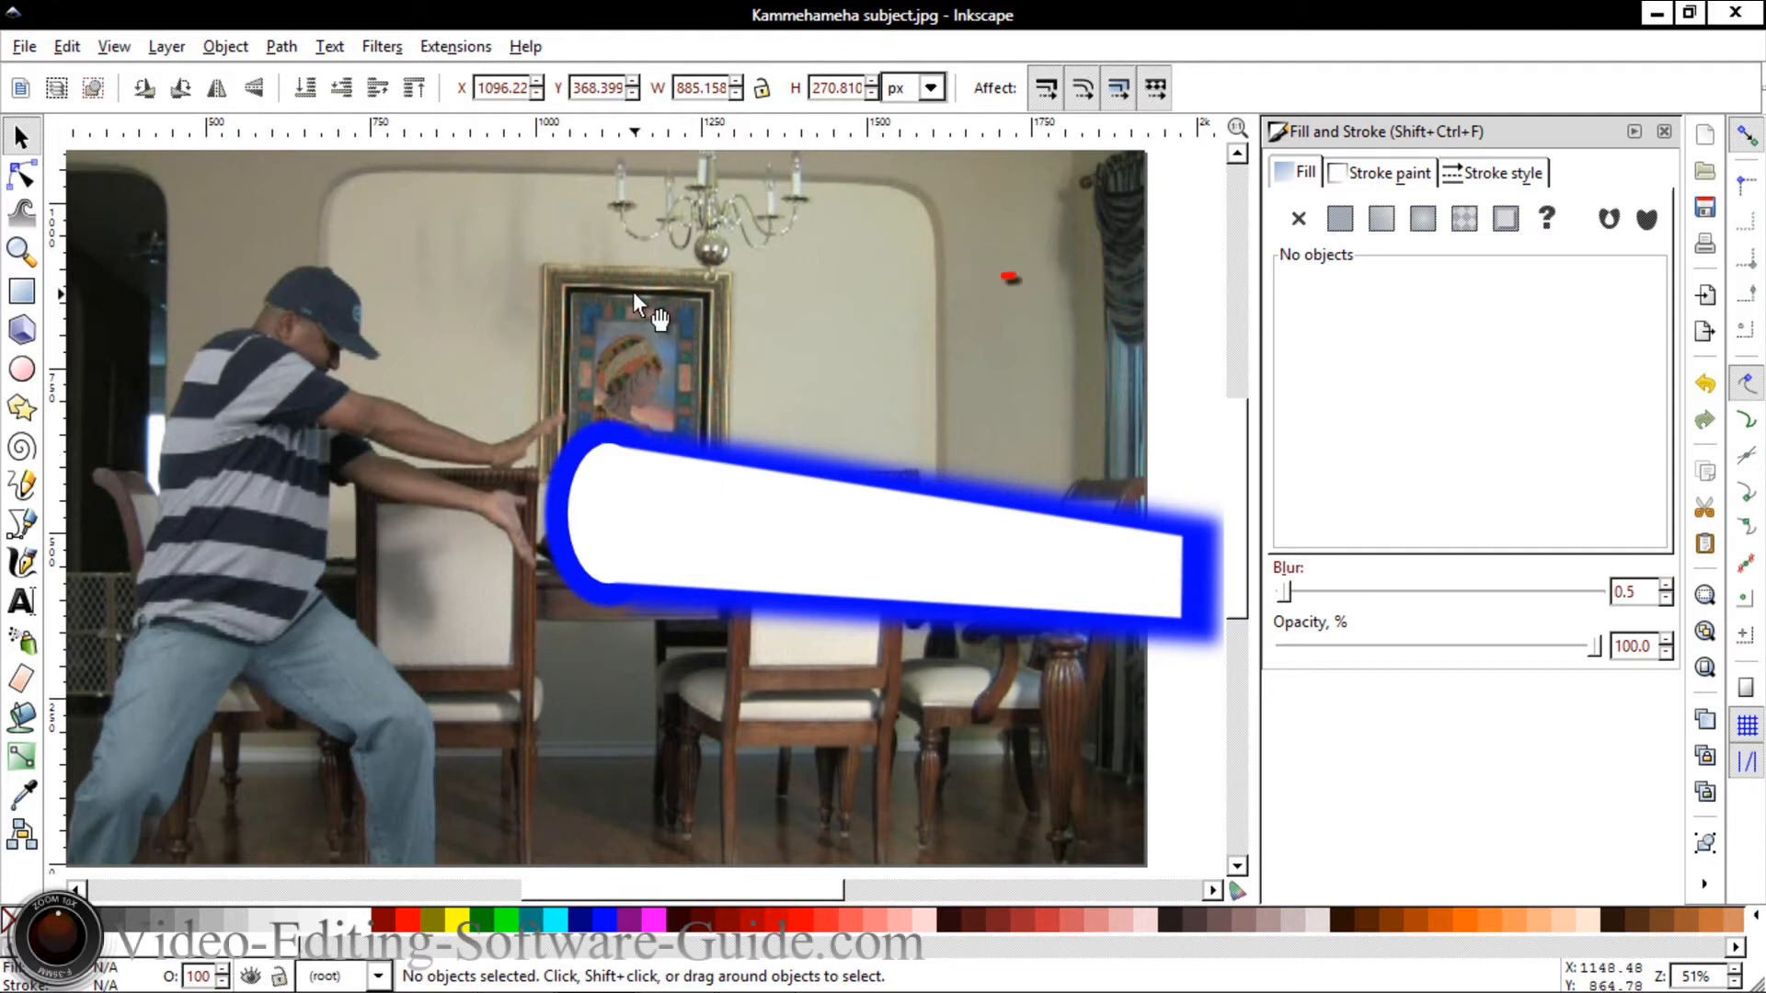
Move the background photo down and away from the beam, and select all four ball and beam shapes together.
{"action": "left_click", "coordinate": [456, 261]}
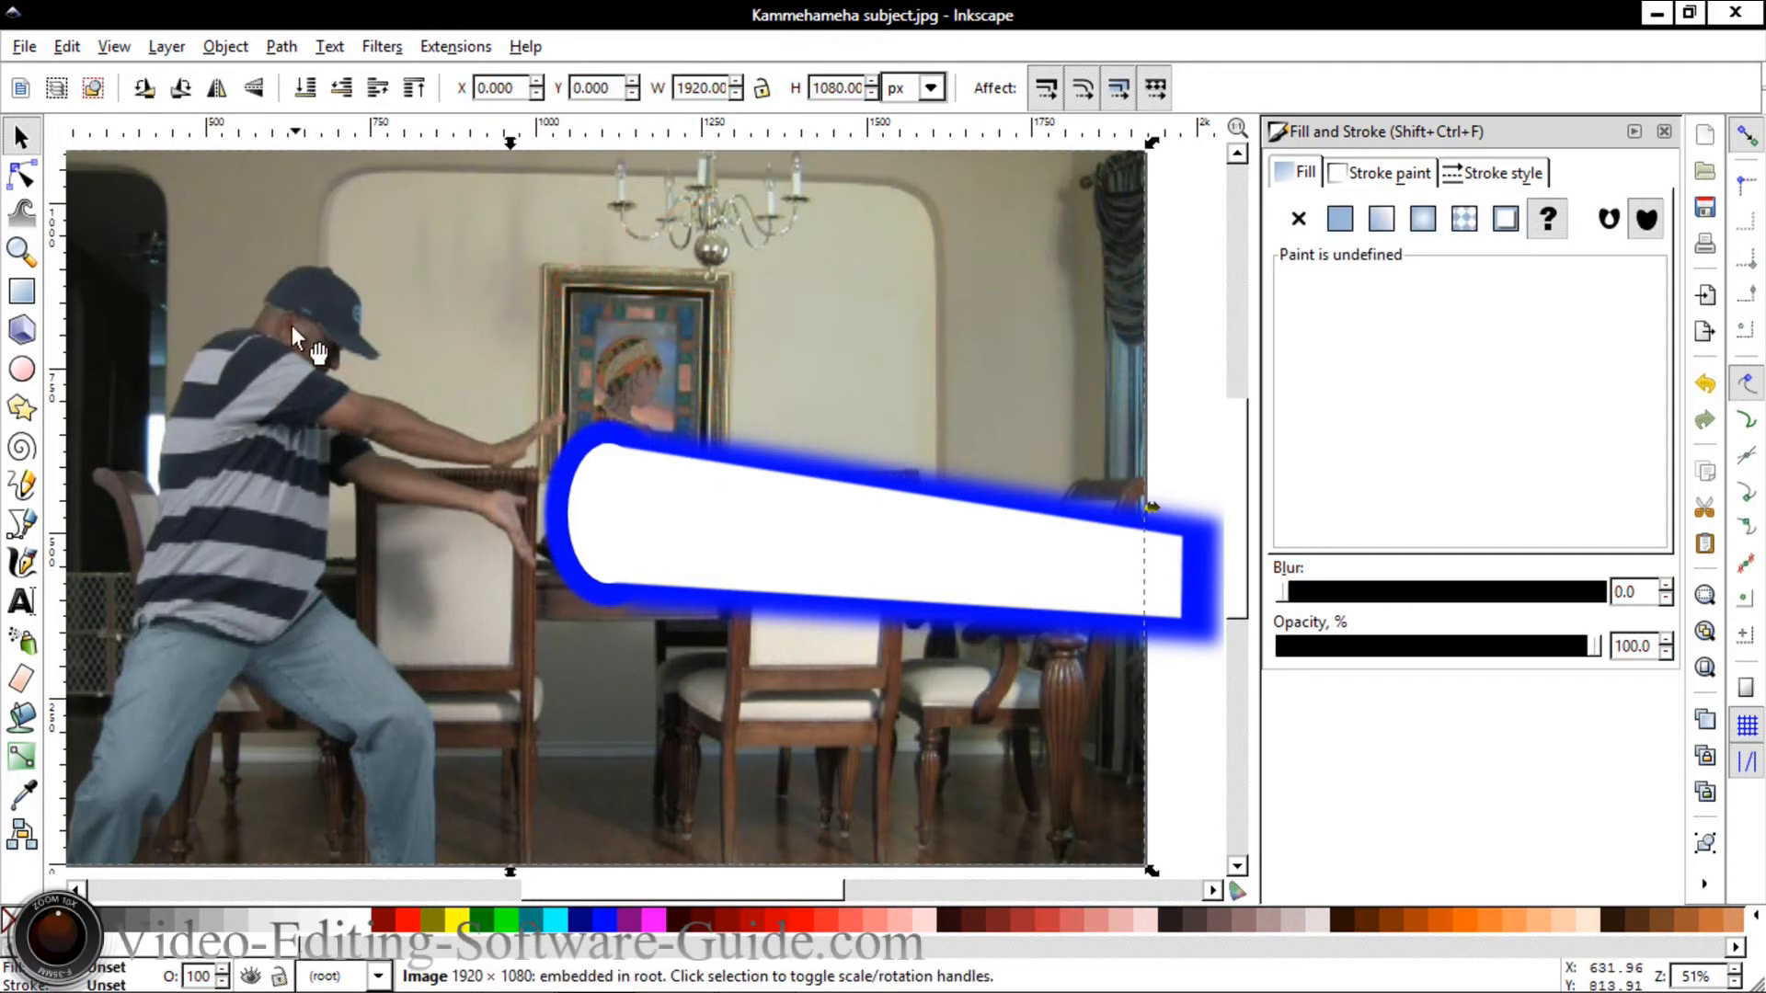
{"action": "left_click_drag", "start_coordinate": [432, 227], "coordinate": [502, 797]}
{"action": "left_click_drag", "start_coordinate": [368, 736], "coordinate": [492, 911]}
{"action": "scroll", "coordinate": [1196, 506], "scroll_direction": "up", "scroll_amount": 4}
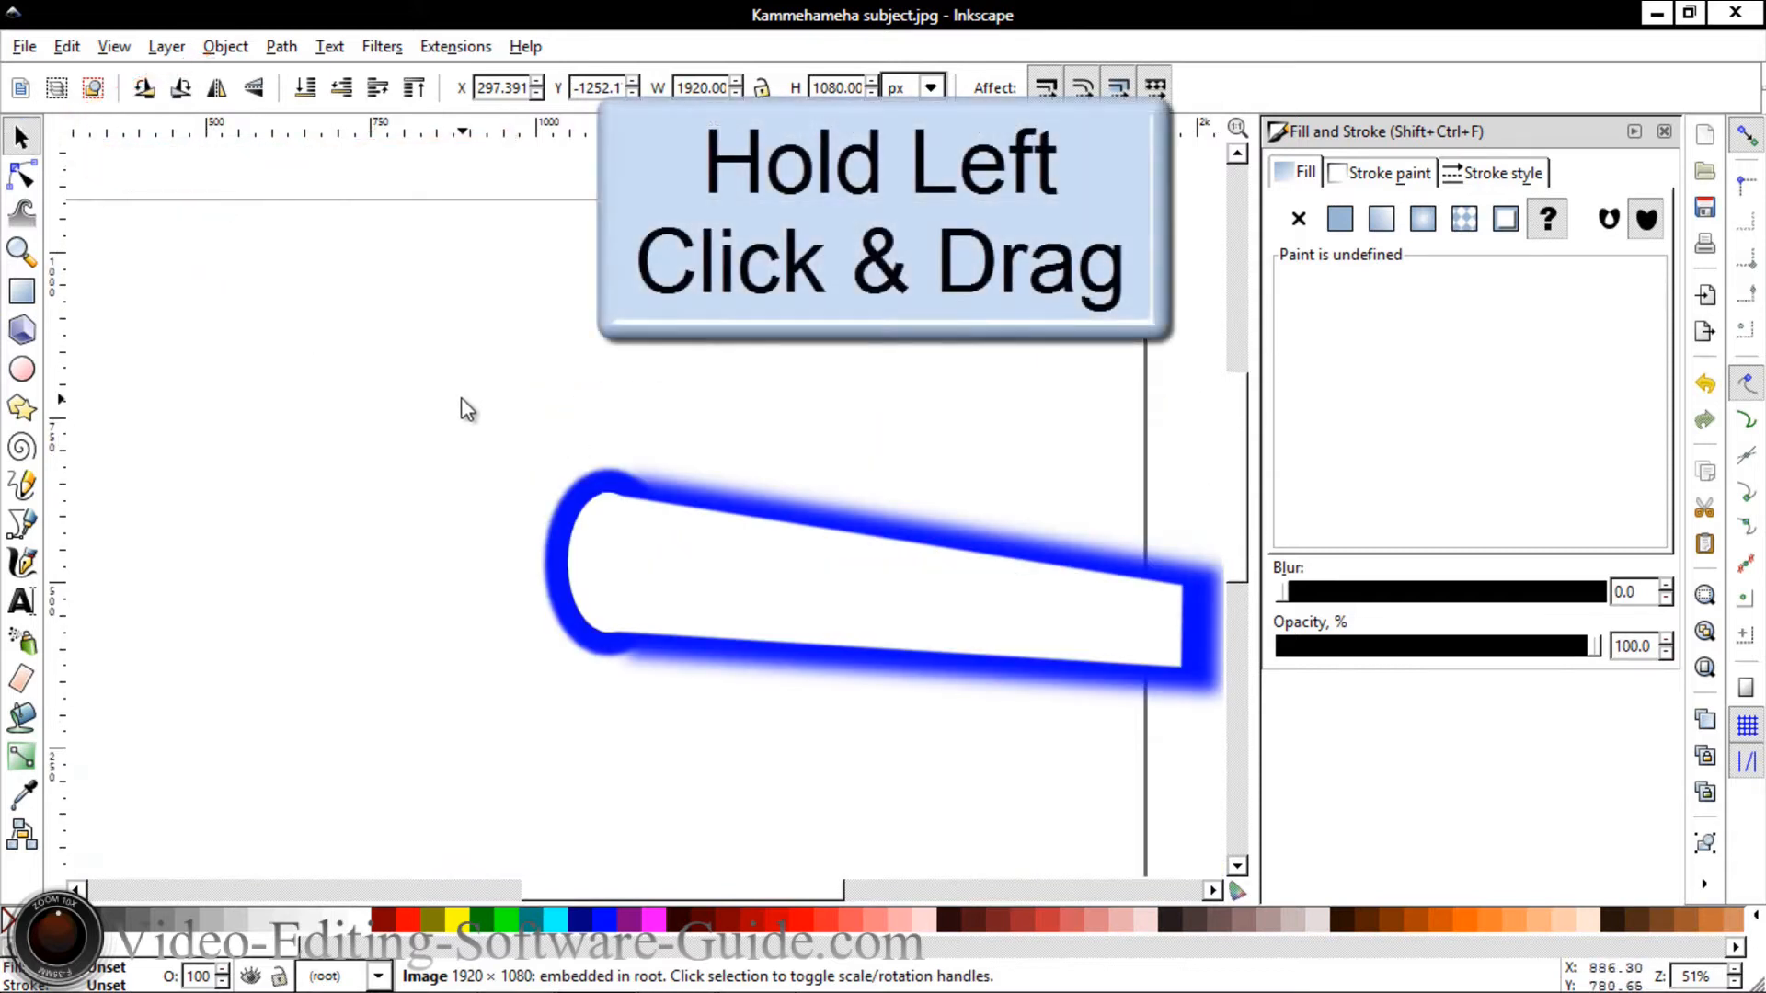
{"action": "left_click_drag", "start_coordinate": [463, 389], "coordinate": [1221, 810]}
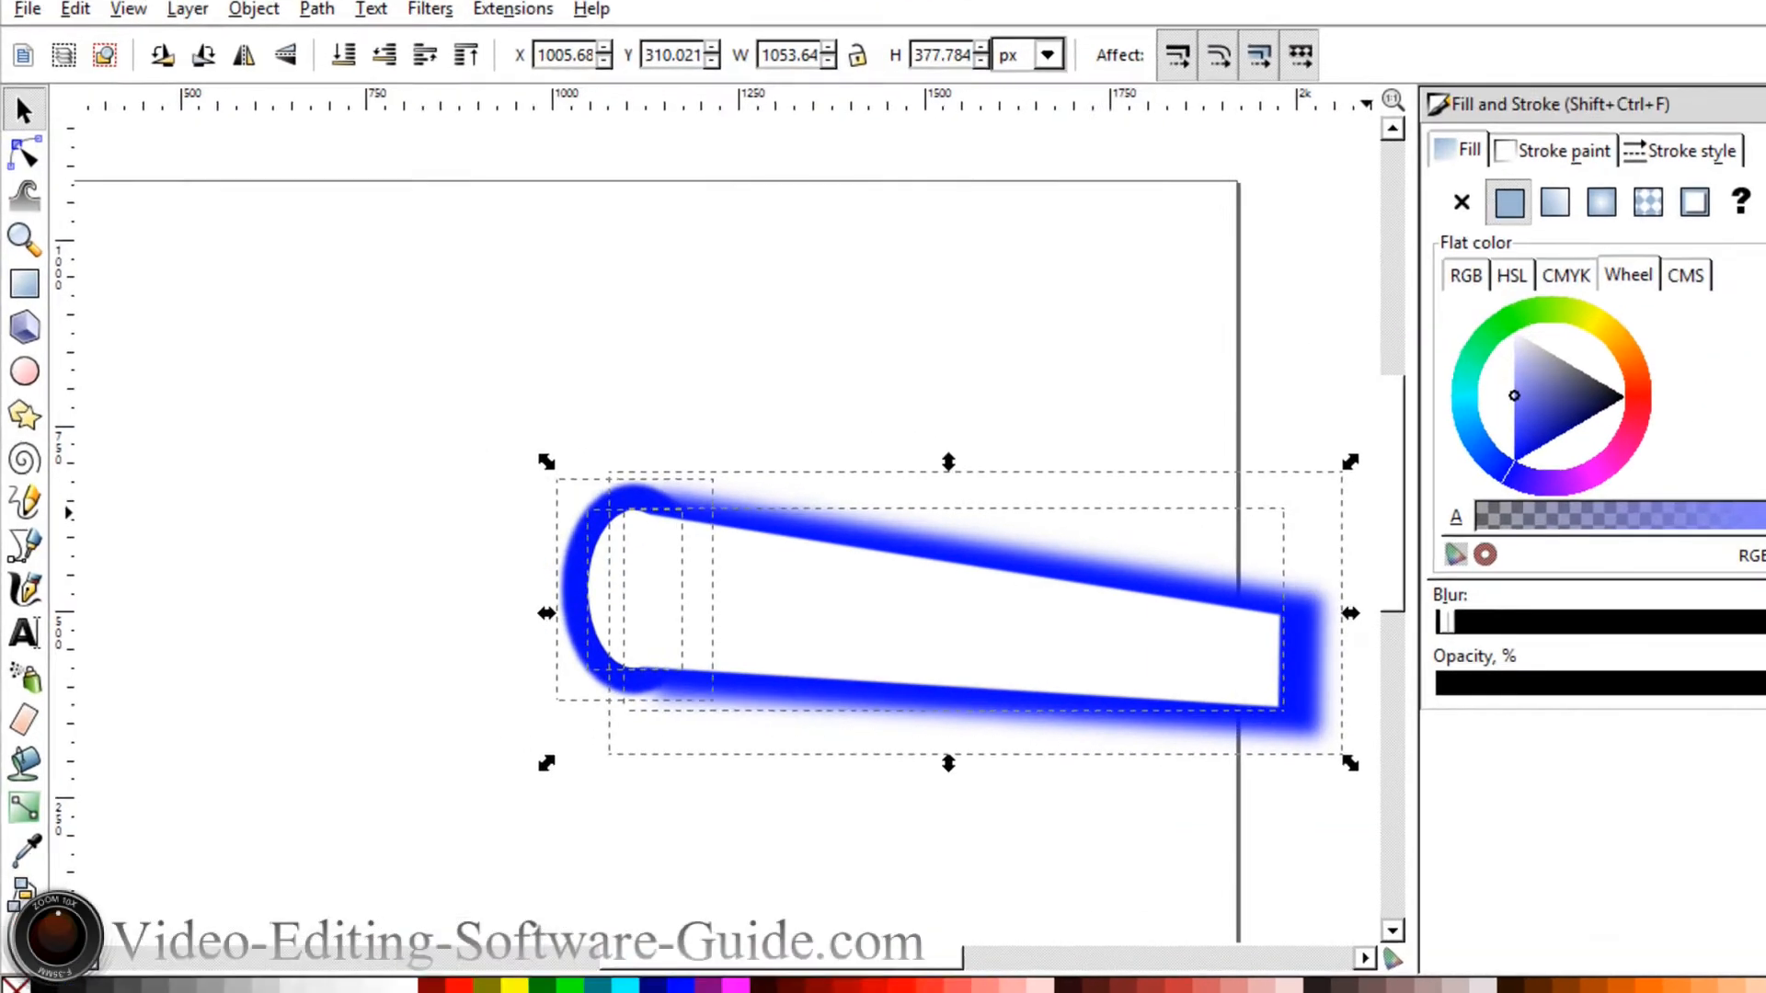
Try setting up a bitmap export of the selected shapes to the Pictures folder with the file name "wawaw".
{"action": "left_click", "coordinate": [1704, 331]}
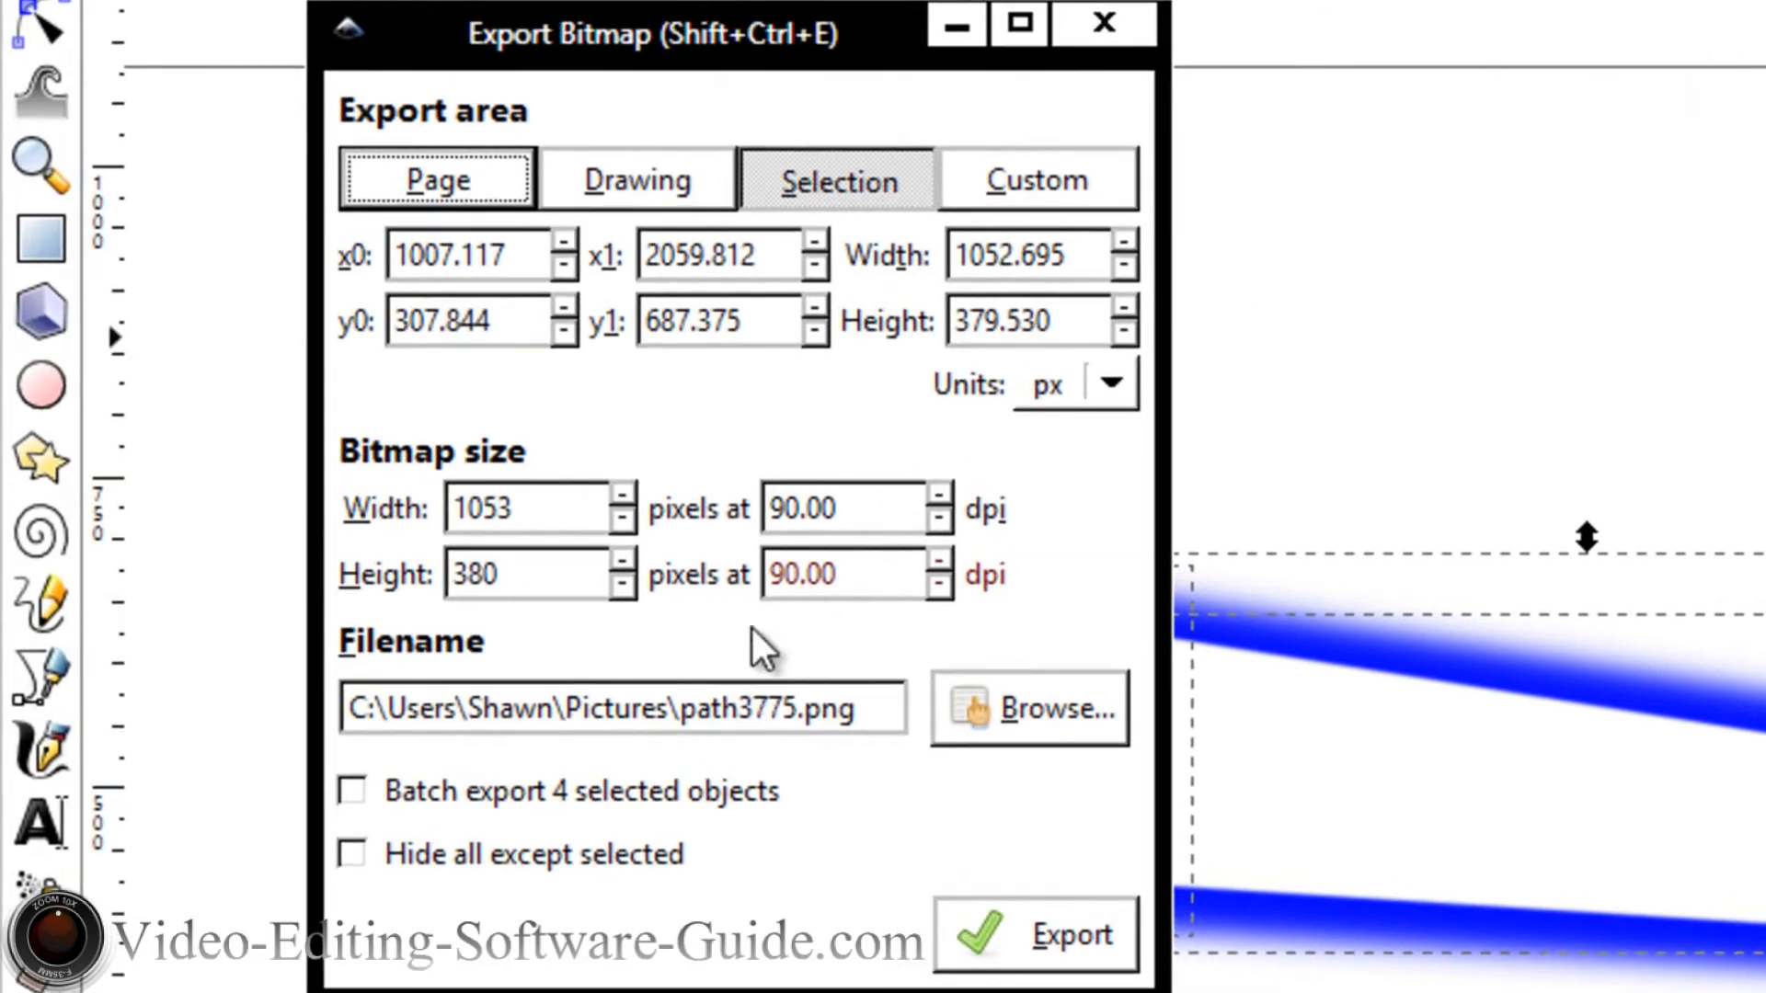
{"action": "left_click_drag", "start_coordinate": [870, 709], "coordinate": [701, 710]}
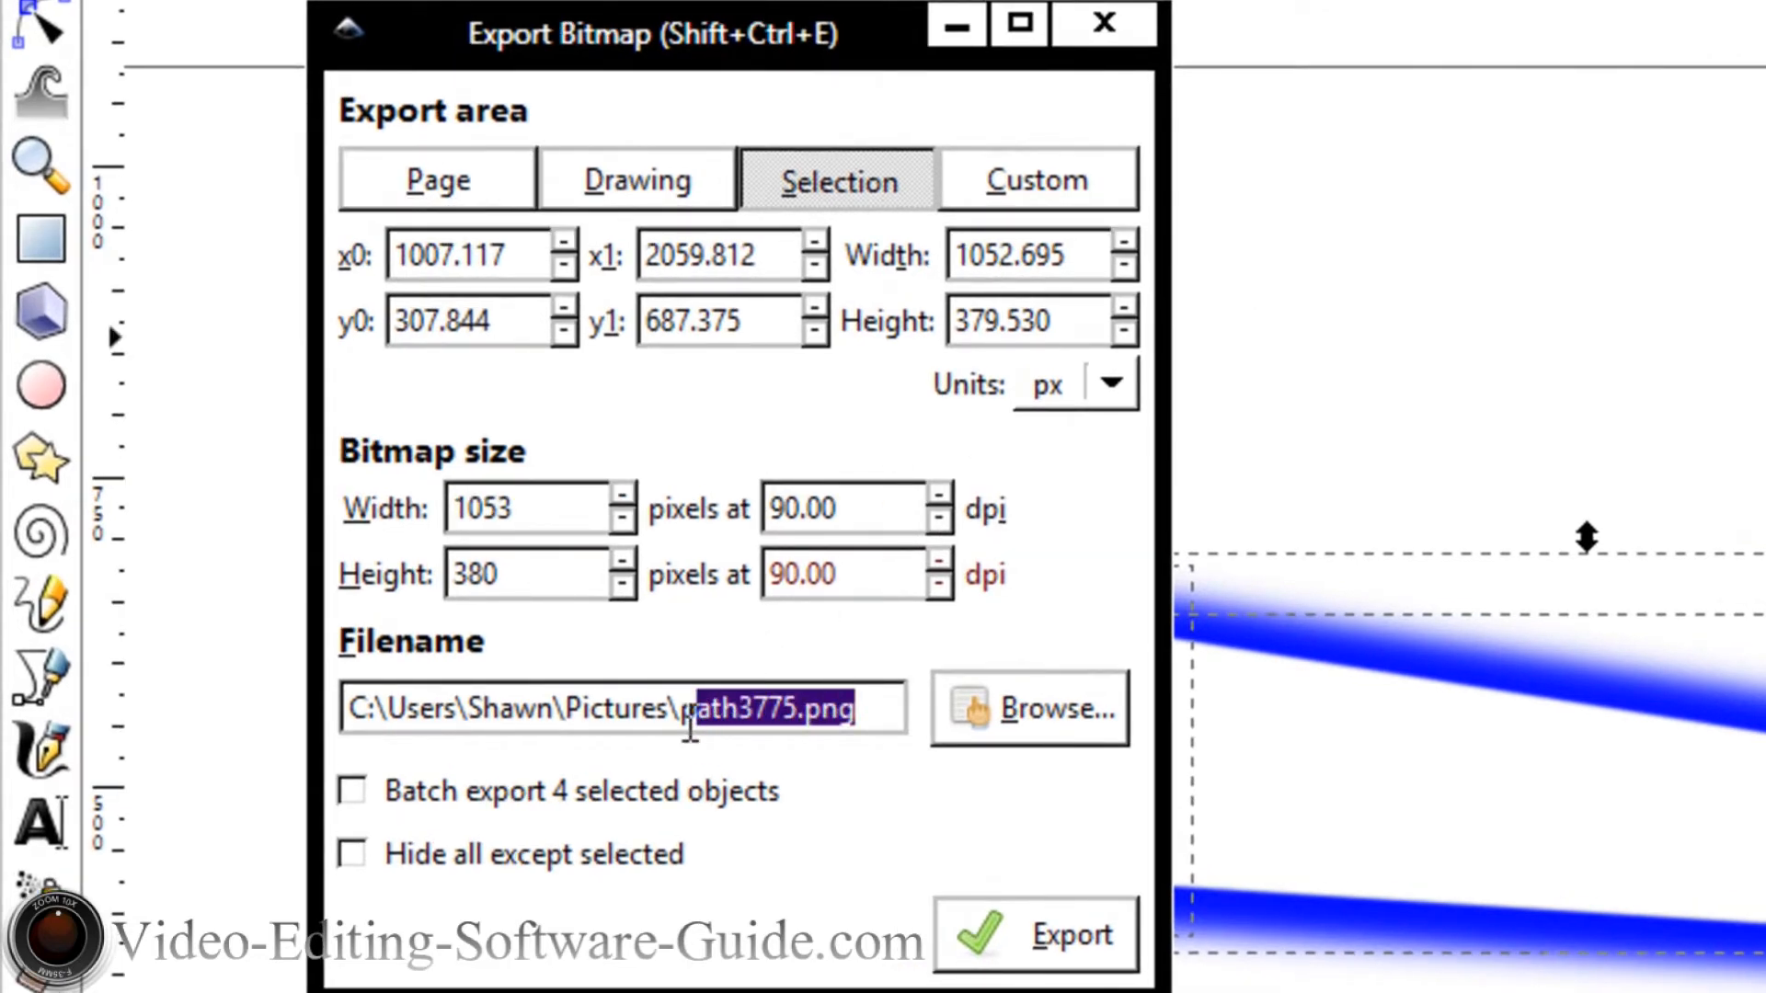
{"action": "left_click_drag", "start_coordinate": [690, 725], "coordinate": [682, 727]}
{"action": "type", "text": "wawaw"}
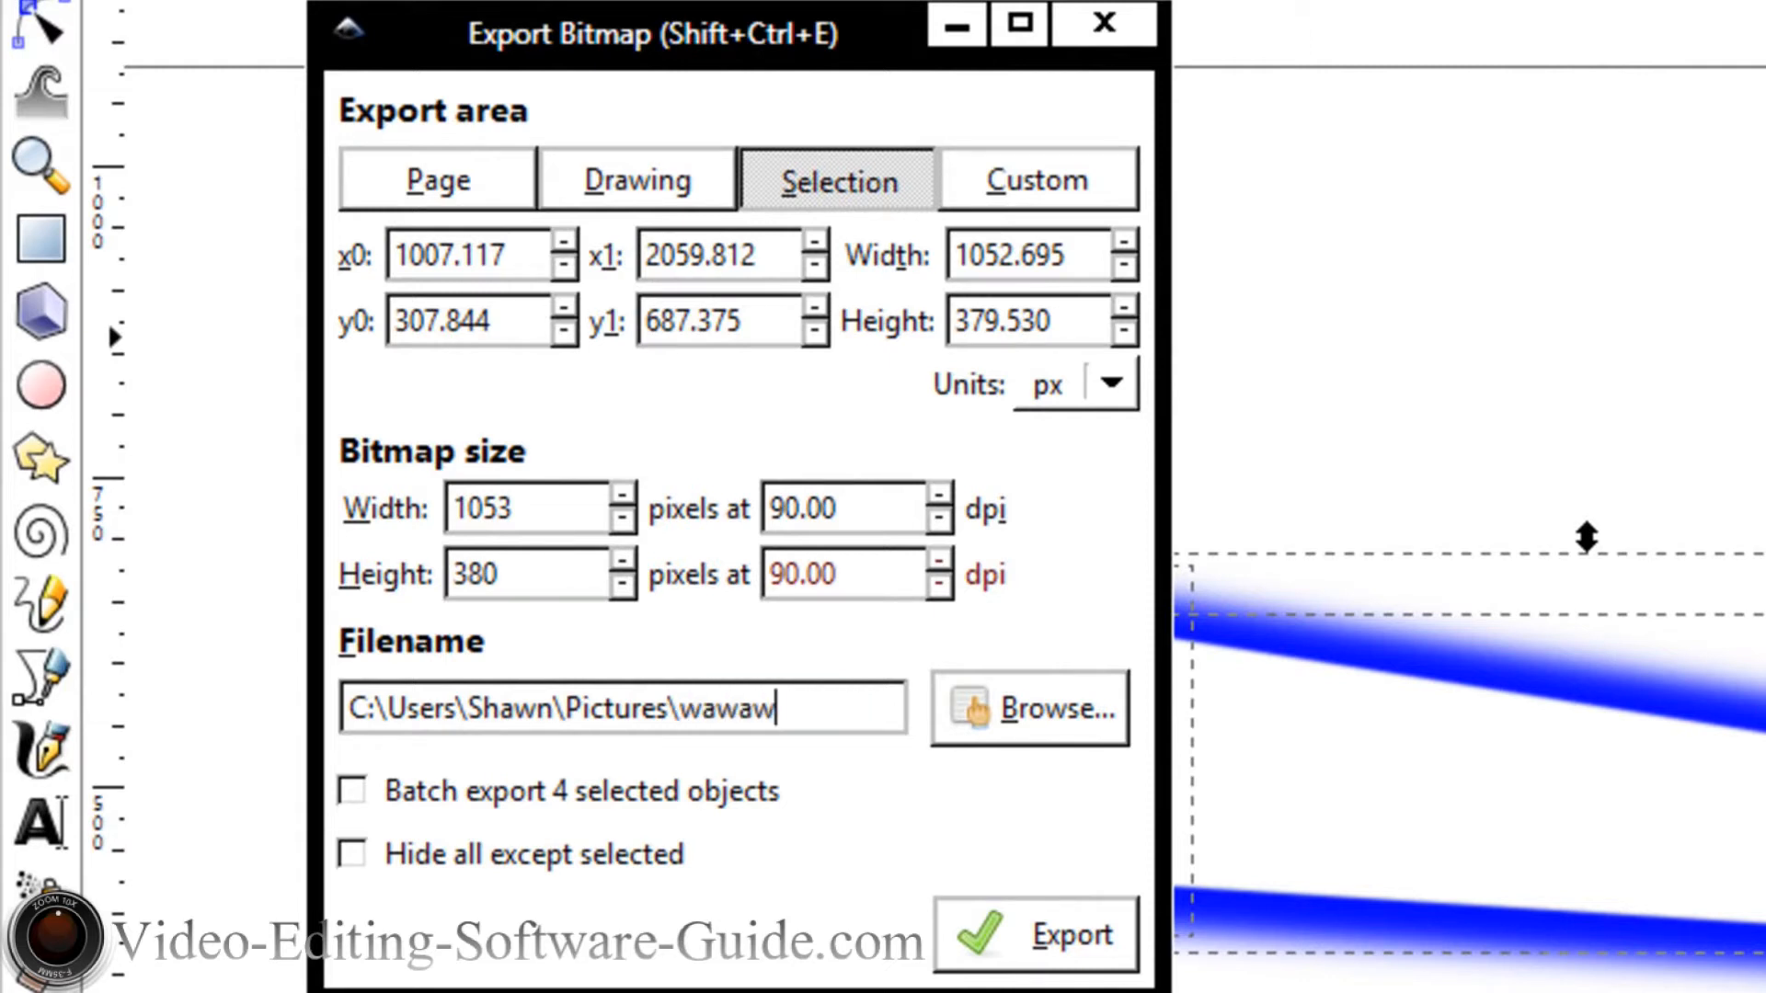
{"action": "left_click", "coordinate": [1003, 706]}
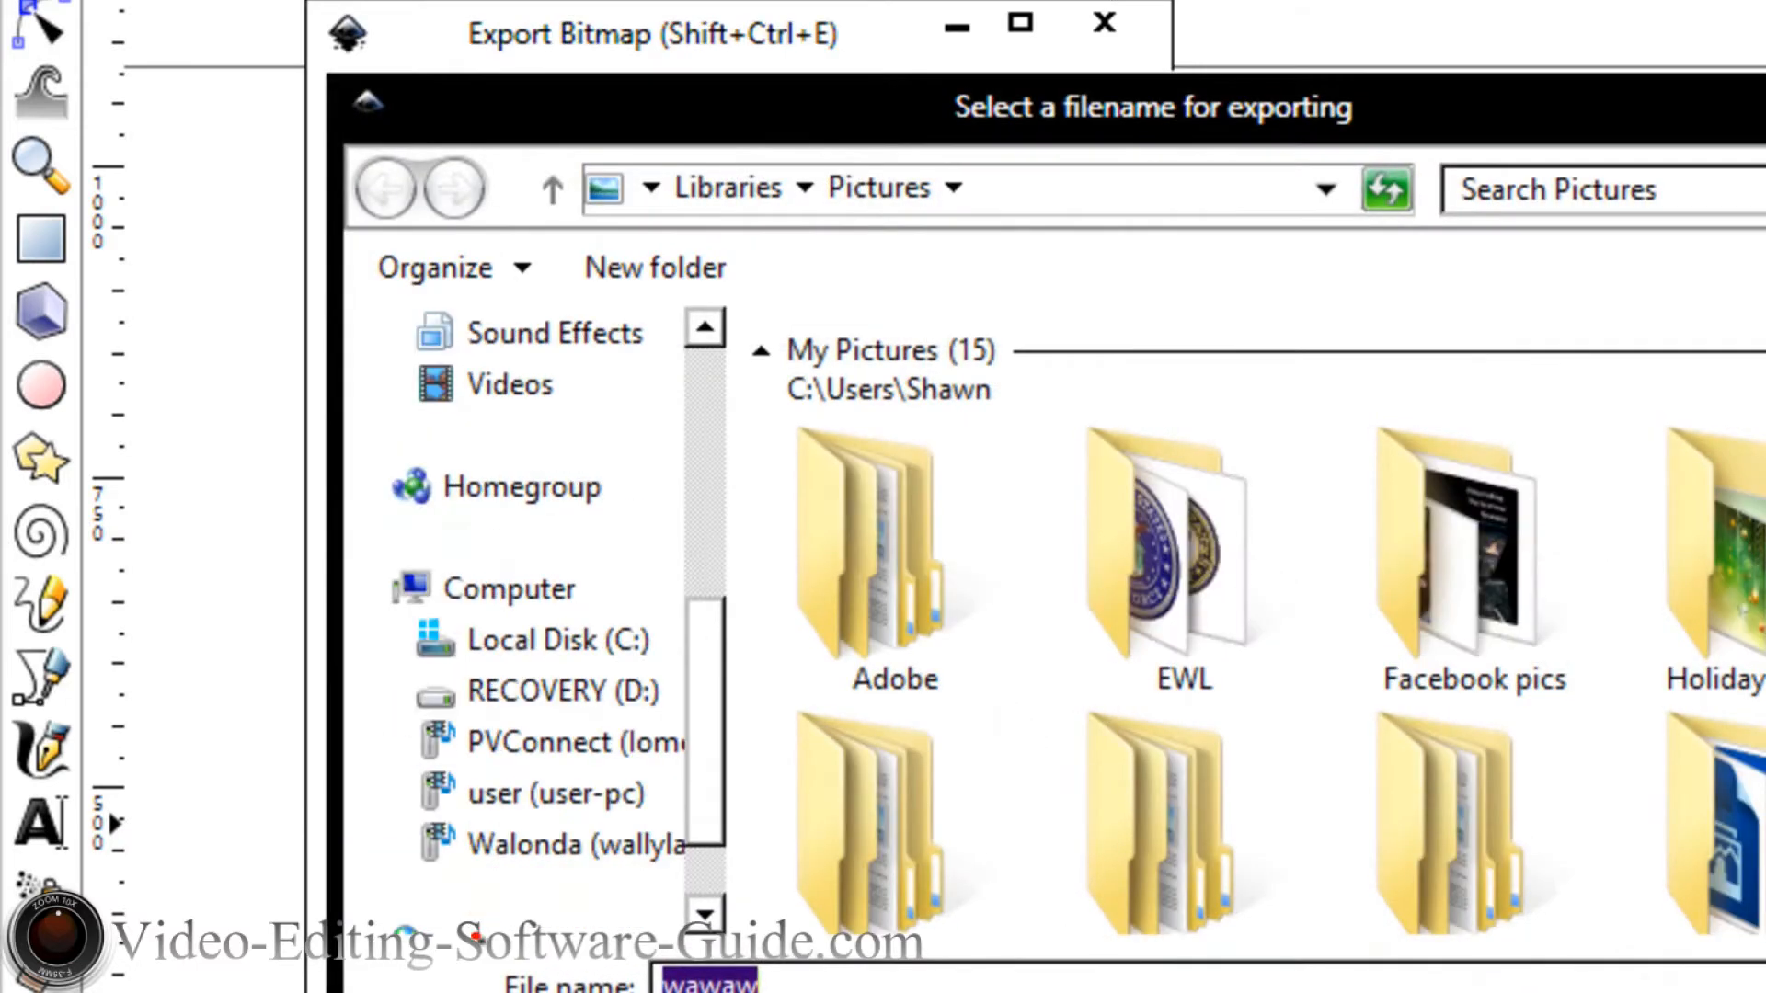
{"action": "key", "text": "Escape"}
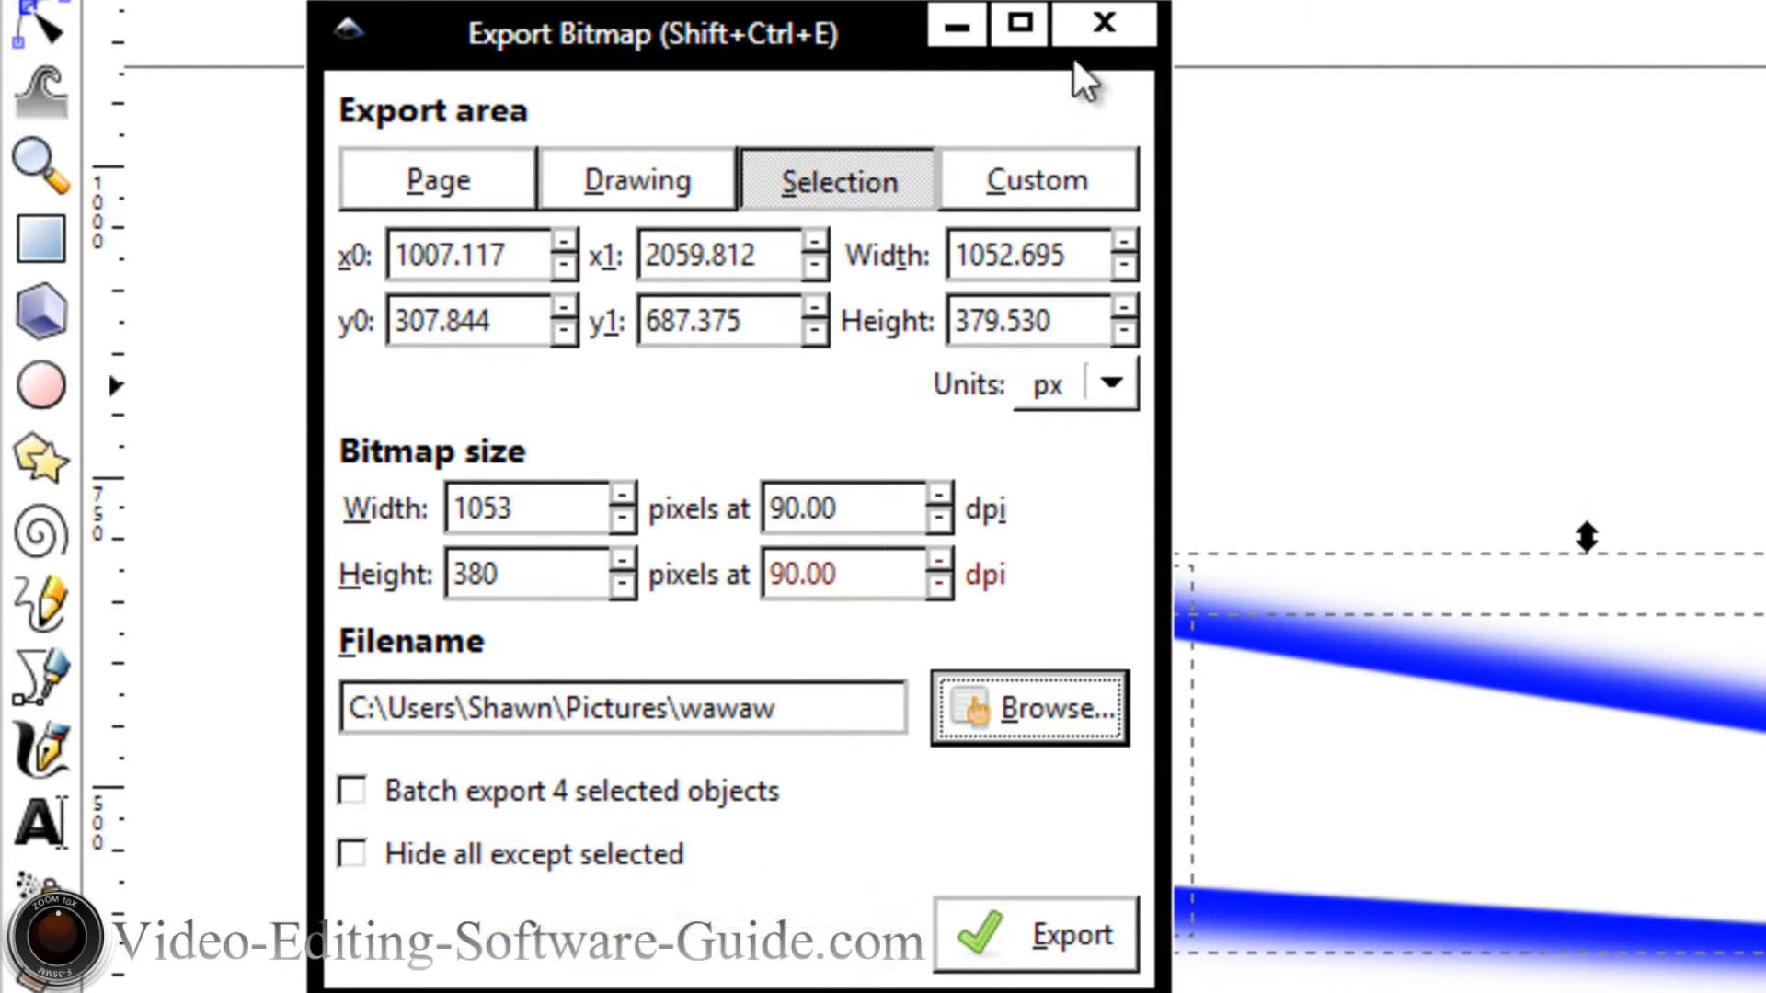
{"action": "left_click", "coordinate": [1117, 25]}
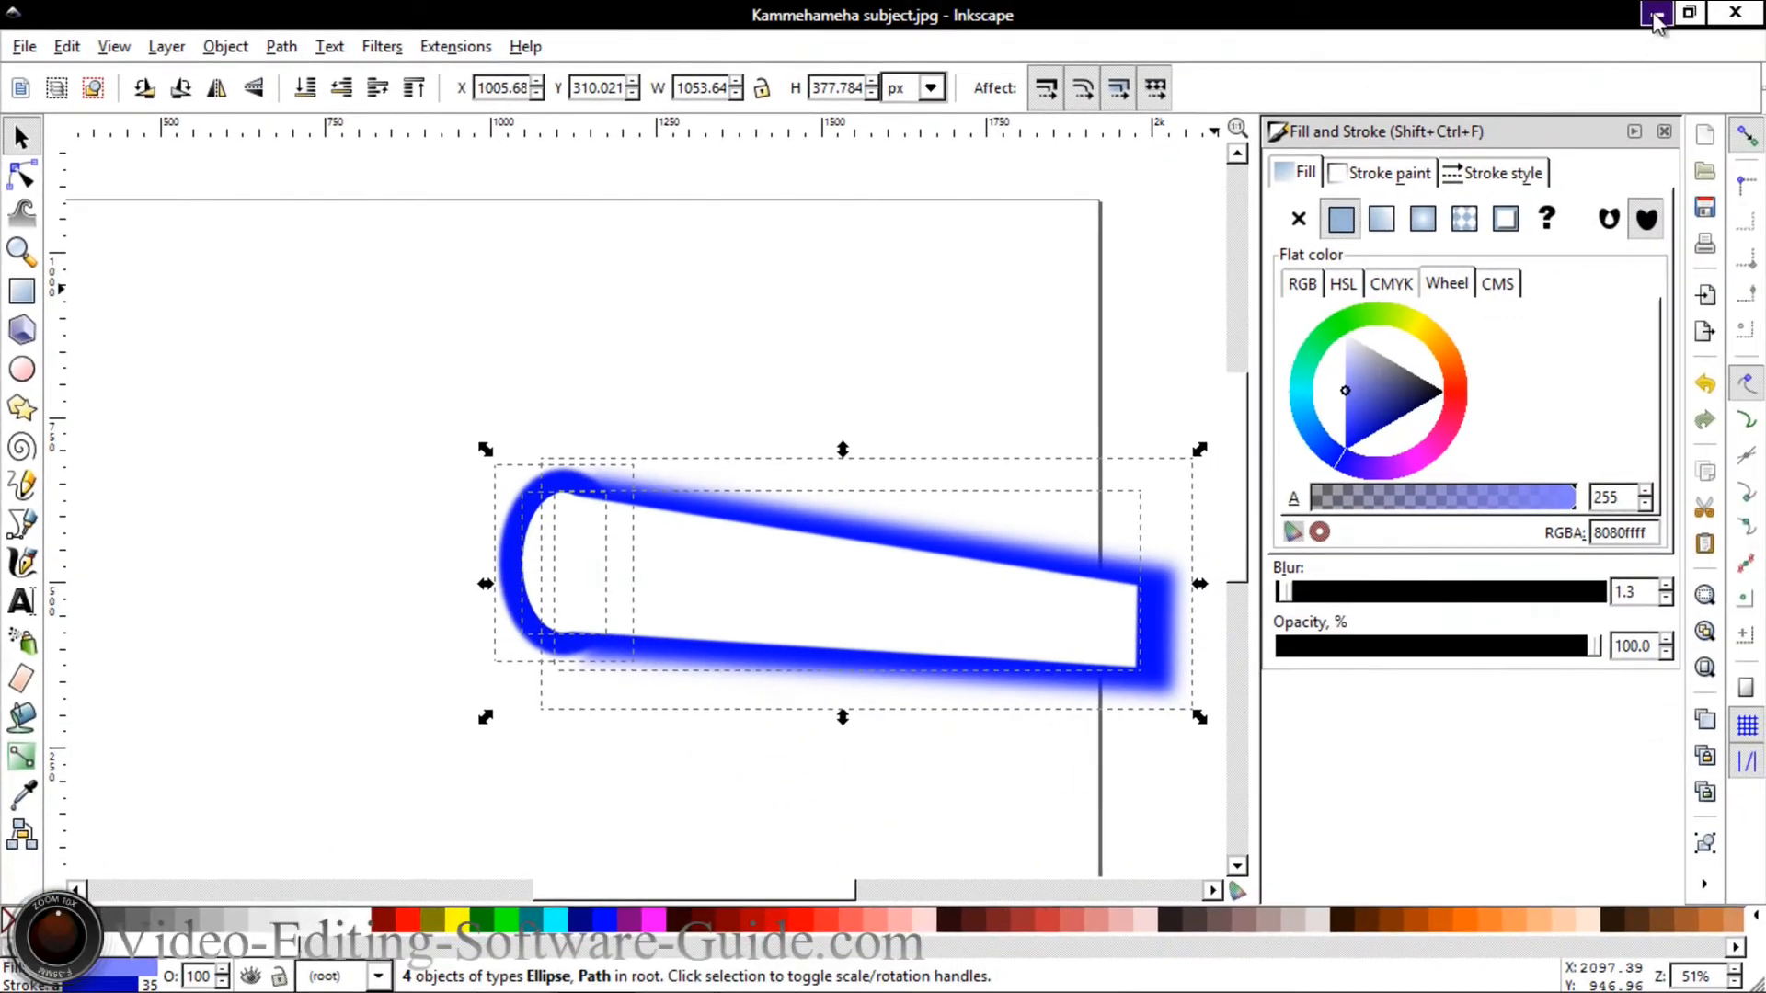
Switch to PowerDirector and place the Kamehameha Wave image on video track 2 at the start of the second Kamehameha Effect clip.
{"action": "left_click", "coordinate": [1655, 16]}
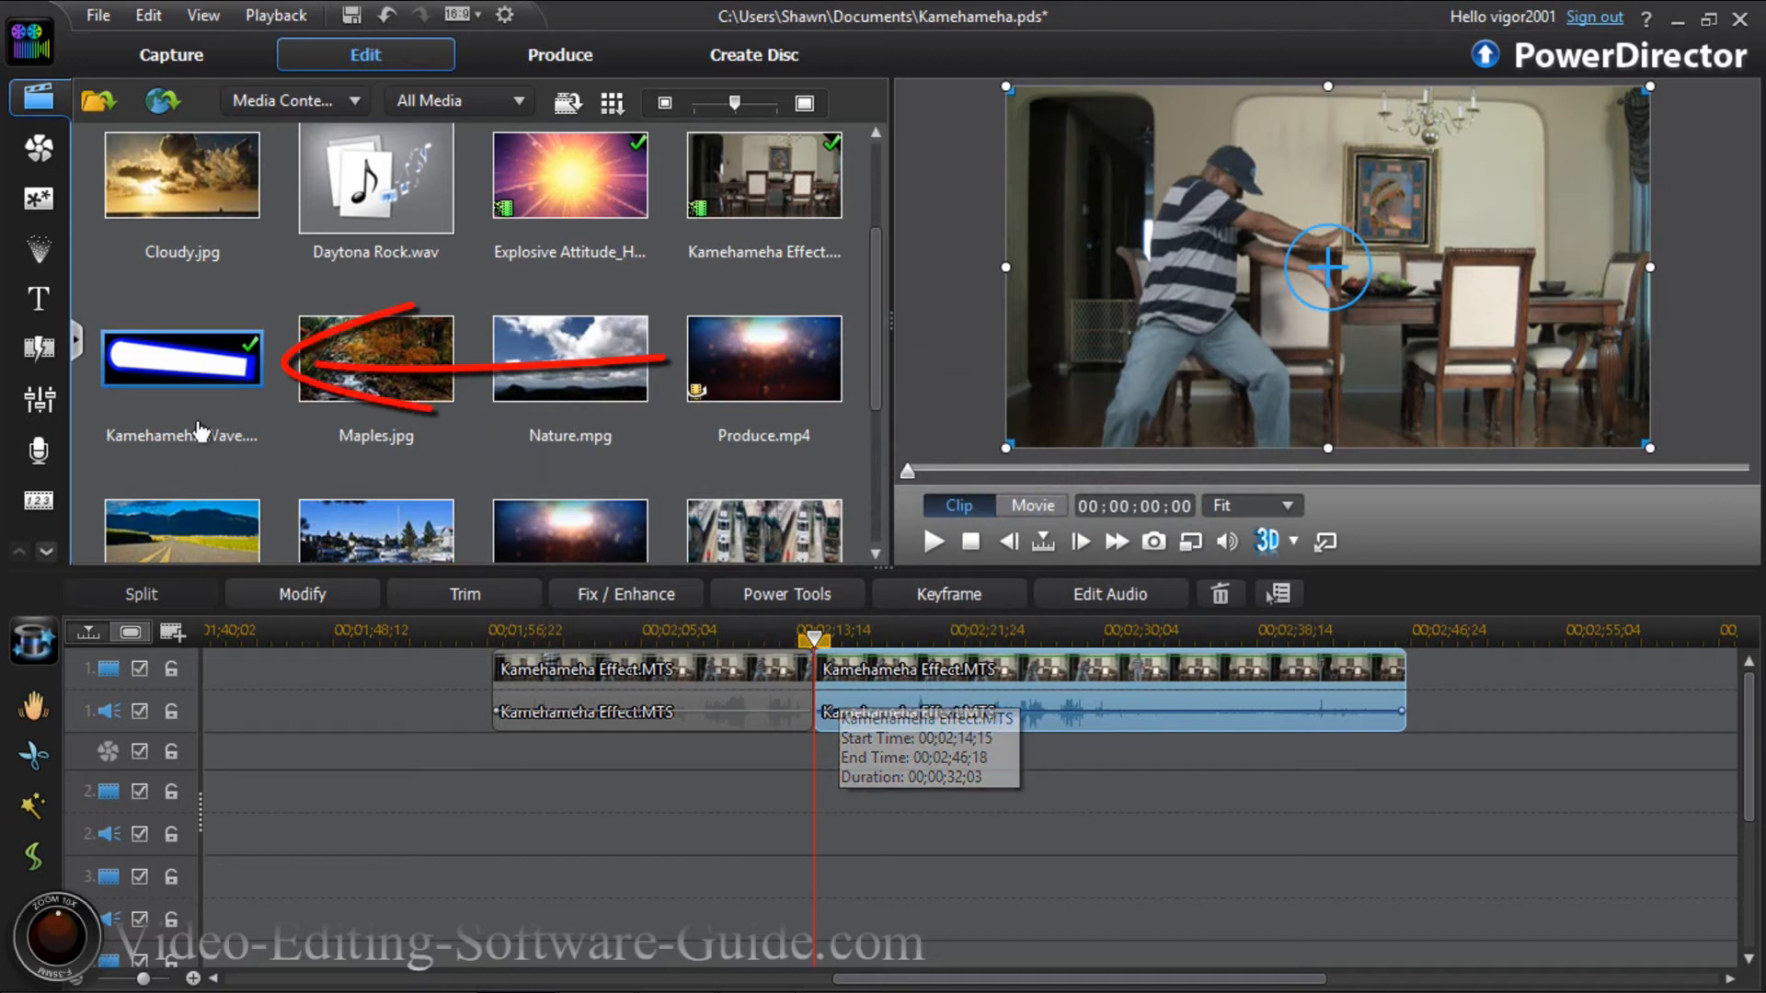
{"action": "mouse_move", "coordinate": [196, 372]}
{"action": "left_mouse_down"}
{"action": "mouse_move", "coordinate": [396, 597]}
{"action": "mouse_move", "coordinate": [819, 798]}
{"action": "left_mouse_up"}
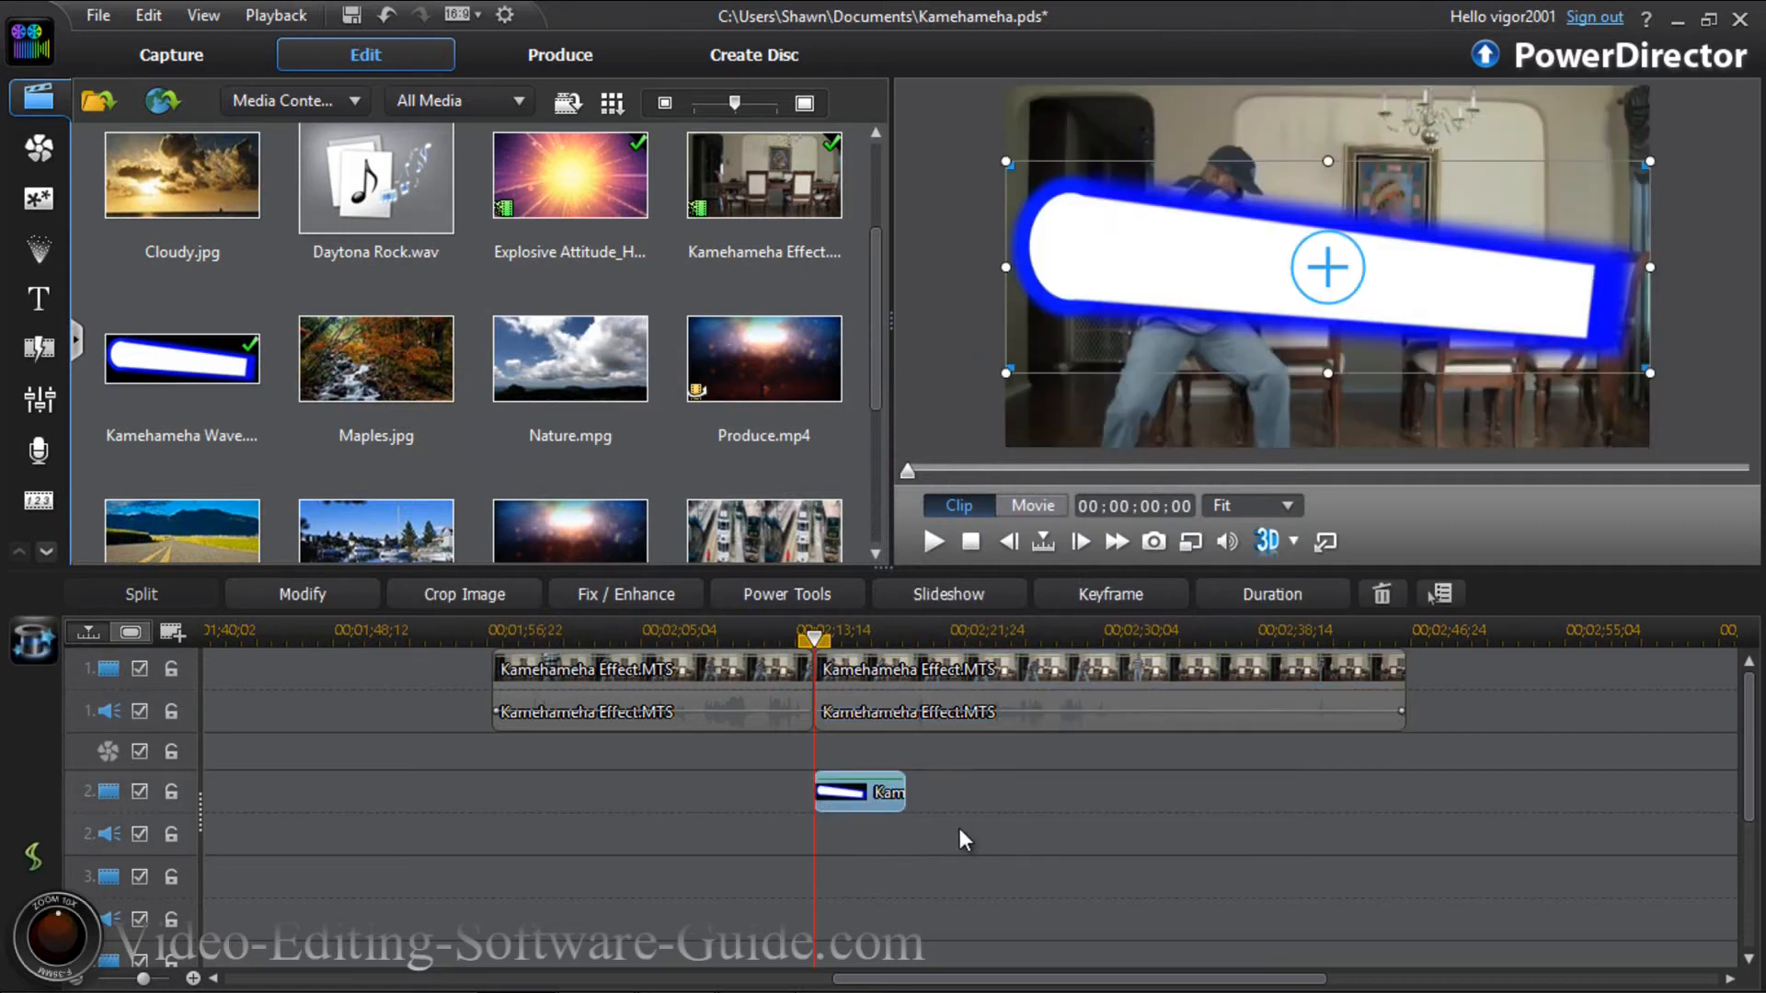
Split the second Kamehameha Effect clip at 00;00;05;20, at the end of the blast pose.
{"action": "left_click_drag", "start_coordinate": [821, 643], "coordinate": [917, 677]}
{"action": "left_click", "coordinate": [918, 681]}
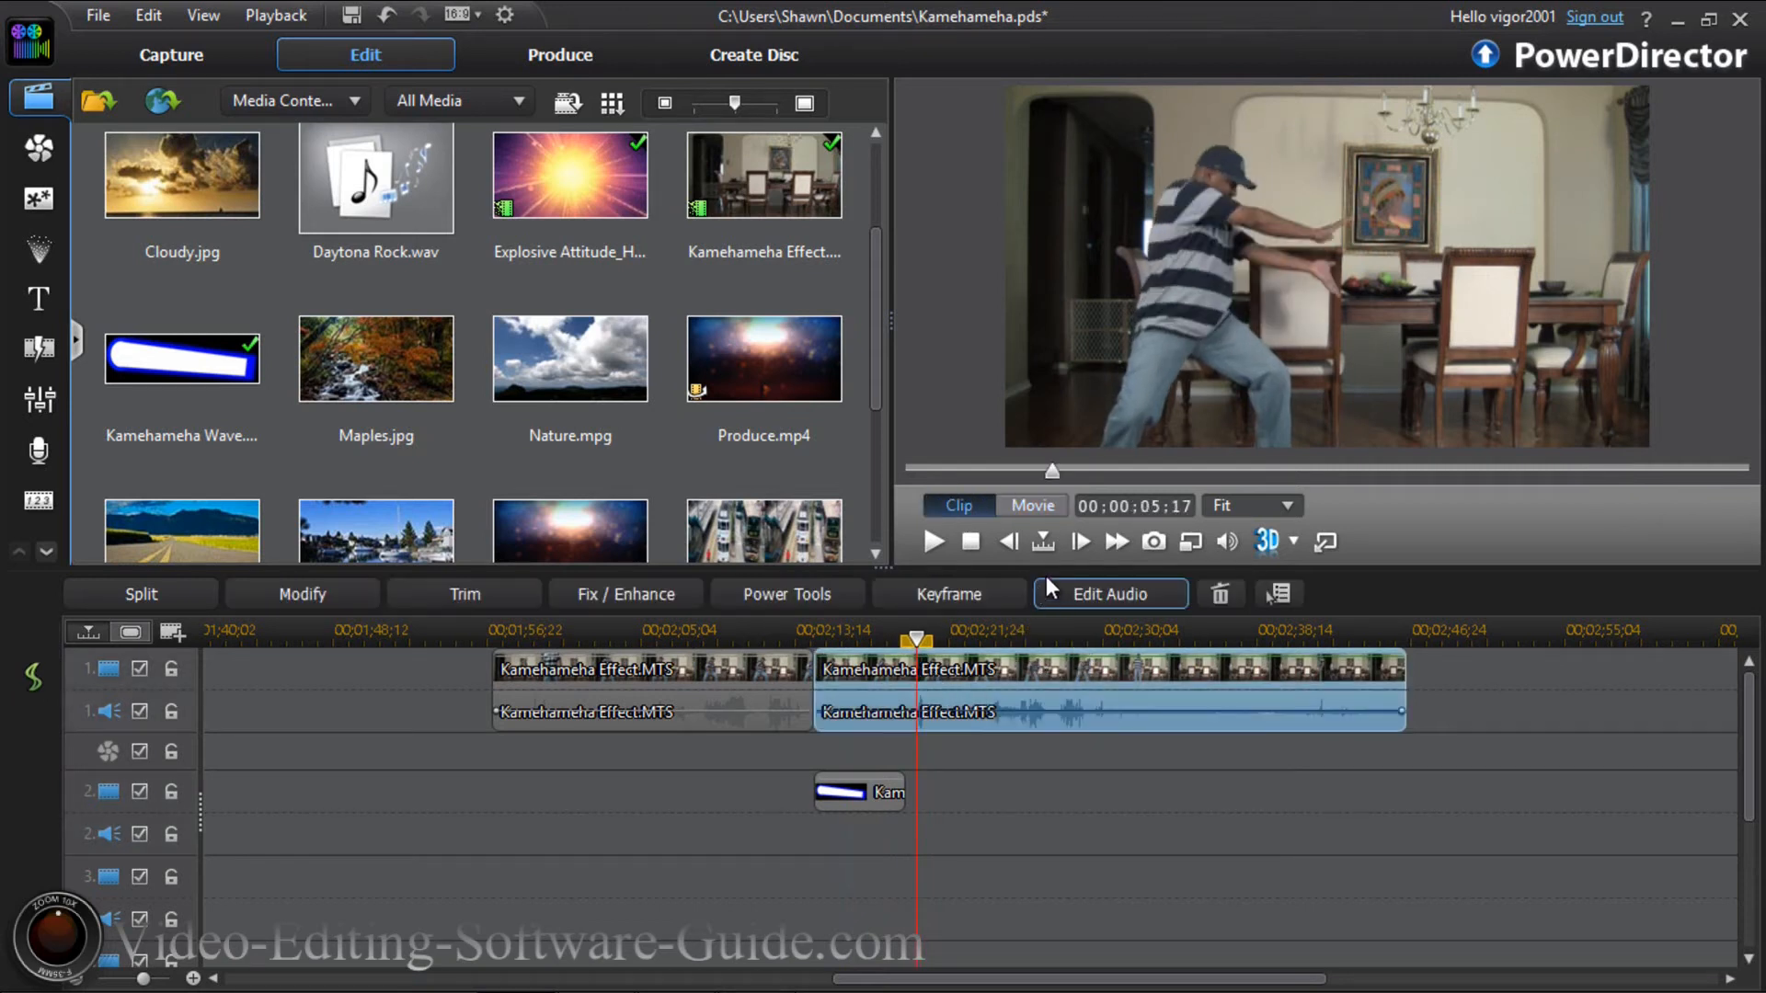
{"action": "left_click", "coordinate": [1076, 544]}
{"action": "left_click", "coordinate": [1076, 543]}
{"action": "left_click", "coordinate": [1076, 544]}
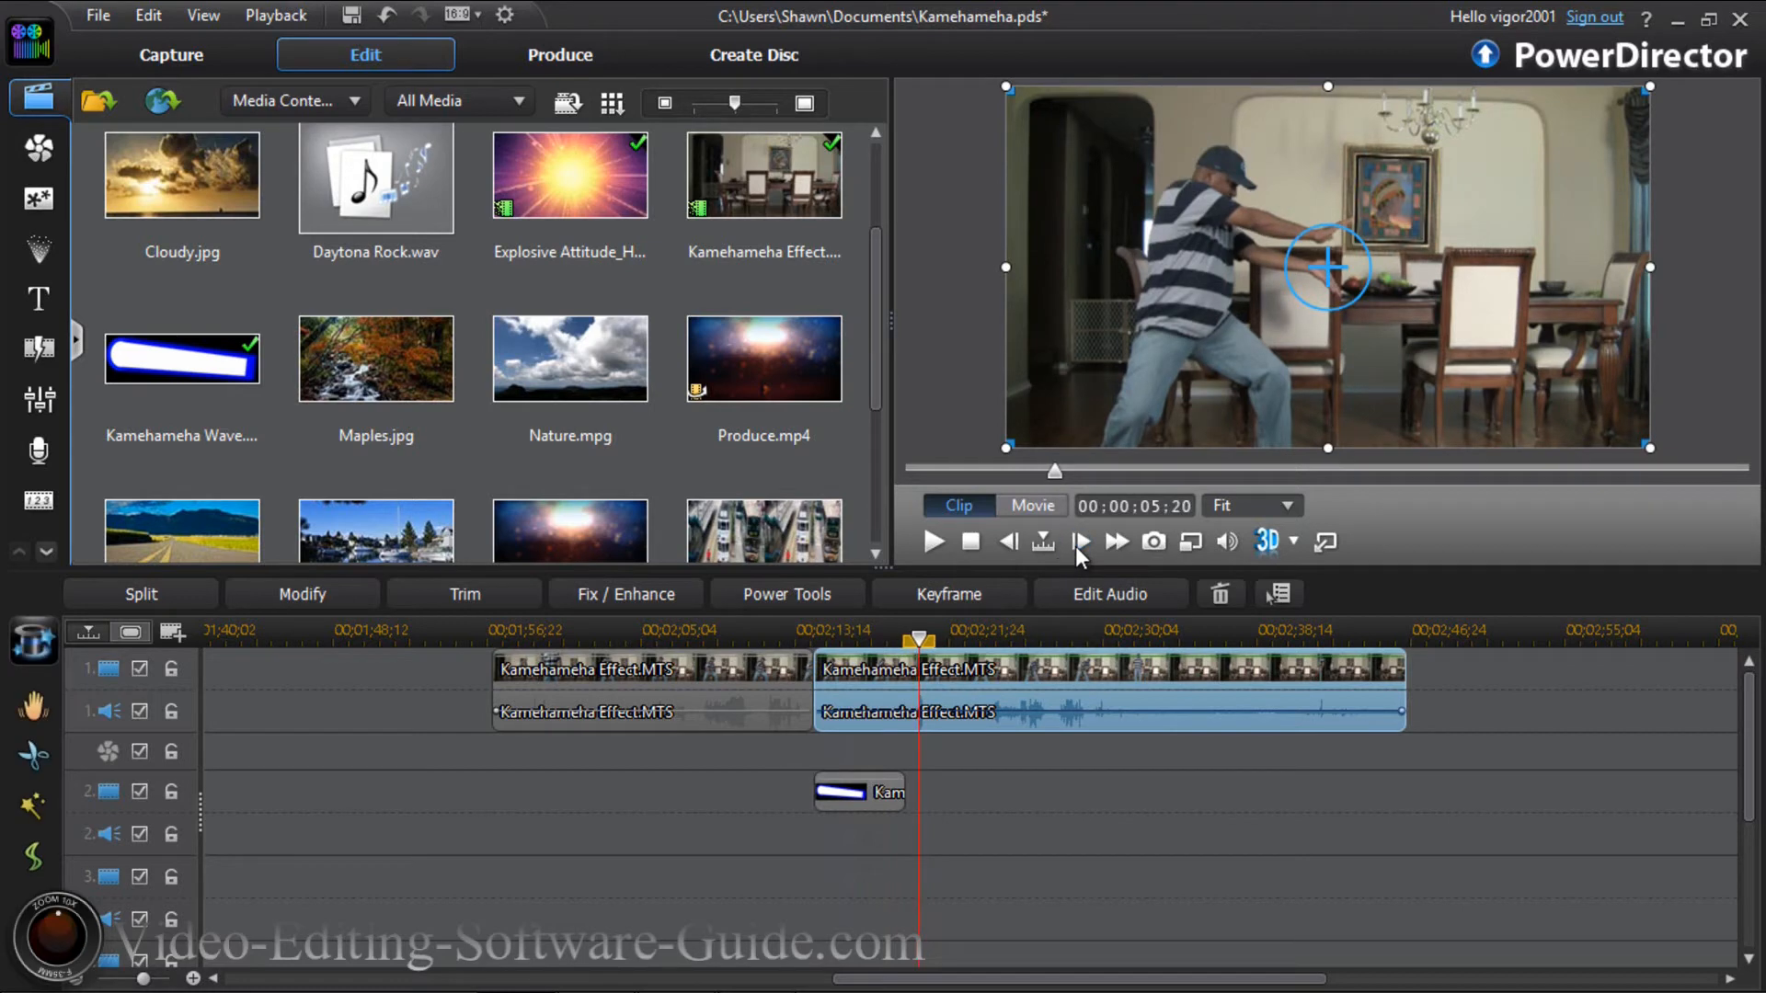
{"action": "left_click", "coordinate": [1078, 542]}
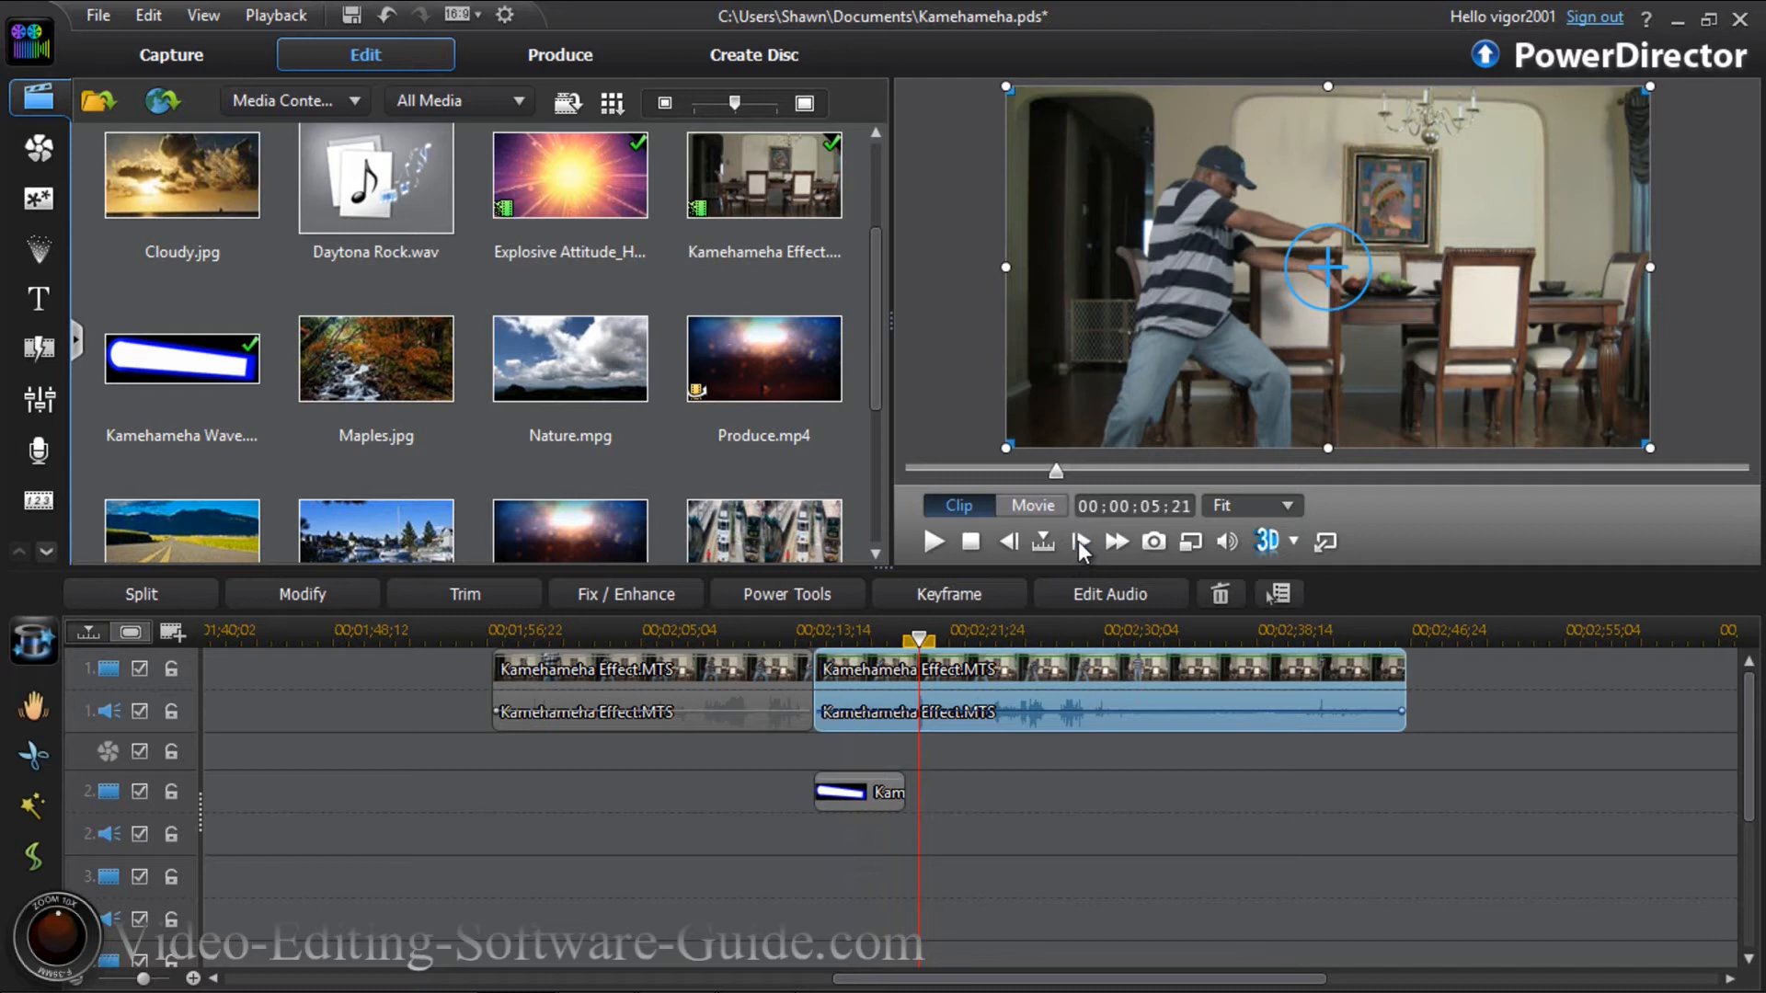
{"action": "left_click", "coordinate": [1011, 544]}
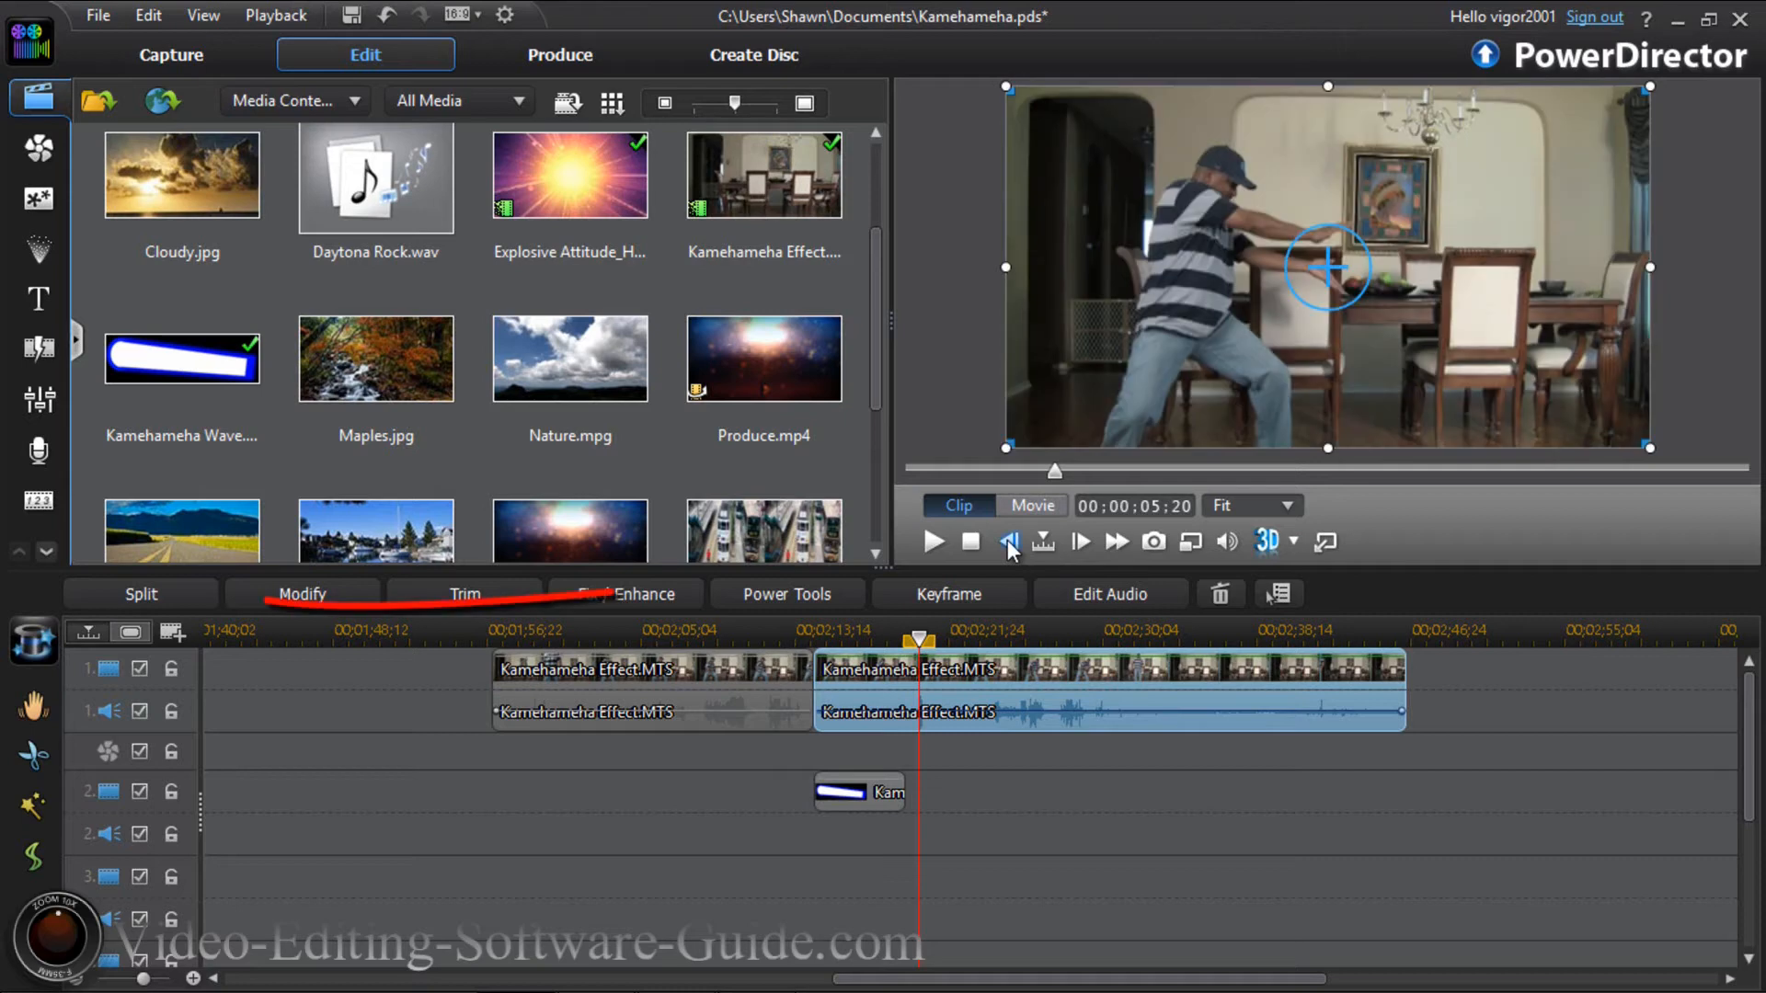
{"action": "left_click", "coordinate": [160, 596]}
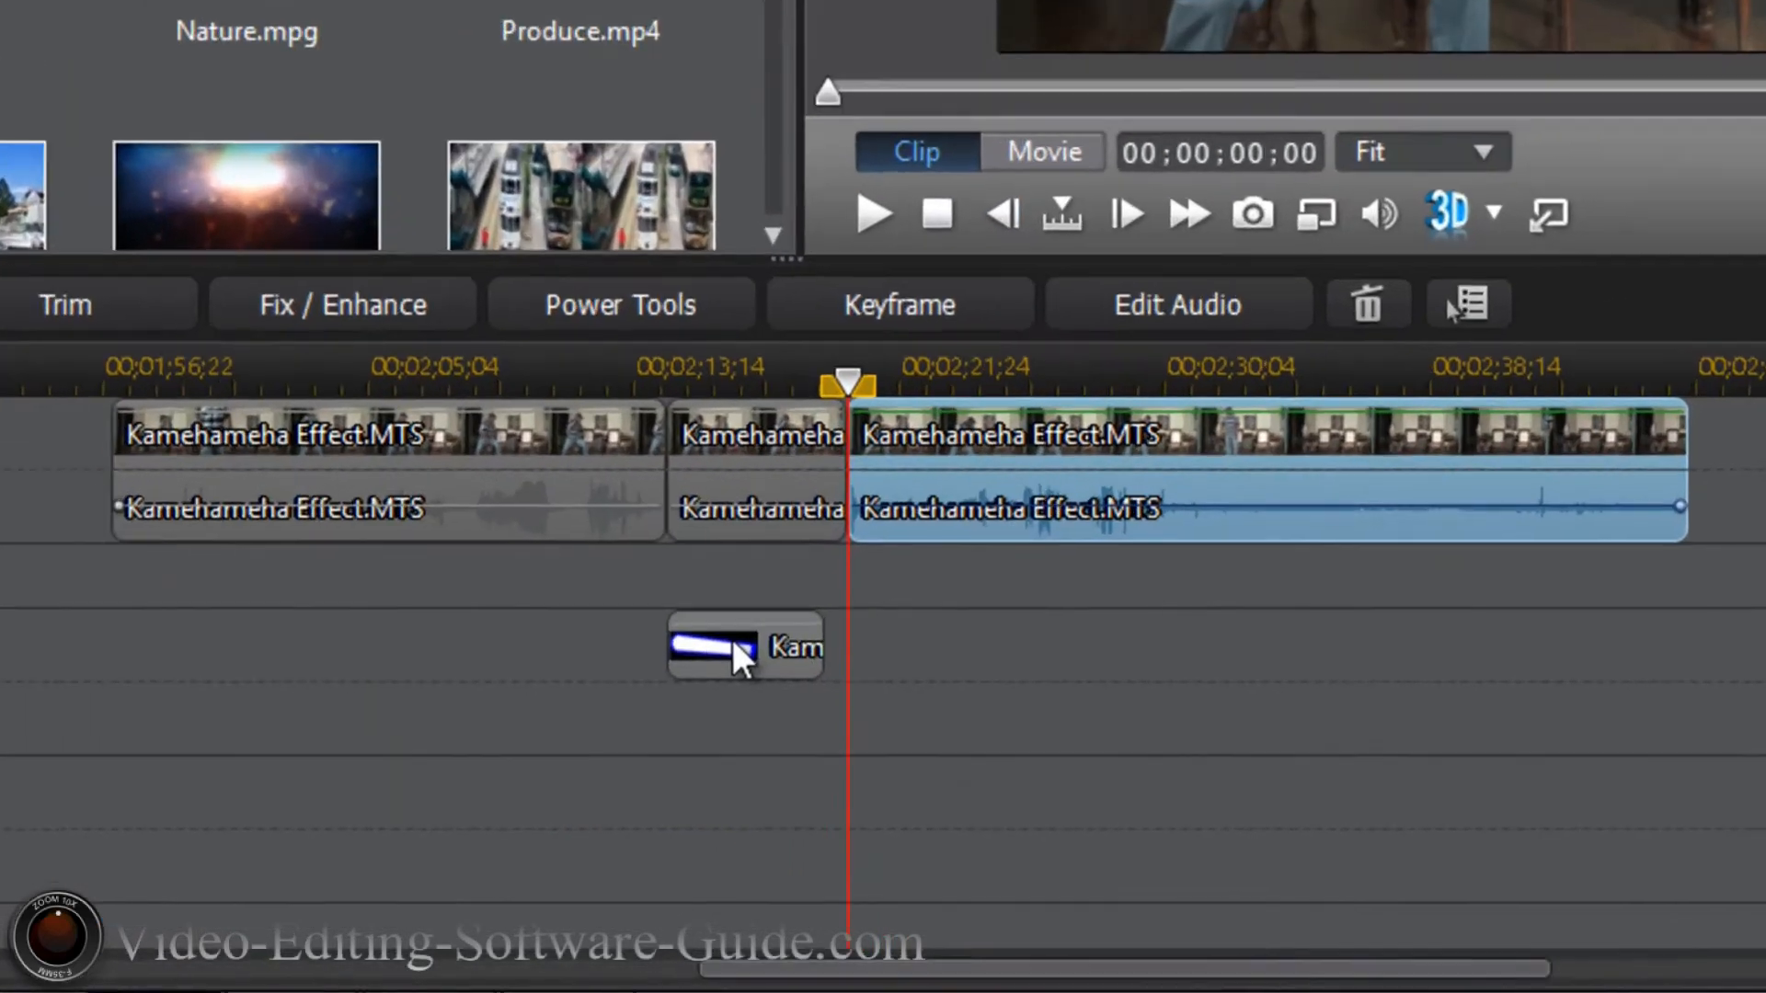
Extend the Kamehameha Wave image on track 2 to a duration of 00;00;05;20, matching the split clip above.
{"action": "left_click", "coordinate": [854, 786]}
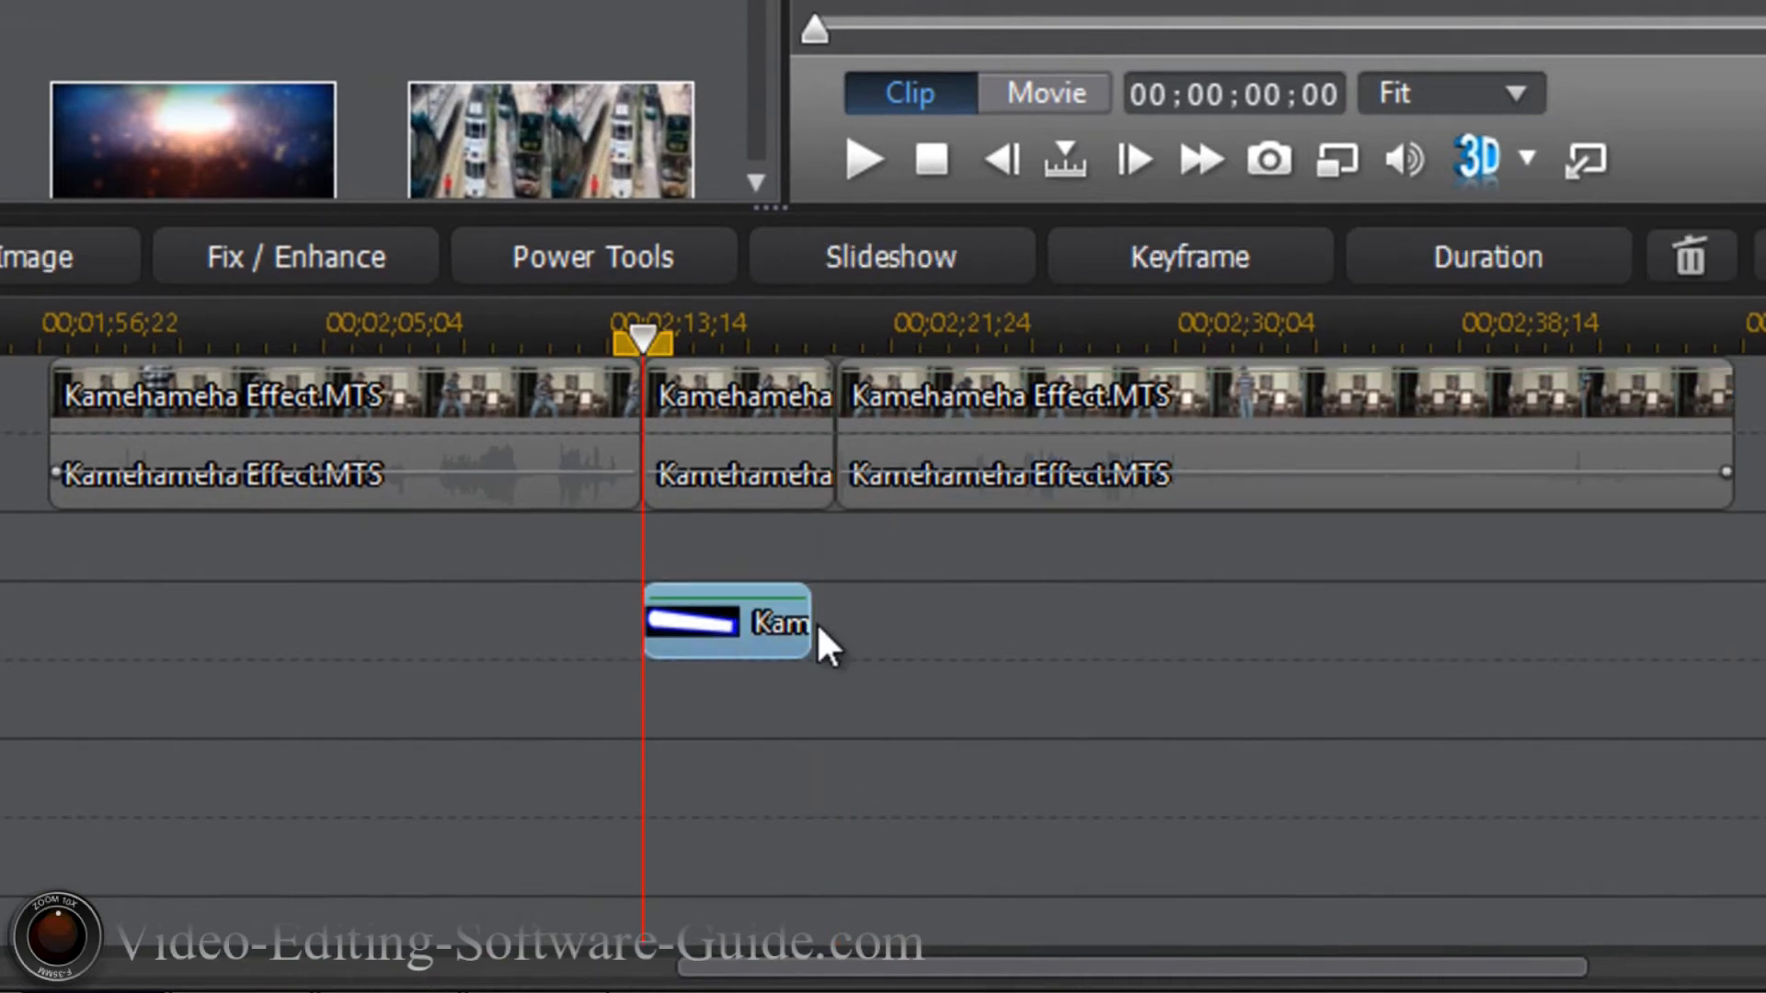
{"action": "left_click_drag", "start_coordinate": [812, 630], "coordinate": [832, 629]}
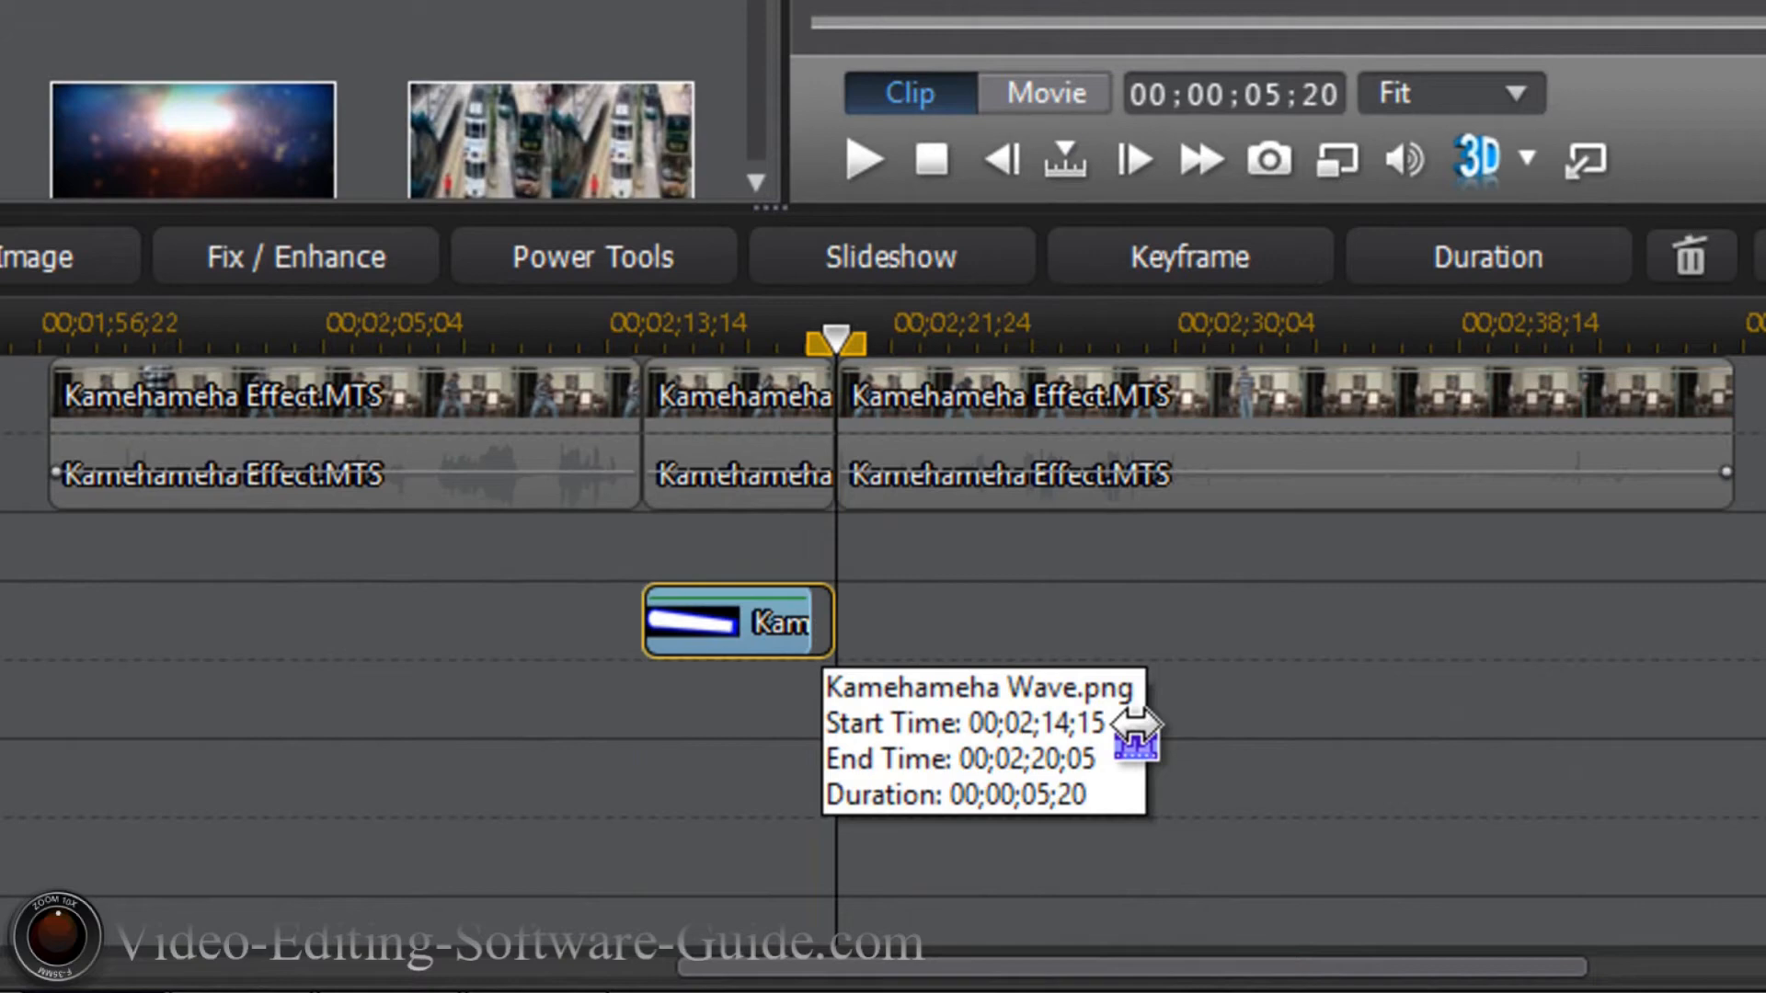
{"action": "left_click_drag", "start_coordinate": [833, 629], "coordinate": [834, 629]}
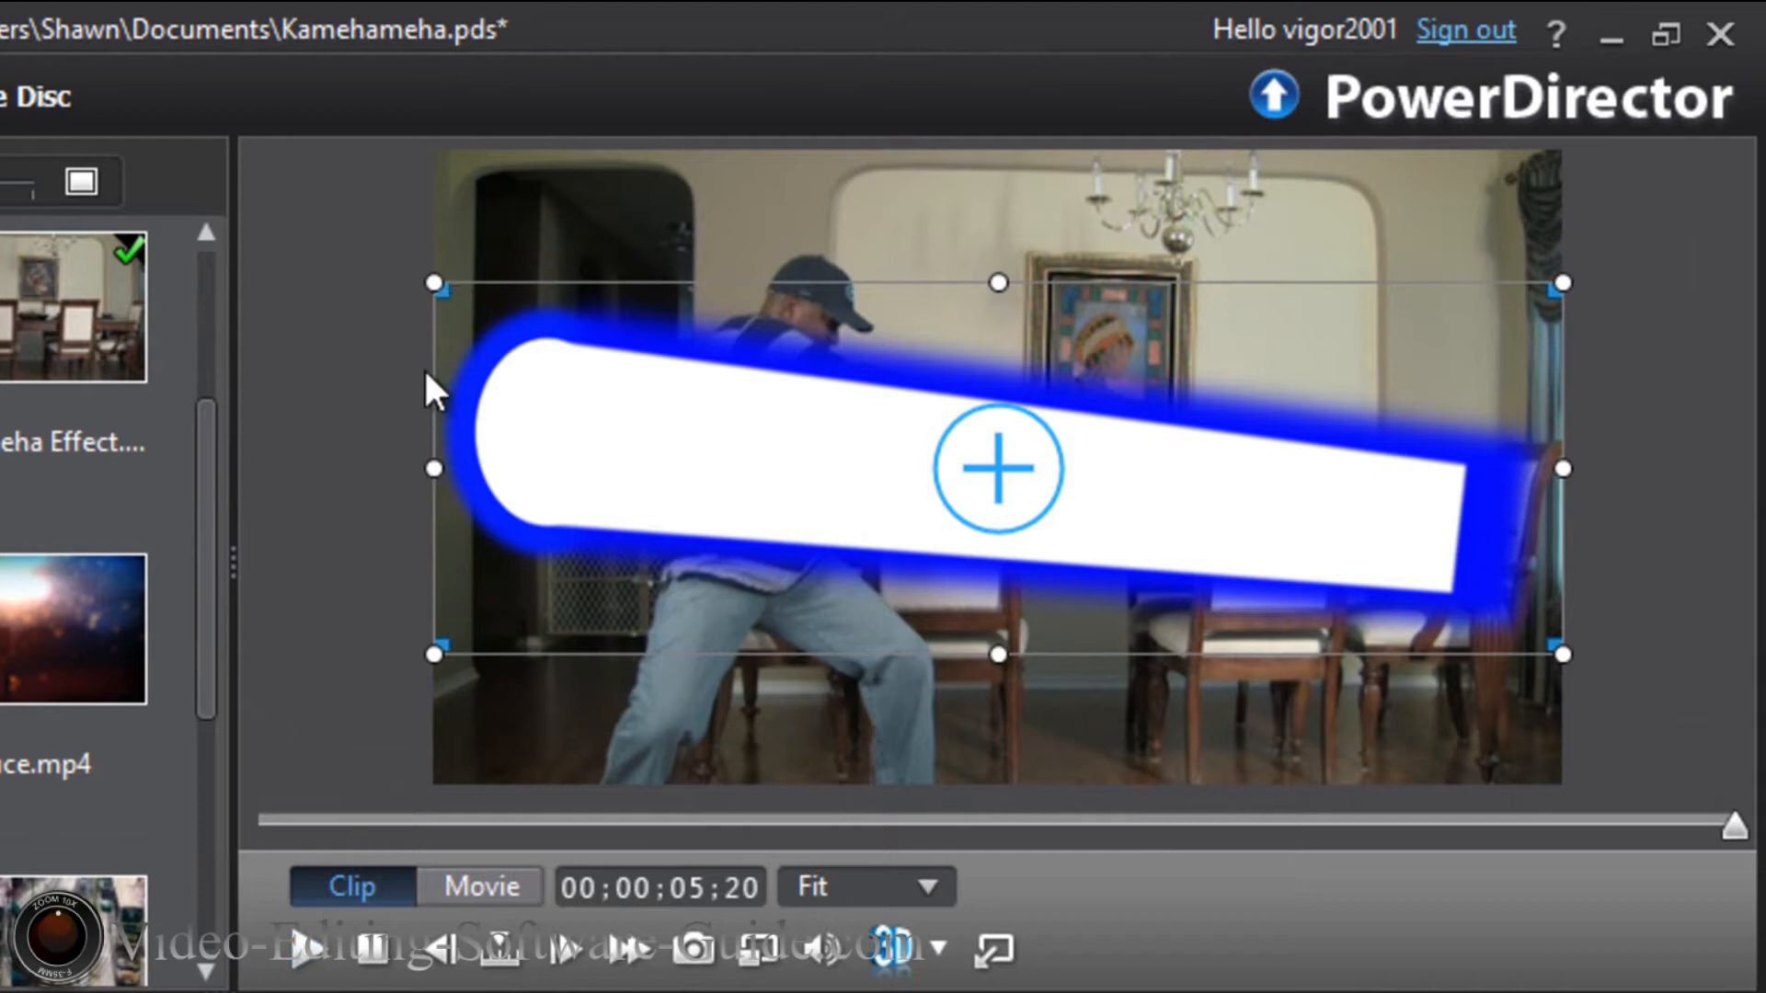
Shrink the beam image to about half the frame width and position its rounded end just in front of the man's hands.
{"action": "left_click_drag", "start_coordinate": [435, 285], "coordinate": [965, 505]}
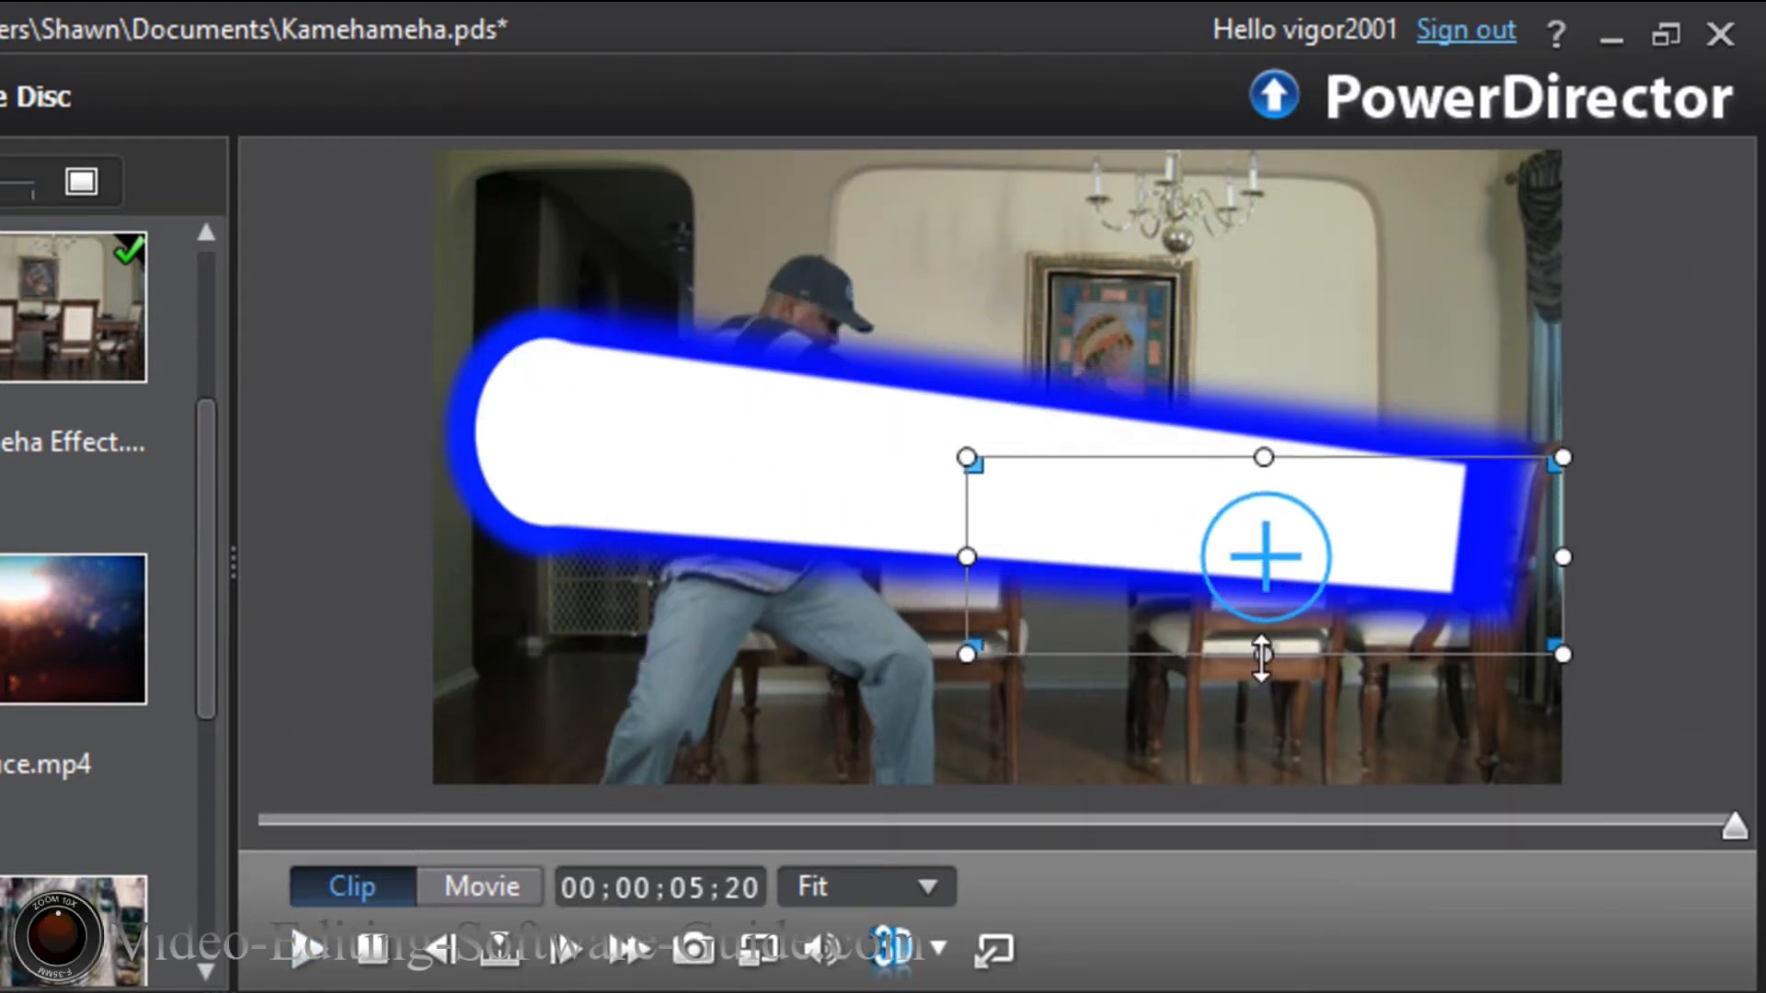
{"action": "left_click_drag", "start_coordinate": [1175, 599], "coordinate": [1182, 510]}
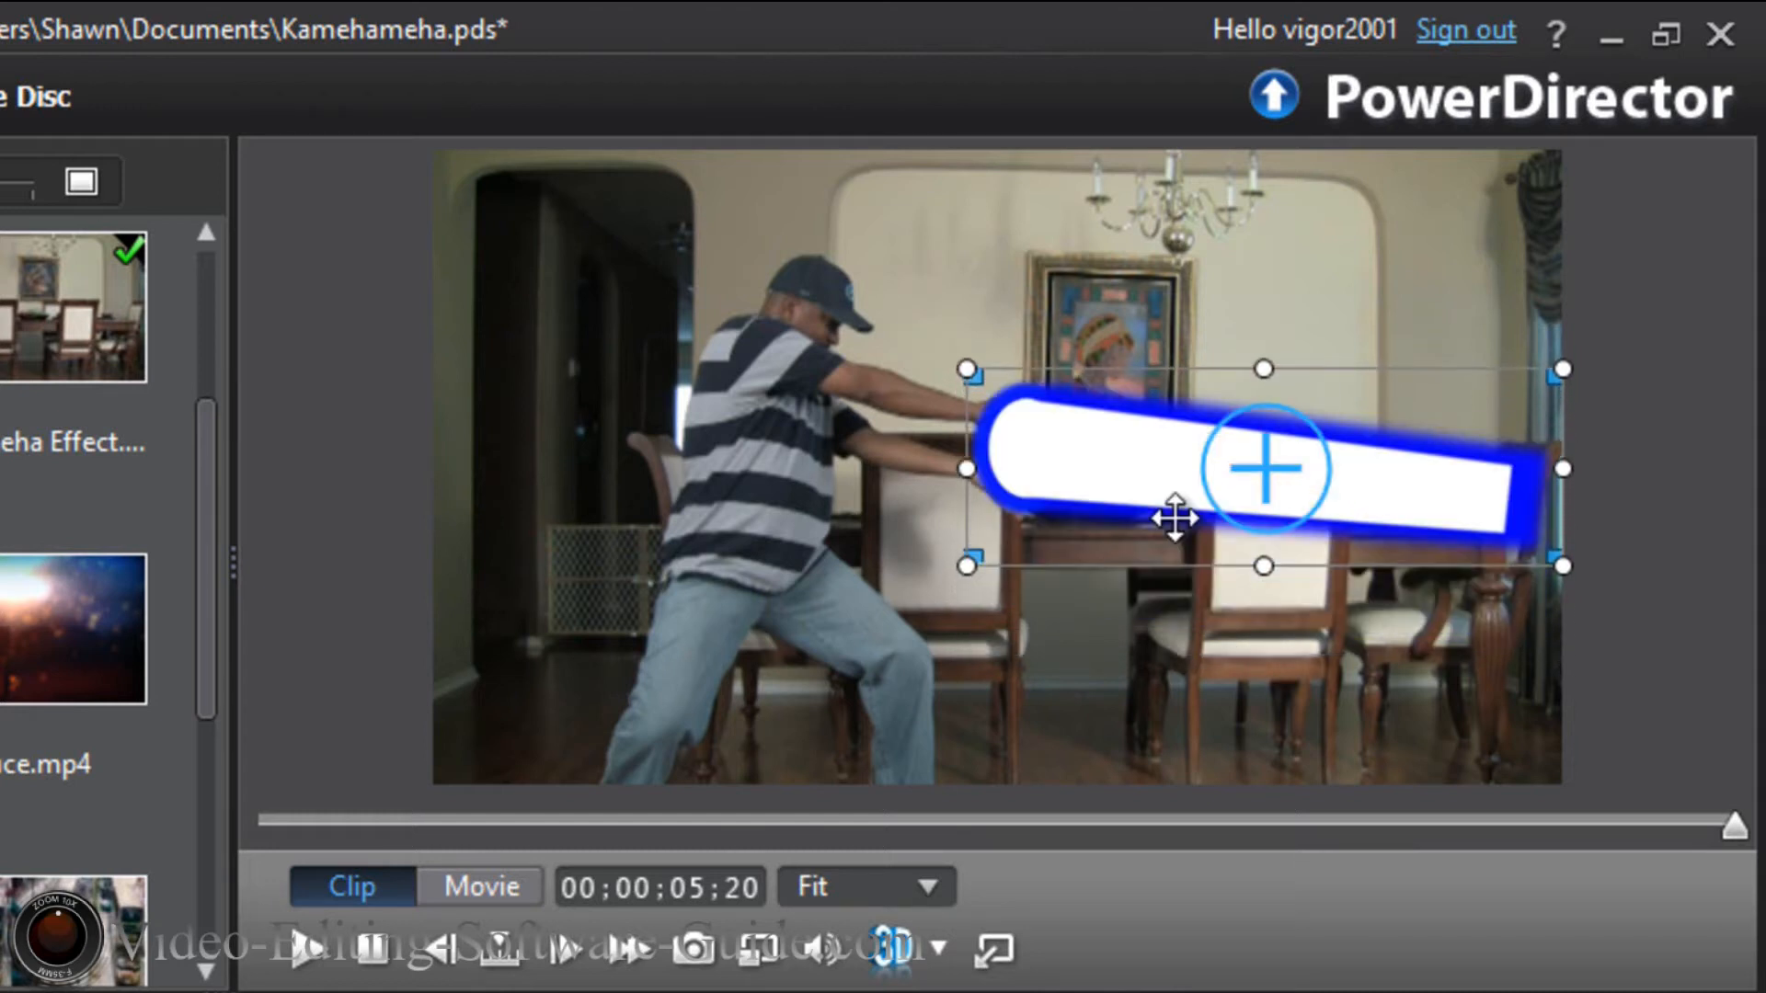
{"action": "left_click_drag", "start_coordinate": [963, 368], "coordinate": [1007, 389]}
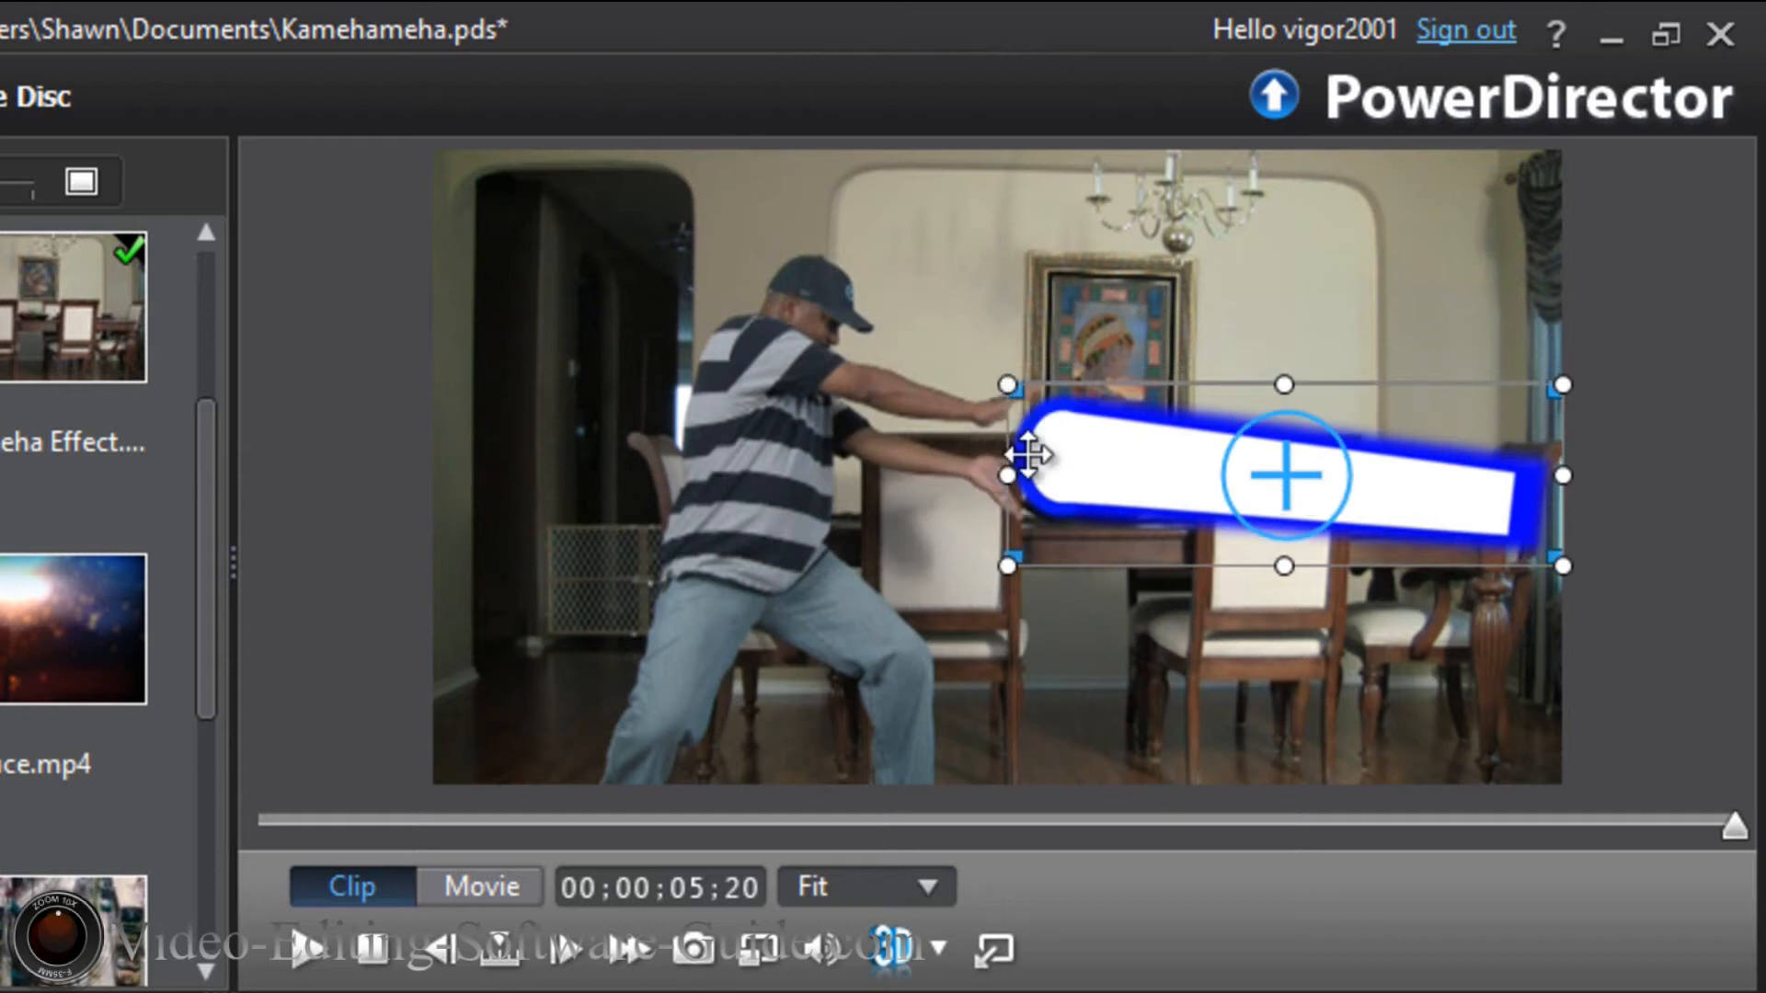
{"action": "left_click_drag", "start_coordinate": [1210, 493], "coordinate": [1188, 461]}
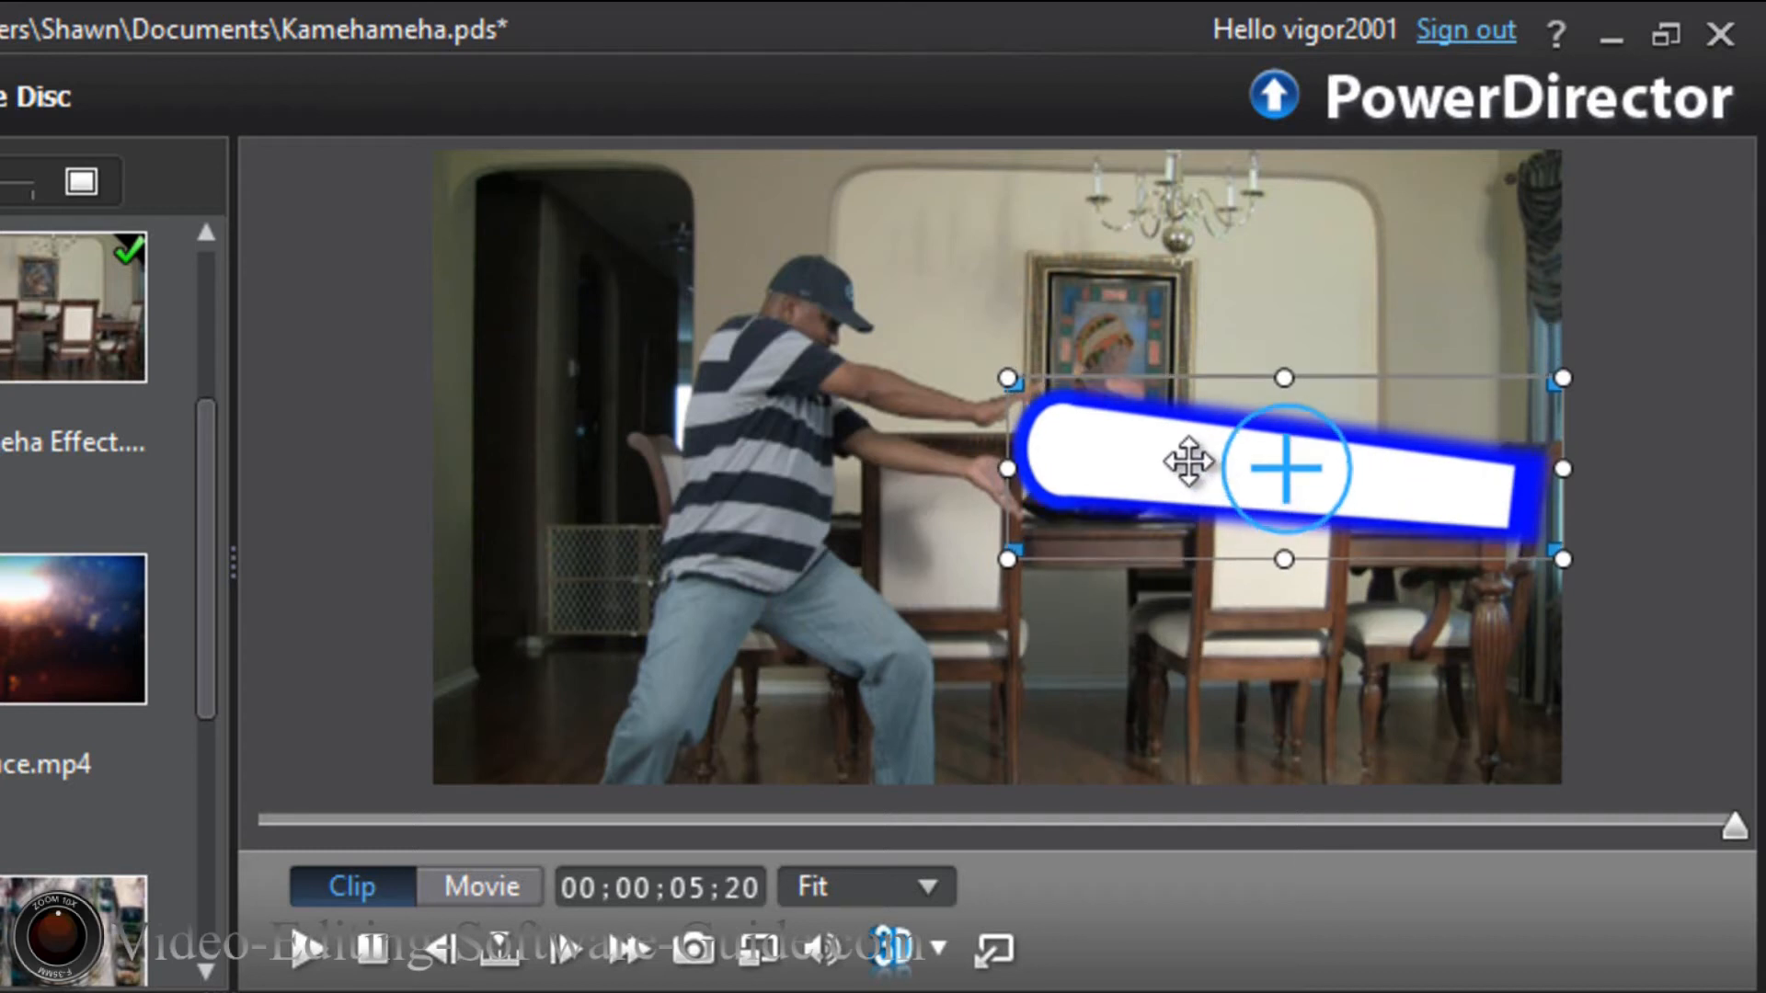
{"action": "left_click_drag", "start_coordinate": [1188, 461], "coordinate": [1188, 466]}
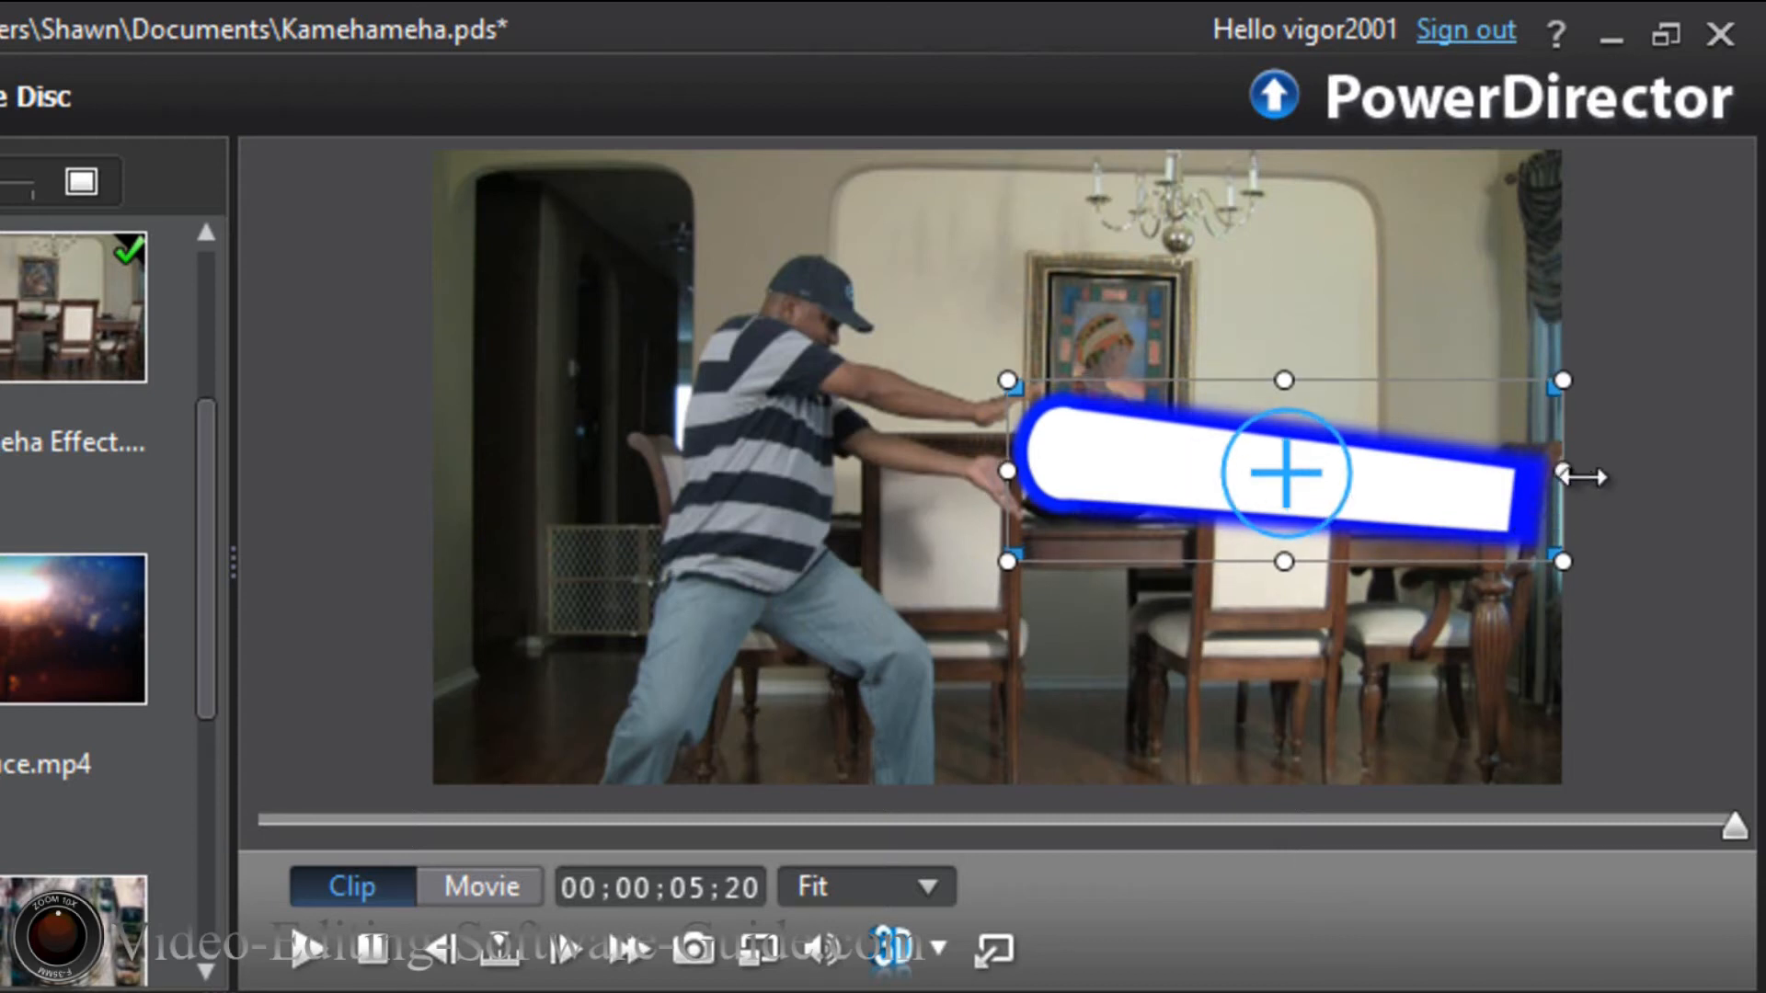
Enlarge the beam image so its far end runs past the frame edge, and realign its rounded end with the man's hands.
{"action": "left_click_drag", "start_coordinate": [1567, 473], "coordinate": [1748, 504]}
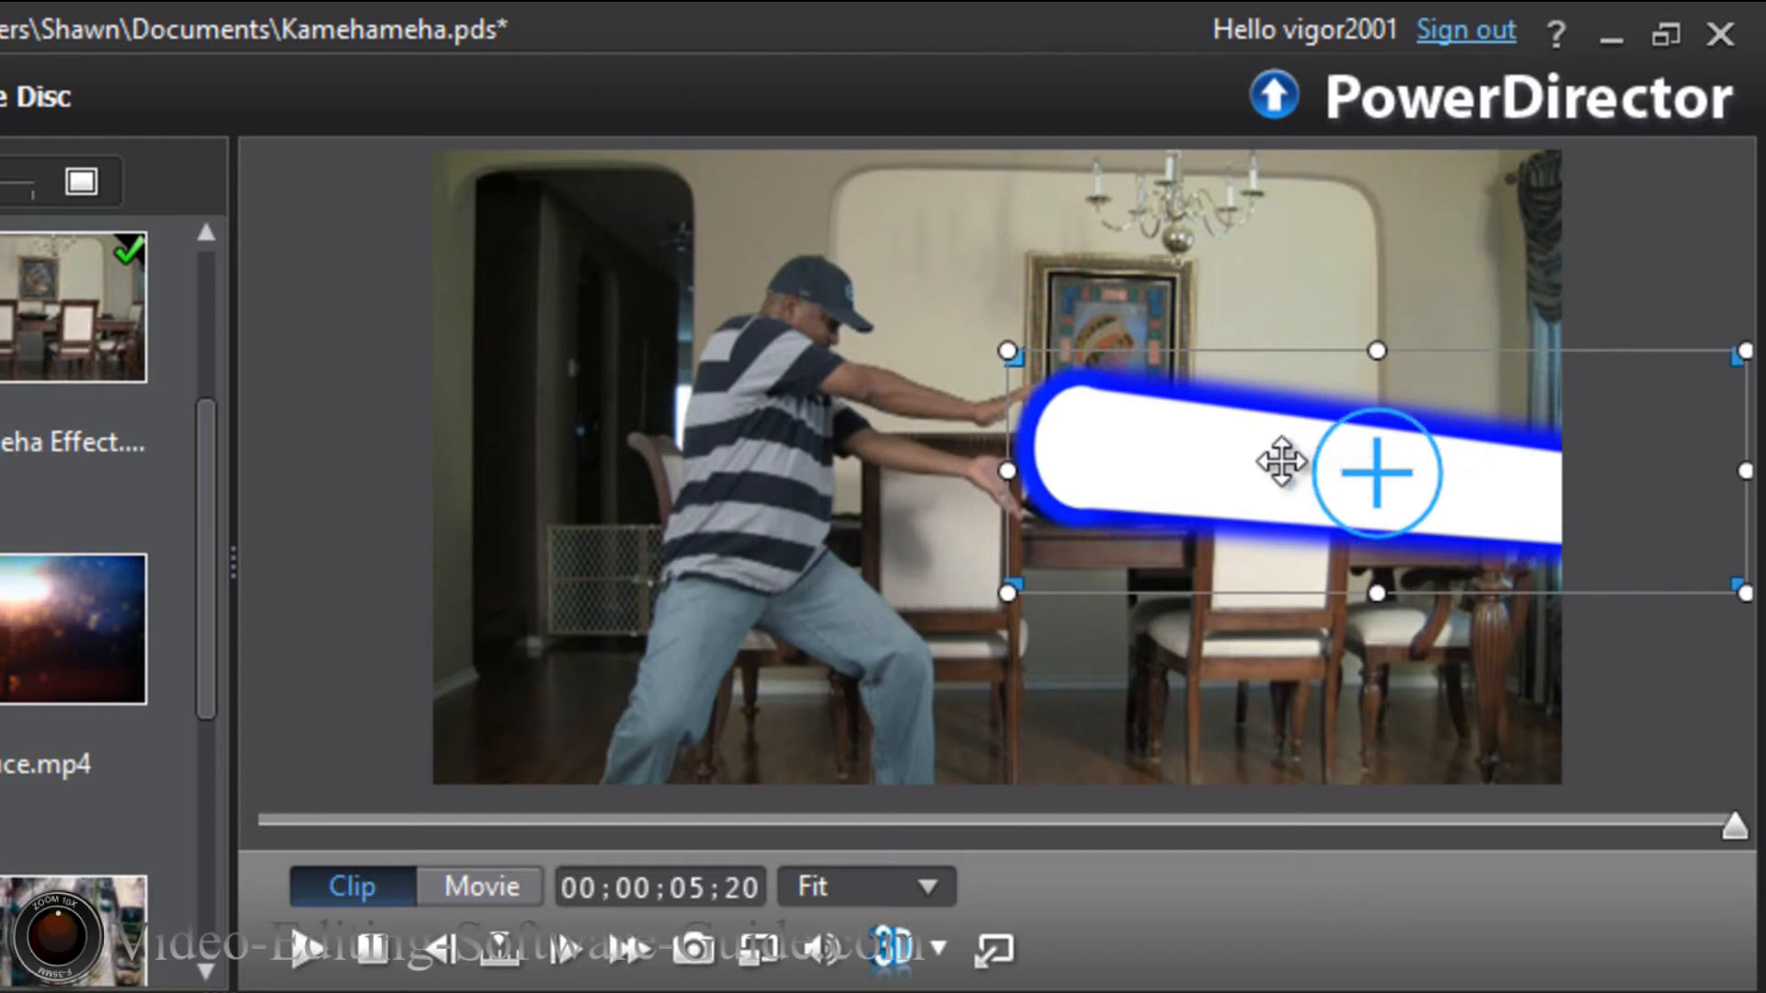
{"action": "left_click_drag", "start_coordinate": [1268, 461], "coordinate": [1265, 477]}
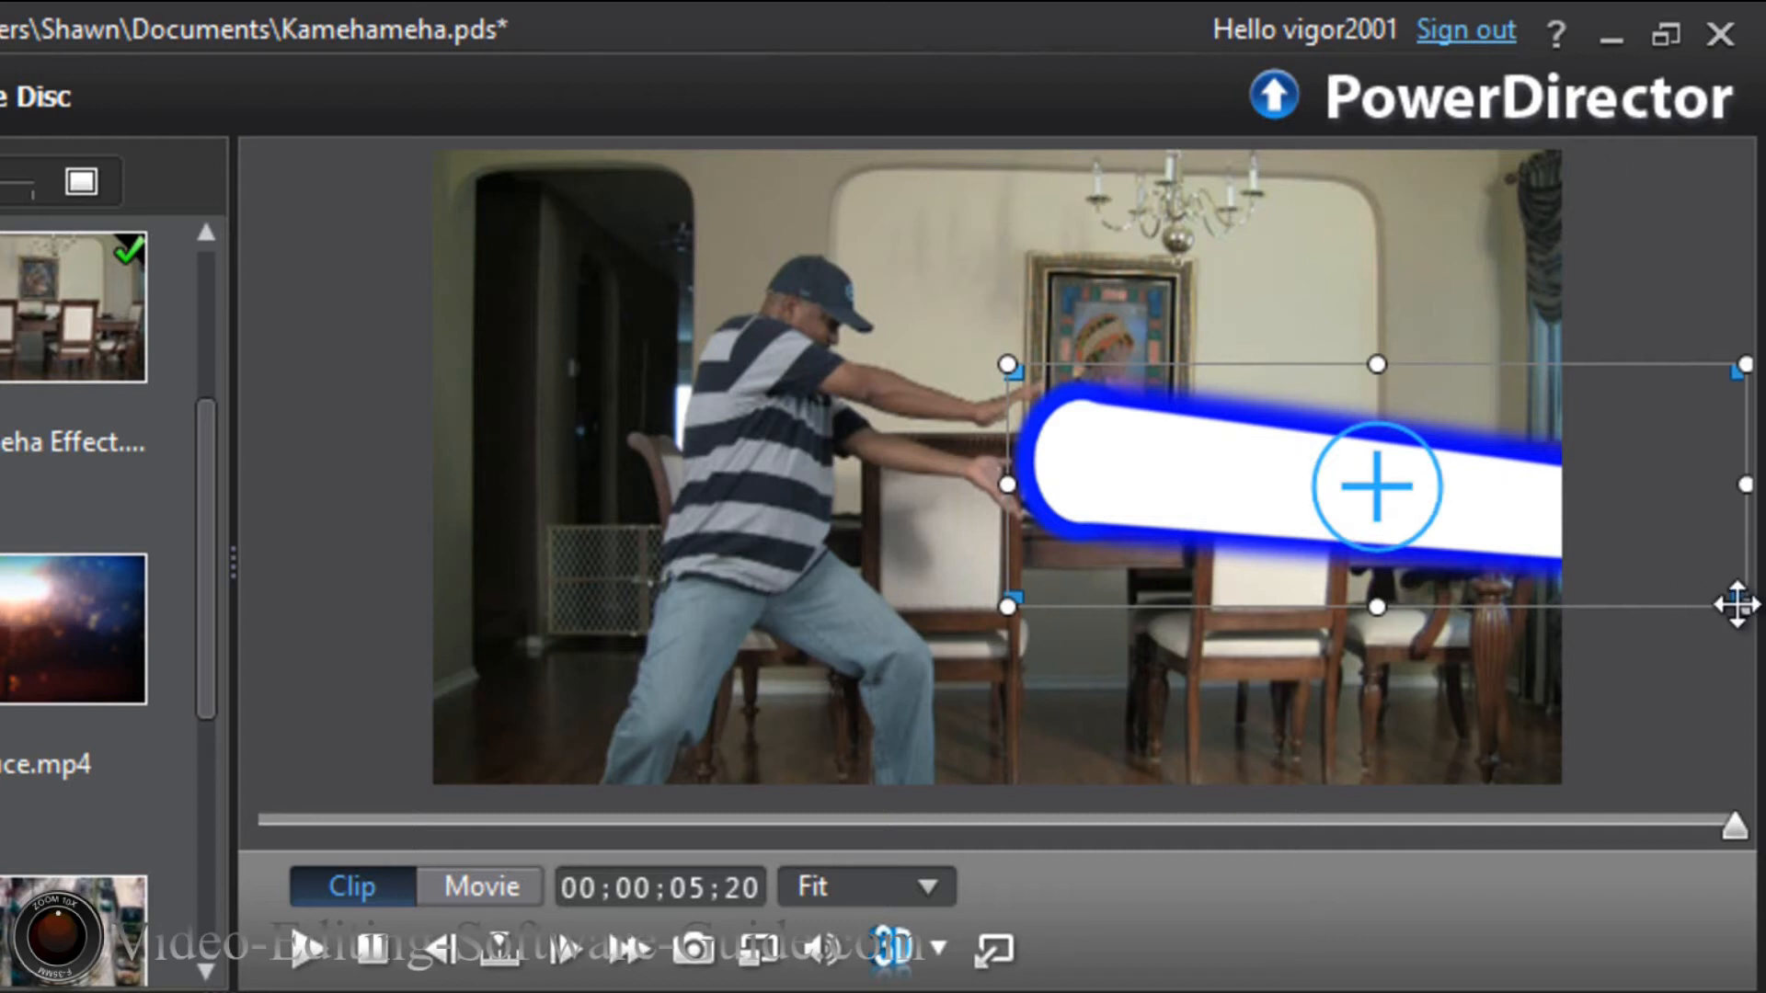
{"action": "left_click_drag", "start_coordinate": [1737, 604], "coordinate": [1701, 588]}
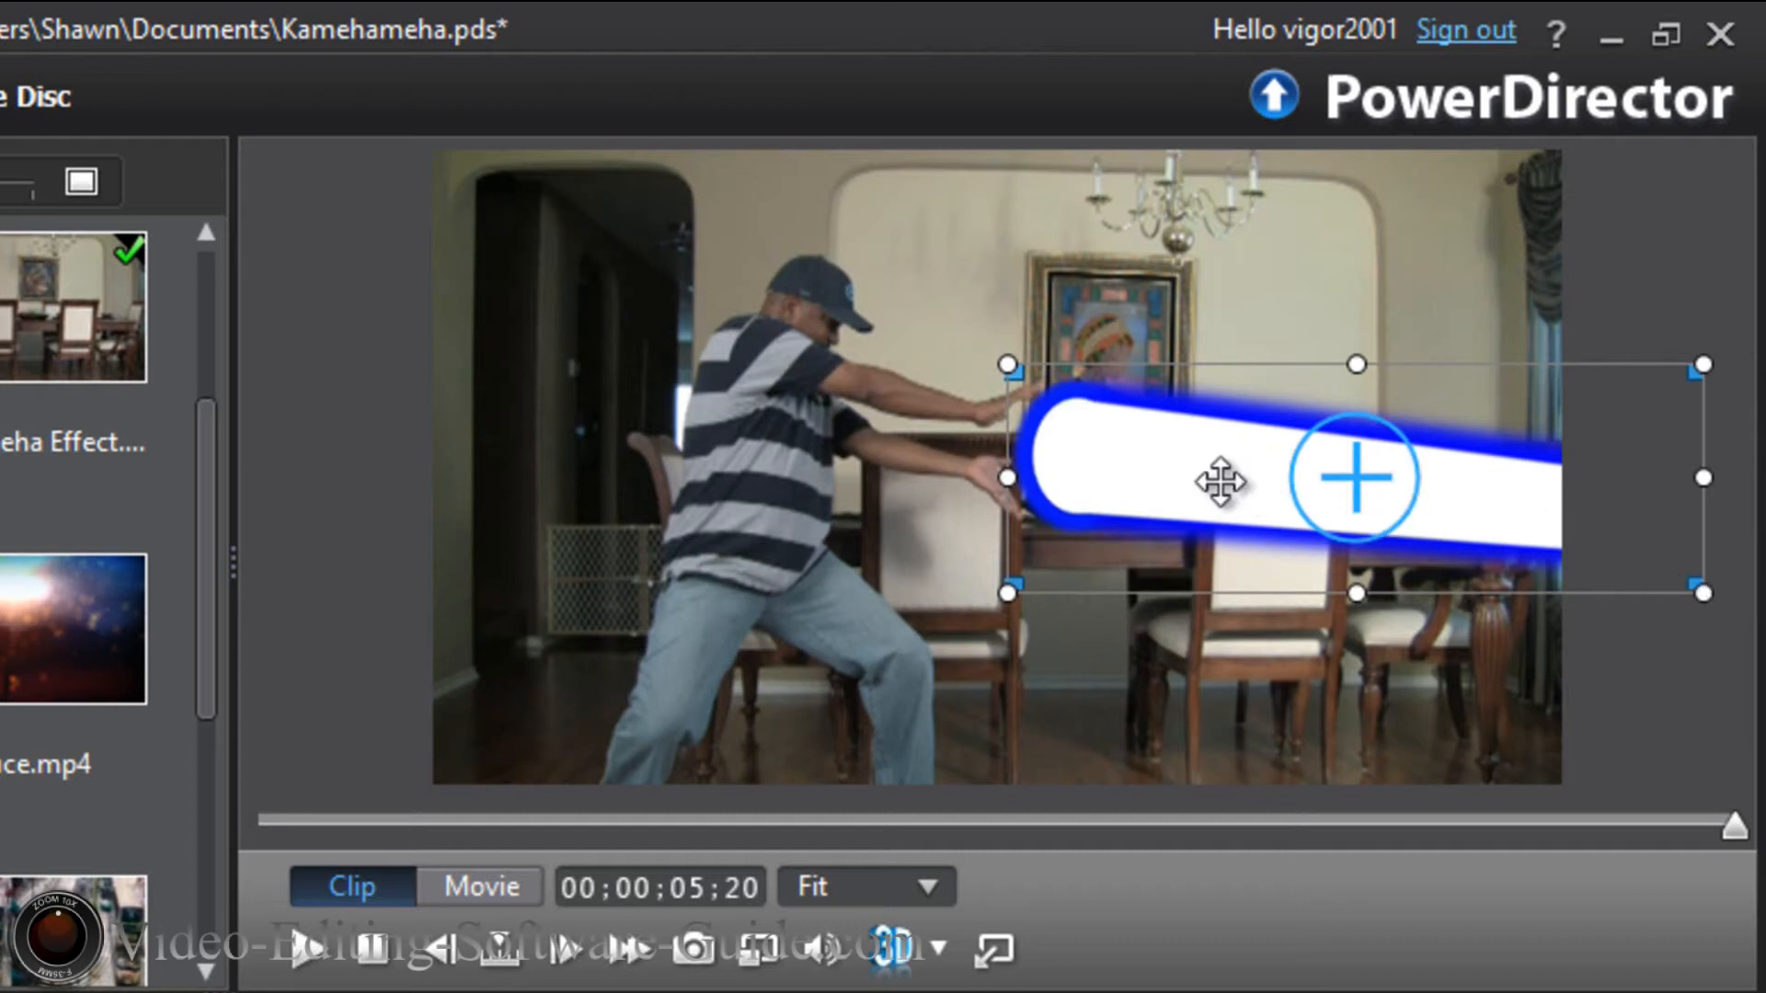
{"action": "left_click_drag", "start_coordinate": [1202, 478], "coordinate": [1196, 480]}
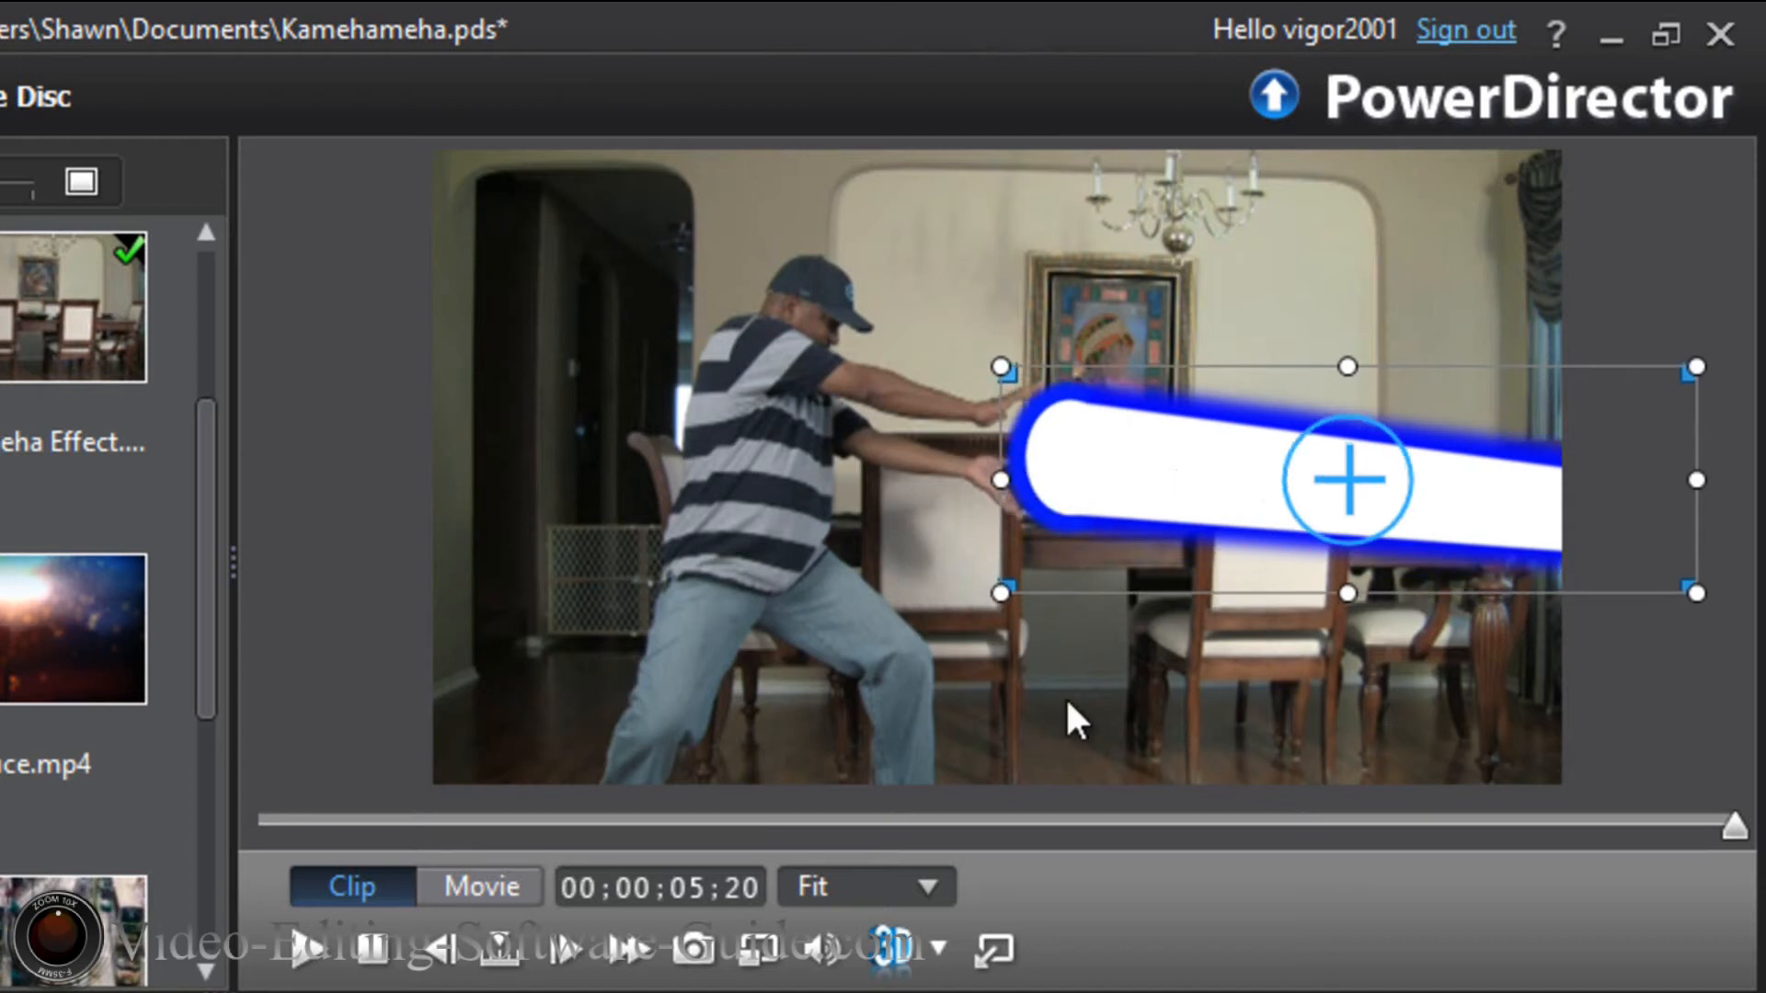
Apply the Glow effect from the Special category to the Kamehameha Wave image on track 2.
{"action": "left_click", "coordinate": [826, 666]}
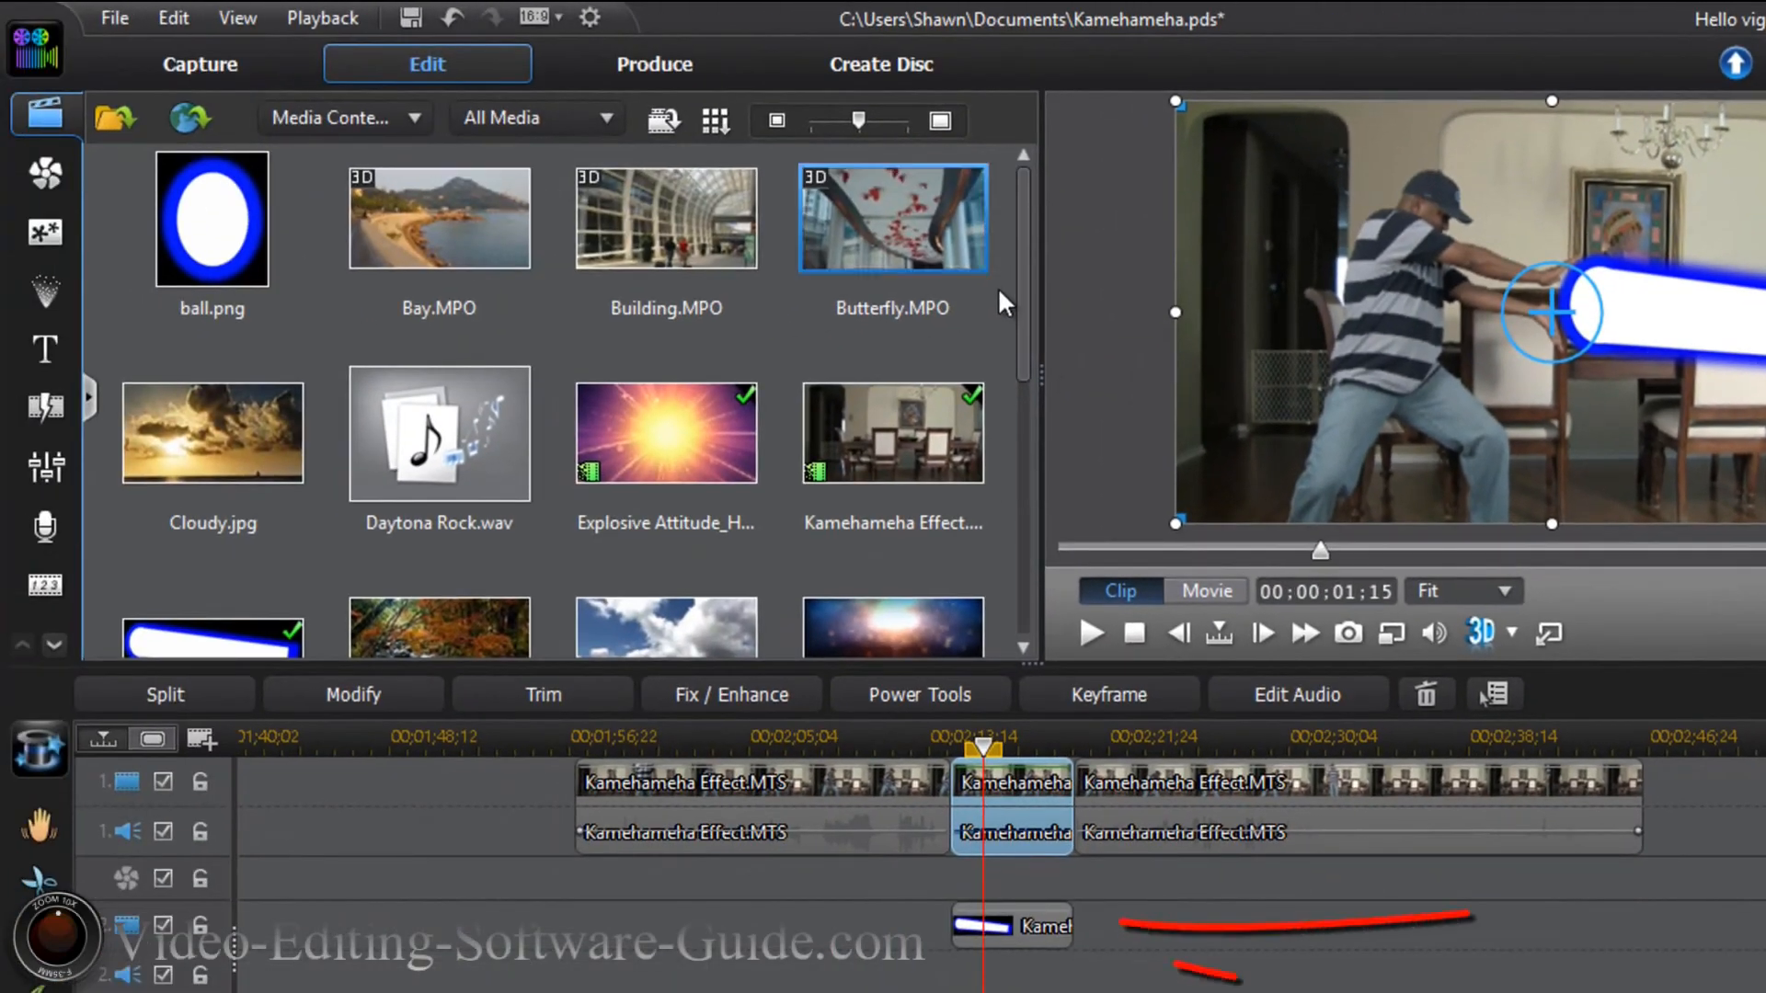
{"action": "left_click", "coordinate": [1019, 930]}
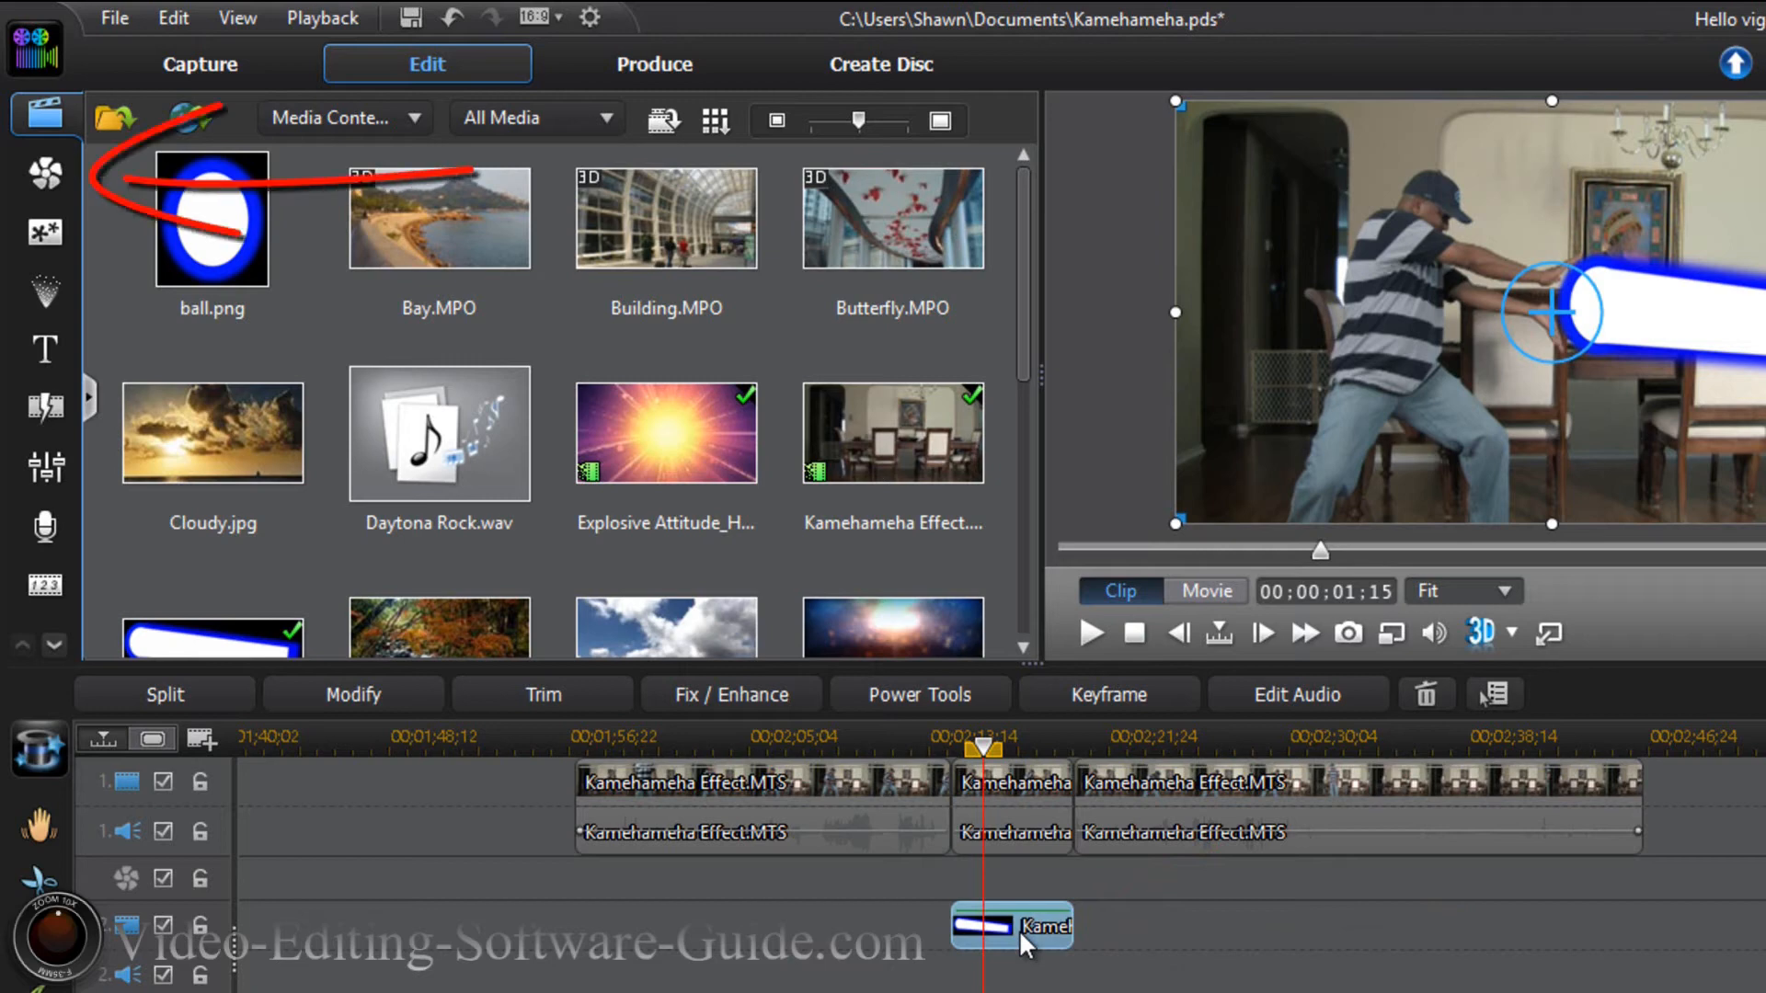
{"action": "left_click", "coordinate": [42, 174]}
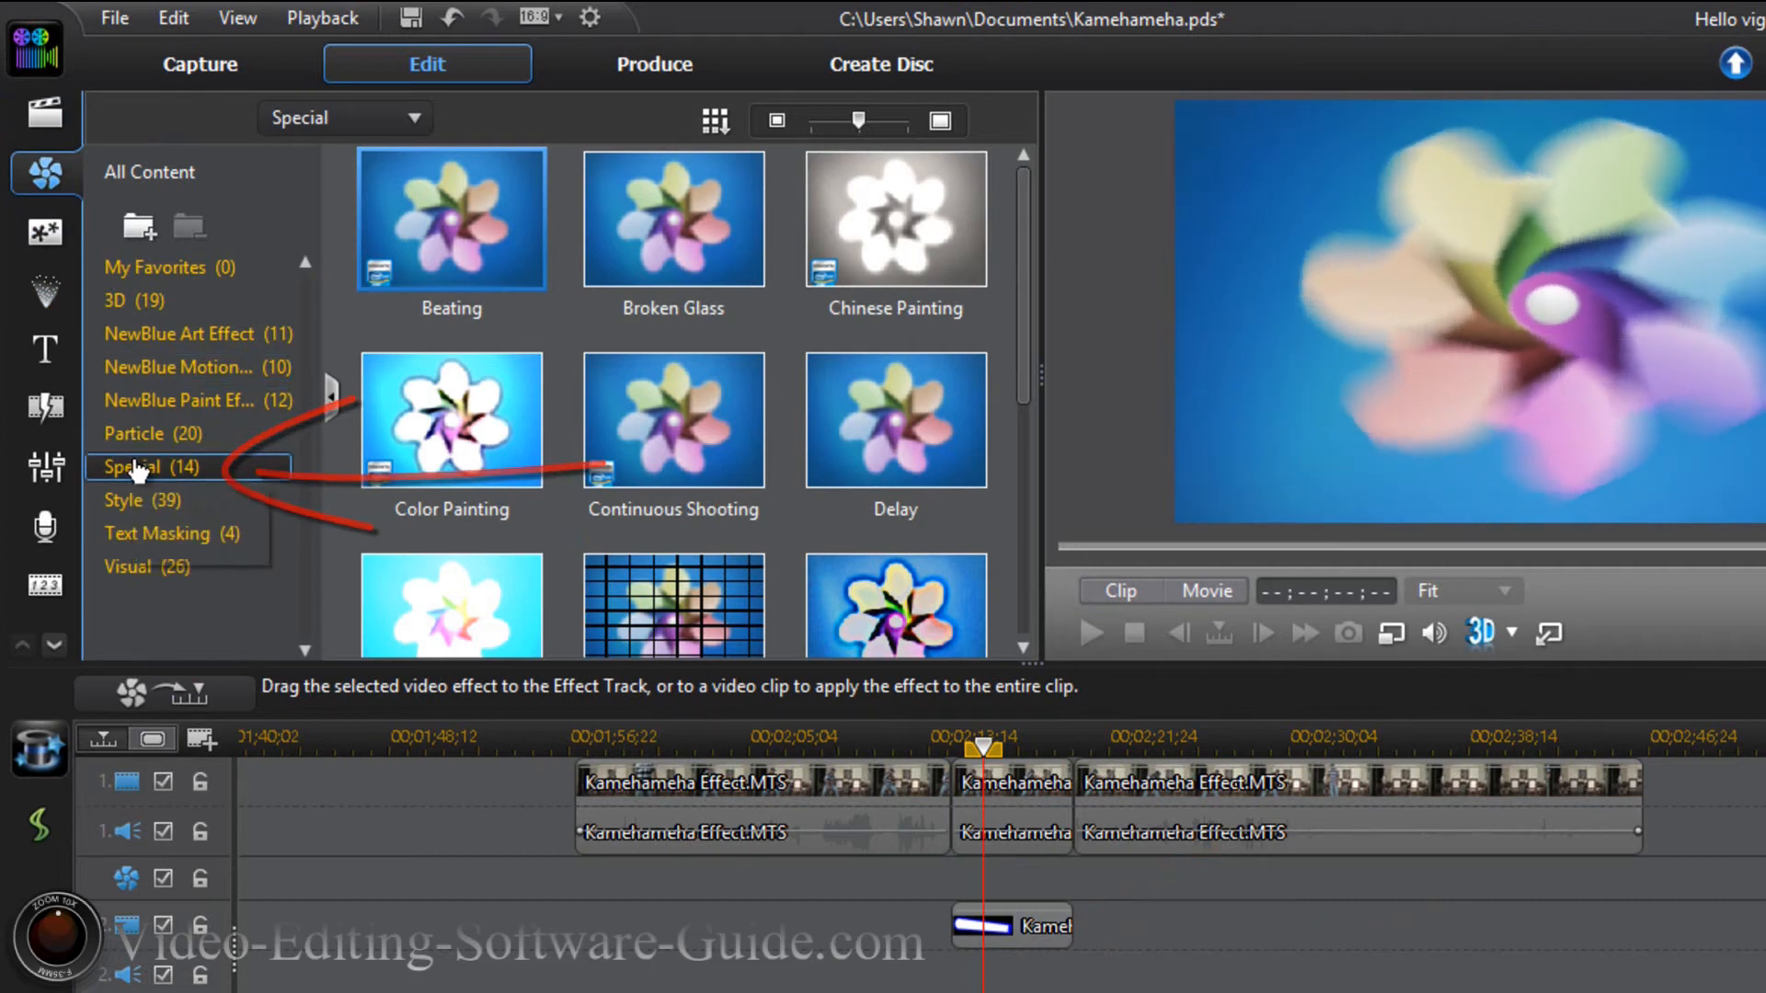
{"action": "left_click_drag", "start_coordinate": [1018, 308], "coordinate": [1030, 438]}
{"action": "left_click", "coordinate": [425, 329]}
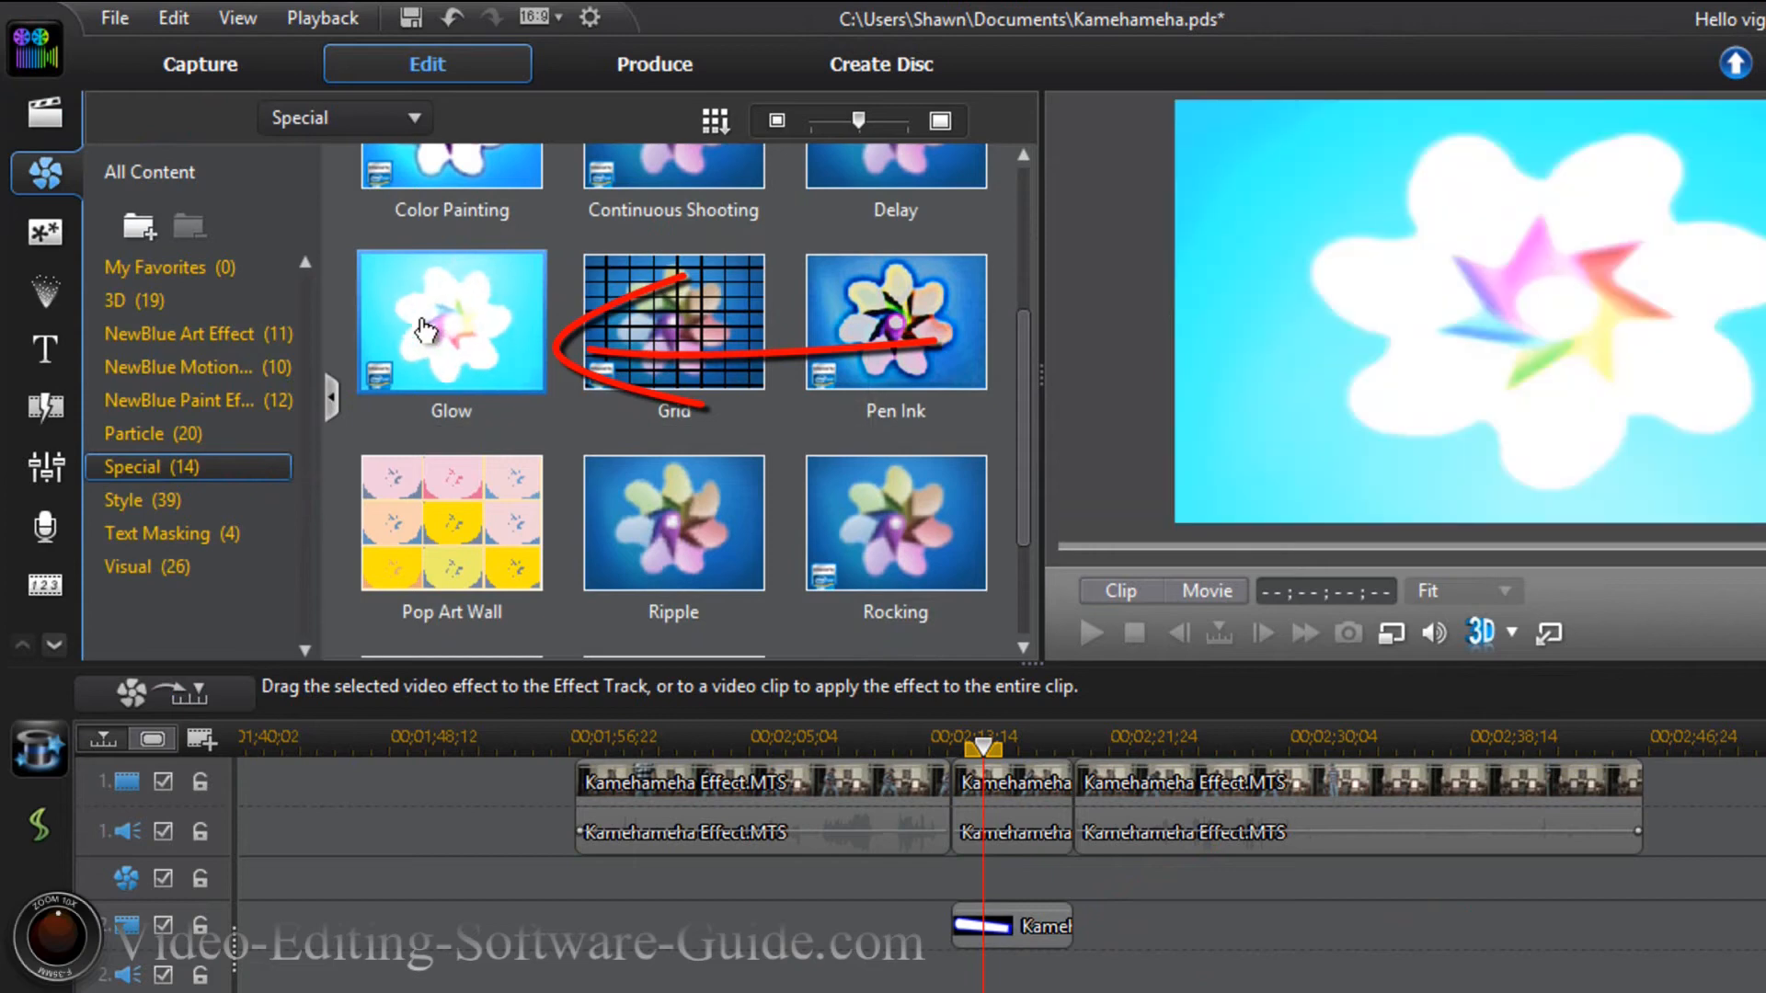
{"action": "left_click_drag", "start_coordinate": [427, 333], "coordinate": [973, 911]}
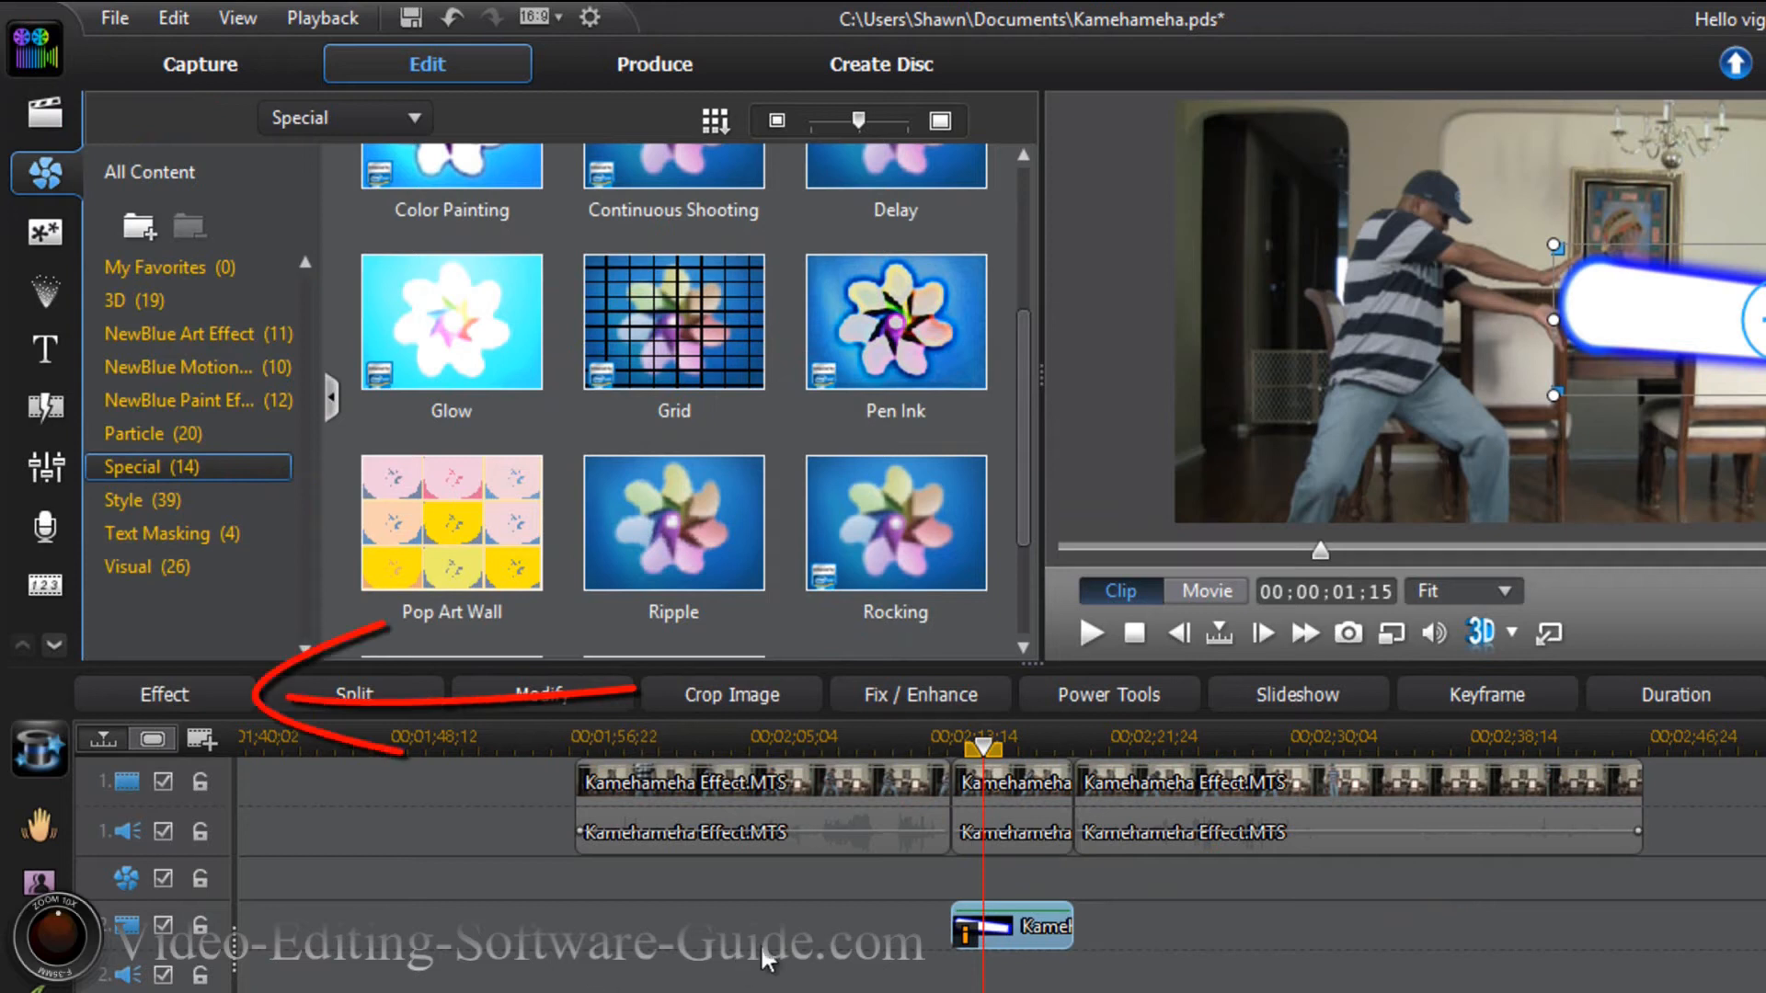
Set the Glow effect's Blur Radius to 70 for the beam image on track 2, accepting the keyframe reset.
{"action": "left_click", "coordinate": [157, 694]}
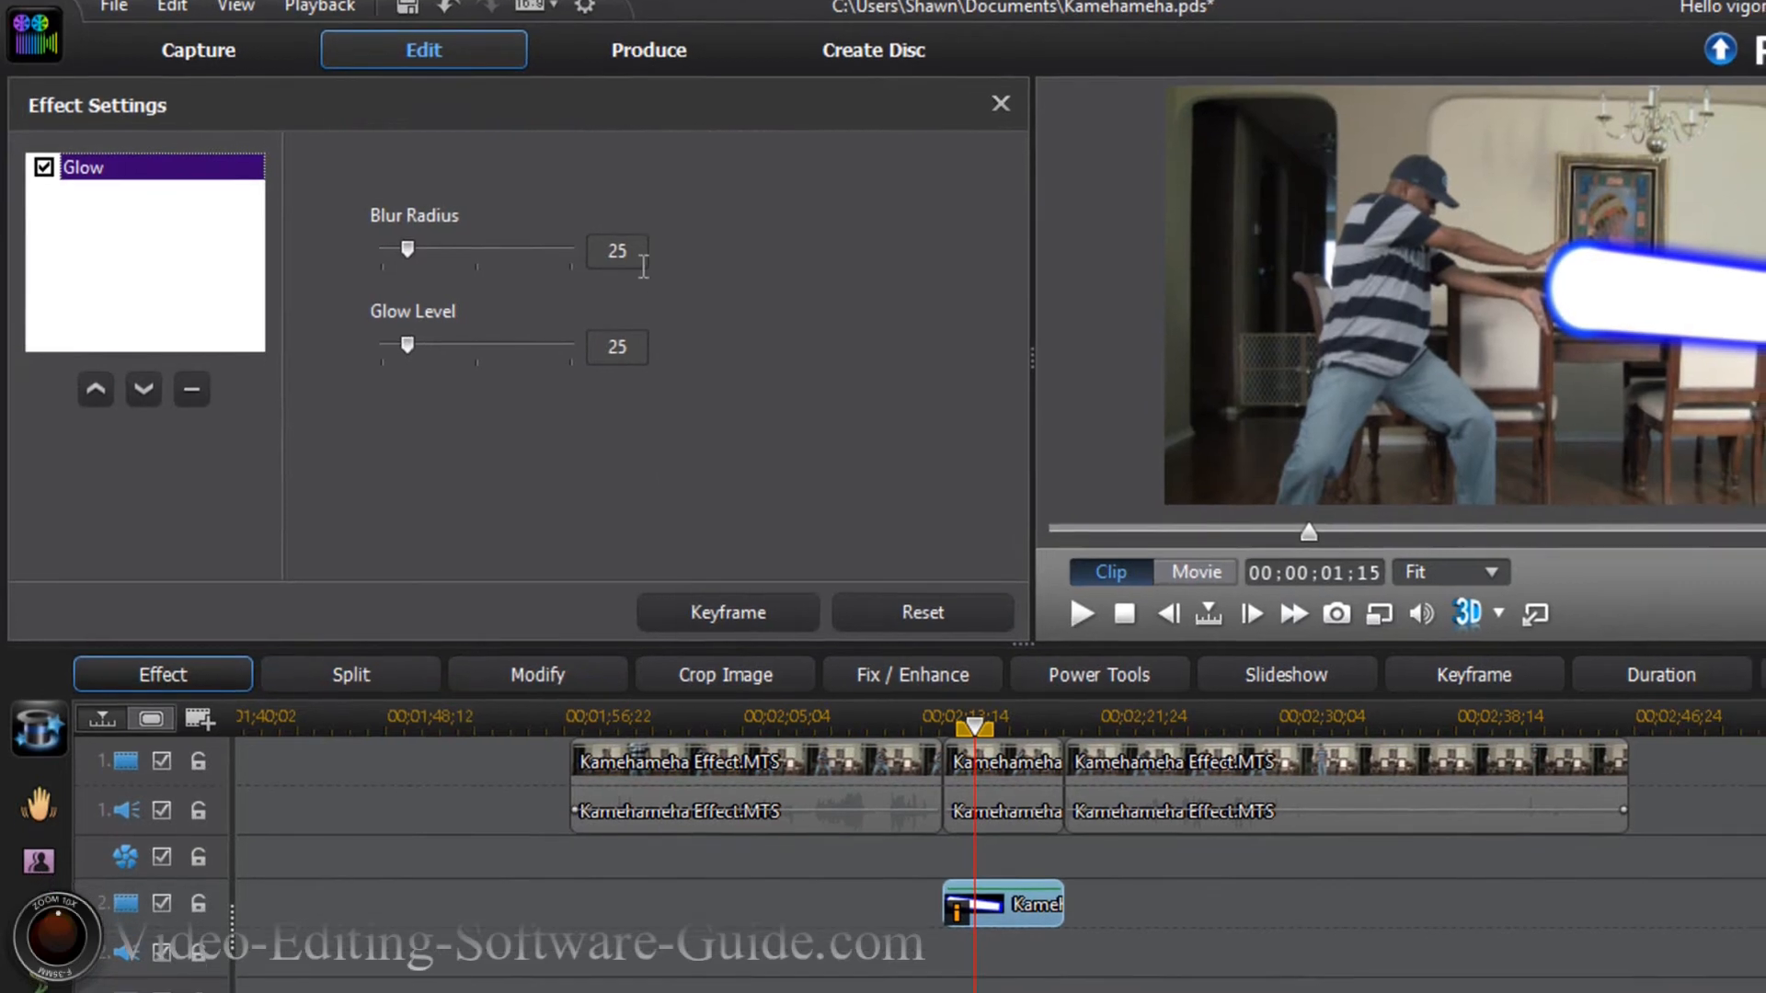
{"action": "left_click", "coordinate": [620, 267]}
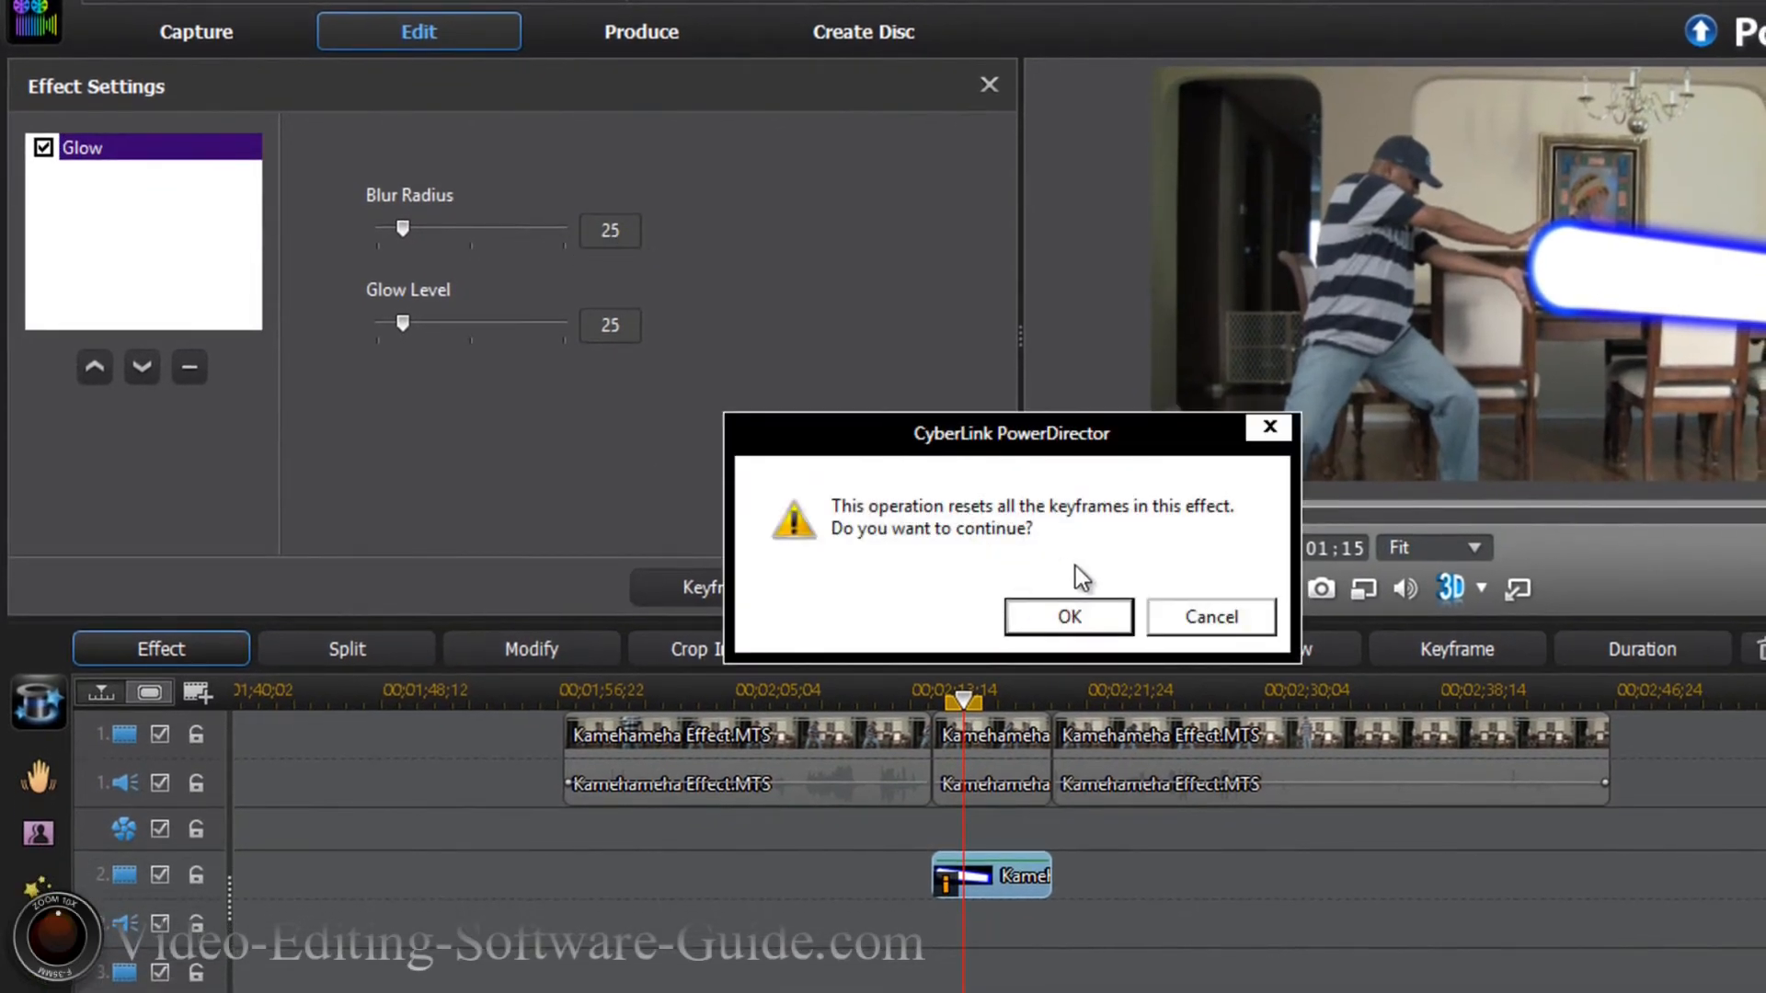
{"action": "left_click", "coordinate": [1069, 616]}
{"action": "type", "text": "20"}
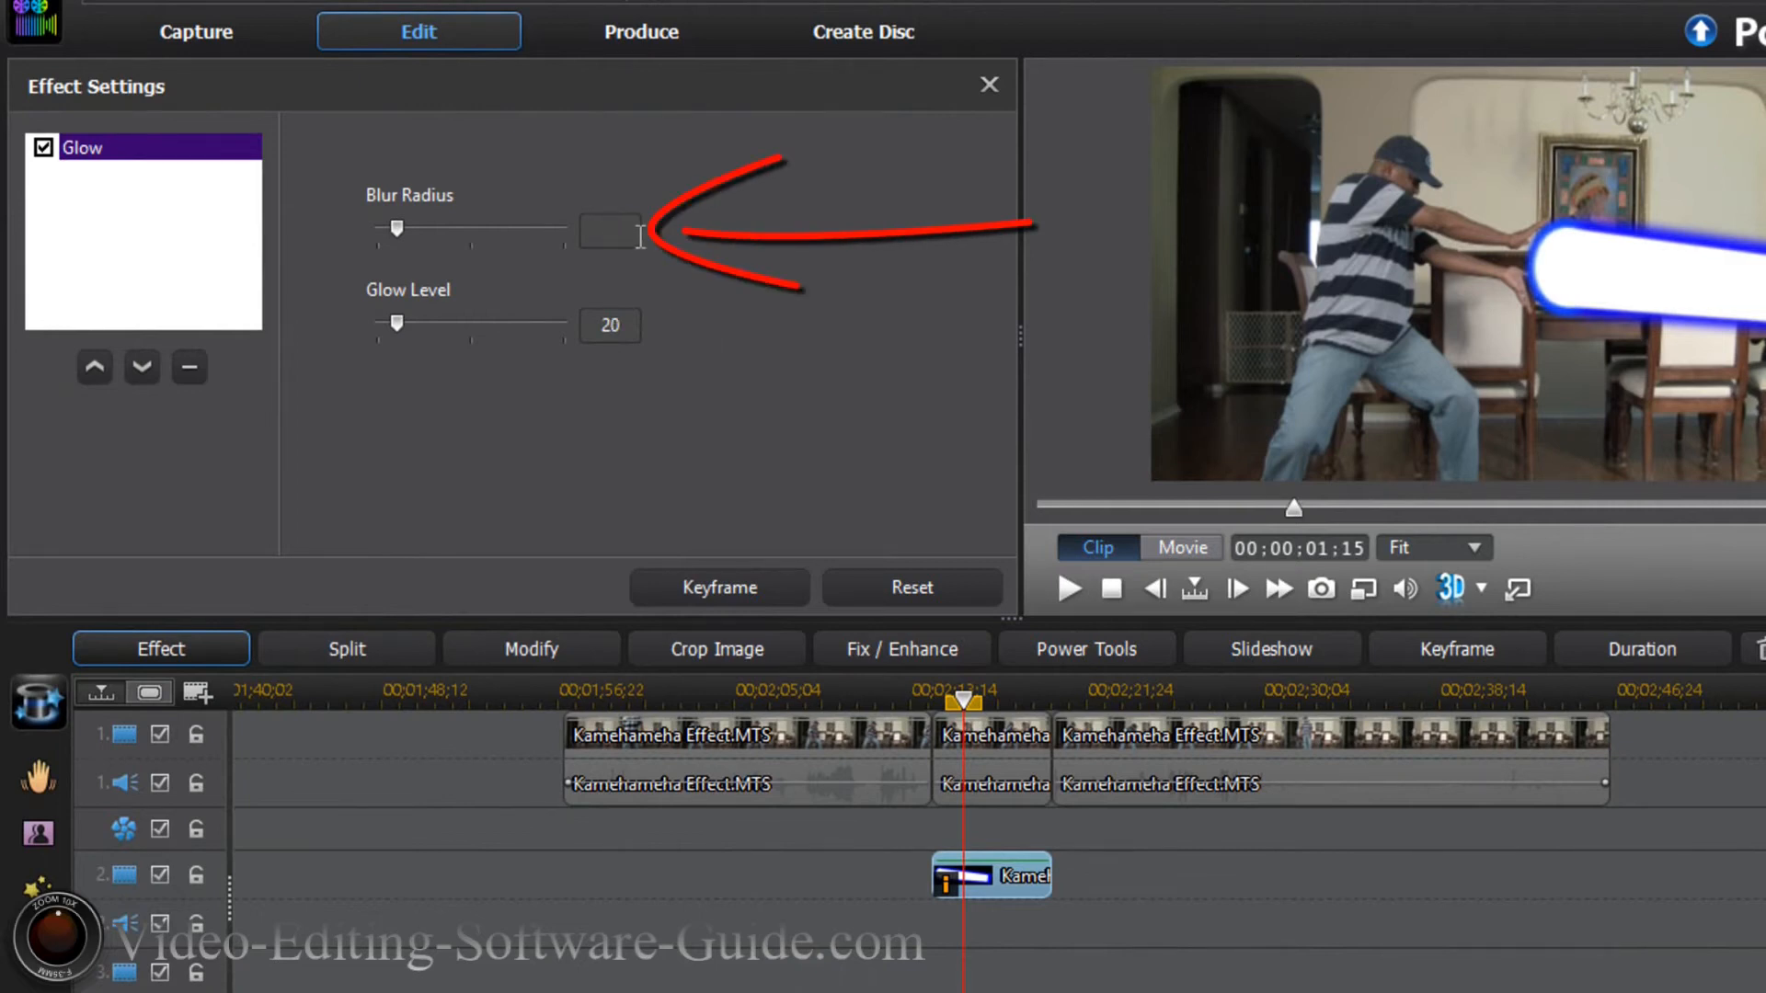
{"action": "type", "text": "70"}
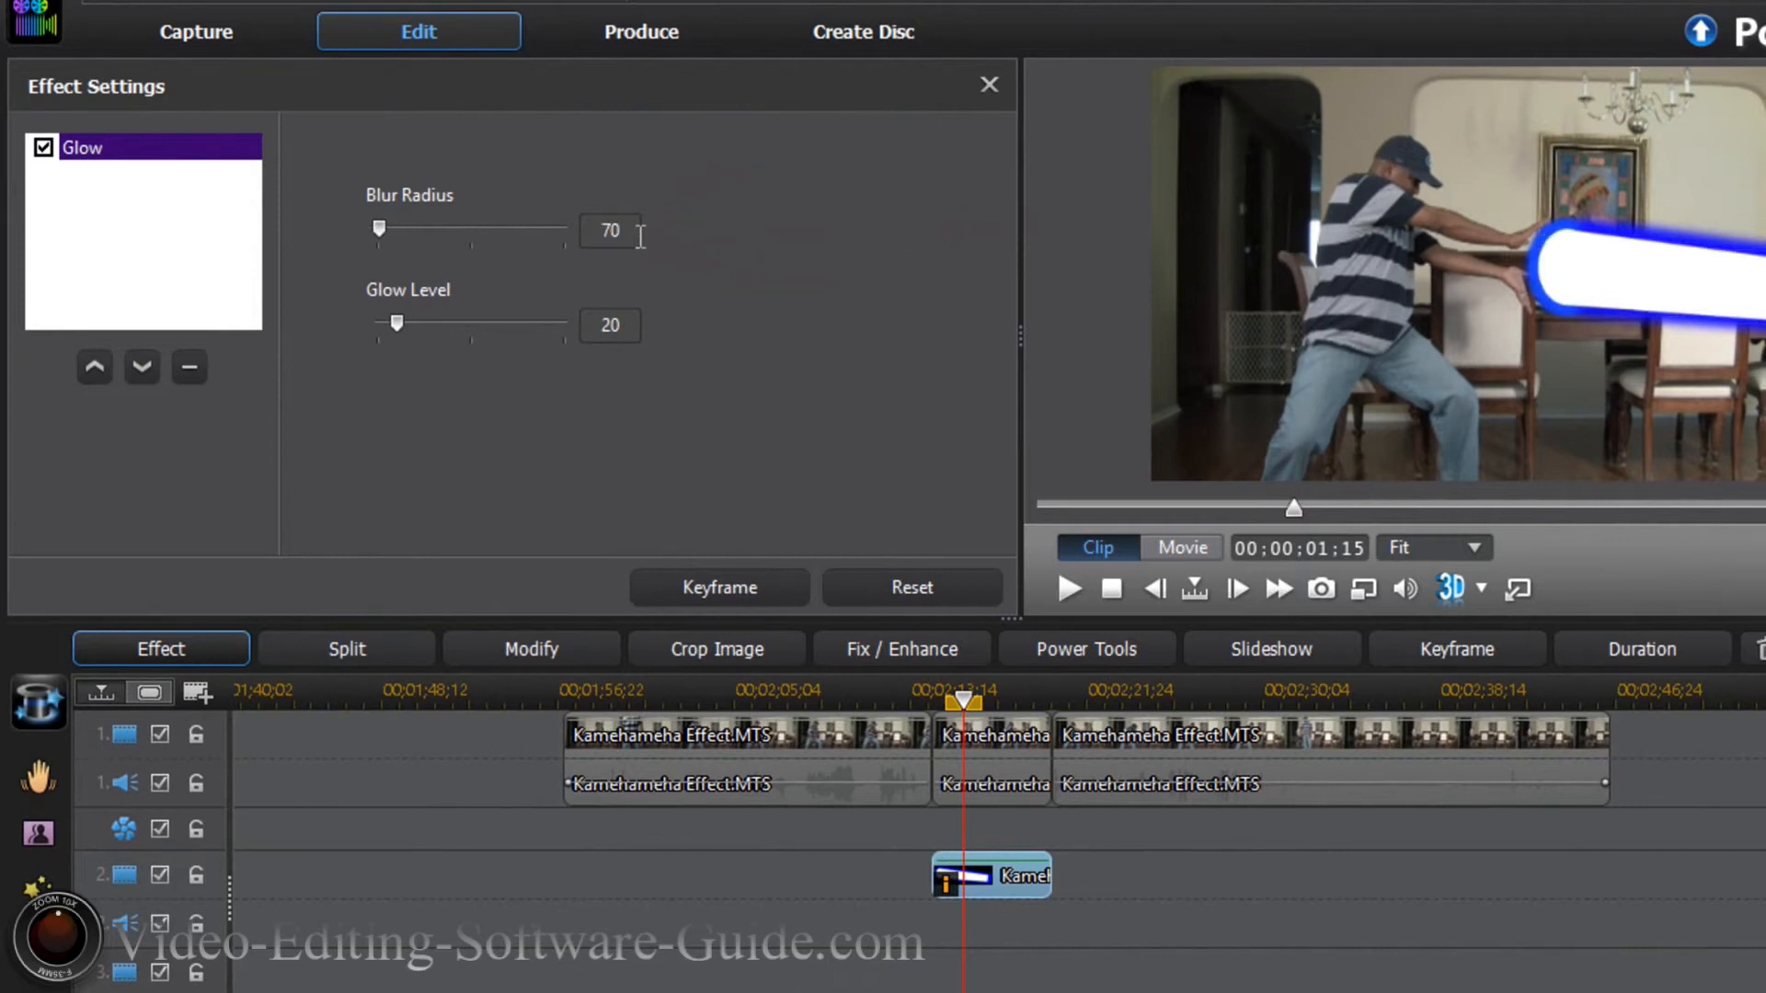
{"action": "key", "text": "Return"}
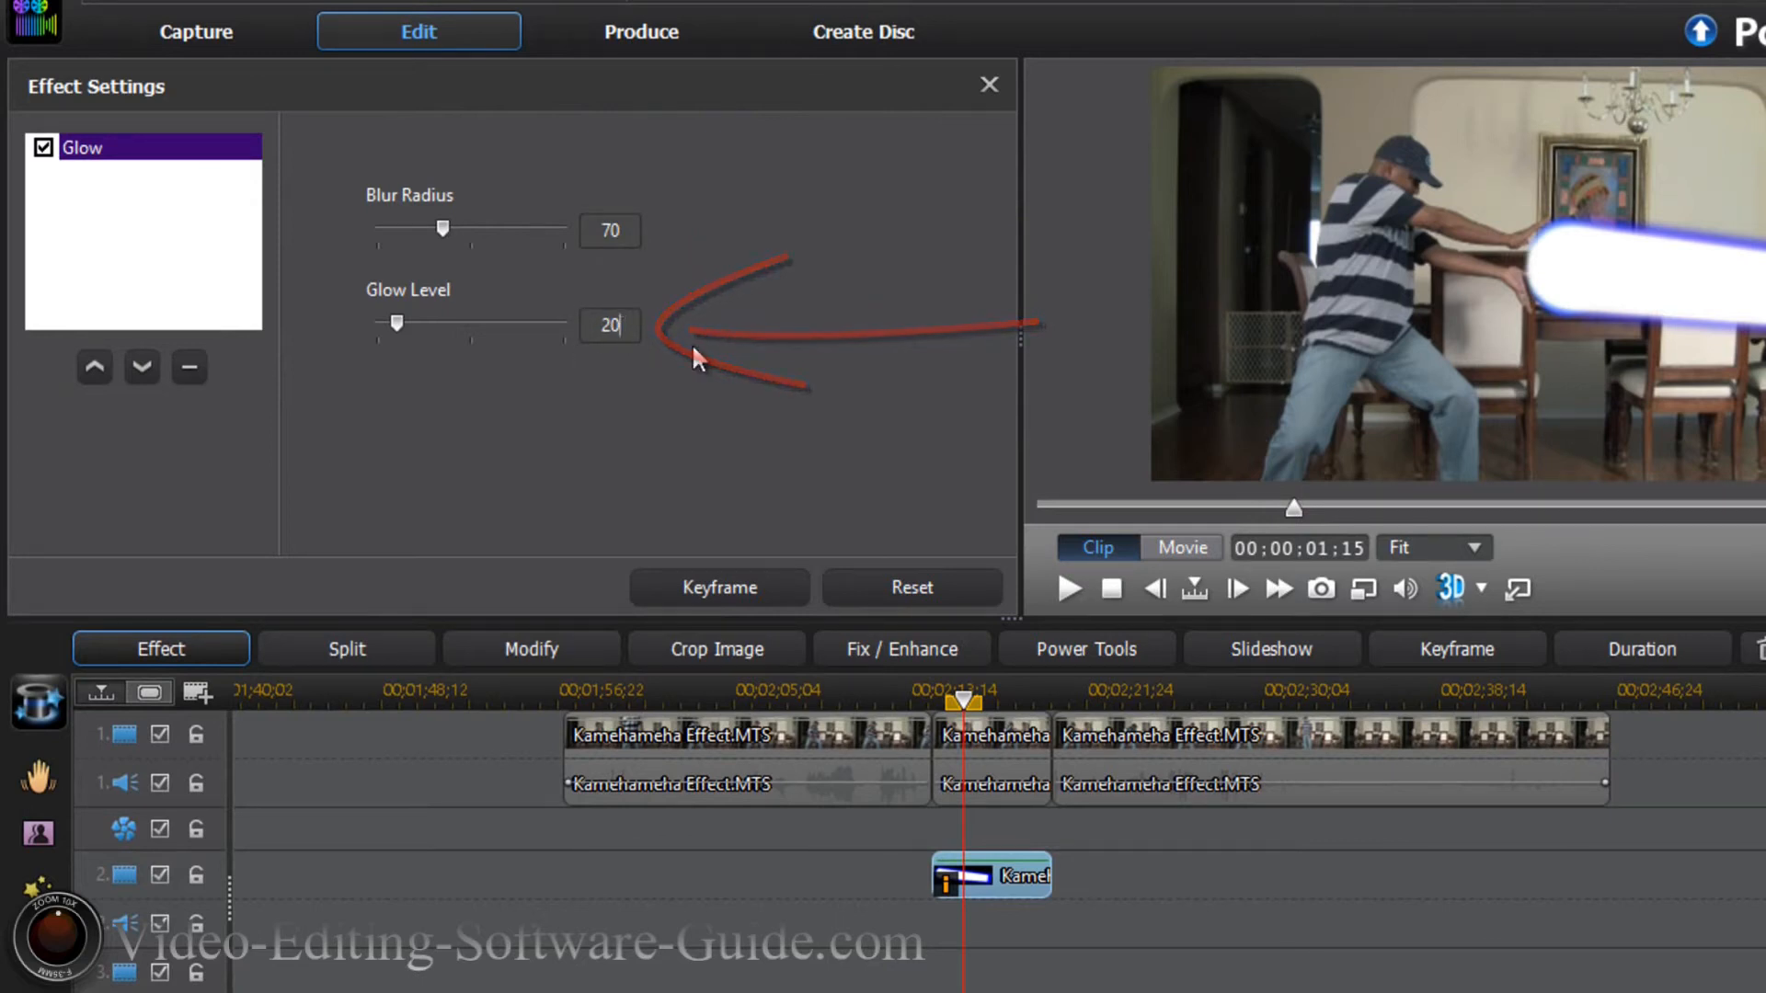
Set the Glow effect's Glow Level to 8 and close the effect settings.
{"action": "key", "text": "BackSpace"}
{"action": "key", "text": "BackSpace"}
{"action": "type", "text": "8"}
{"action": "key", "text": "Return"}
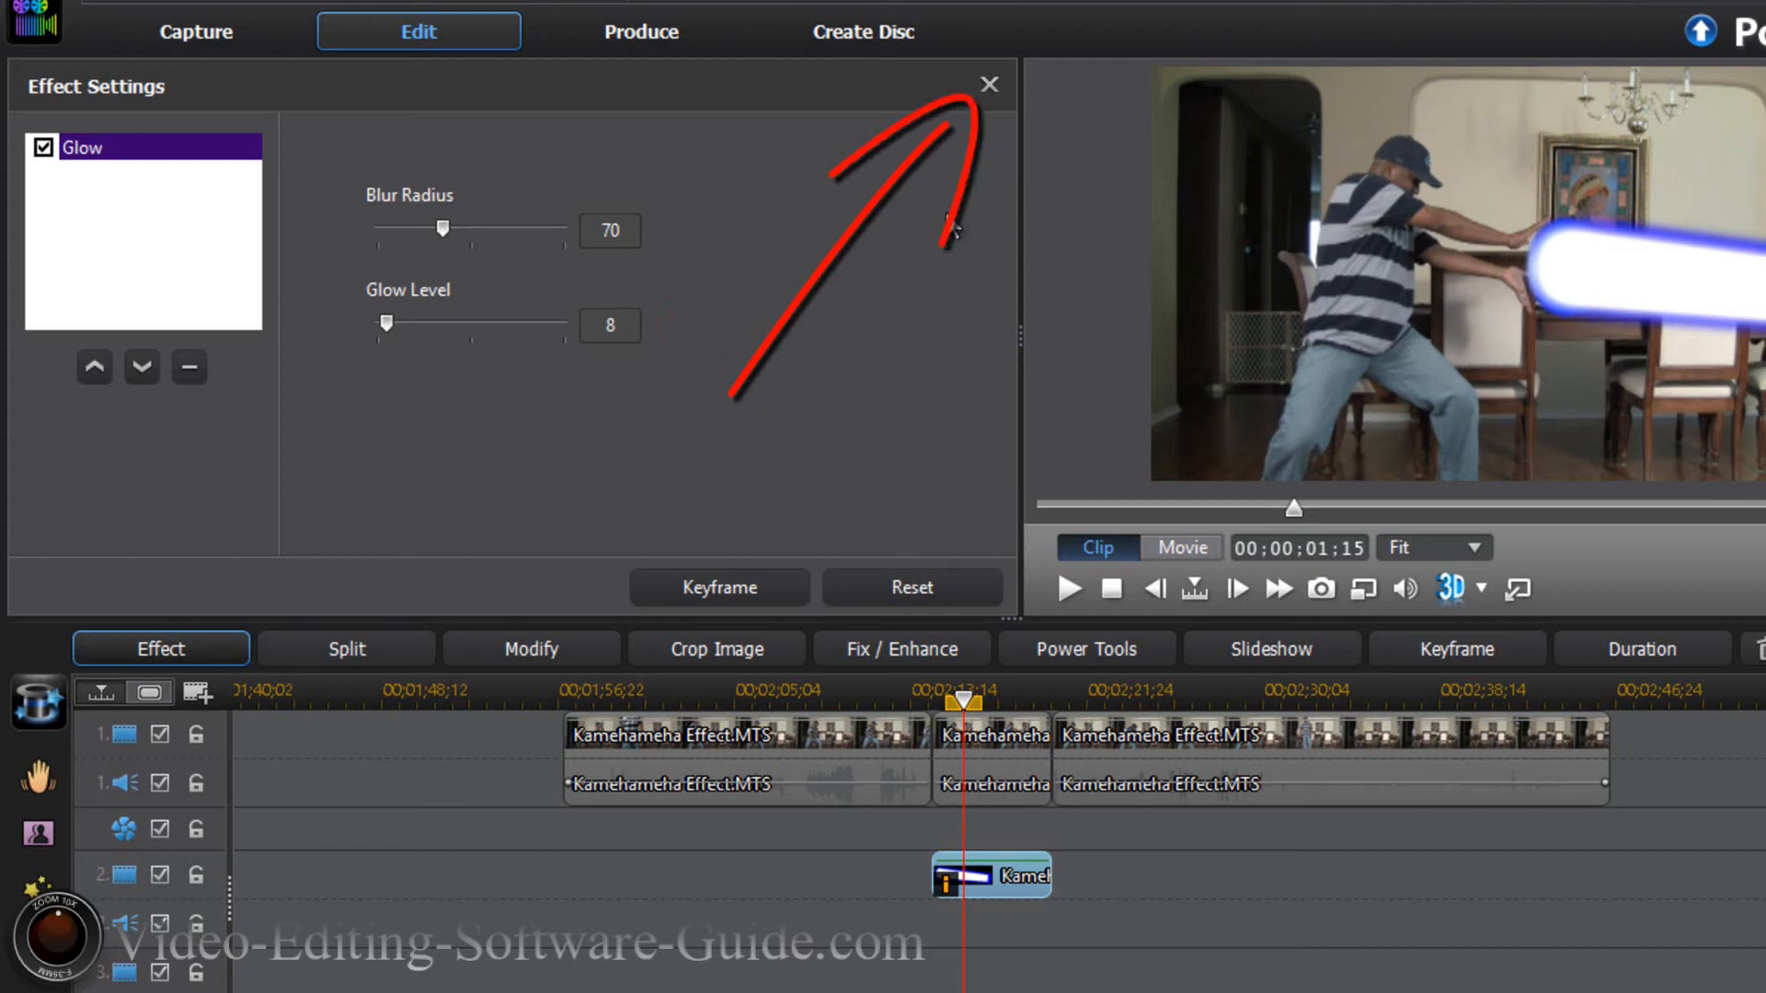
{"action": "left_click", "coordinate": [986, 81]}
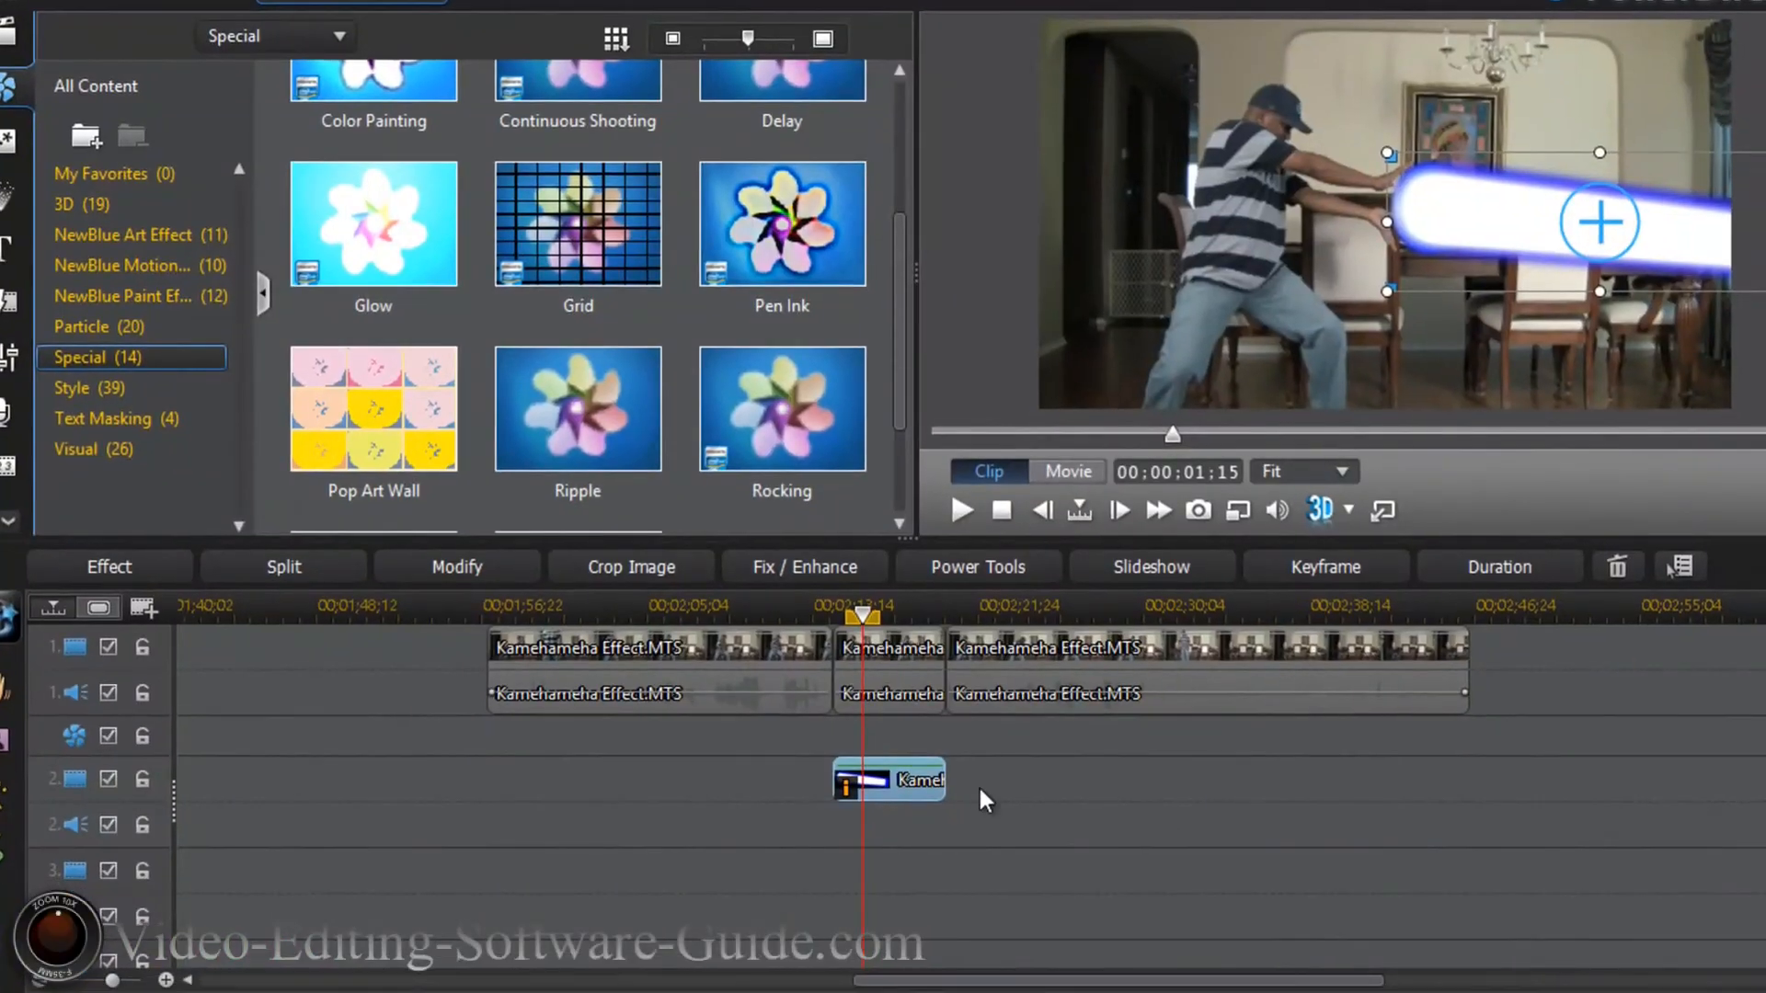
Copy the glowing beam image from track 2, paste it onto track 3 with overwrite, and align its start with the original.
{"action": "right_click", "coordinate": [906, 769]}
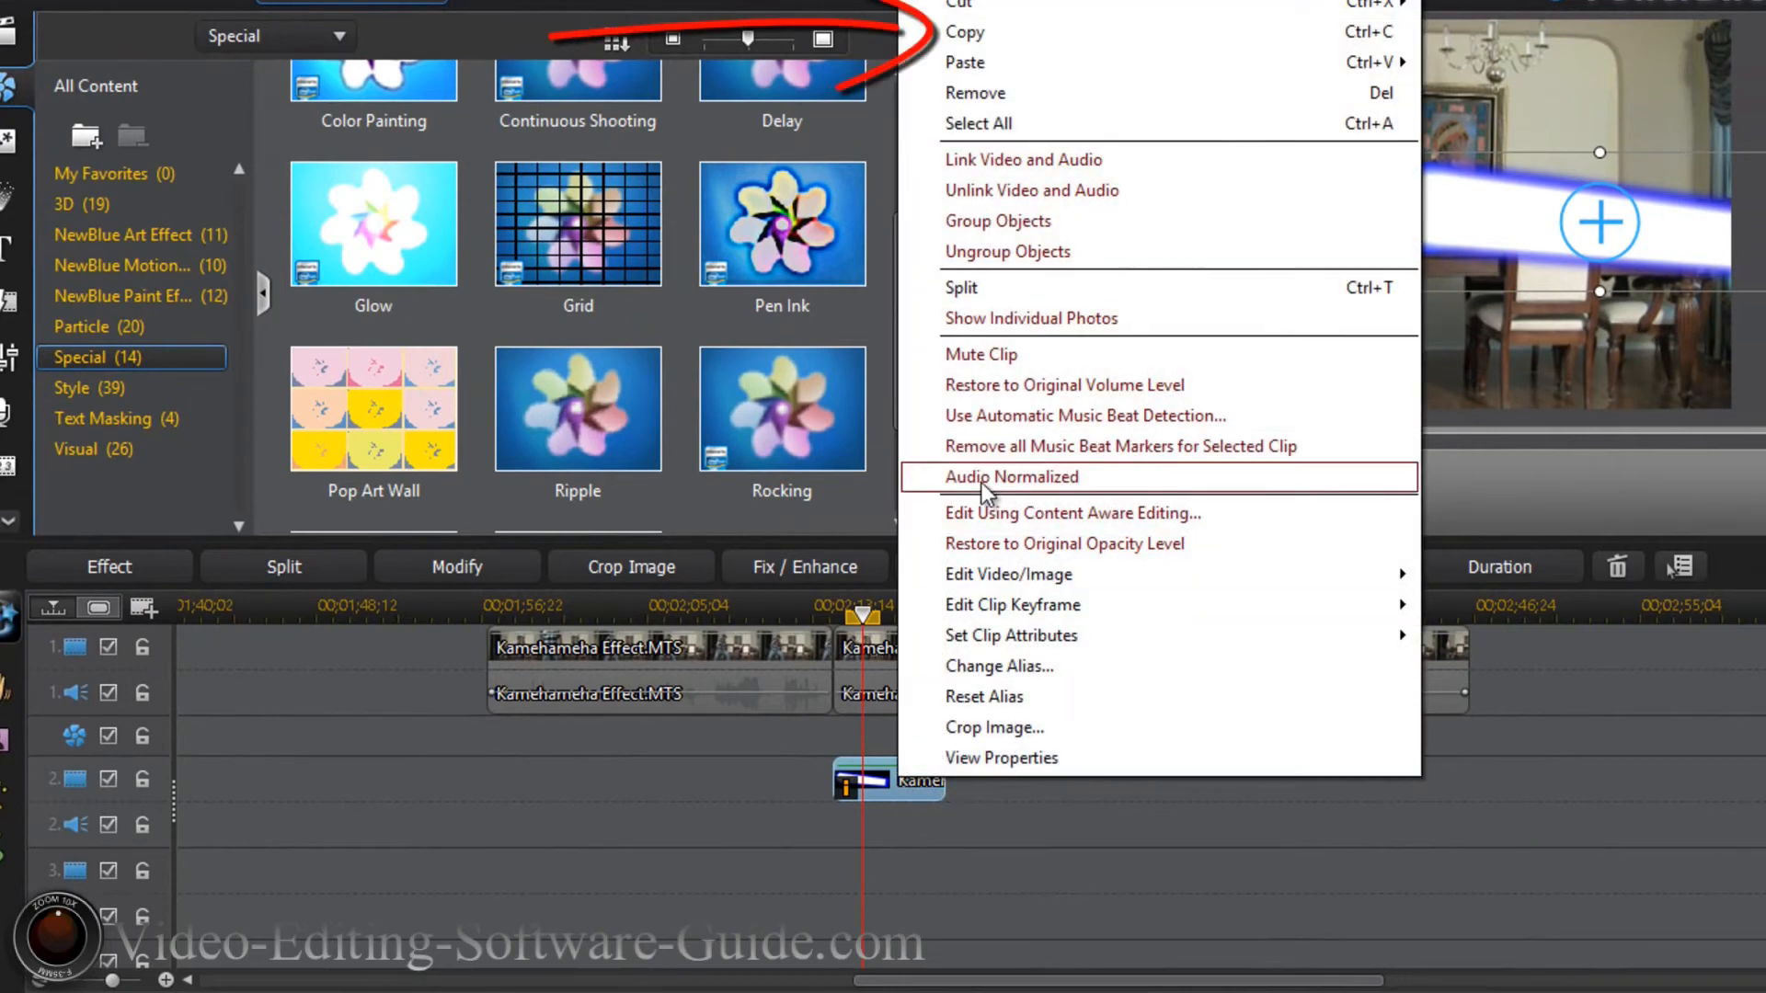
{"action": "left_click", "coordinate": [983, 35]}
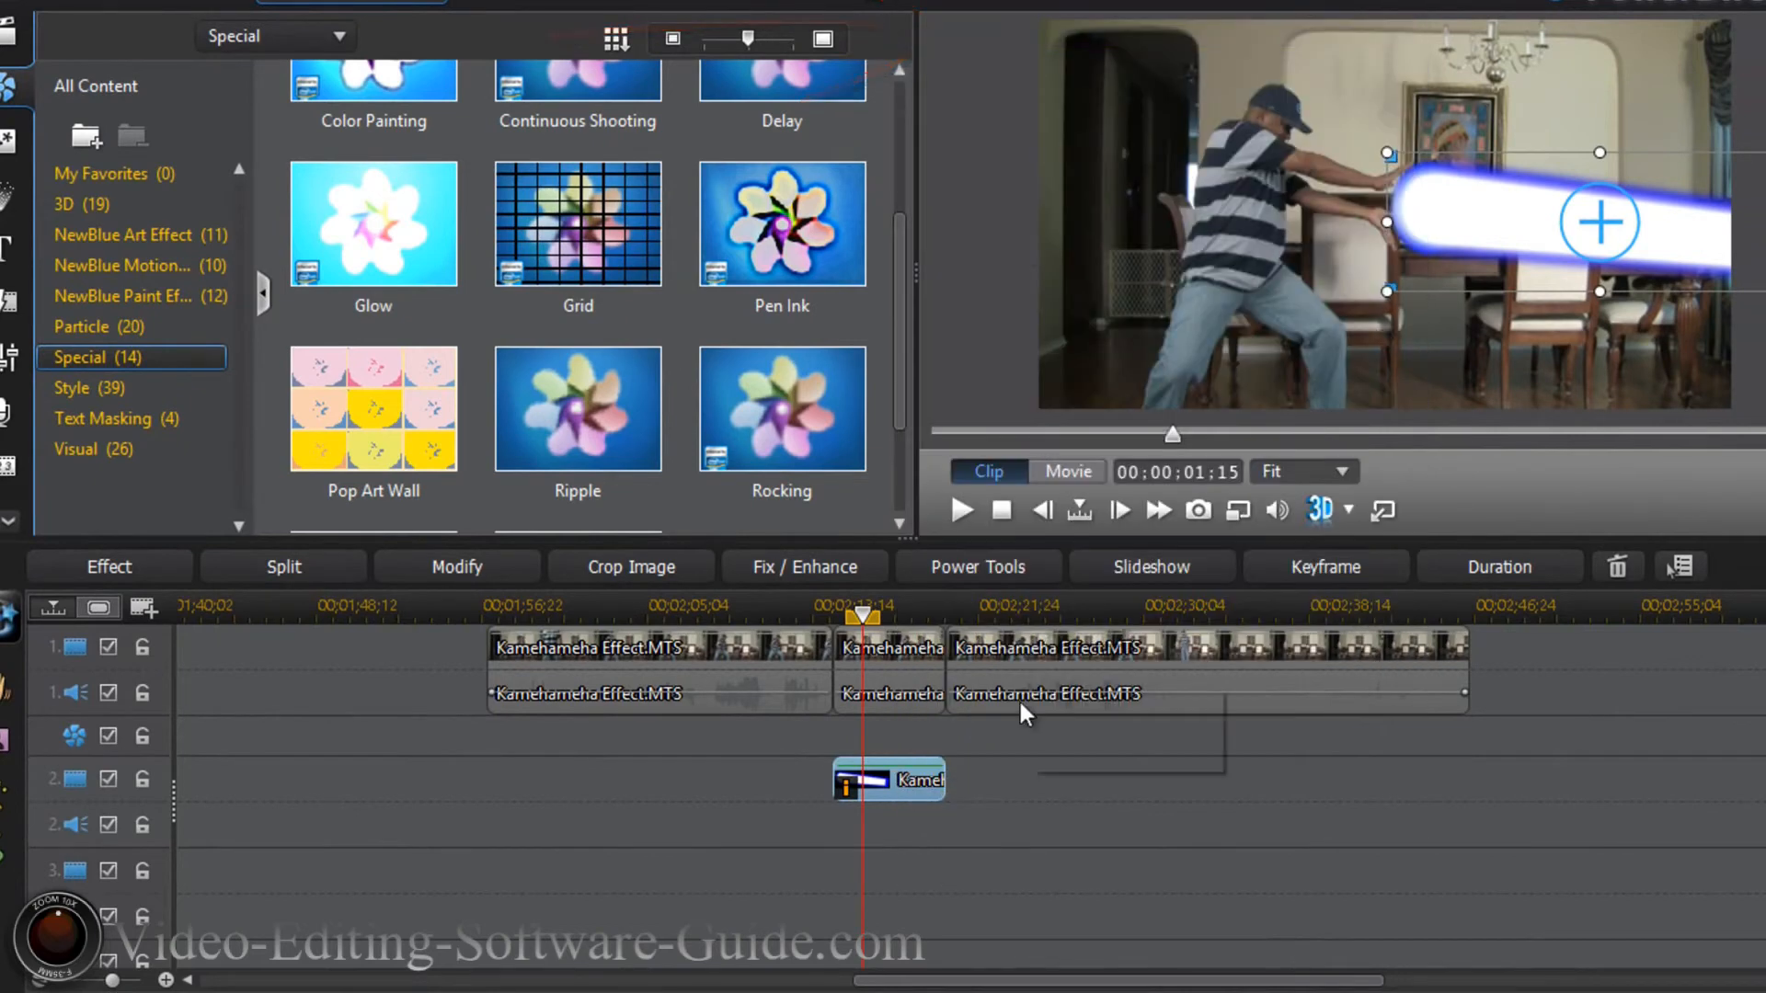
{"action": "left_click", "coordinate": [876, 873]}
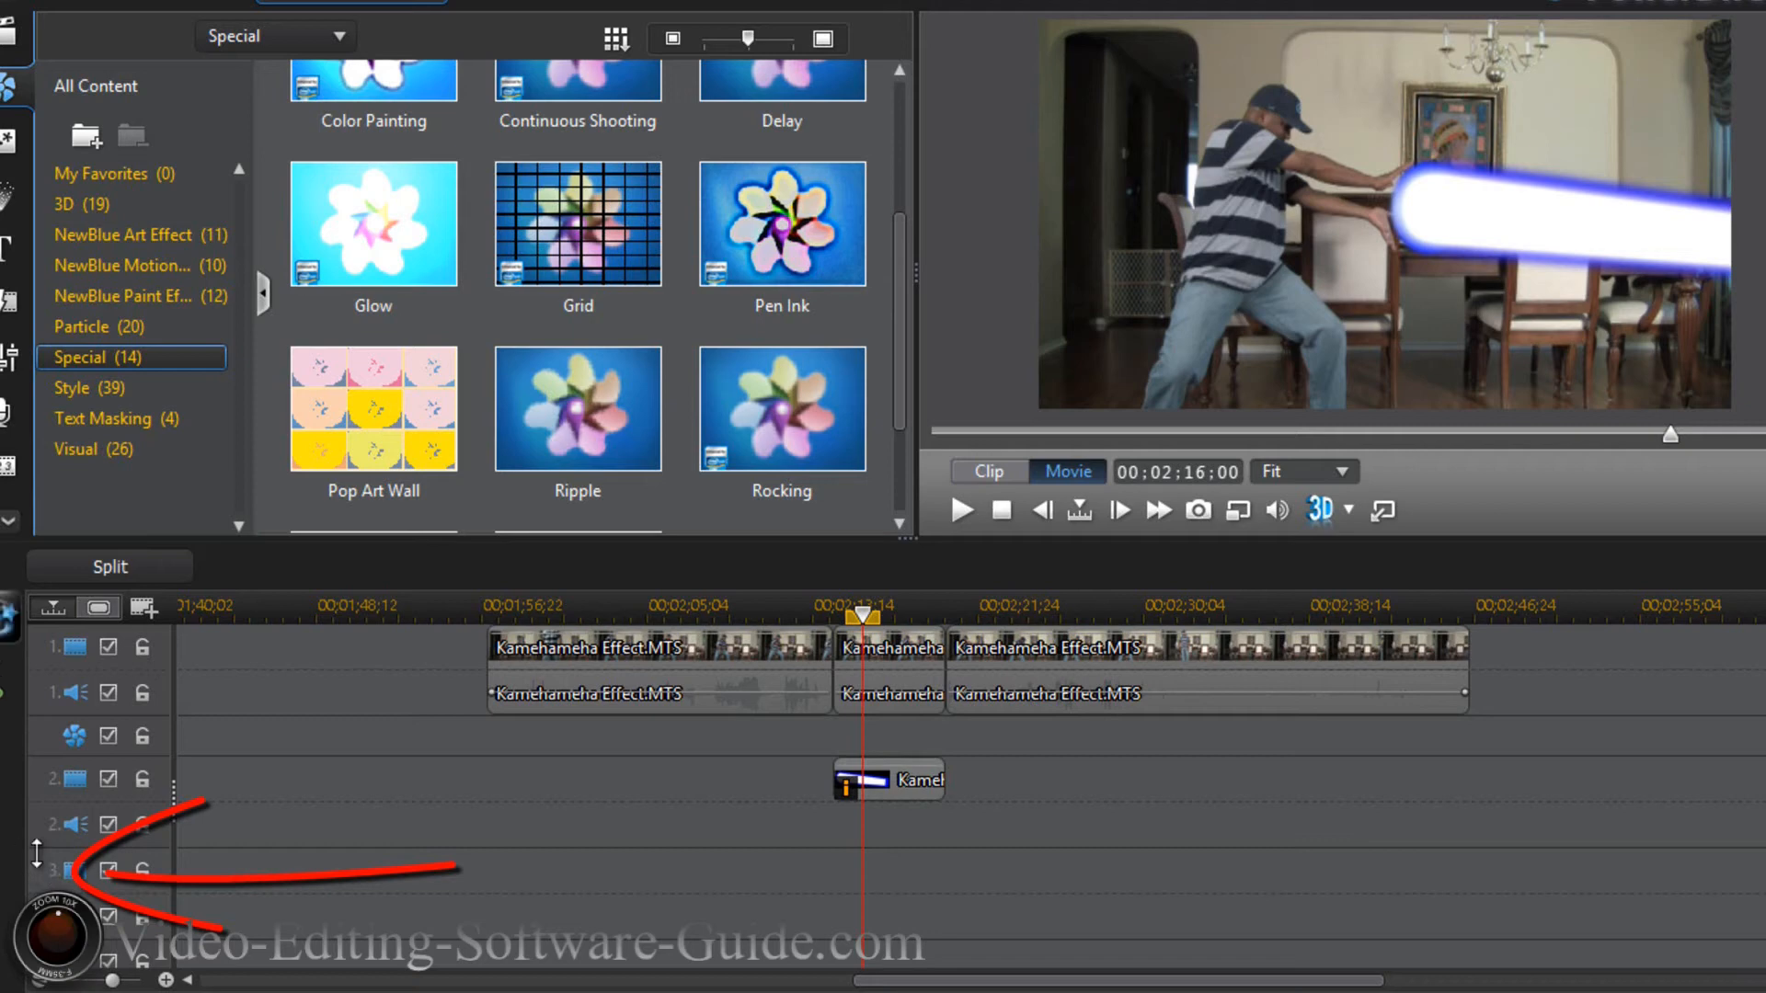
{"action": "right_click", "coordinate": [892, 859]}
{"action": "mouse_move", "coordinate": [1013, 462]}
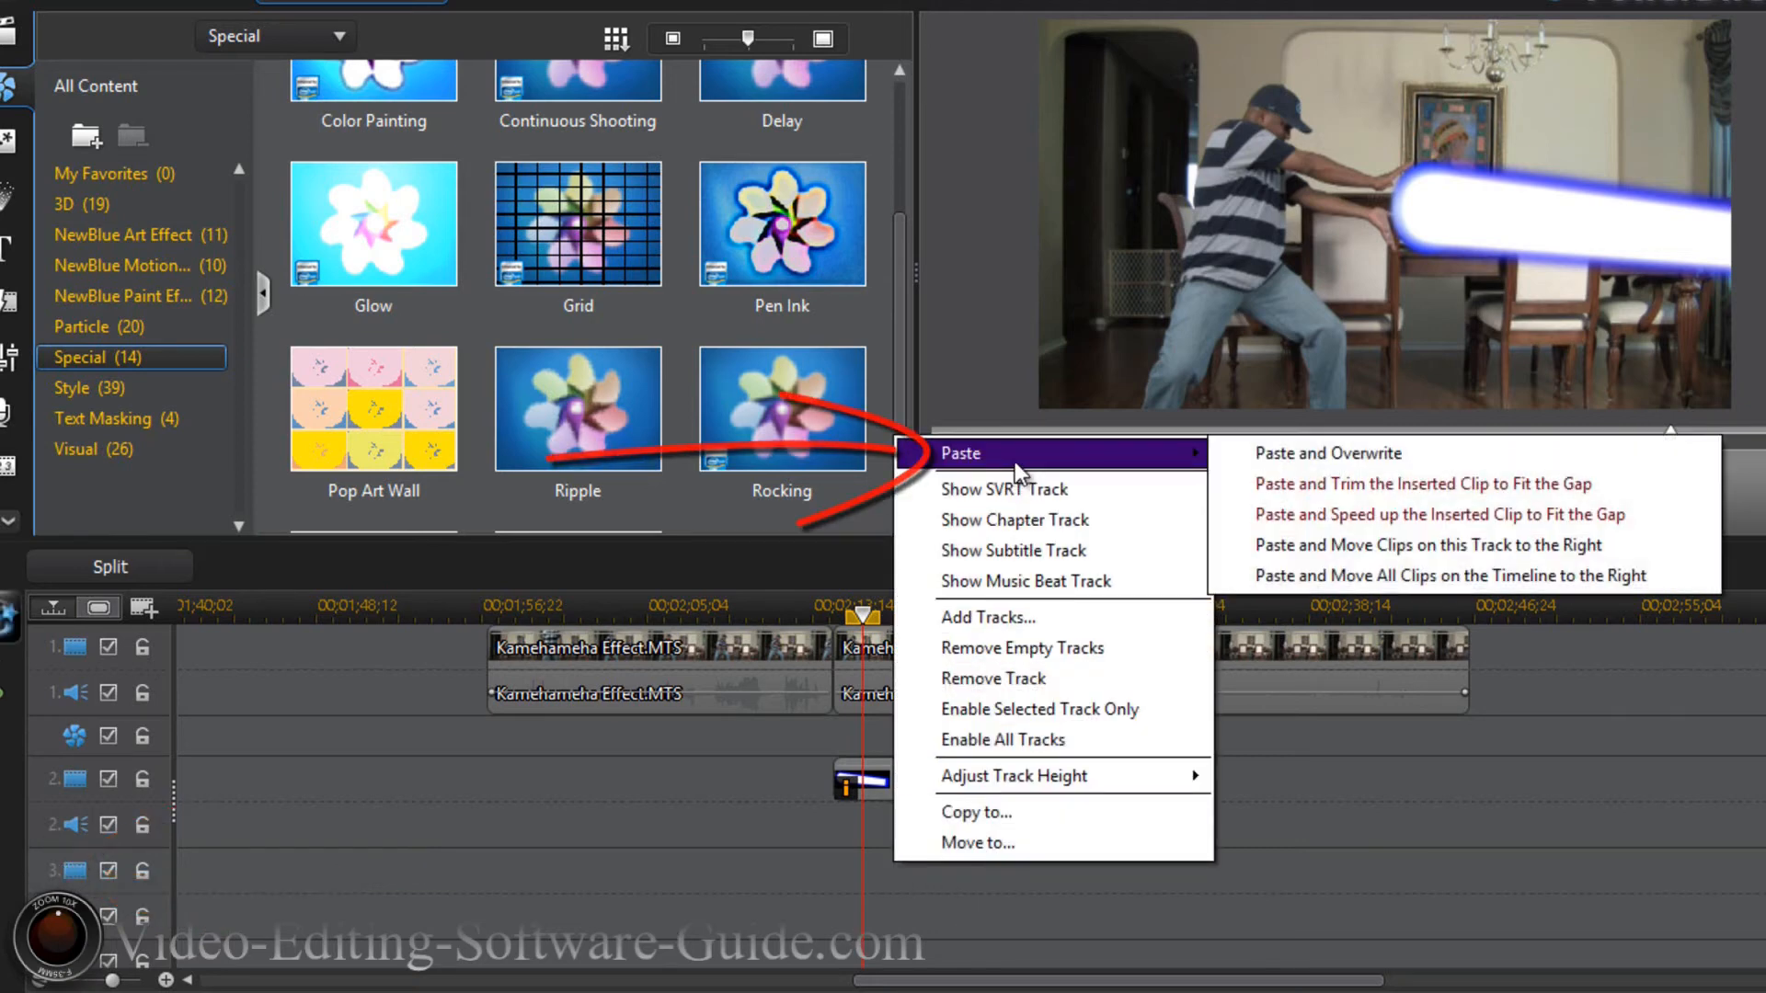
{"action": "left_click", "coordinate": [1311, 455]}
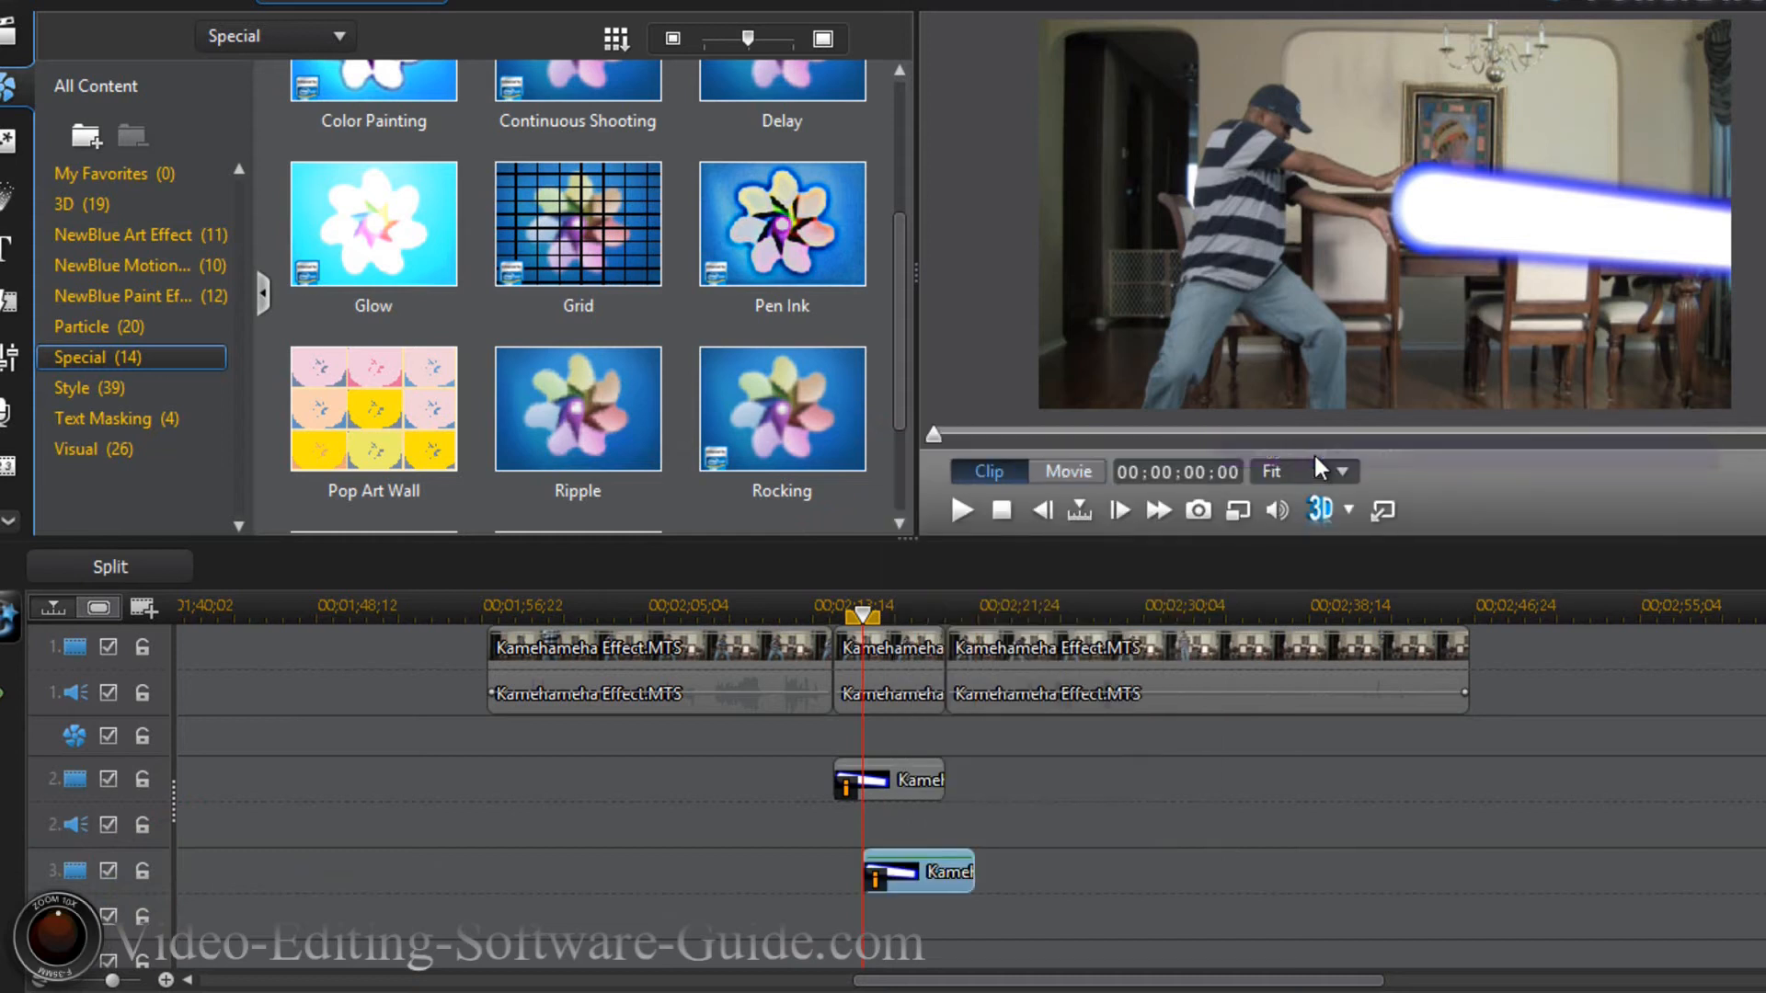
{"action": "left_click_drag", "start_coordinate": [947, 897], "coordinate": [901, 945]}
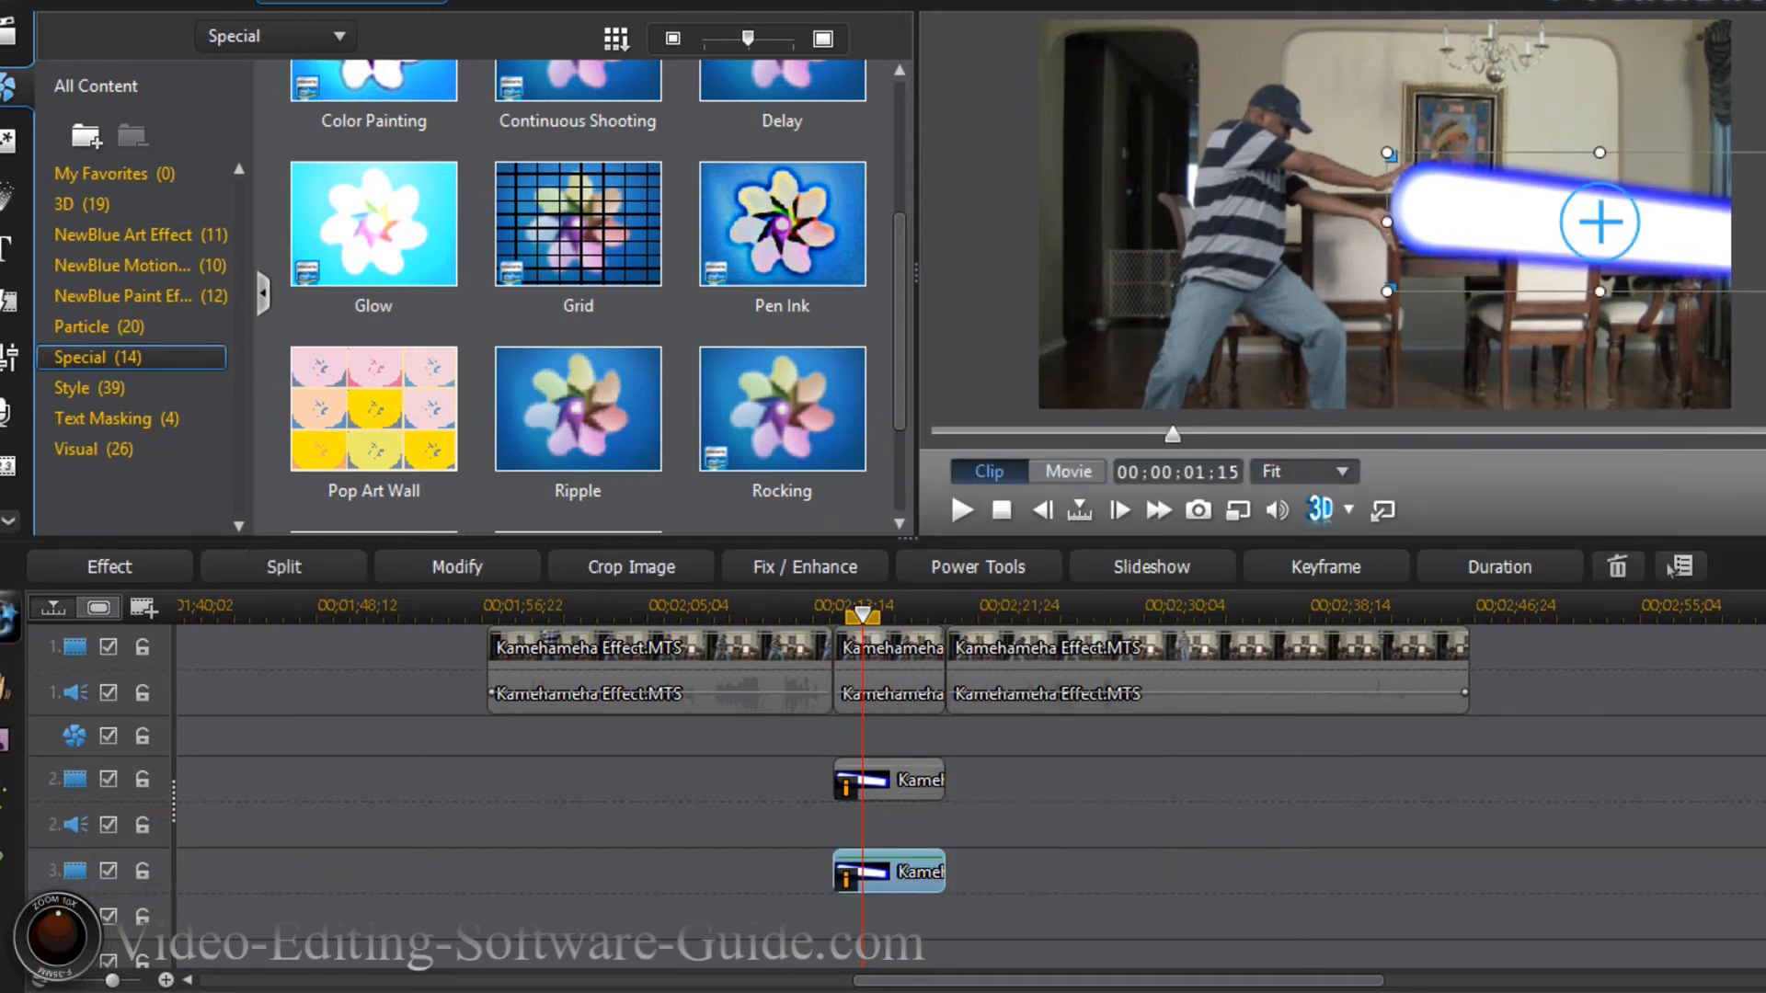
Paste another copy of the beam image onto track 4 with overwrite and align it with the two beam images above.
{"action": "scroll", "coordinate": [919, 791], "scroll_direction": "down", "scroll_amount": 1}
{"action": "left_click", "coordinate": [879, 891]}
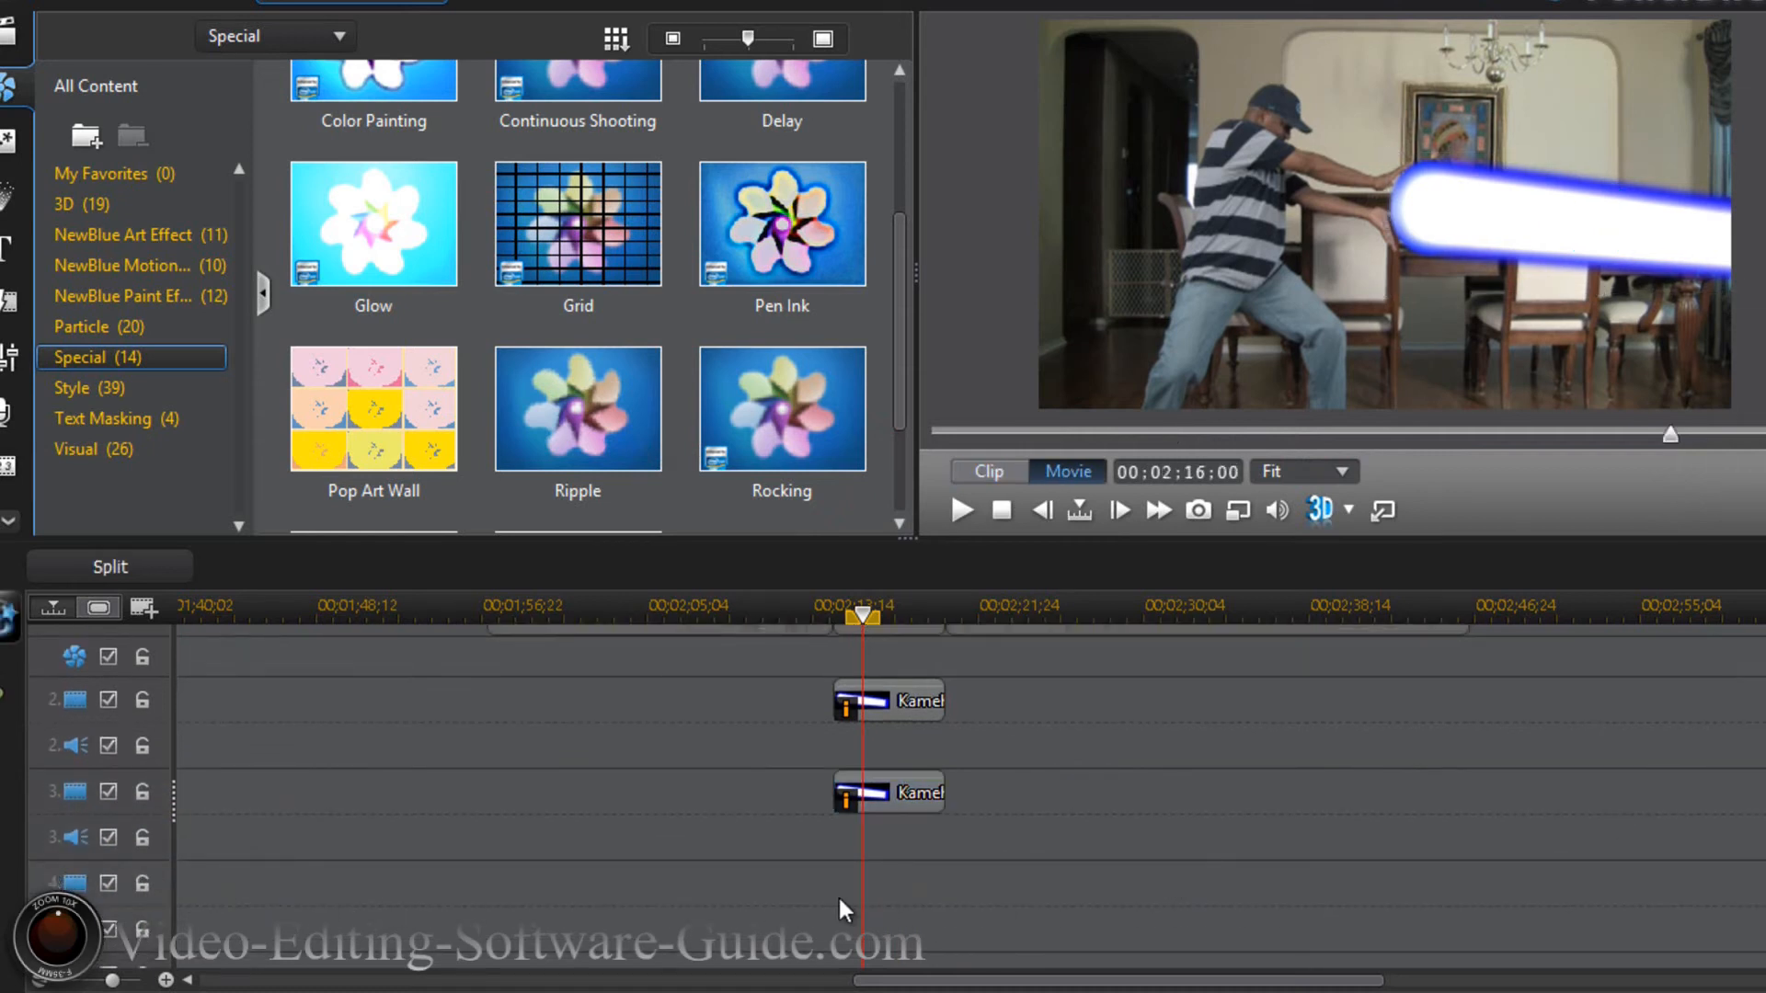
{"action": "right_click", "coordinate": [836, 895]}
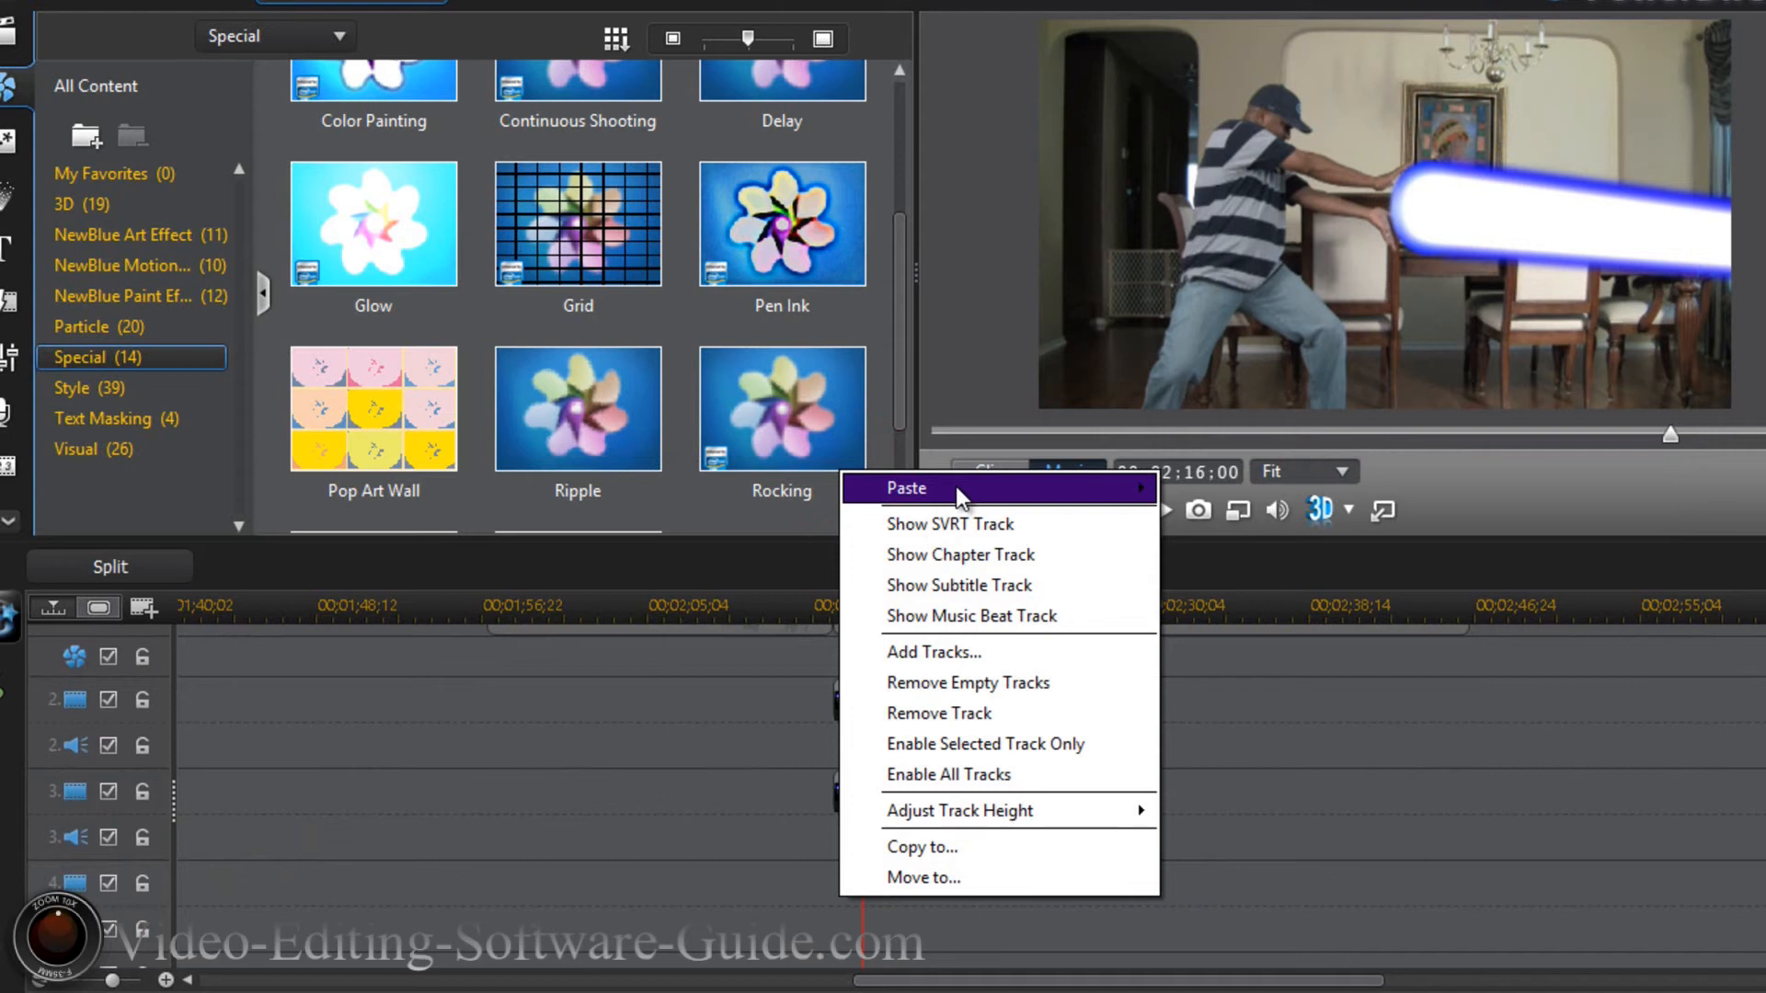
{"action": "mouse_move", "coordinate": [1085, 489]}
{"action": "left_click", "coordinate": [1251, 488]}
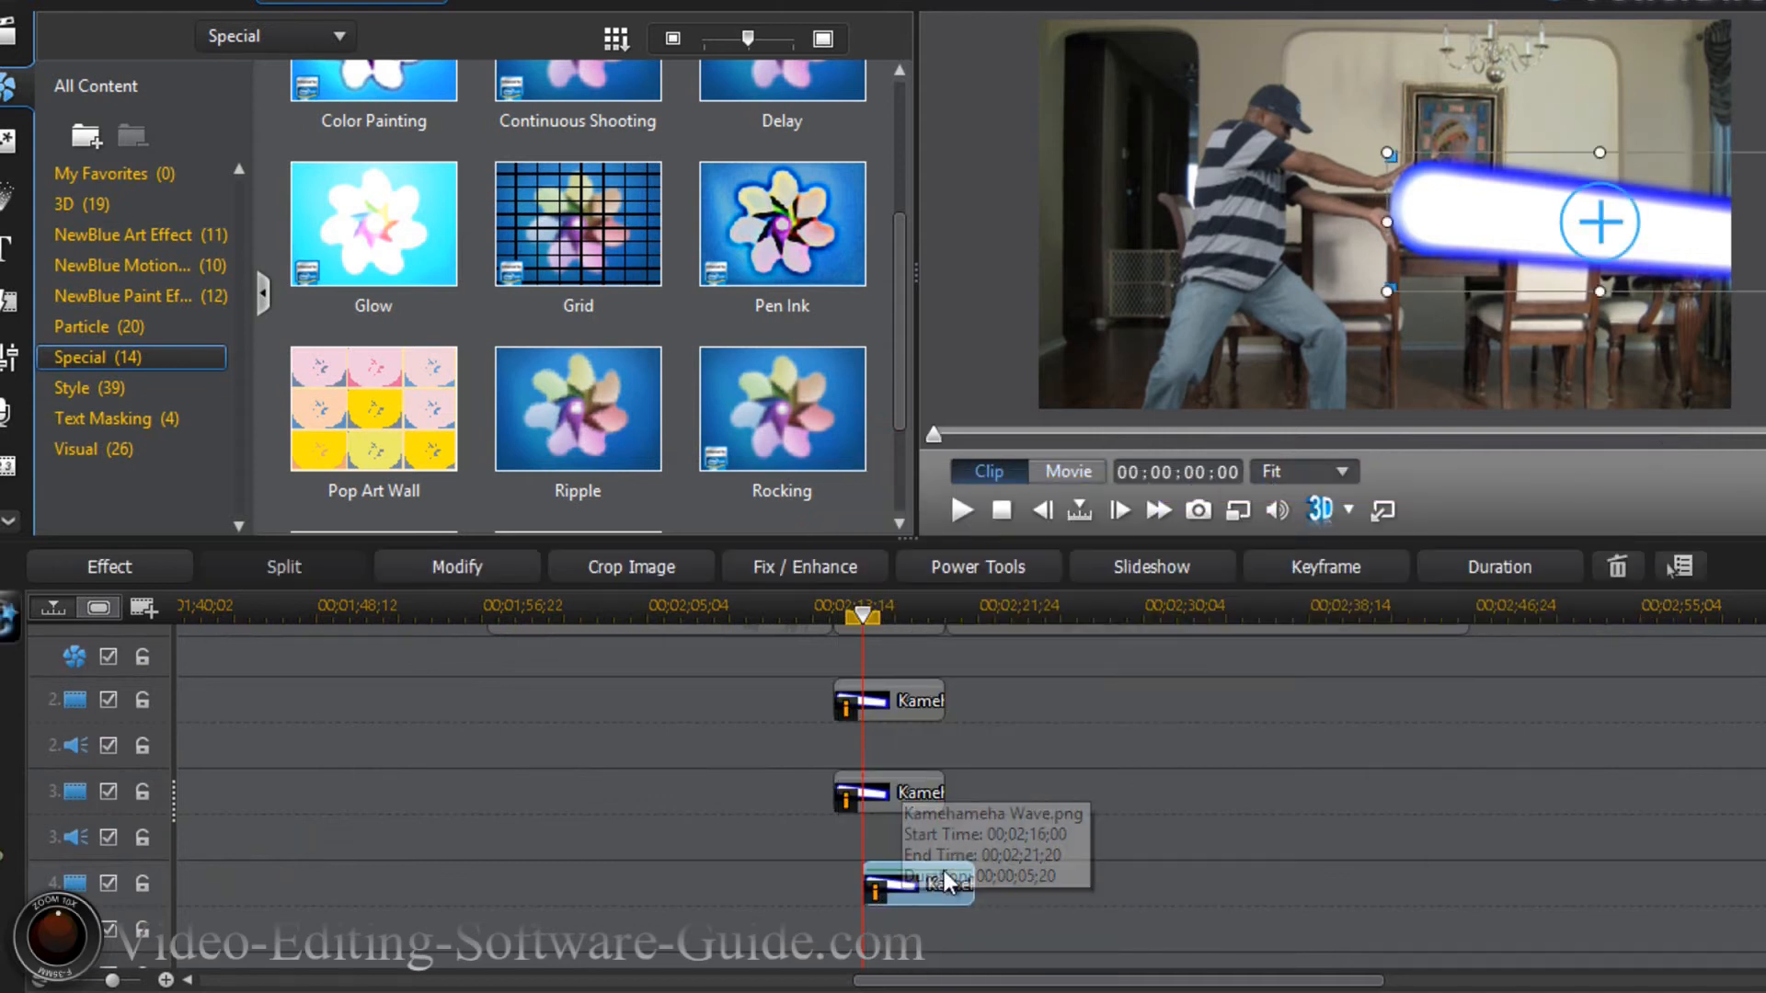
{"action": "left_click_drag", "start_coordinate": [942, 885], "coordinate": [915, 892]}
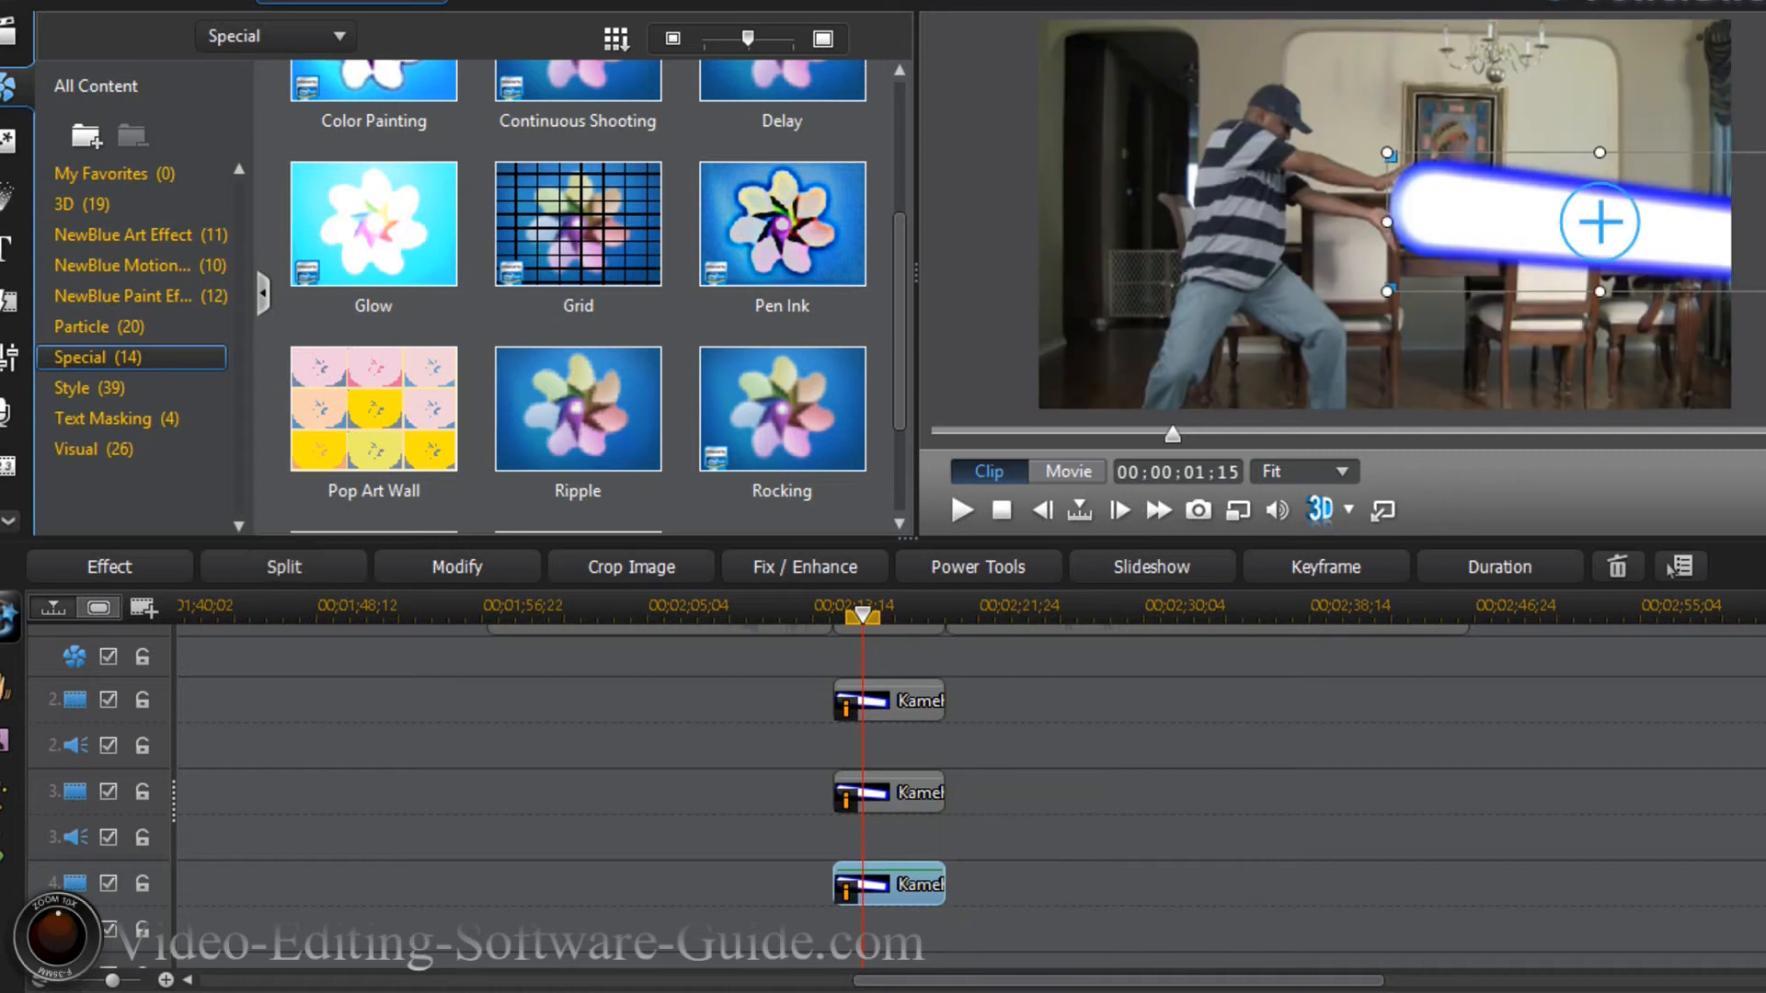
Split the beam image on track 3 one frame after its start.
{"action": "scroll", "coordinate": [970, 797], "scroll_direction": "up", "scroll_amount": 2}
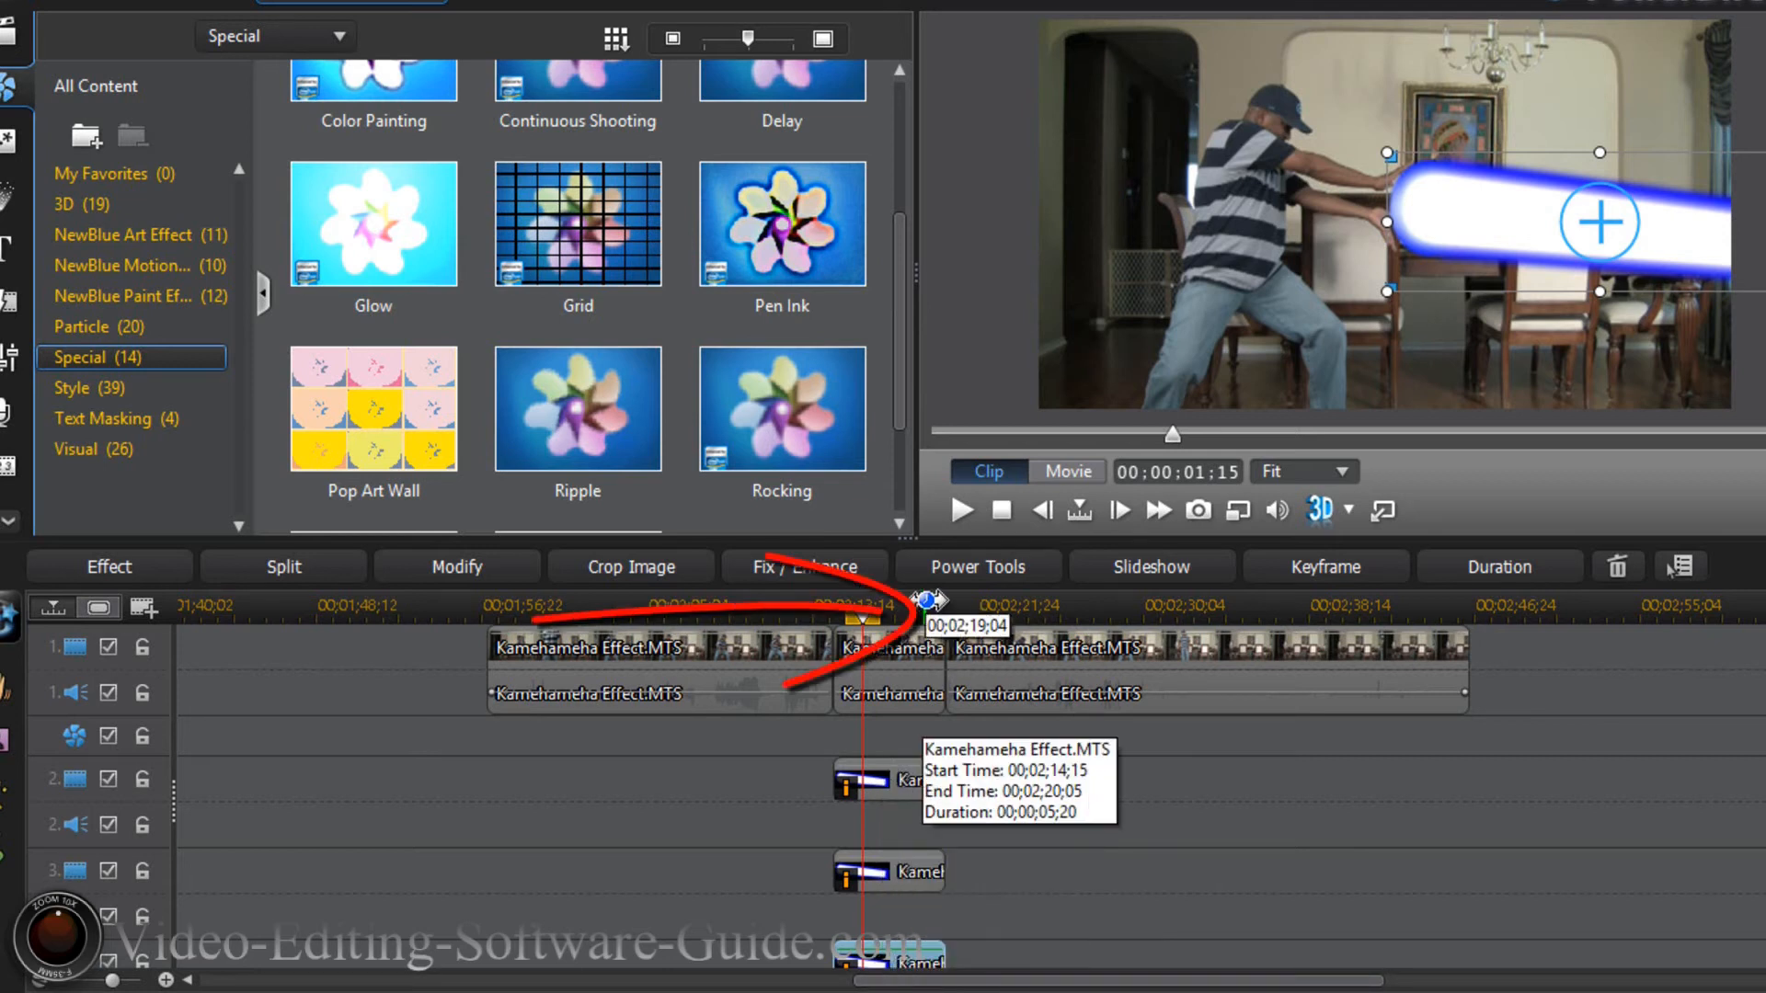
{"action": "left_click_drag", "start_coordinate": [917, 605], "coordinate": [1509, 611]}
{"action": "left_click_drag", "start_coordinate": [985, 614], "coordinate": [1563, 609]}
{"action": "left_click_drag", "start_coordinate": [1006, 603], "coordinate": [1675, 611]}
{"action": "left_click_drag", "start_coordinate": [1002, 608], "coordinate": [1674, 602]}
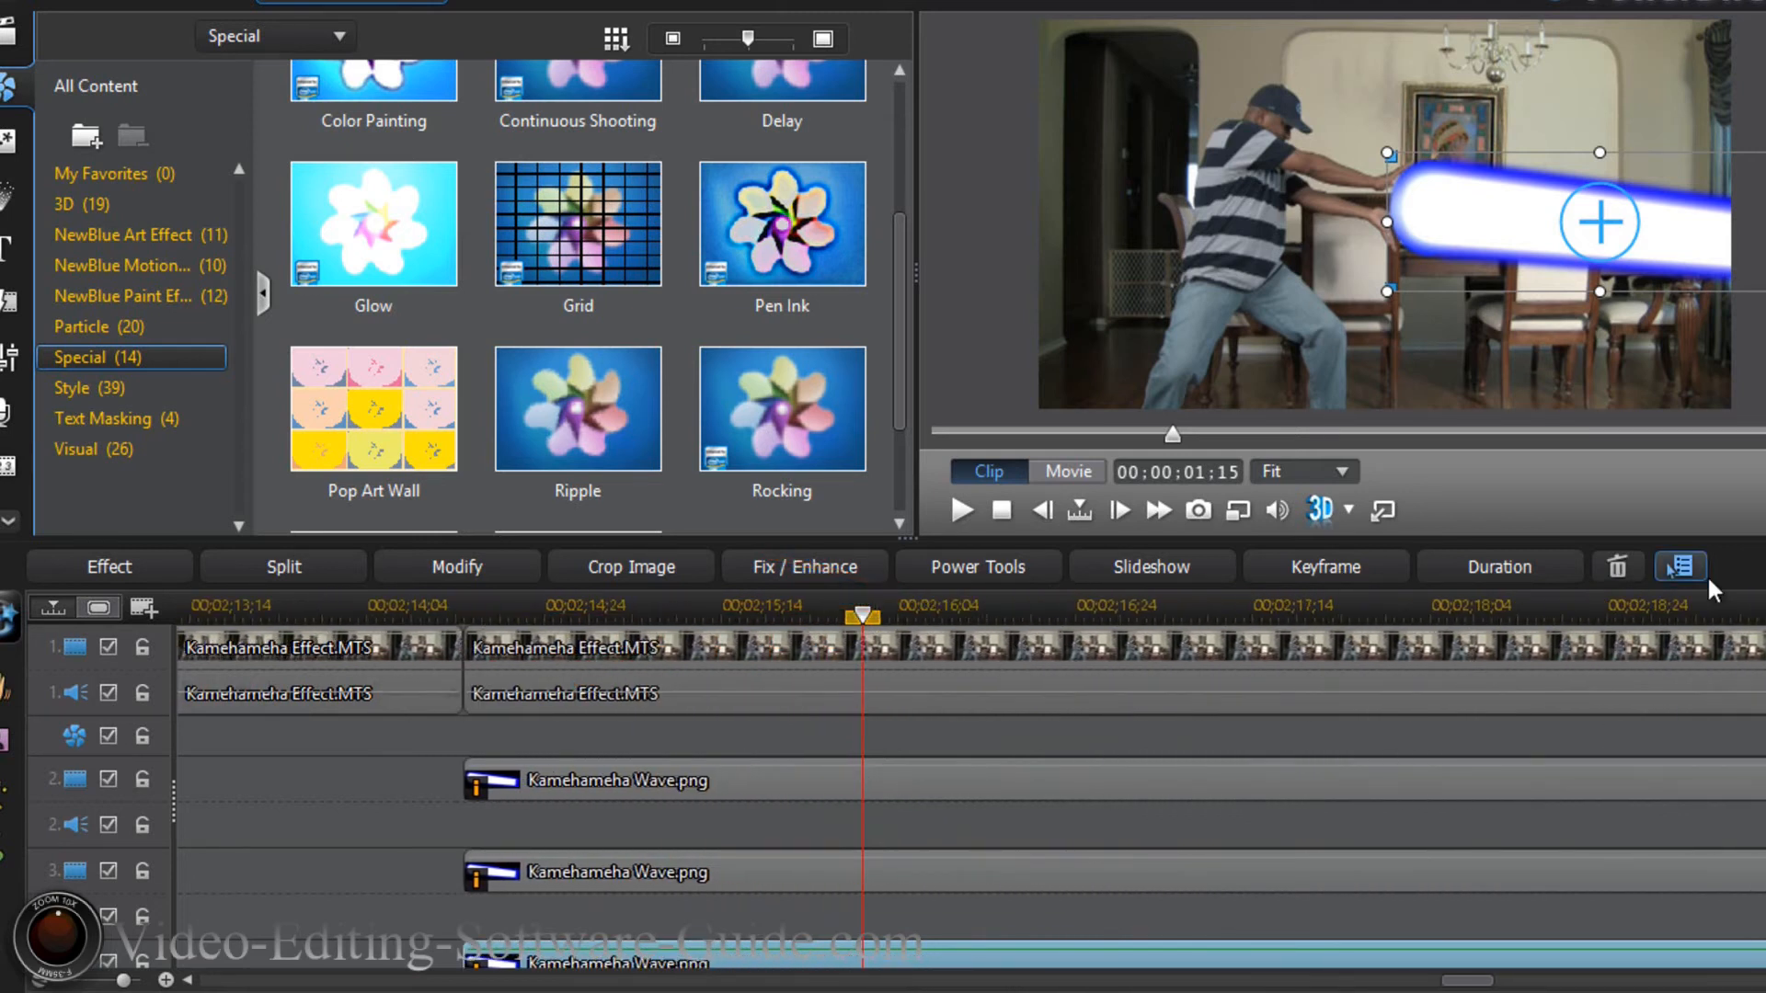
{"action": "left_click_drag", "start_coordinate": [1009, 607], "coordinate": [1638, 607]}
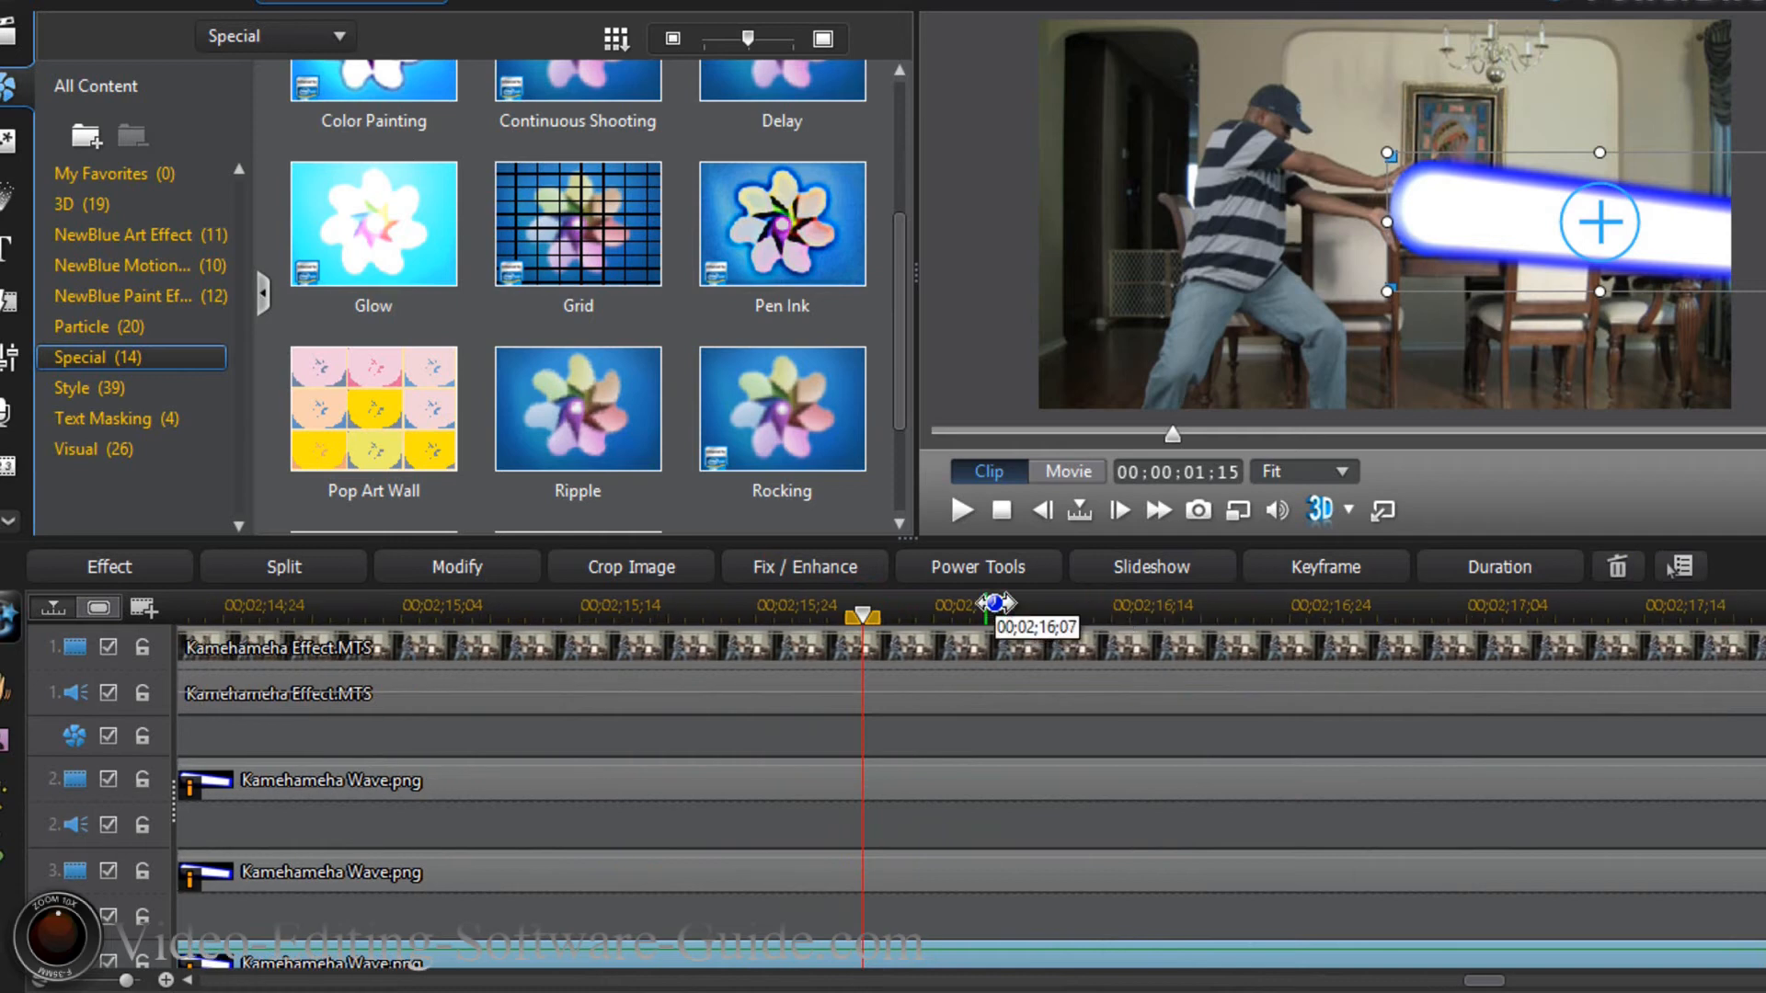
{"action": "left_click_drag", "start_coordinate": [996, 605], "coordinate": [1564, 602]}
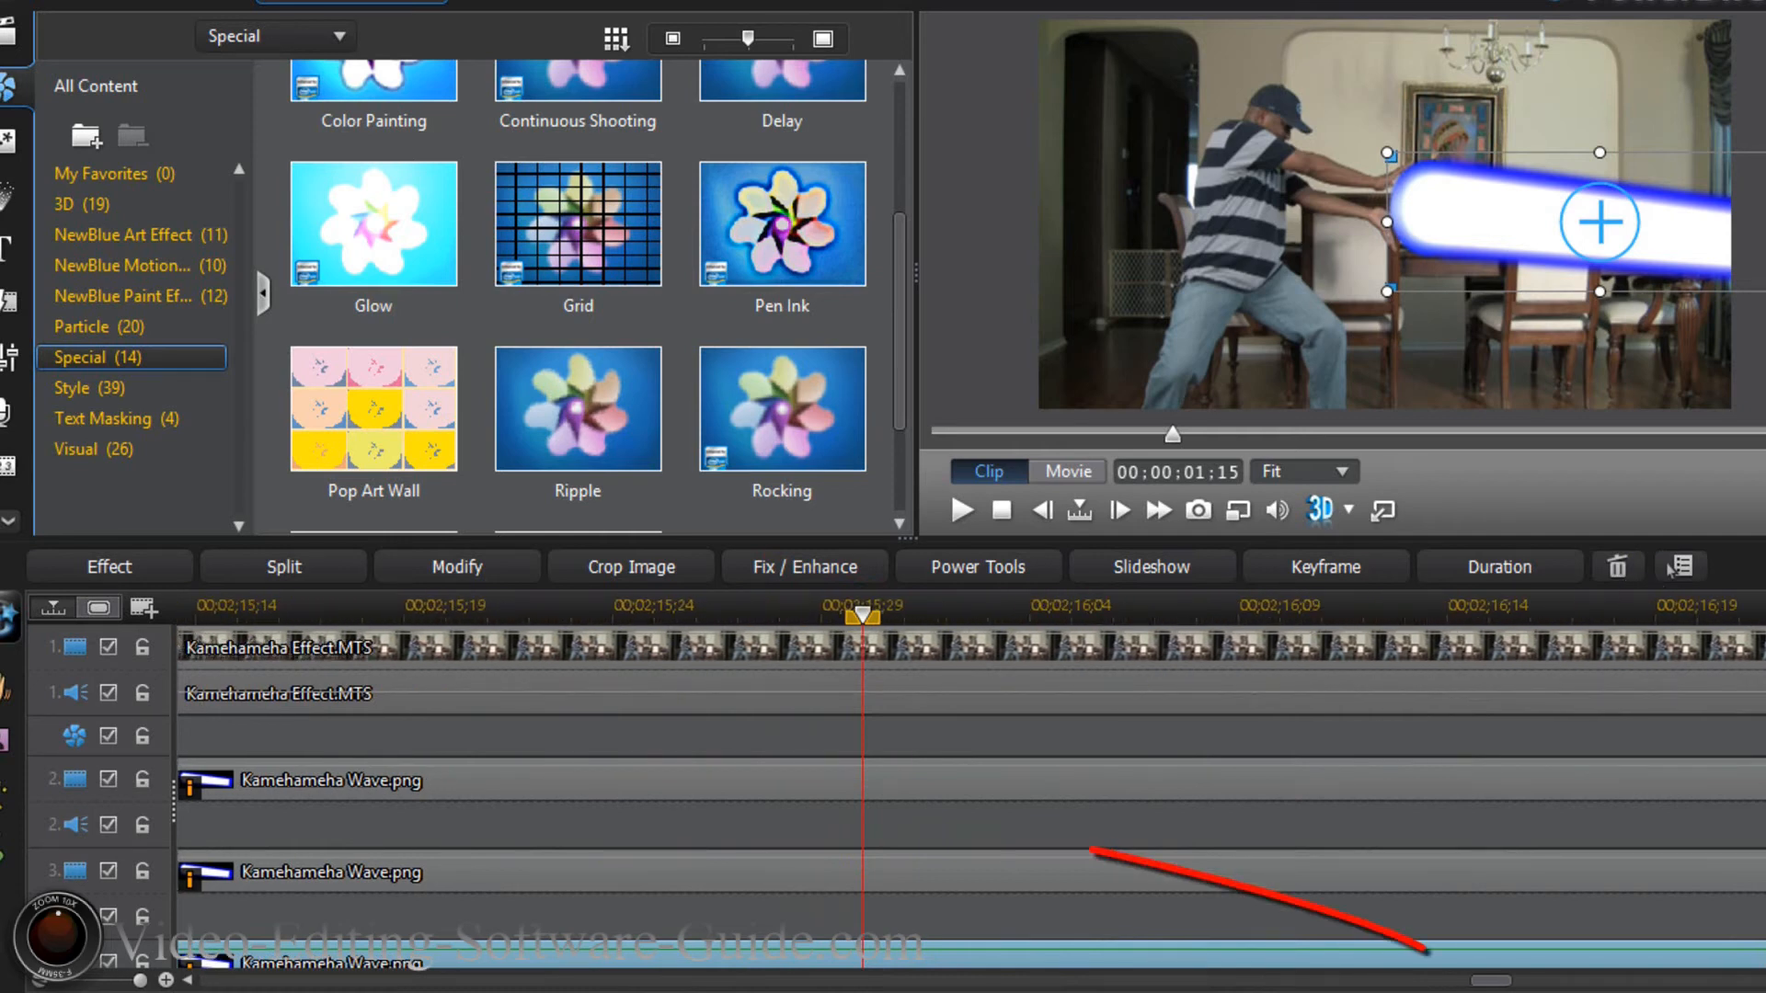
{"action": "left_click_drag", "start_coordinate": [1491, 981], "coordinate": [1471, 982]}
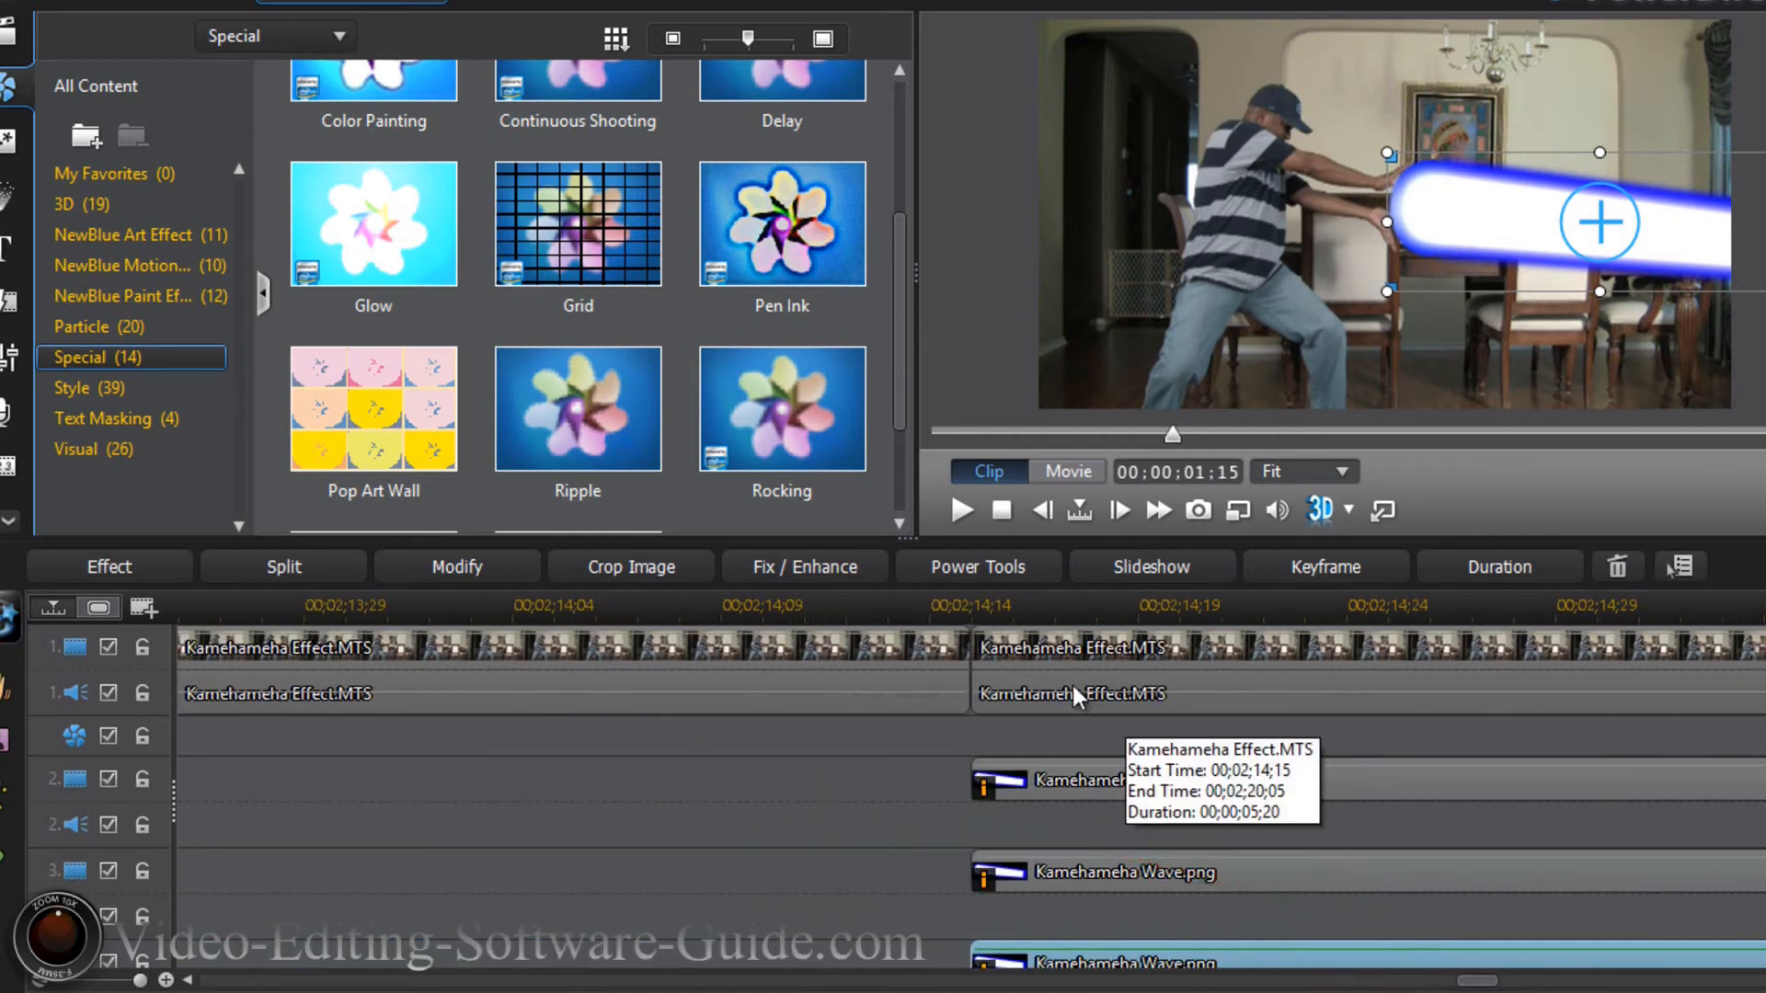
{"action": "left_click", "coordinate": [966, 608]}
{"action": "left_click", "coordinate": [1096, 773]}
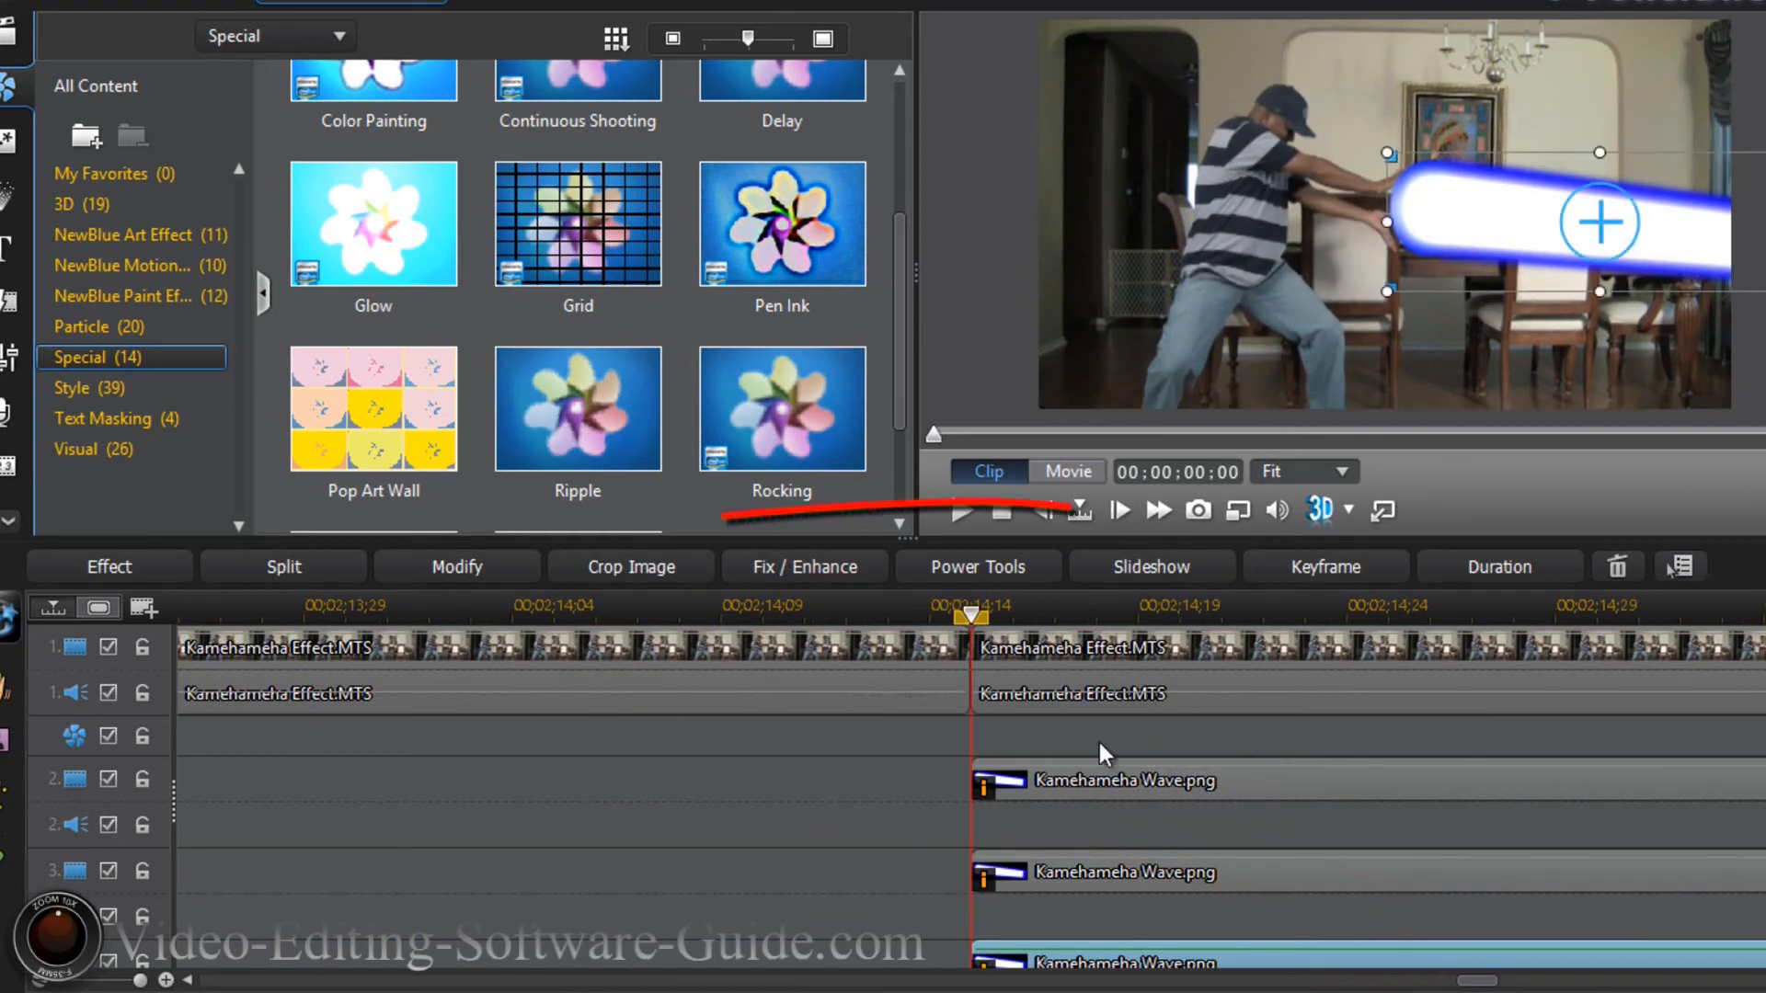
{"action": "left_click", "coordinate": [1116, 514]}
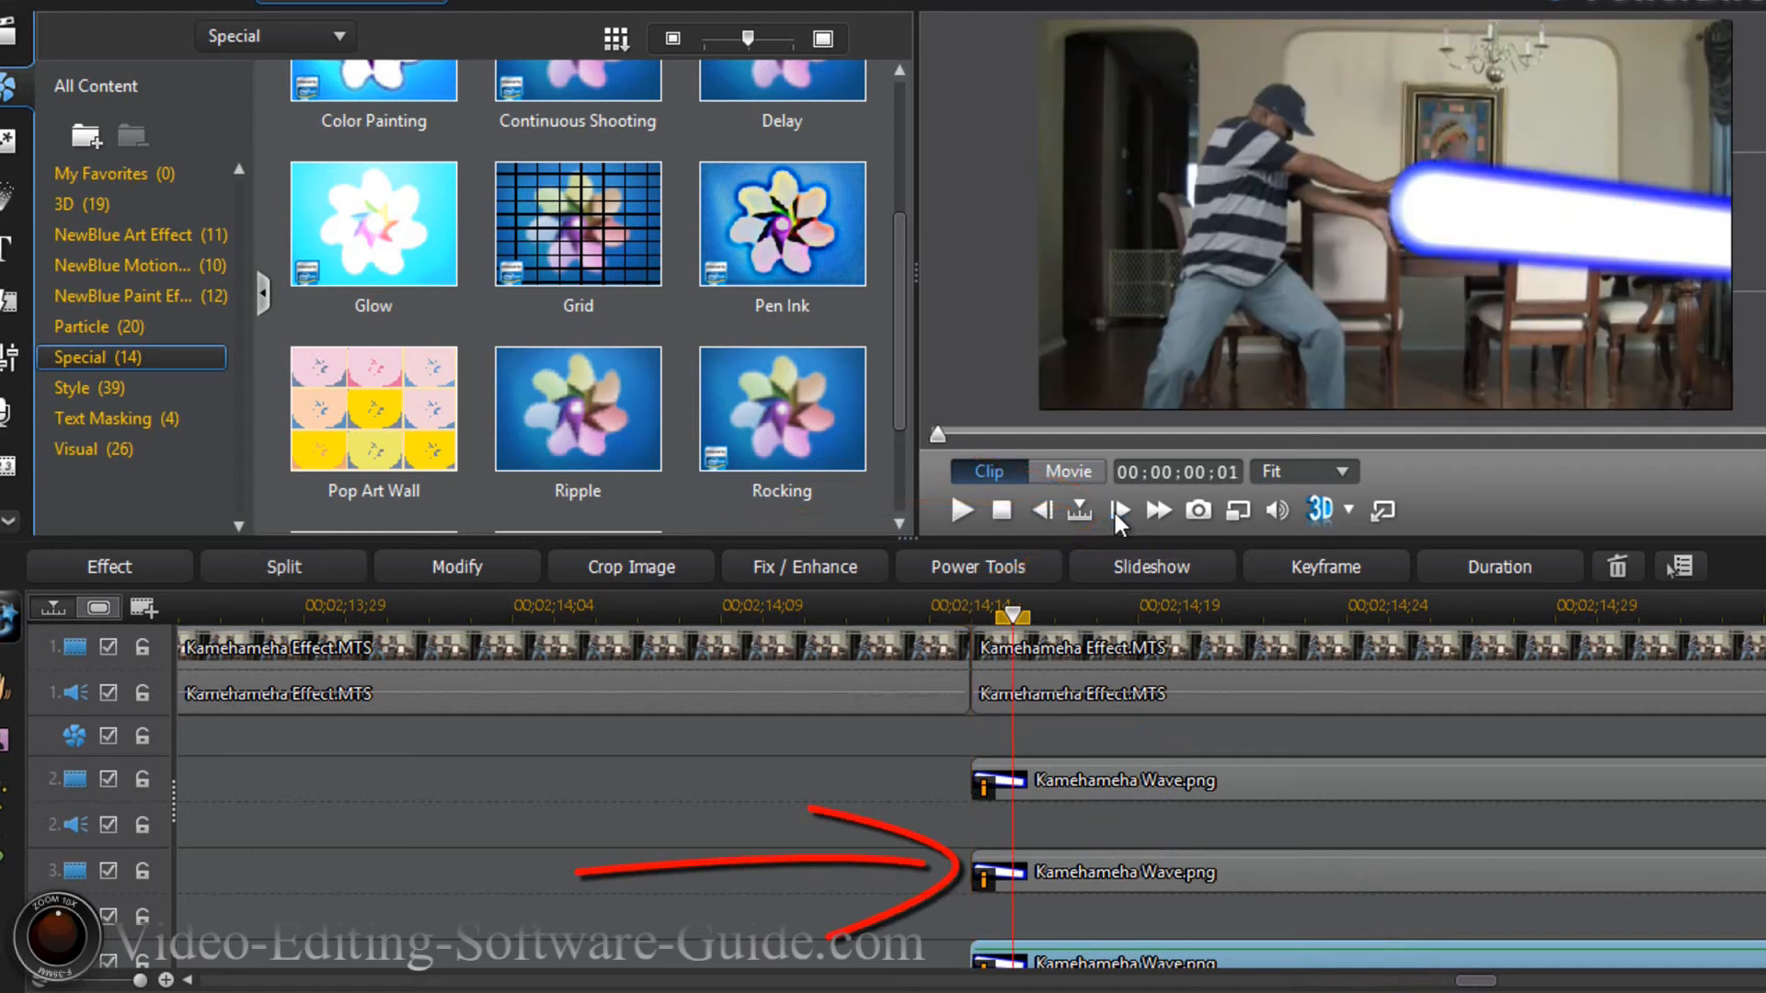
{"action": "left_click", "coordinate": [1035, 883]}
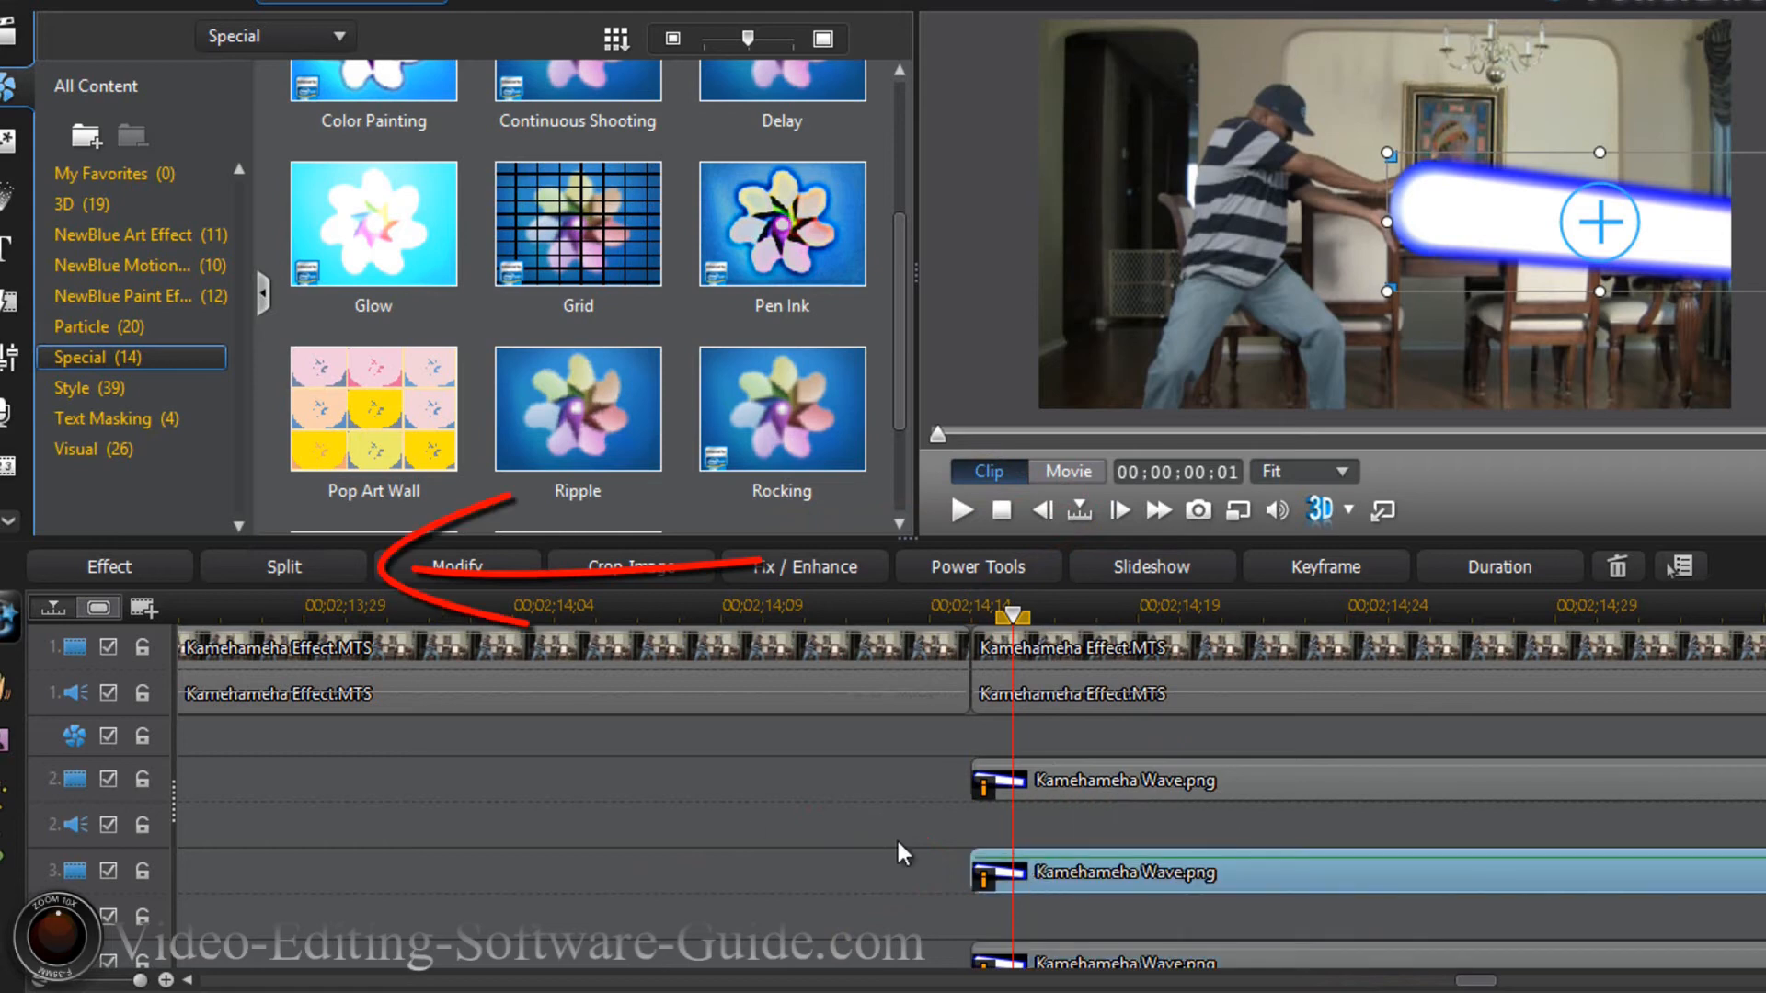
{"action": "left_click", "coordinate": [263, 570]}
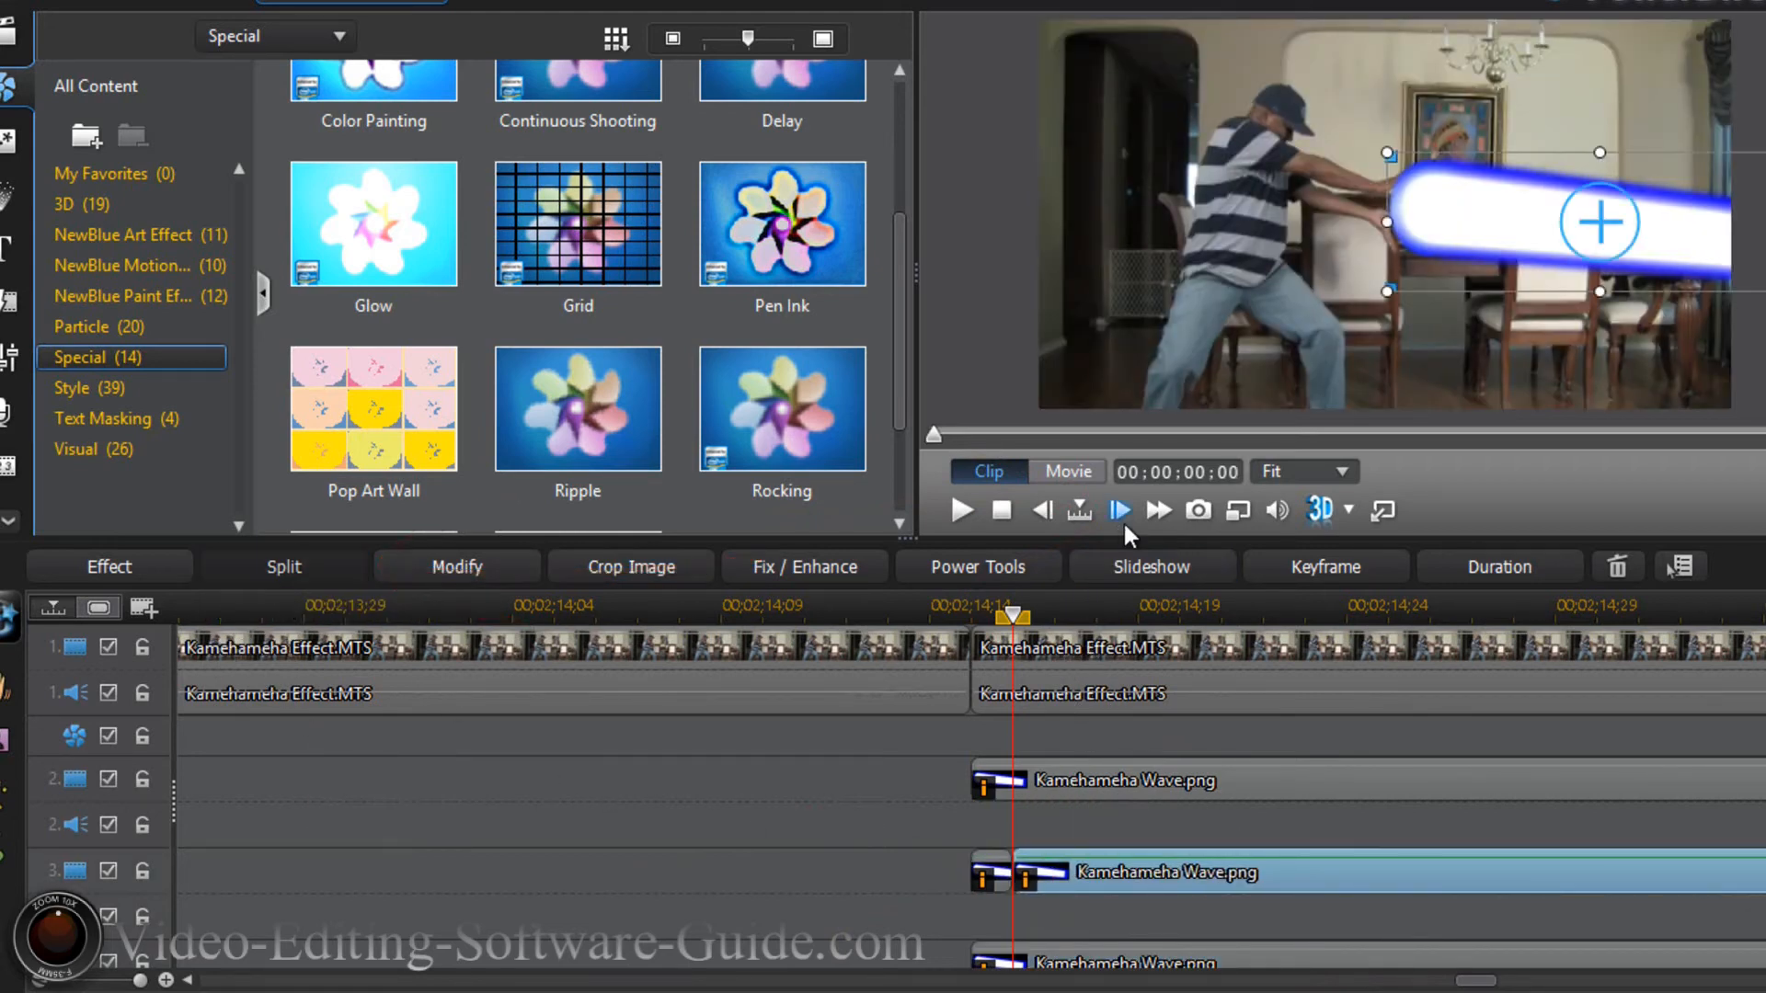
Split the beam image on track 4 two frames after its start.
{"action": "left_click", "coordinate": [1121, 513]}
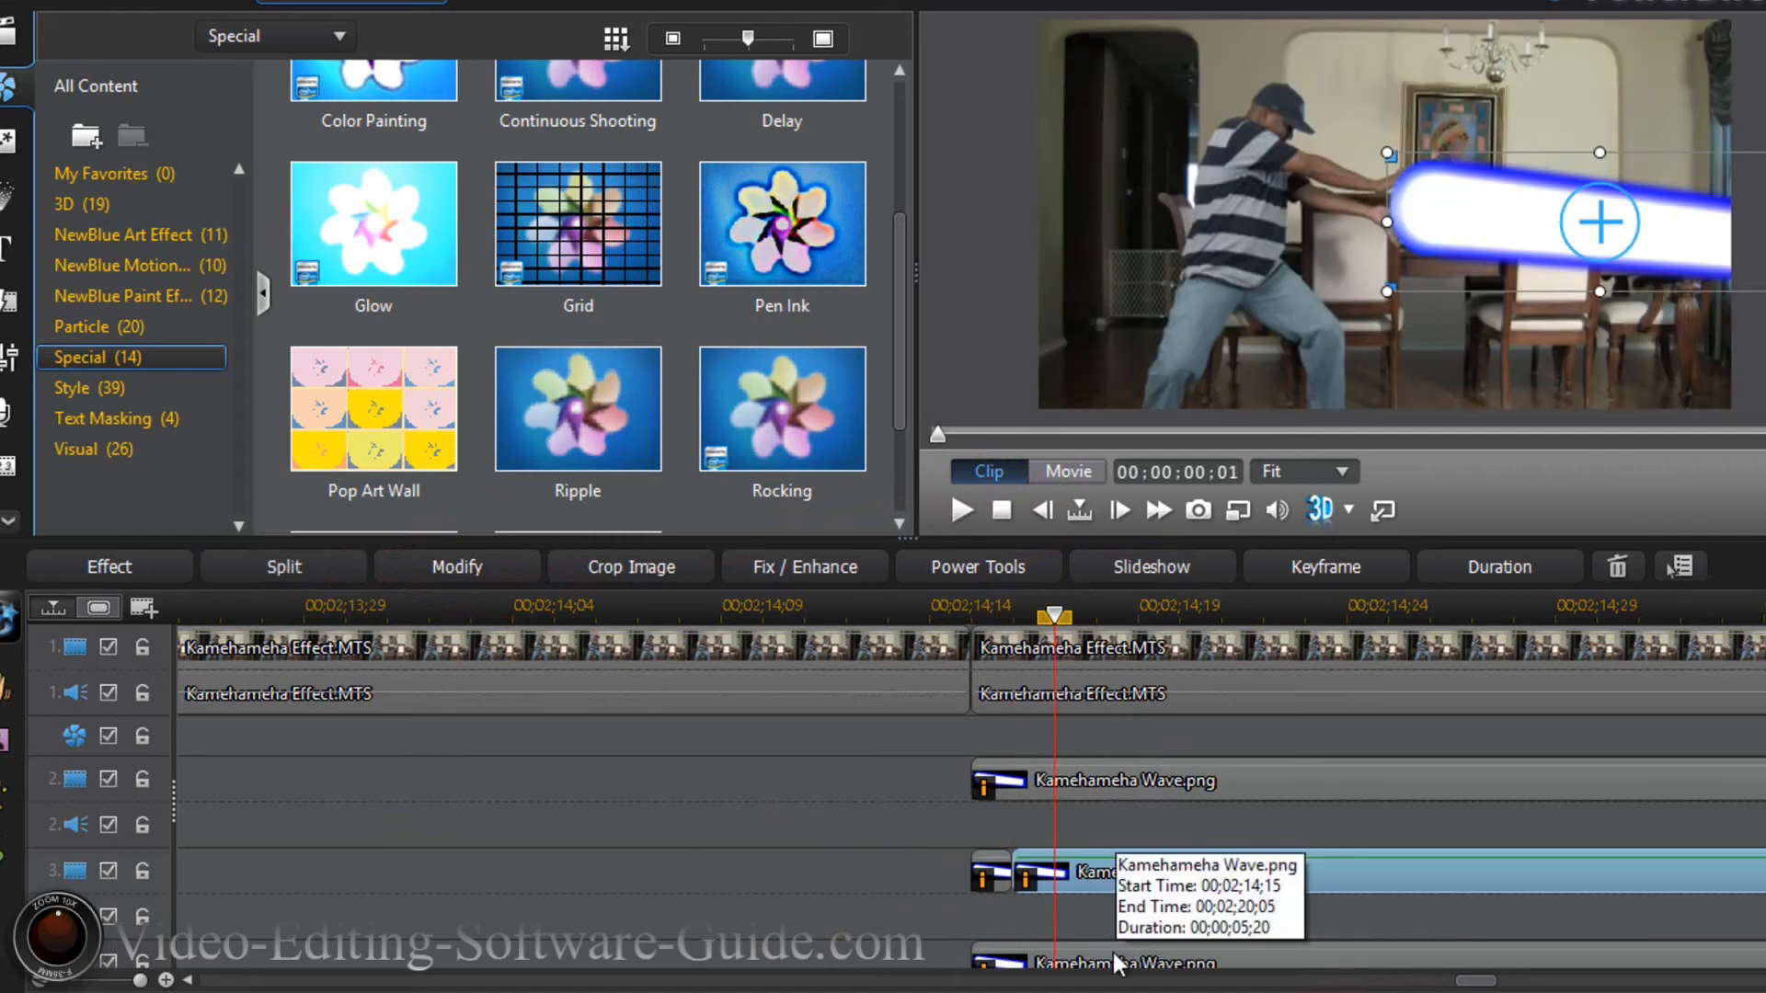
{"action": "left_click", "coordinate": [1113, 952]}
{"action": "left_click", "coordinate": [253, 572]}
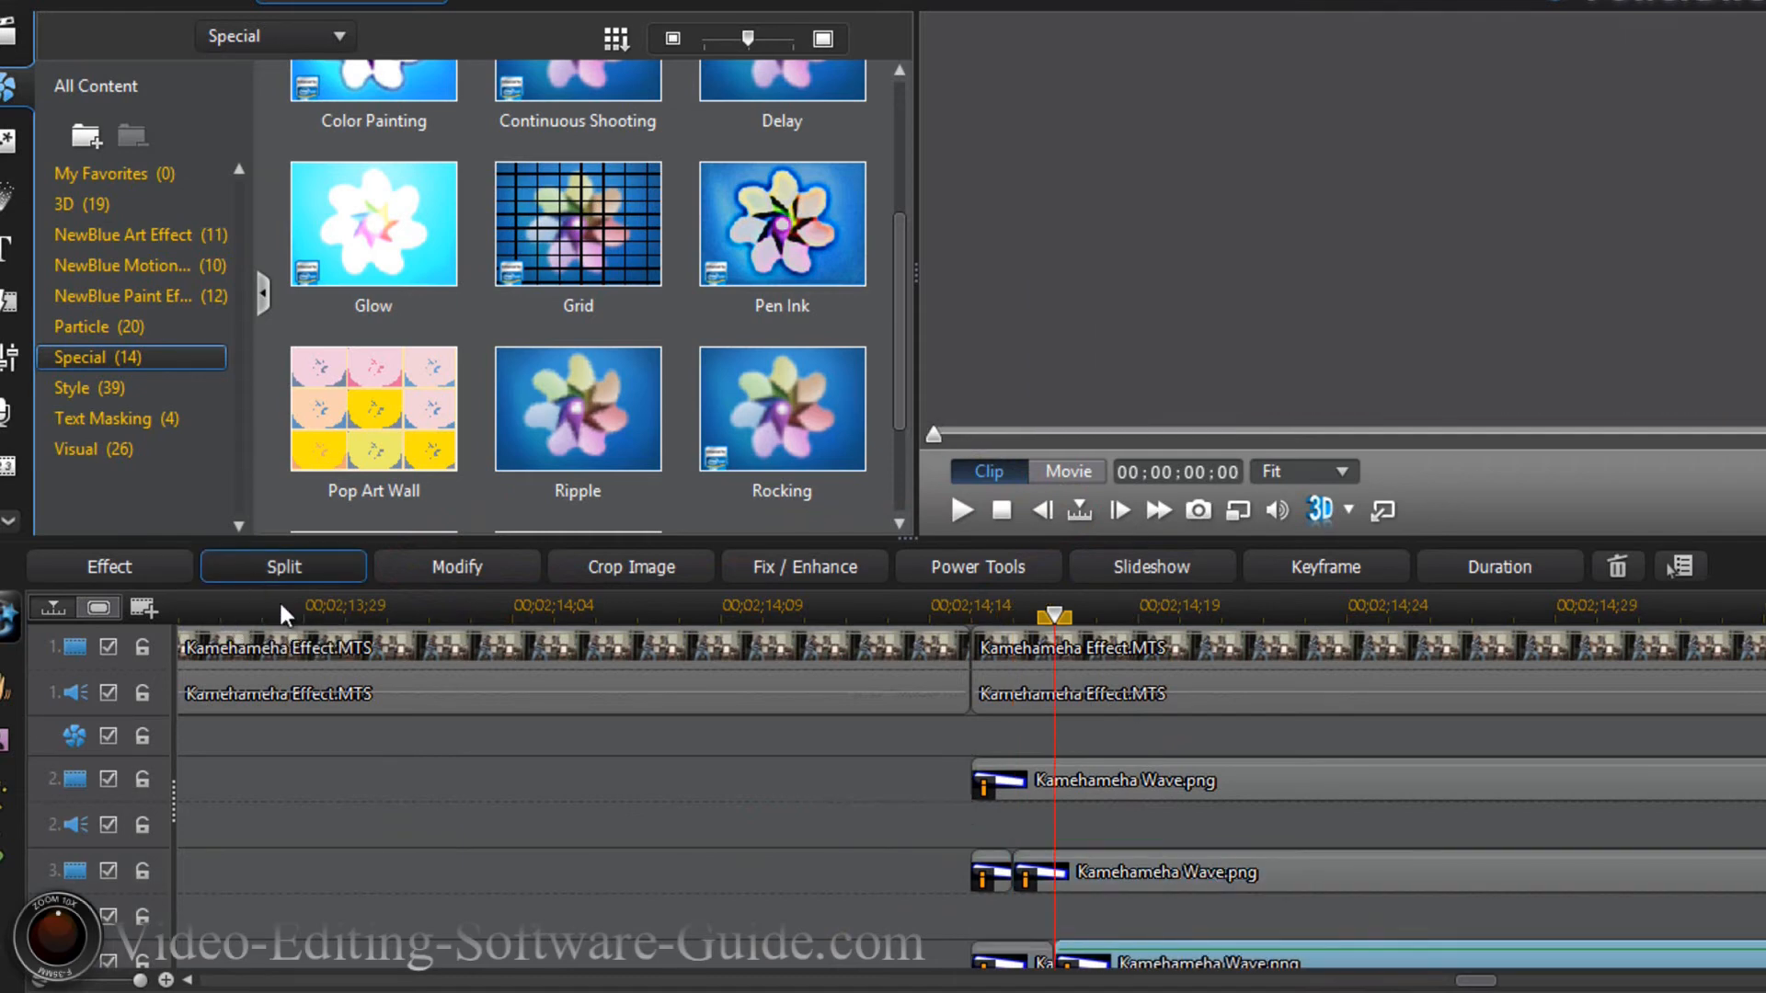
Remove the short leading pieces of the beam images on tracks 3 and 4 together, leaving the gaps.
{"action": "left_click", "coordinate": [980, 874], "text": "ctrl"}
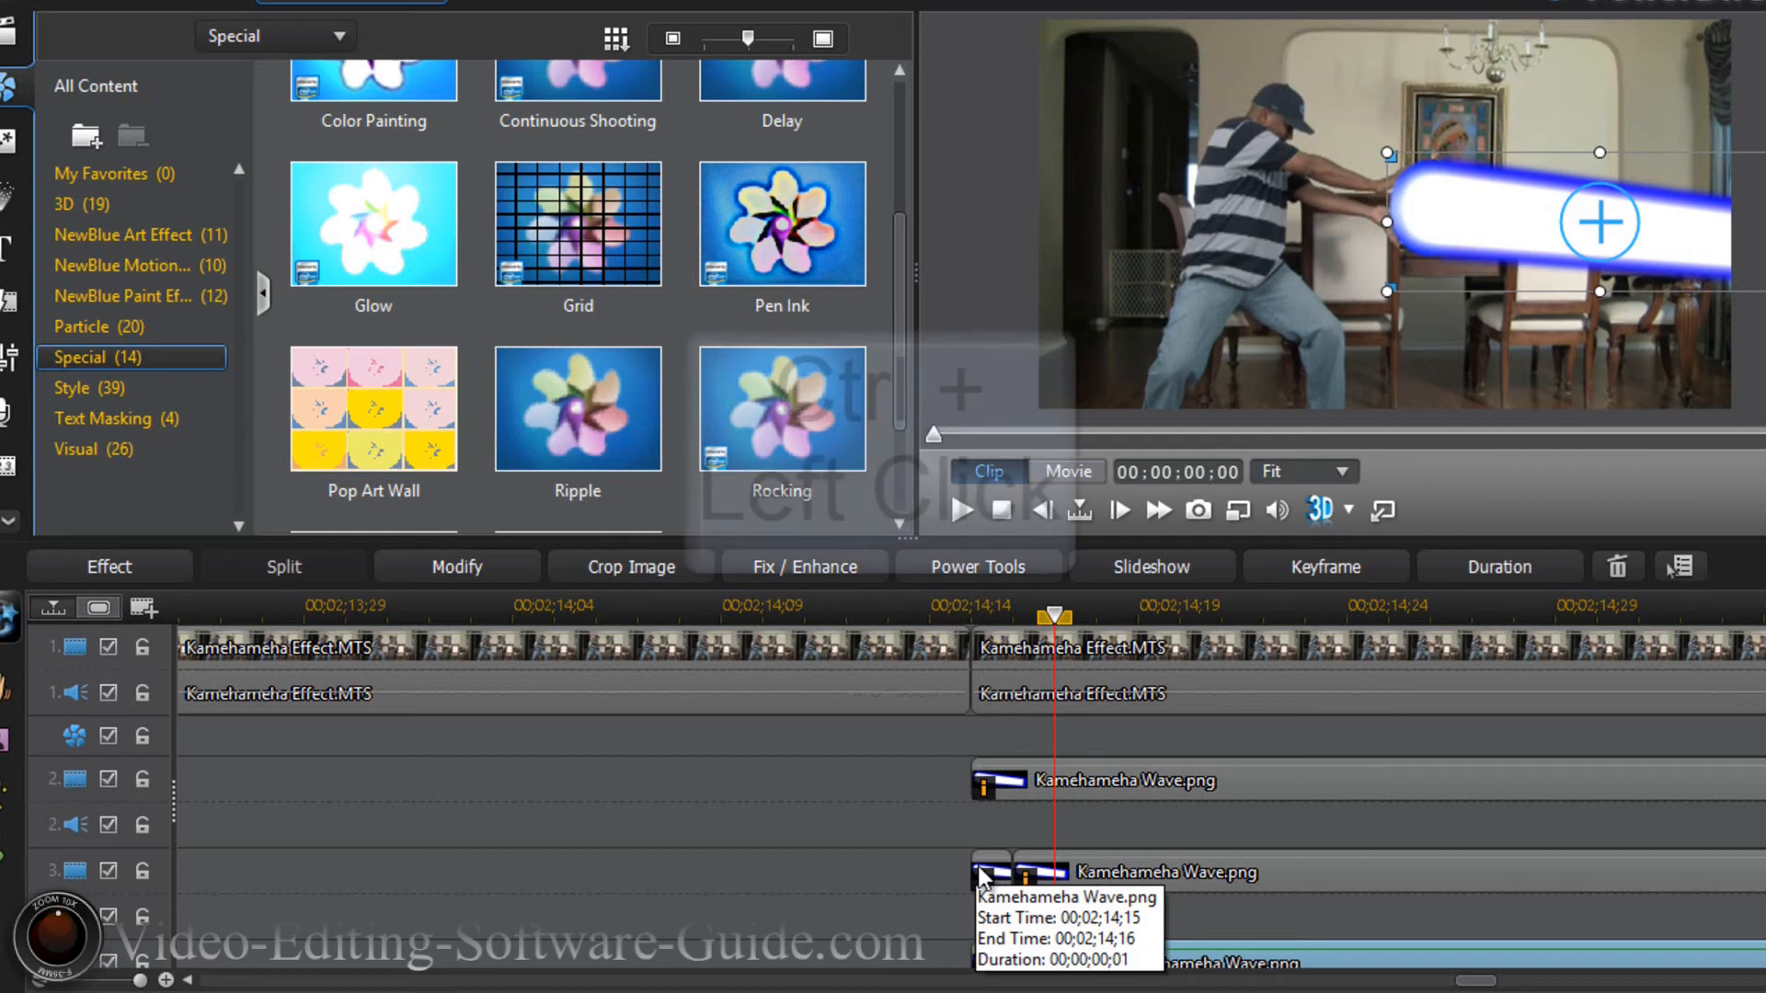
{"action": "left_click", "coordinate": [984, 876]}
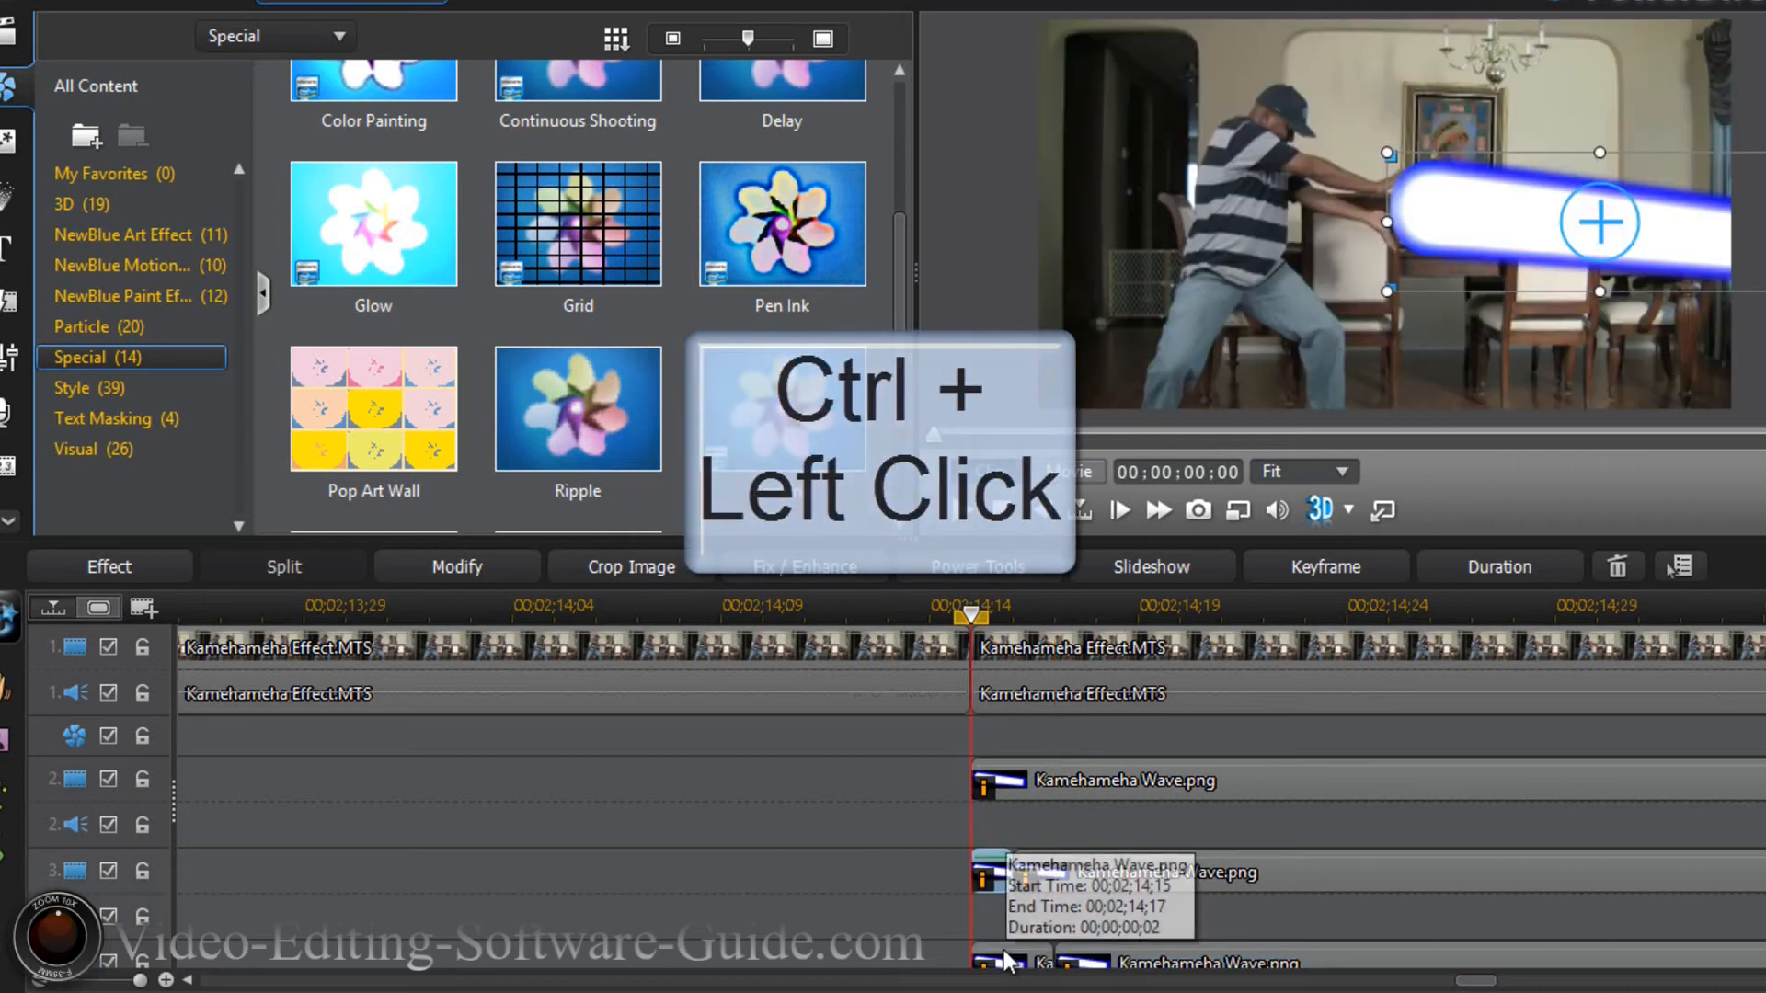
{"action": "left_click", "coordinate": [1013, 958], "text": "ctrl"}
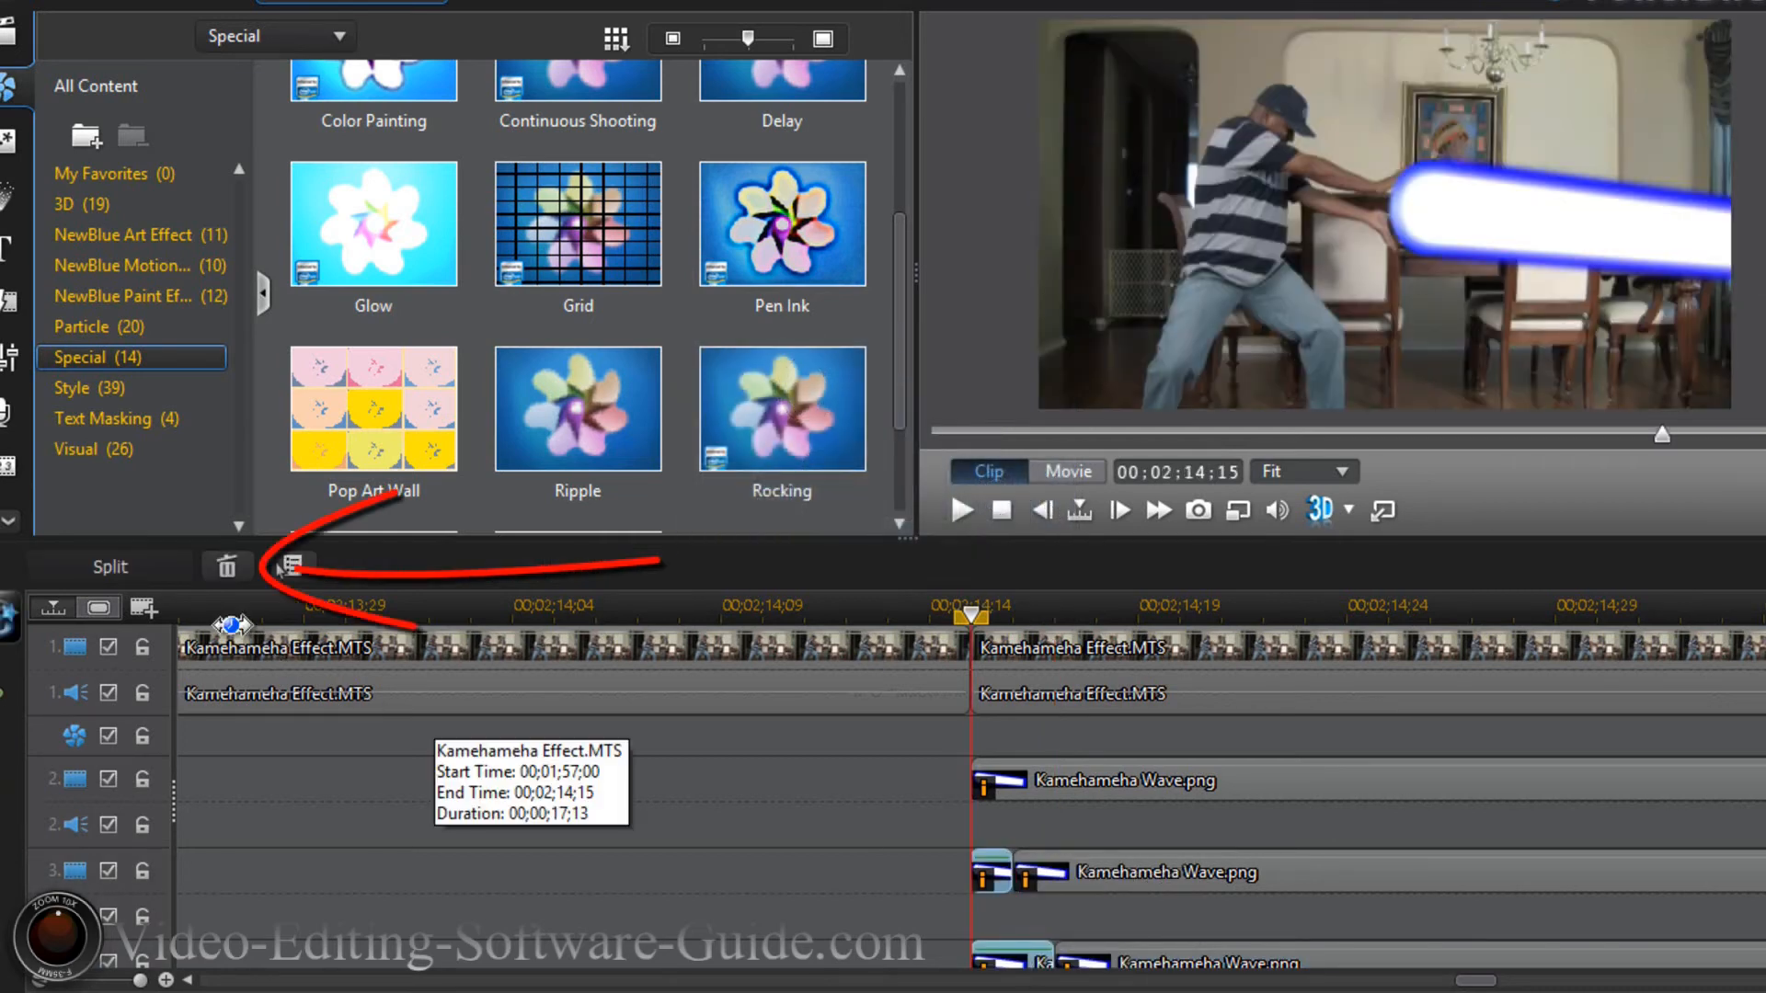
{"action": "left_click", "coordinate": [226, 566]}
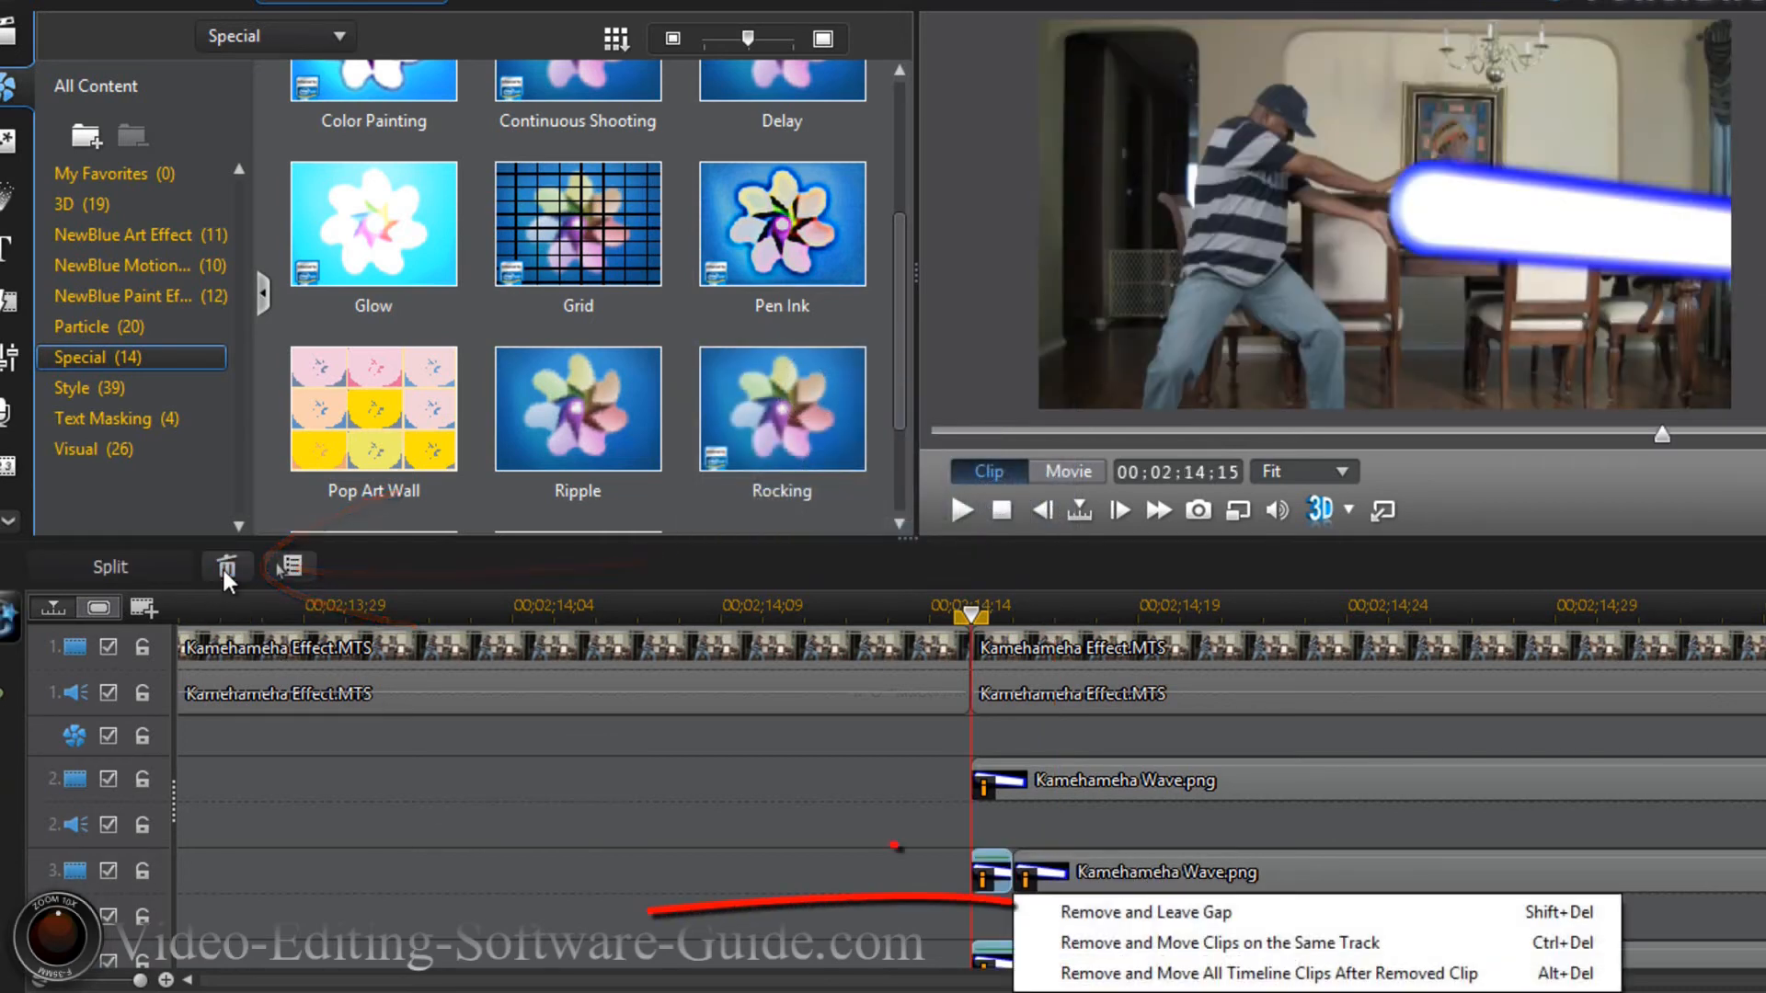
{"action": "left_click", "coordinate": [1182, 913]}
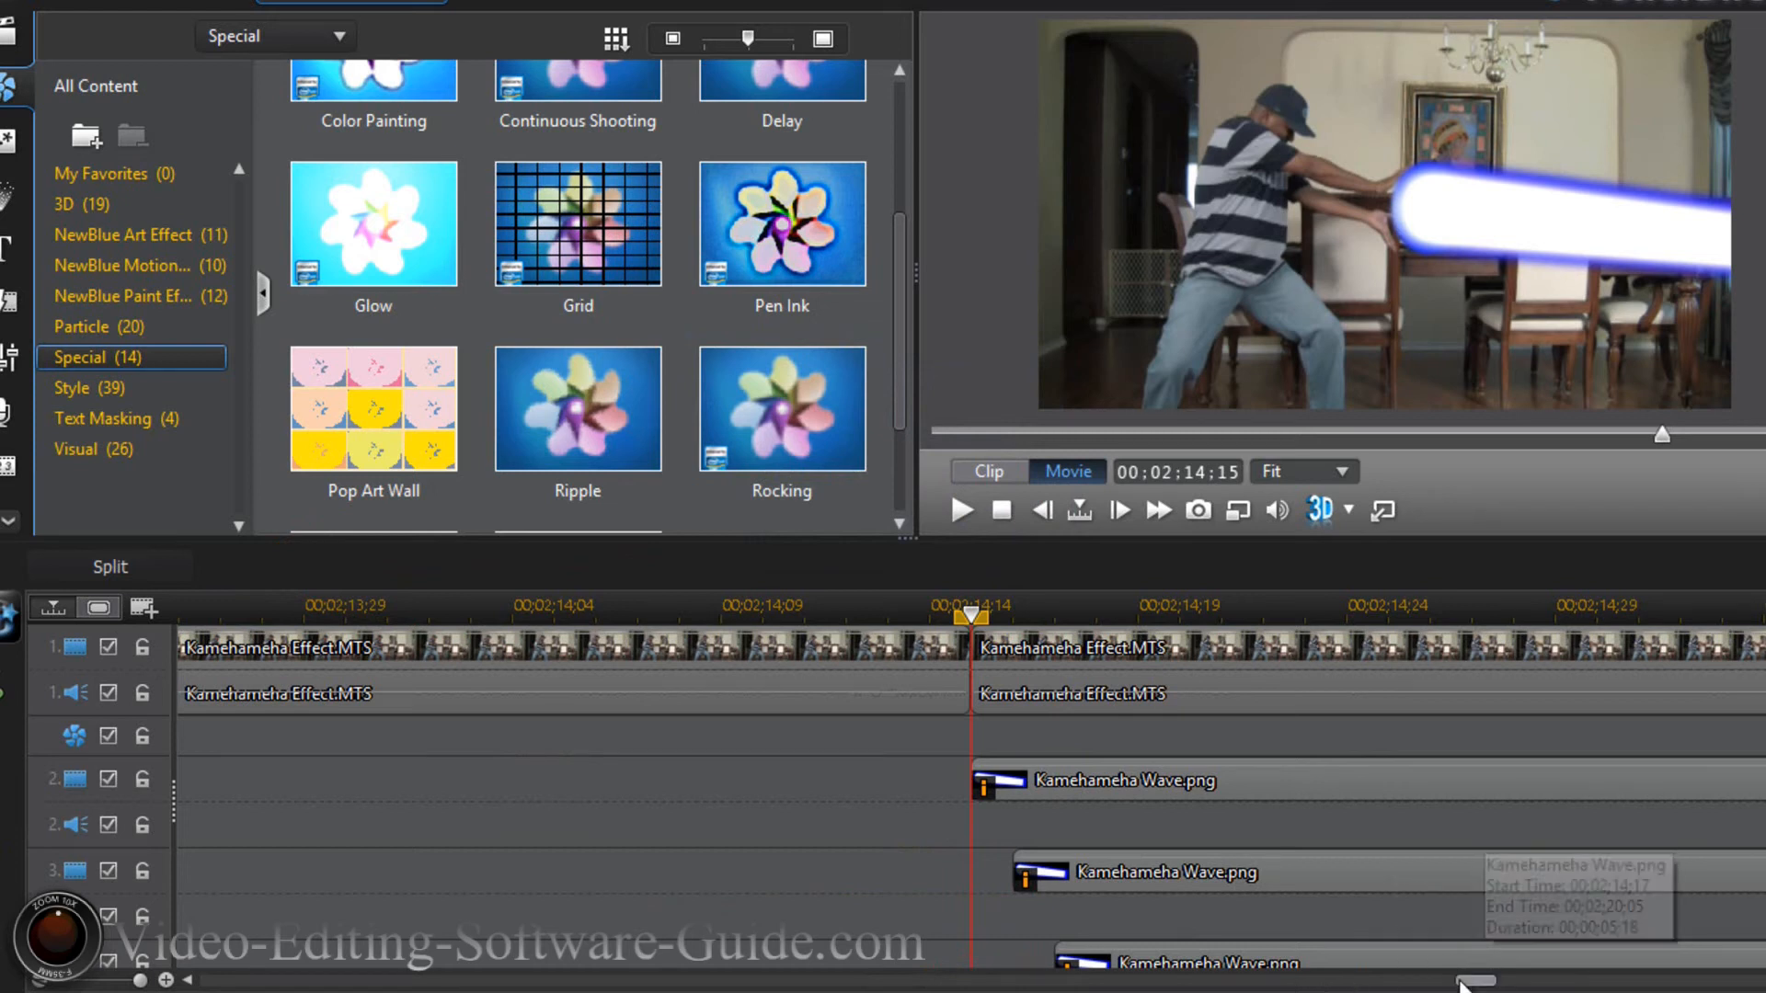
Split the beam image on track 3 one frame before its end.
{"action": "left_click_drag", "start_coordinate": [1462, 984], "coordinate": [1527, 984]}
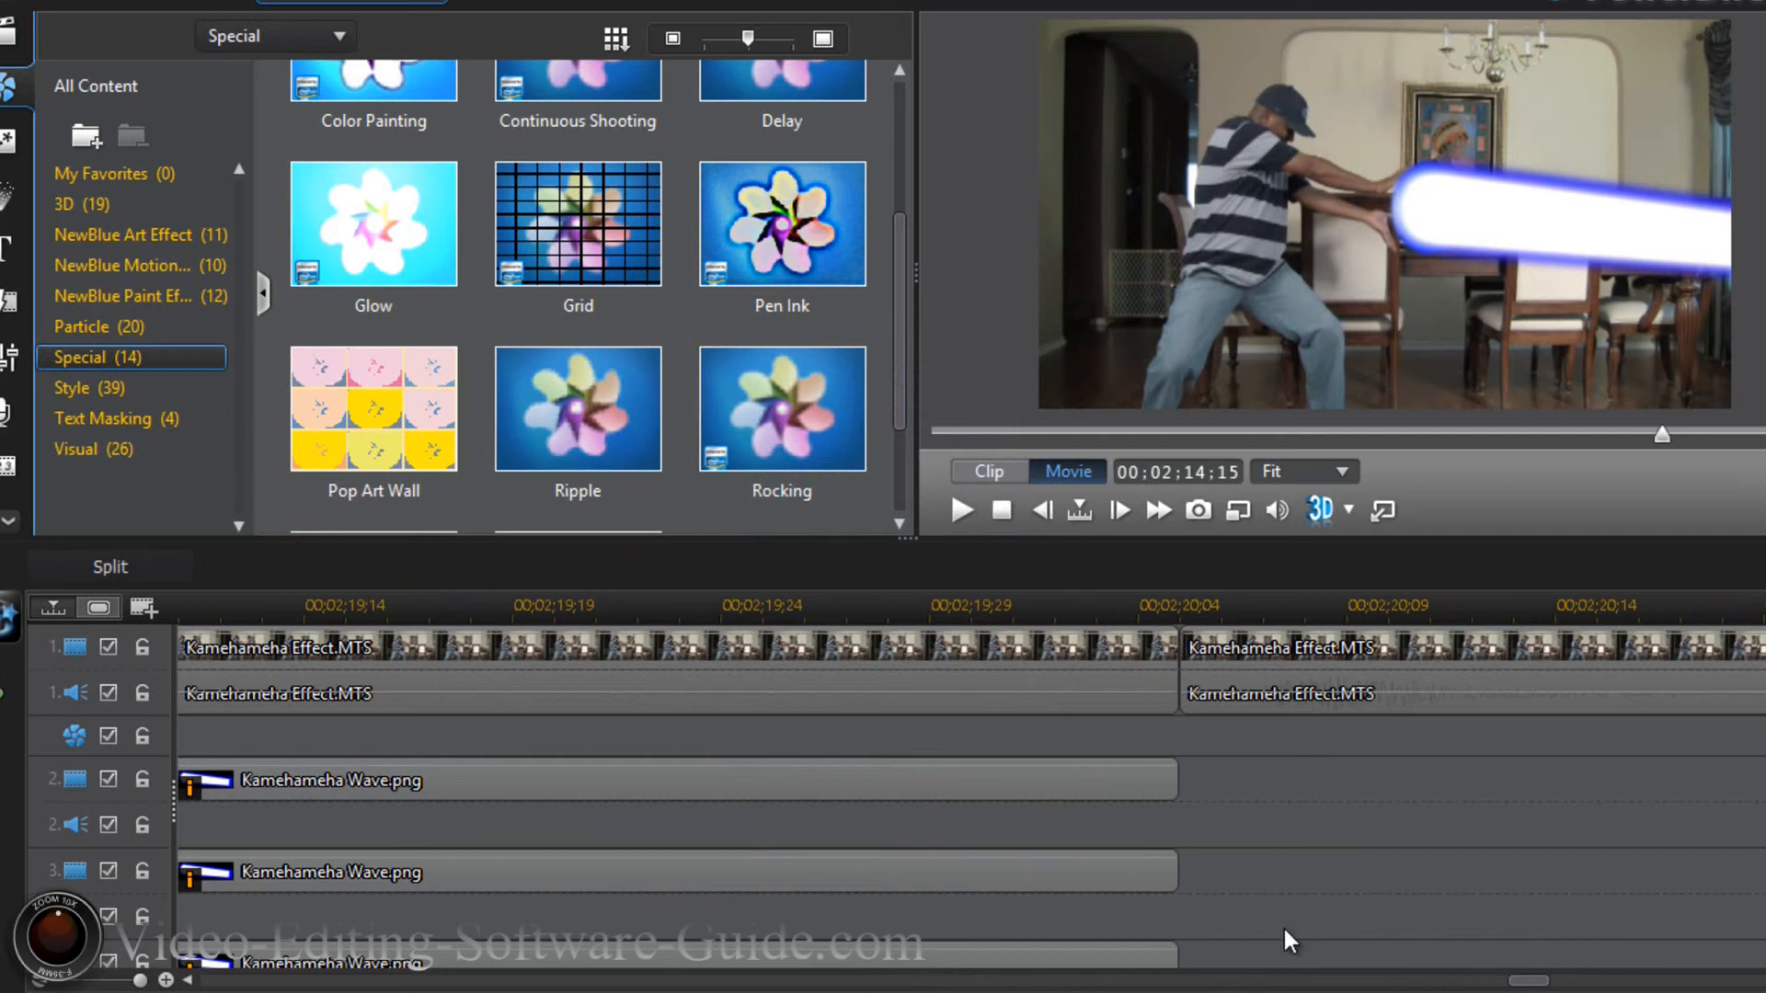
{"action": "left_click", "coordinate": [1093, 613]}
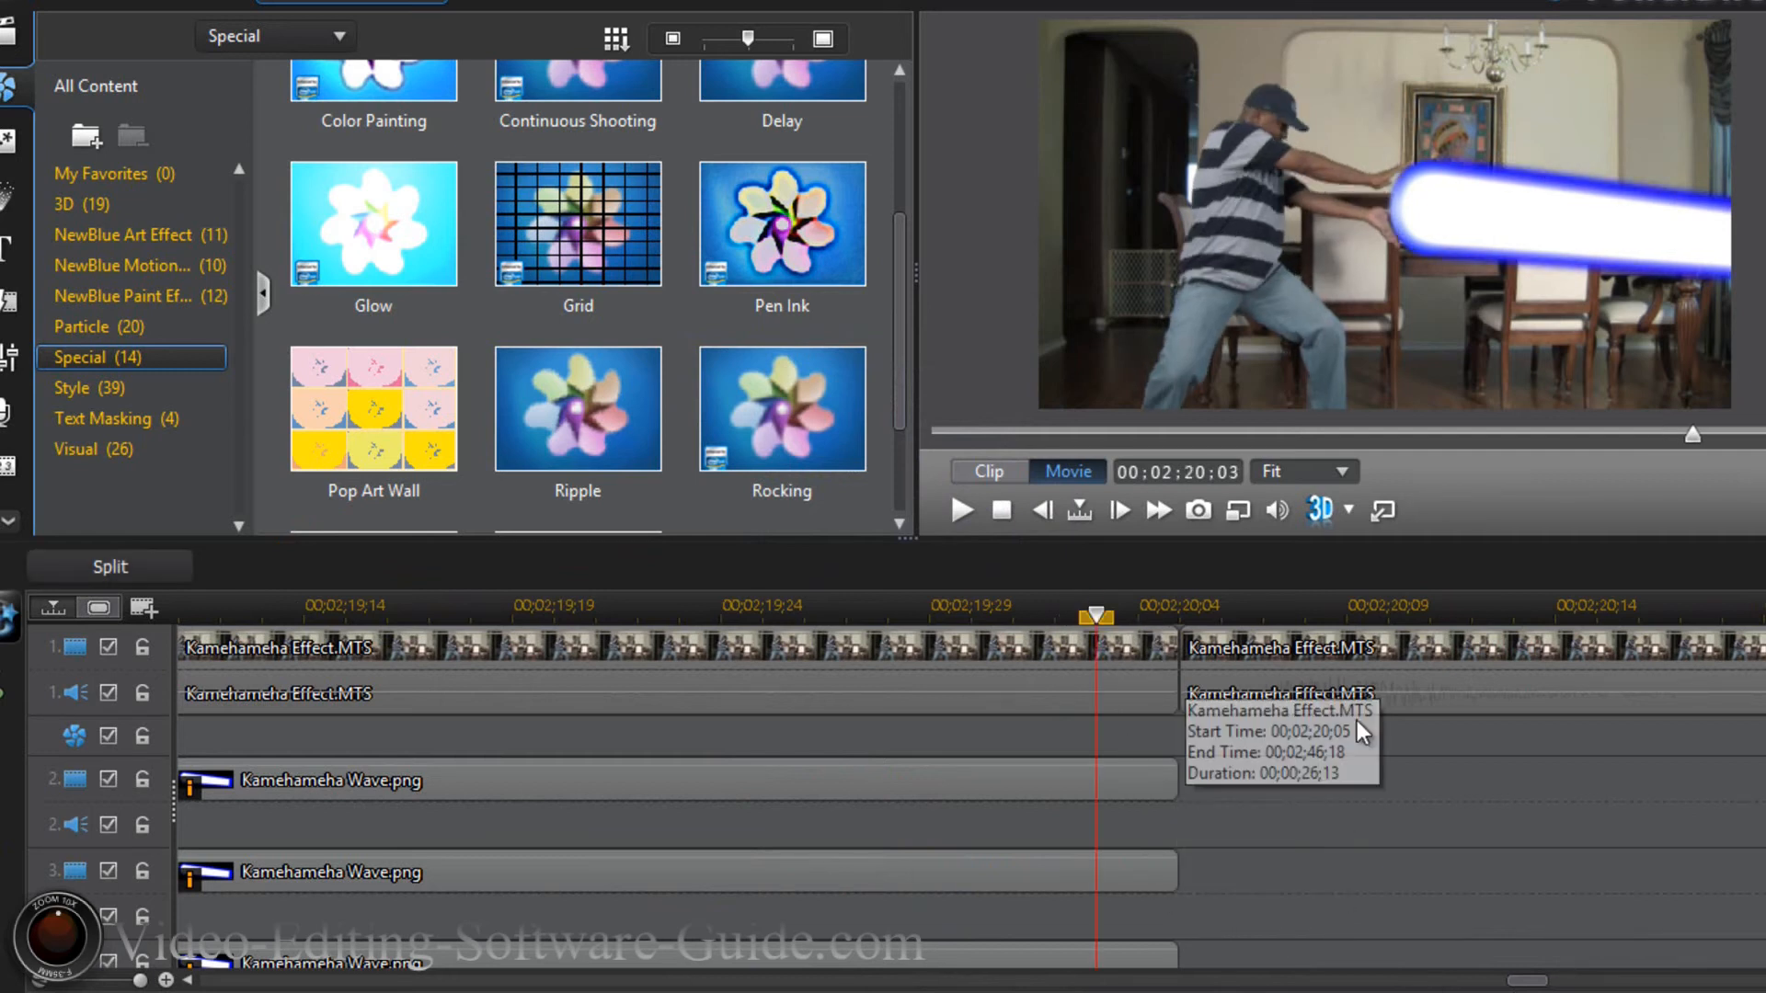
{"action": "left_click", "coordinate": [1121, 512]}
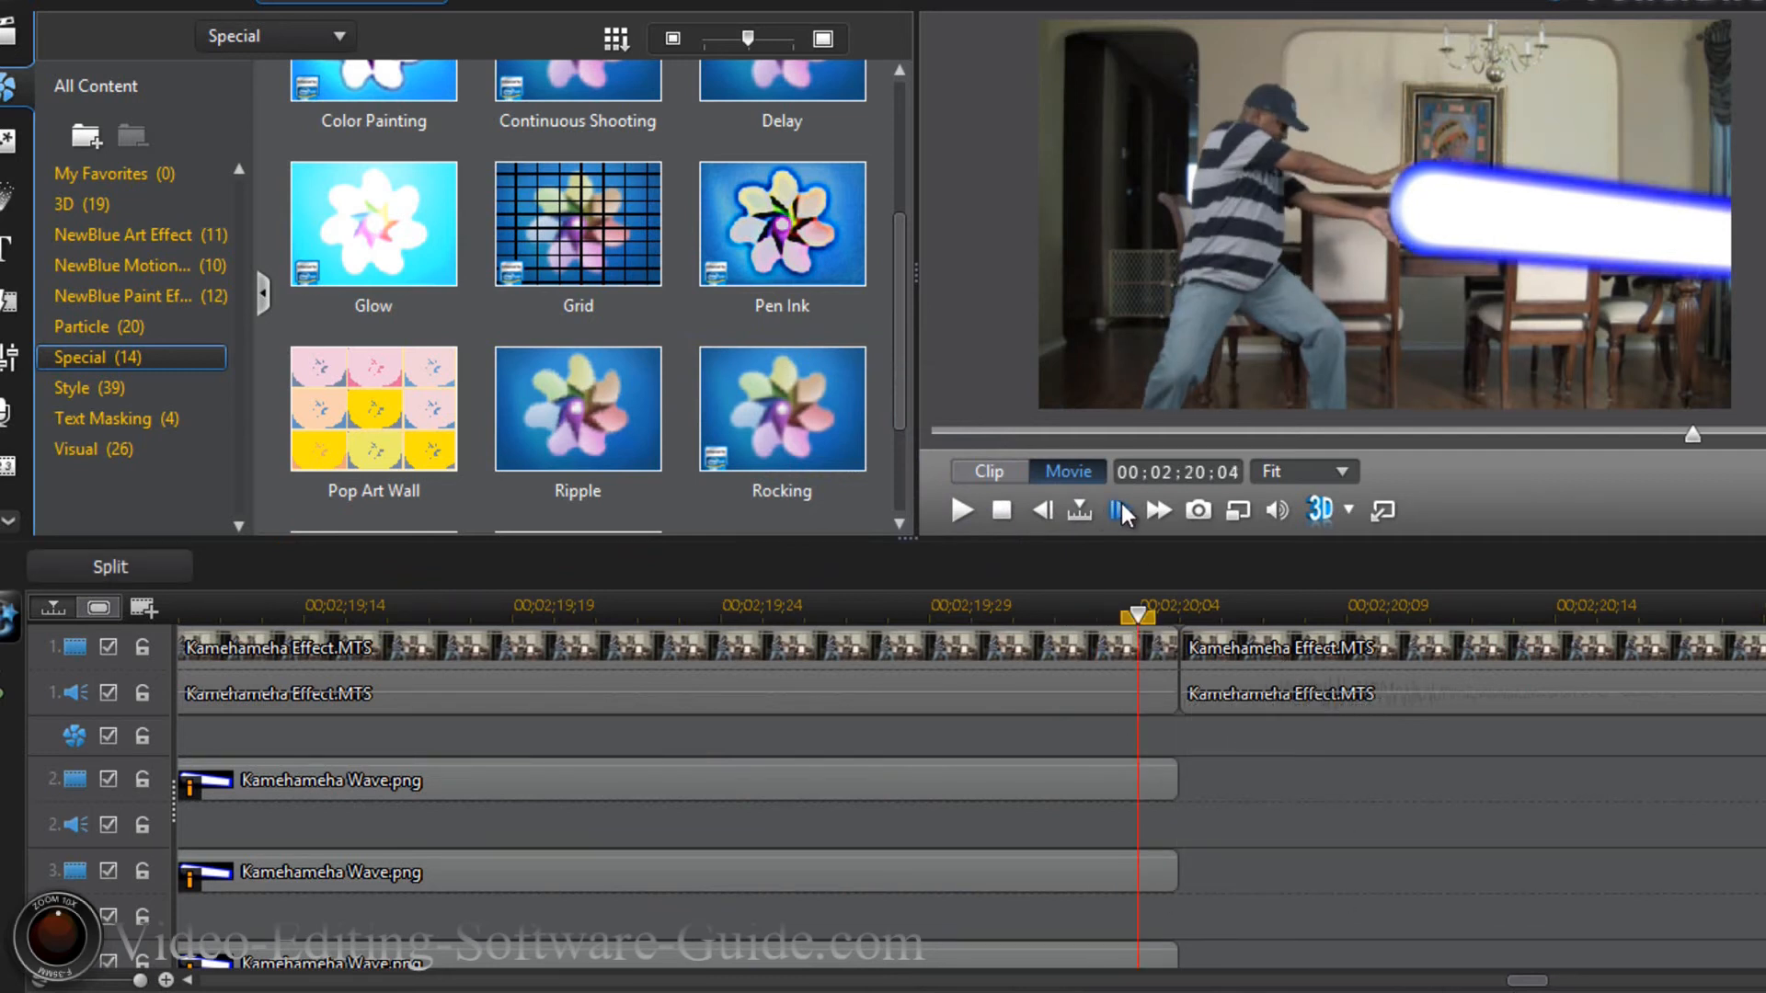
{"action": "left_click", "coordinate": [1120, 512]}
{"action": "left_click", "coordinate": [1044, 511]}
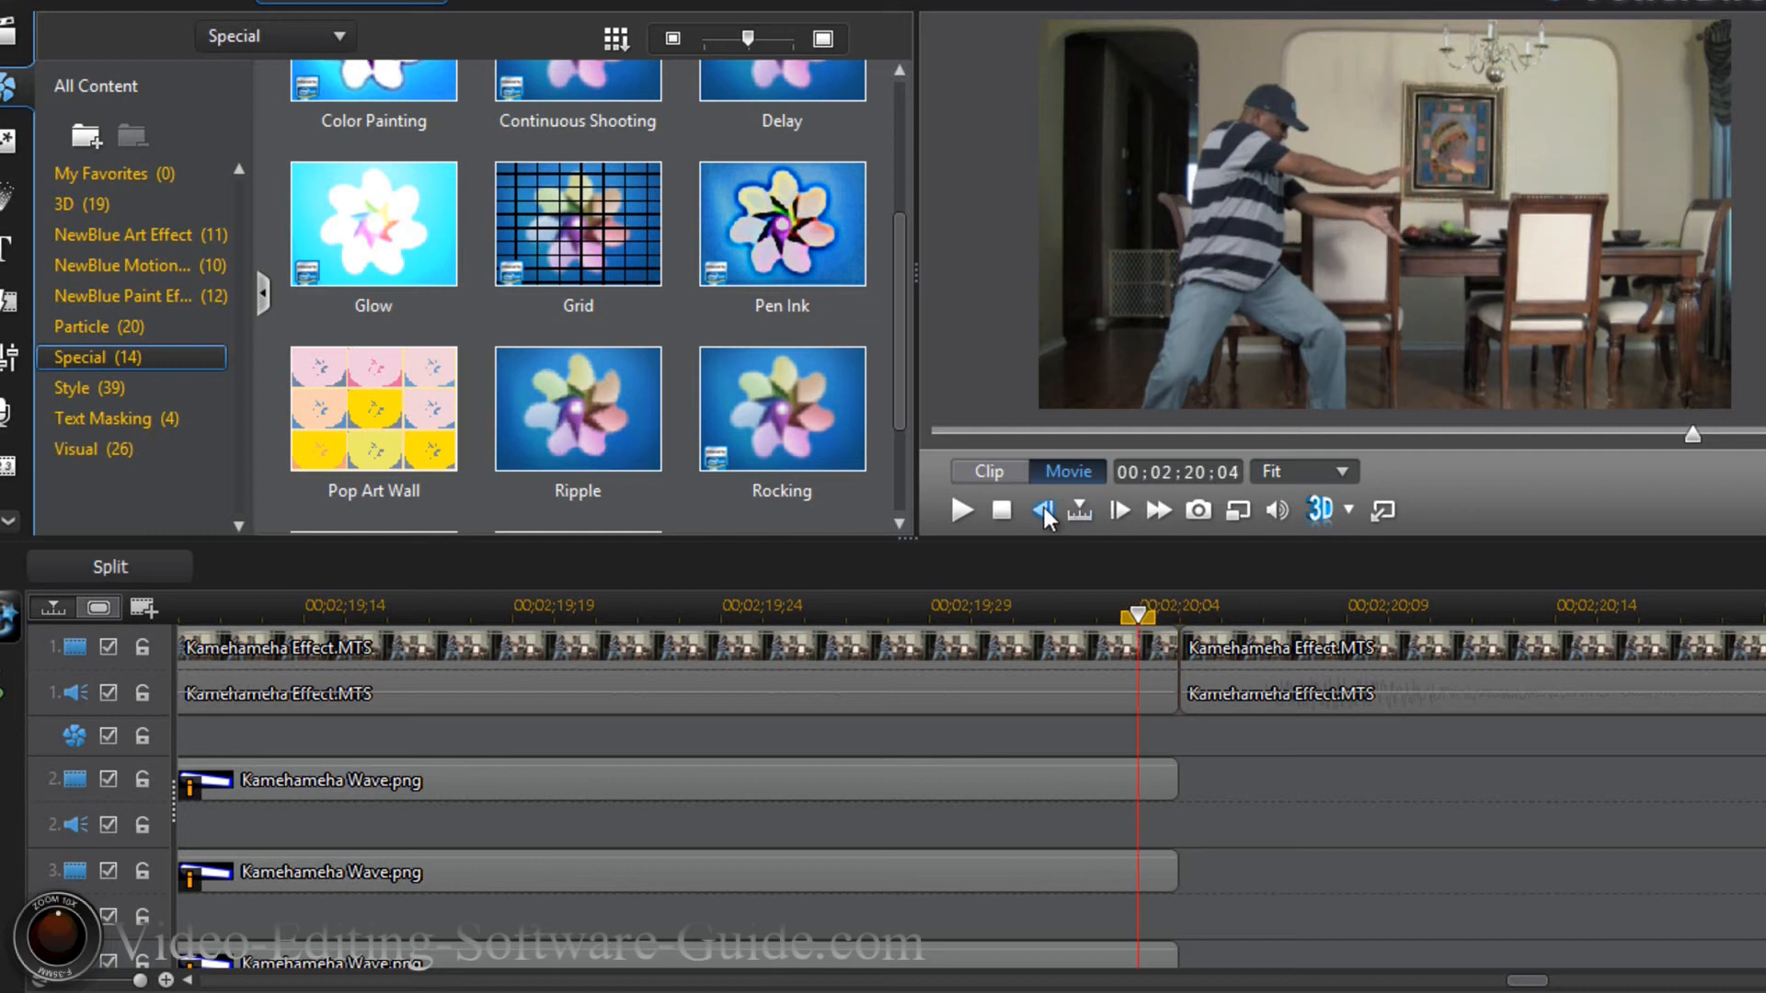
{"action": "left_click", "coordinate": [1147, 885]}
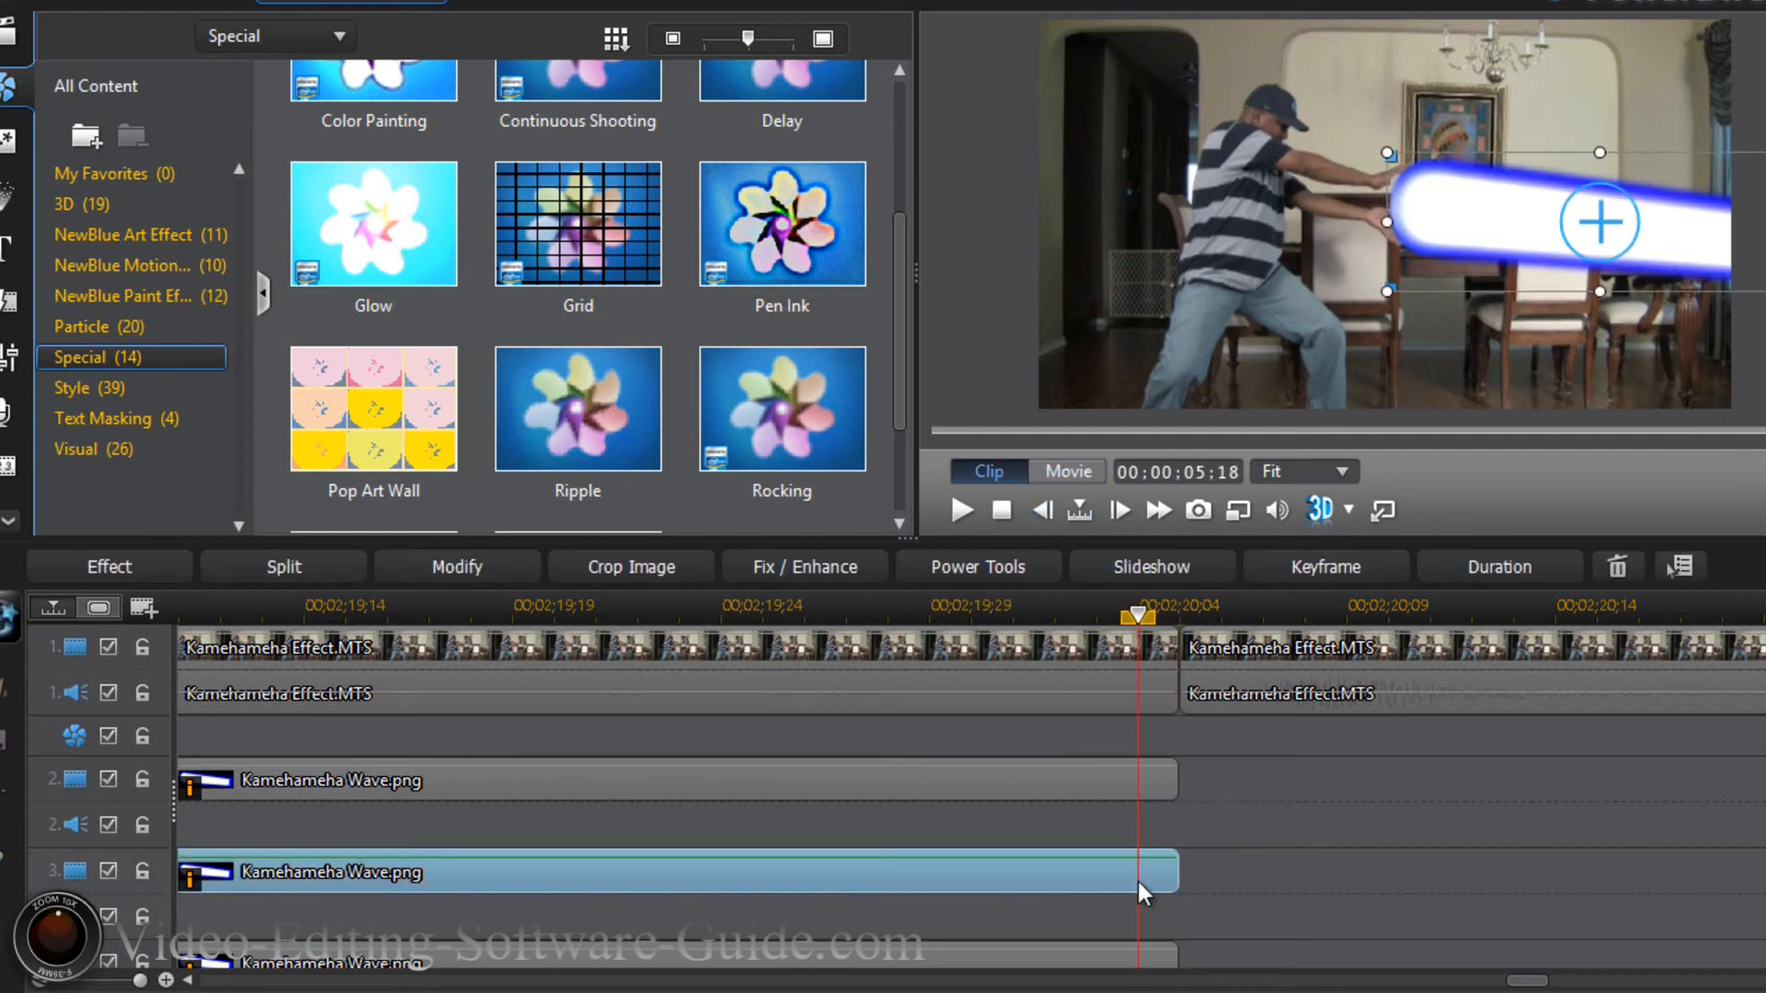
{"action": "left_click", "coordinate": [266, 568]}
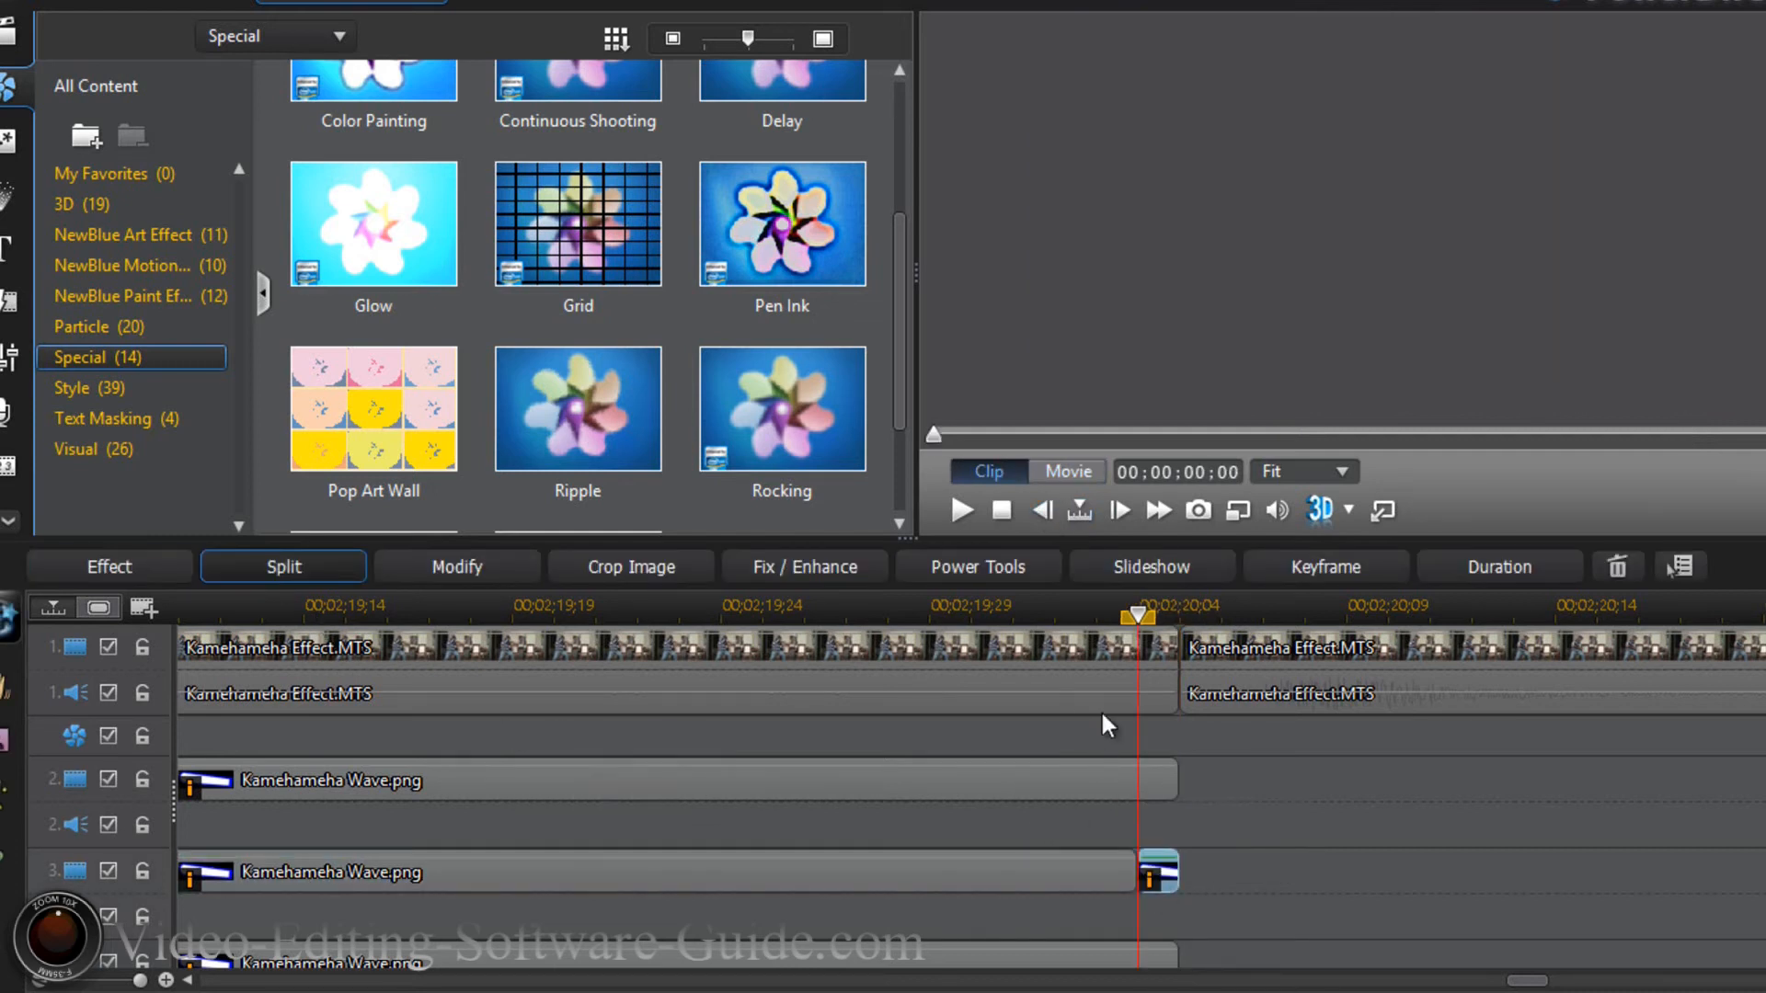
Split the beam image on track 4 two frames before its end and remove the short trailing pieces on tracks 3 and 4.
{"action": "left_click", "coordinate": [1067, 472]}
{"action": "left_click", "coordinate": [1047, 515]}
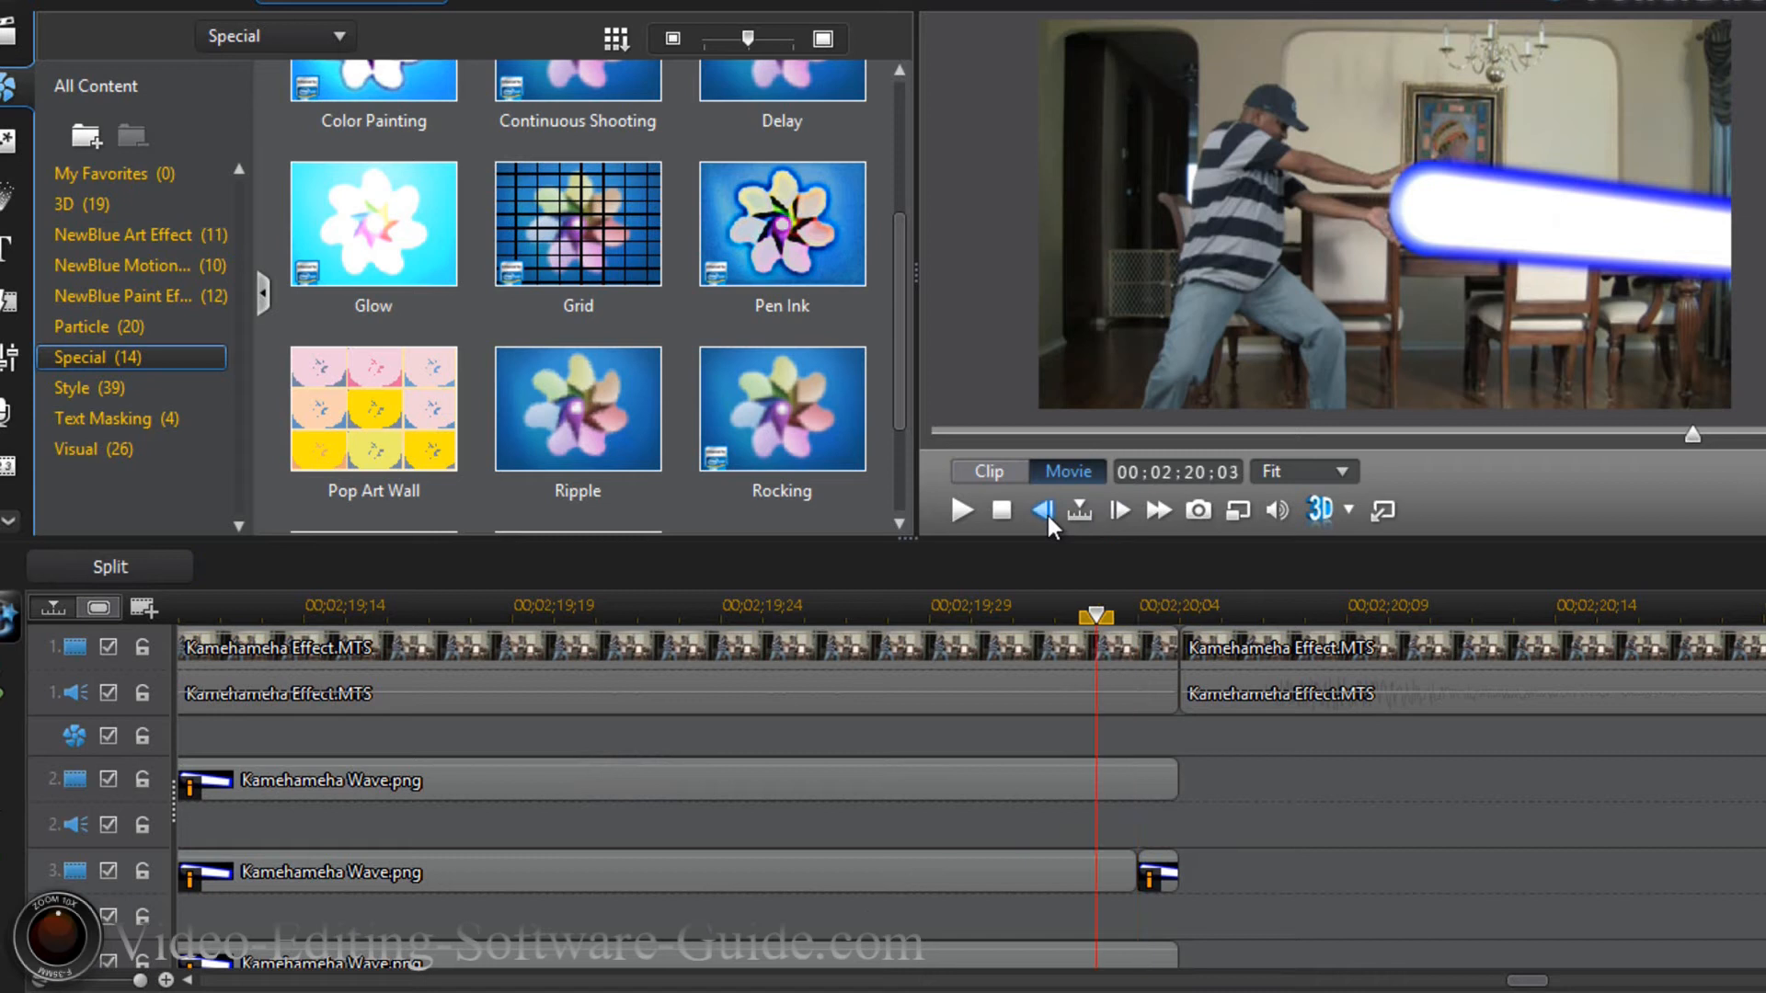
{"action": "left_click", "coordinate": [1133, 955]}
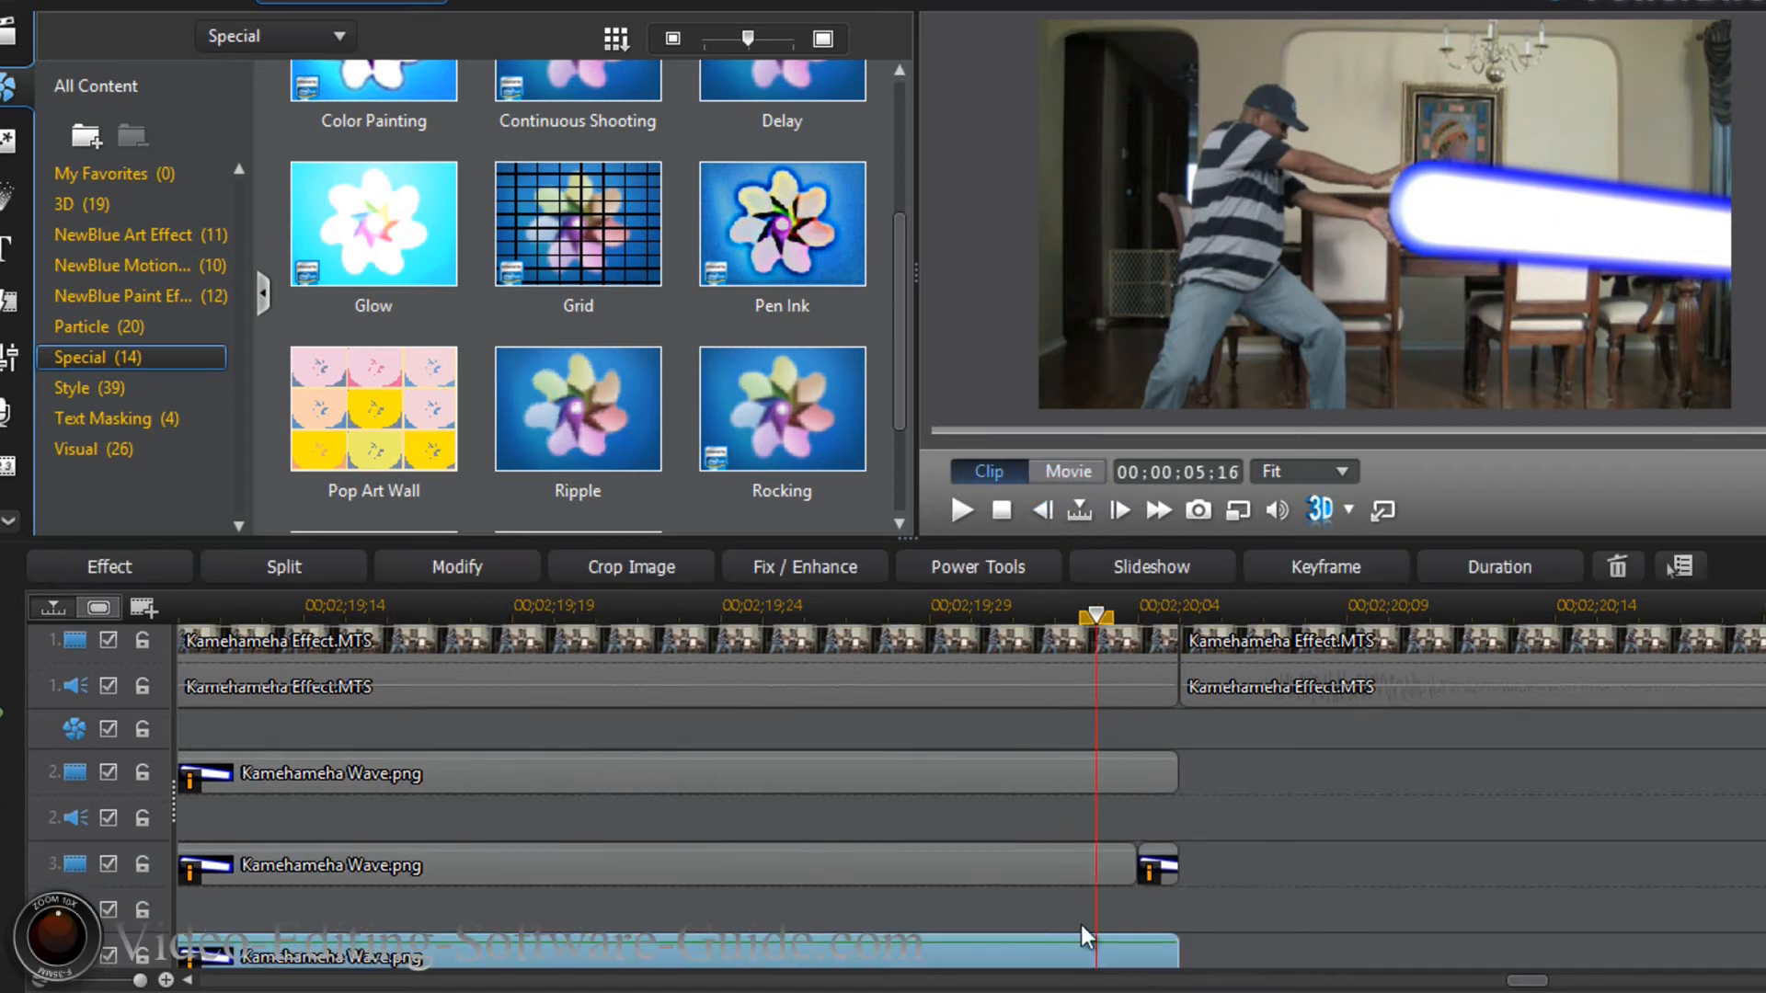
{"action": "left_click", "coordinate": [271, 567]}
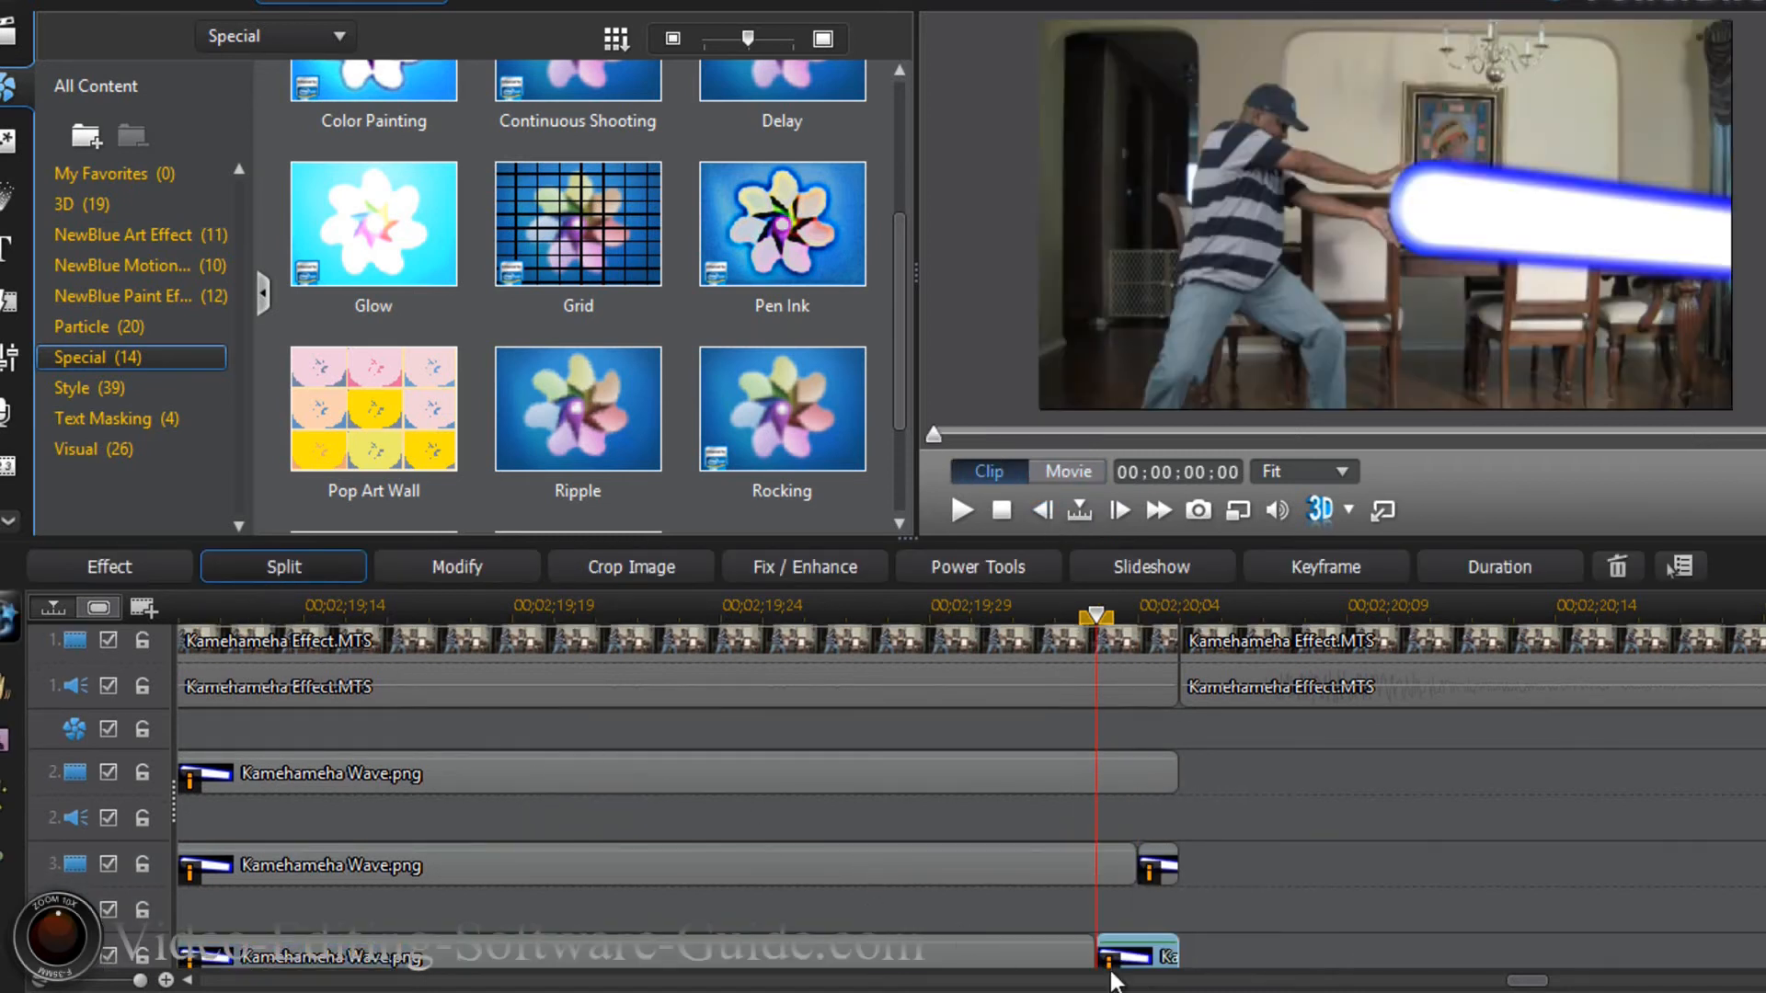
{"action": "left_click", "coordinate": [1168, 868]}
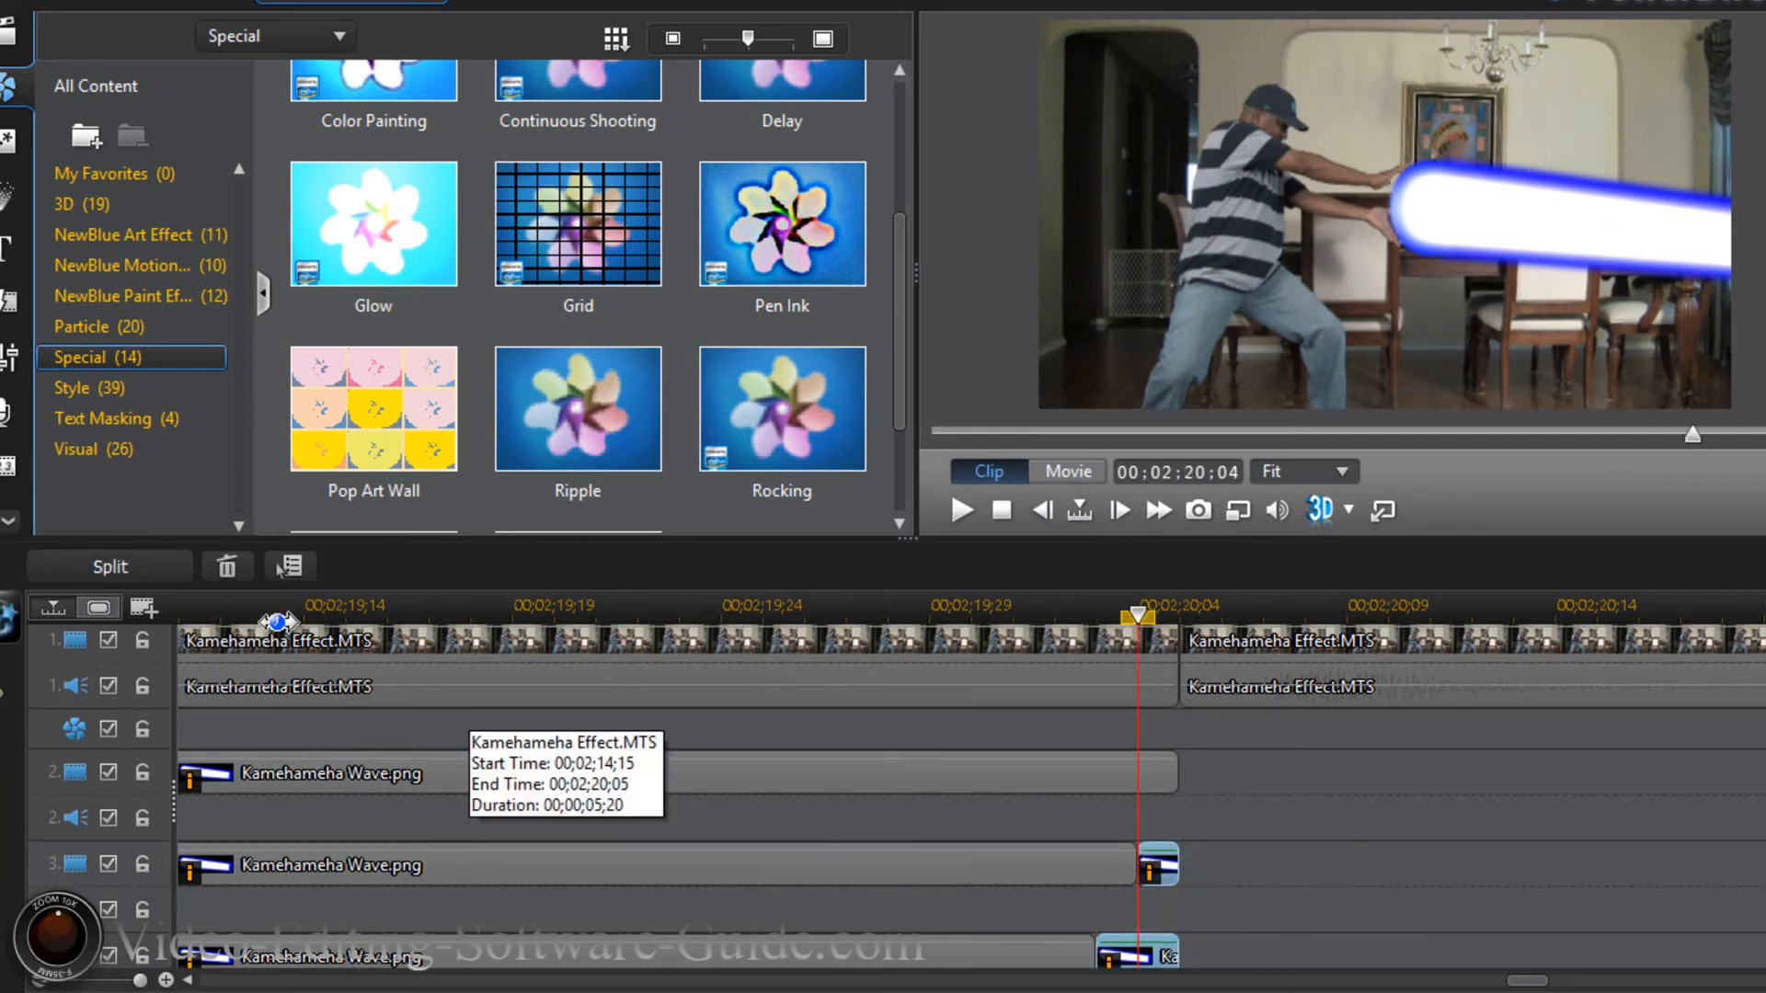
{"action": "left_click", "coordinate": [233, 568]}
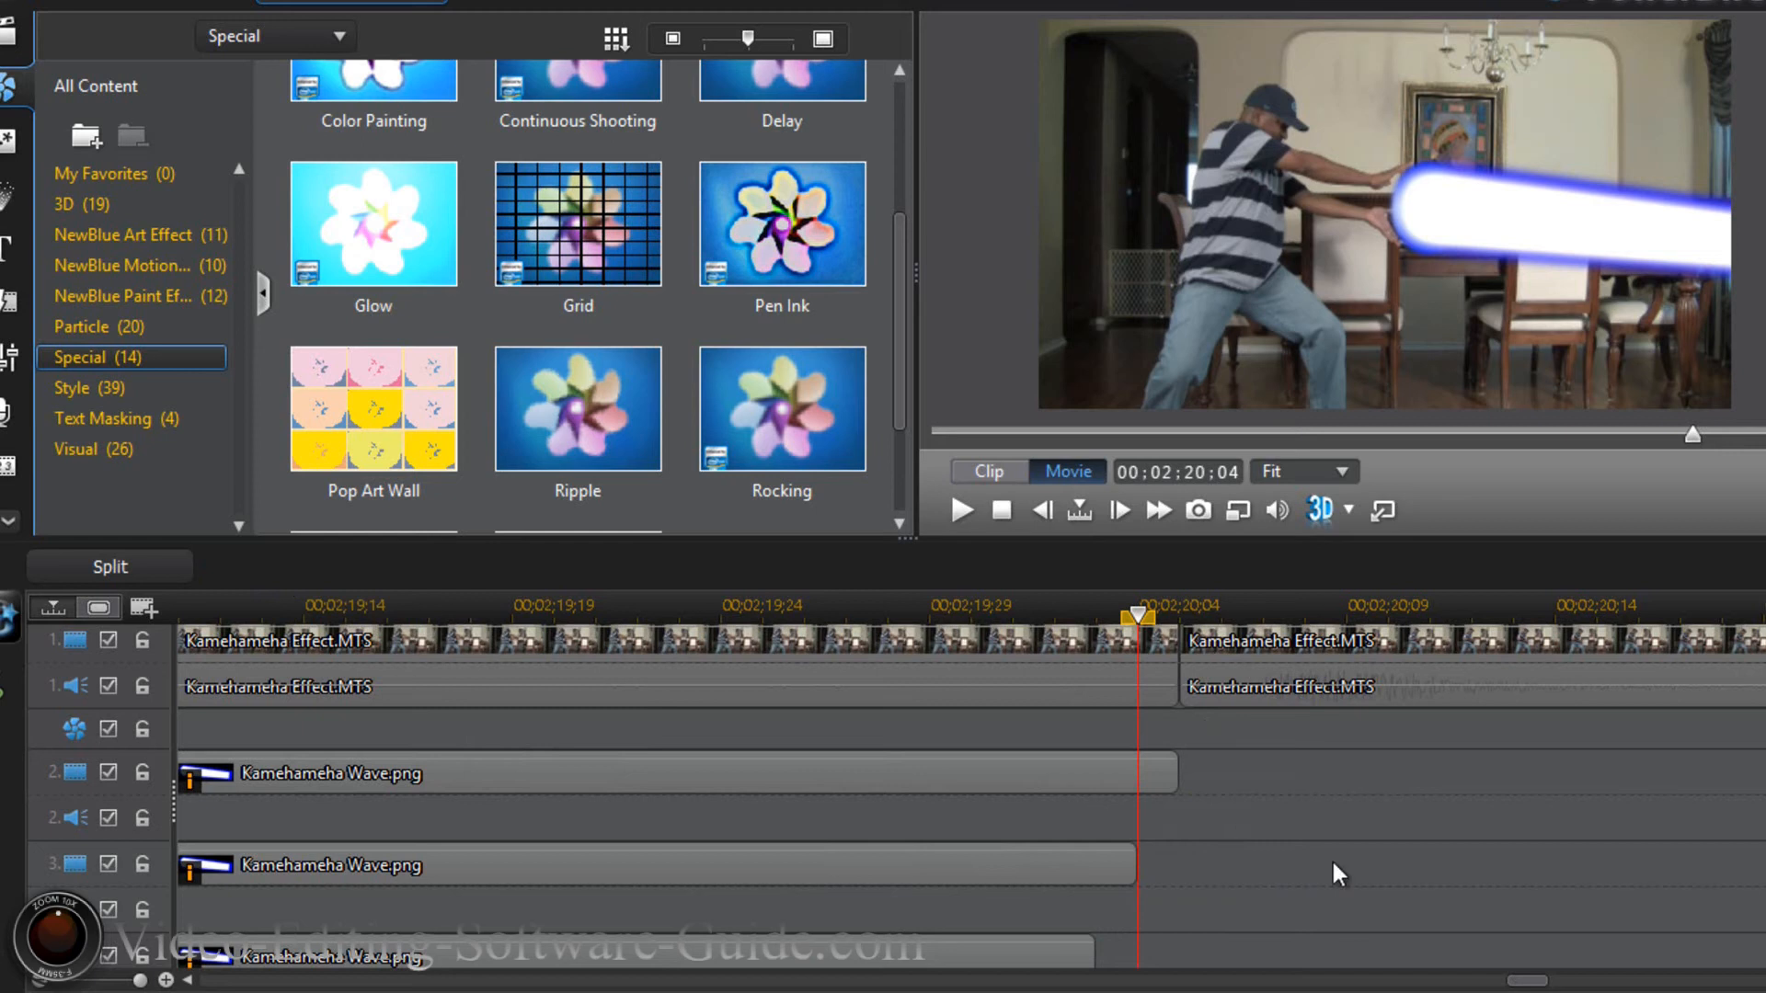
Apply the mask that keeps only the left half to the beam image on track 2, with the mask aspect ratio not maintained.
{"action": "mouse_move", "coordinate": [1523, 982]}
{"action": "left_mouse_down"}
{"action": "mouse_move", "coordinate": [1504, 984]}
{"action": "mouse_move", "coordinate": [1523, 982]}
{"action": "left_mouse_up"}
{"action": "left_click_drag", "start_coordinate": [1373, 609], "coordinate": [651, 588]}
{"action": "left_click_drag", "start_coordinate": [1201, 604], "coordinate": [542, 618]}
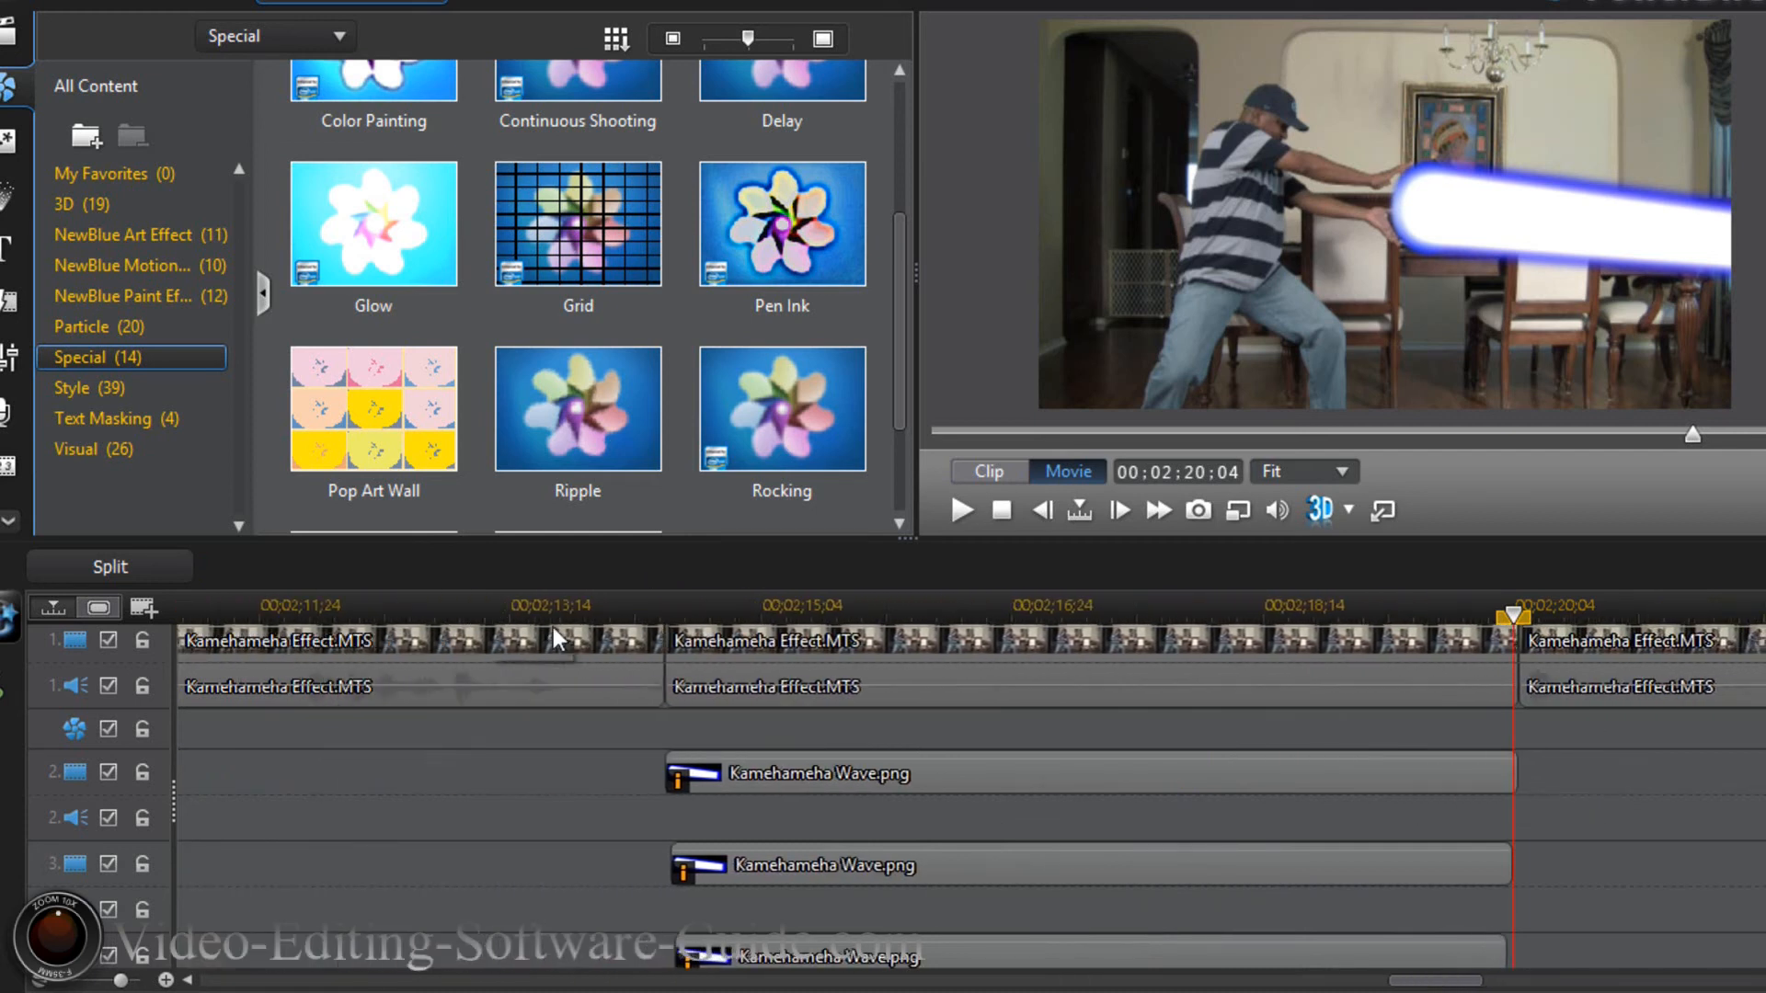
{"action": "left_click_drag", "start_coordinate": [1151, 607], "coordinate": [582, 607]}
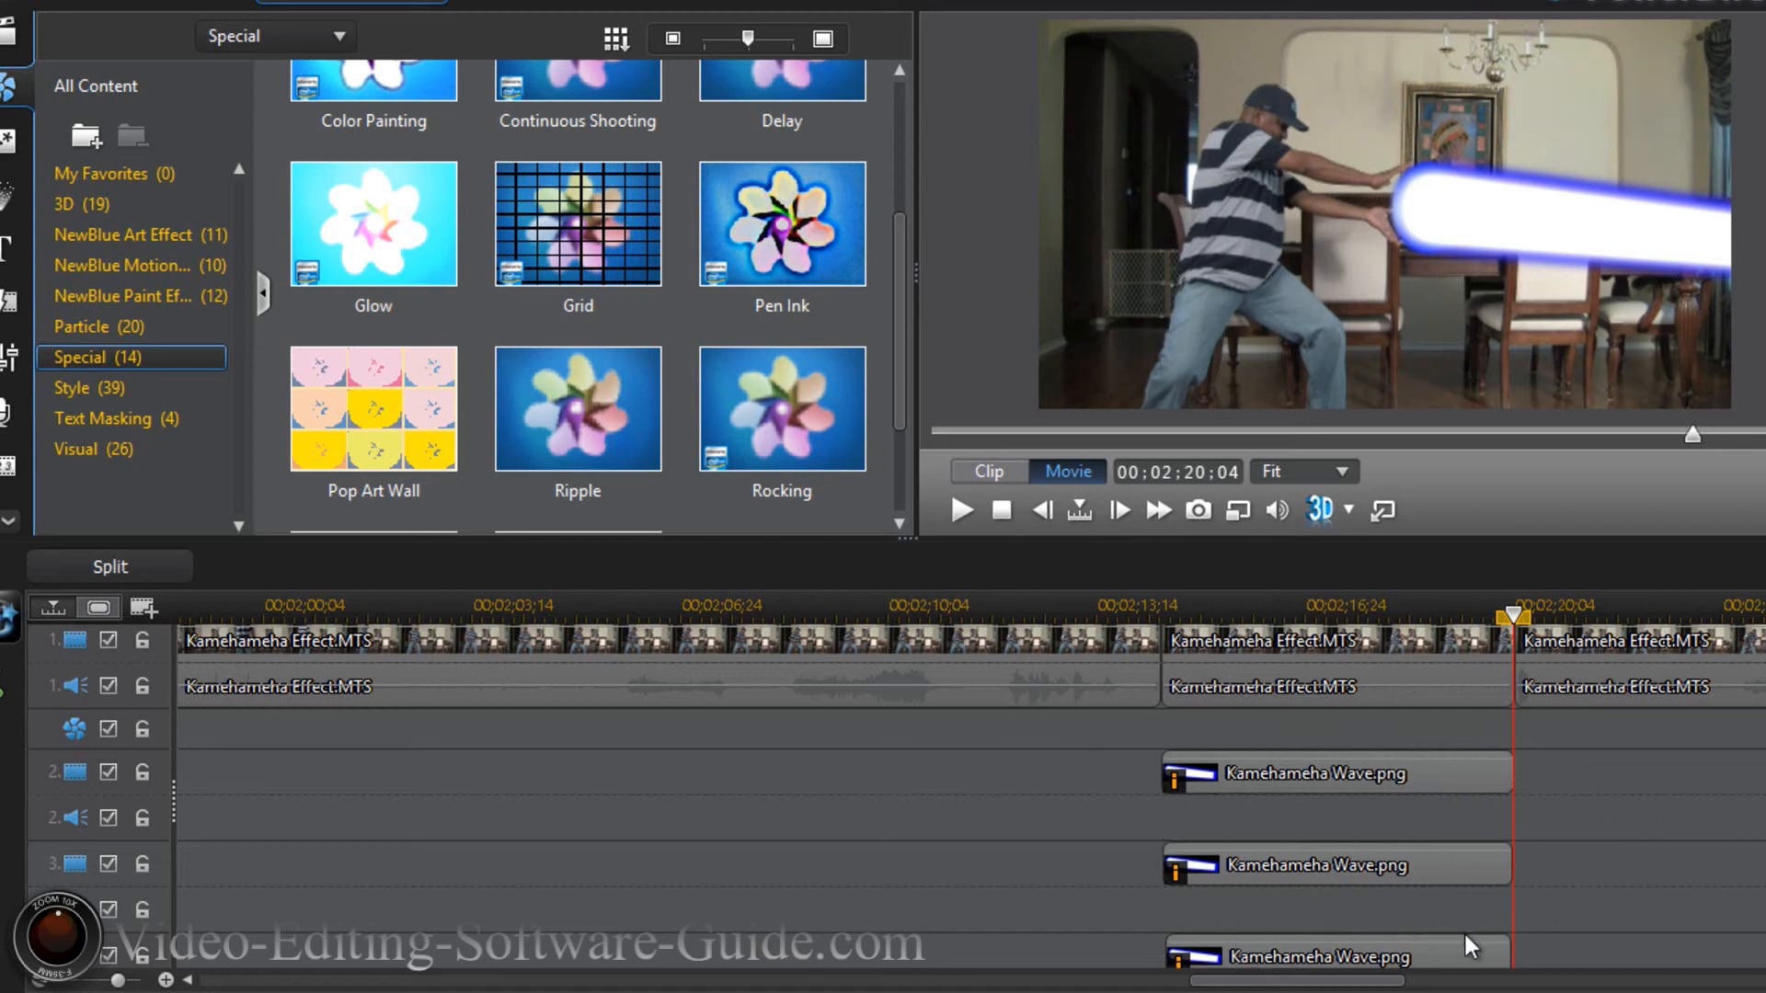
{"action": "left_click", "coordinate": [1286, 775]}
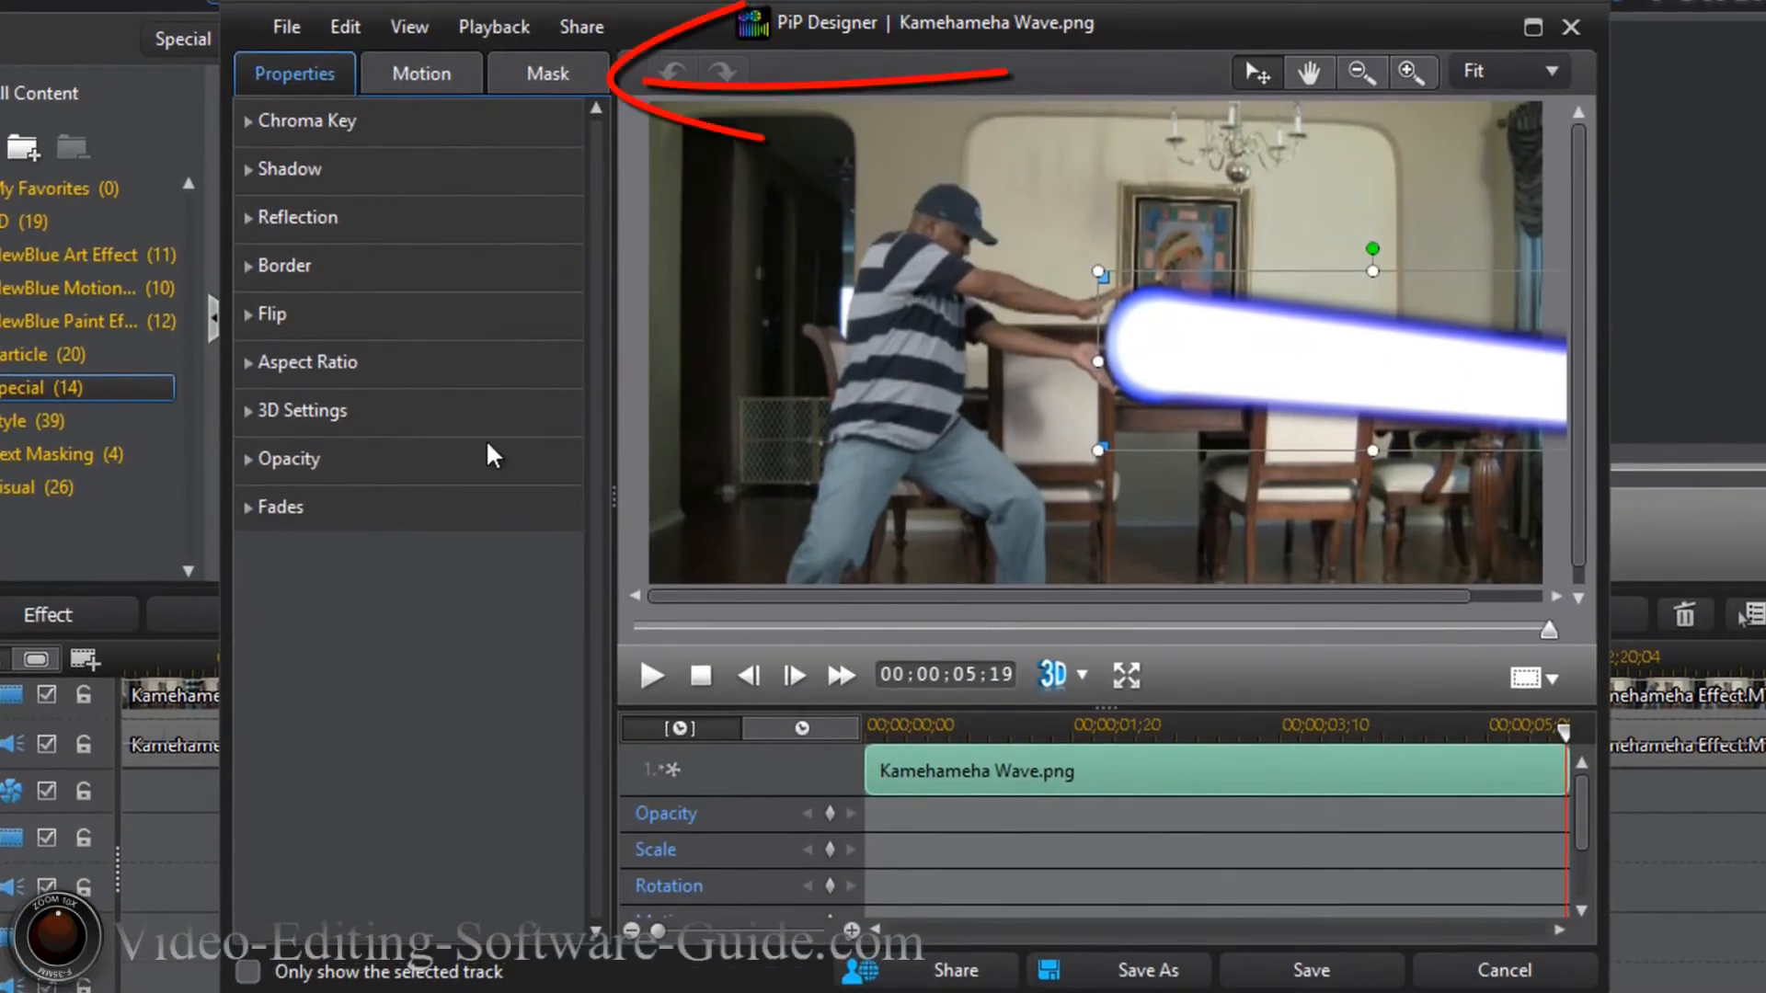
{"action": "left_click", "coordinate": [534, 85]}
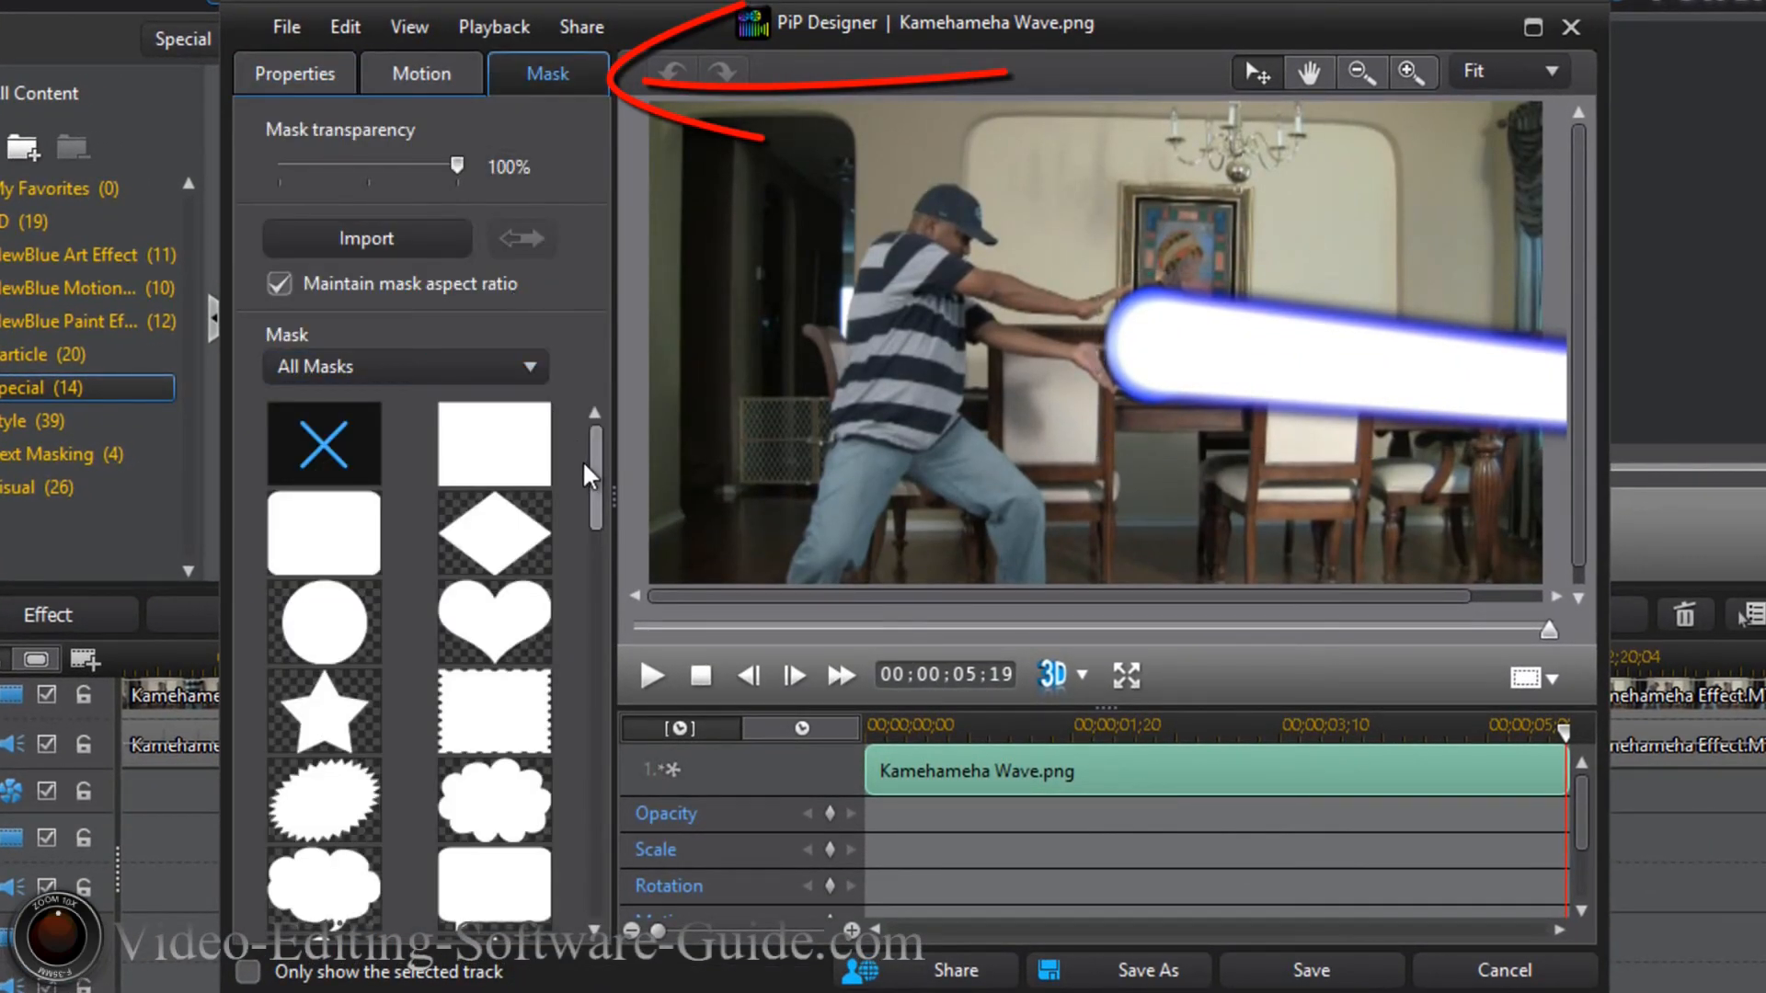
{"action": "left_click_drag", "start_coordinate": [594, 500], "coordinate": [633, 823]}
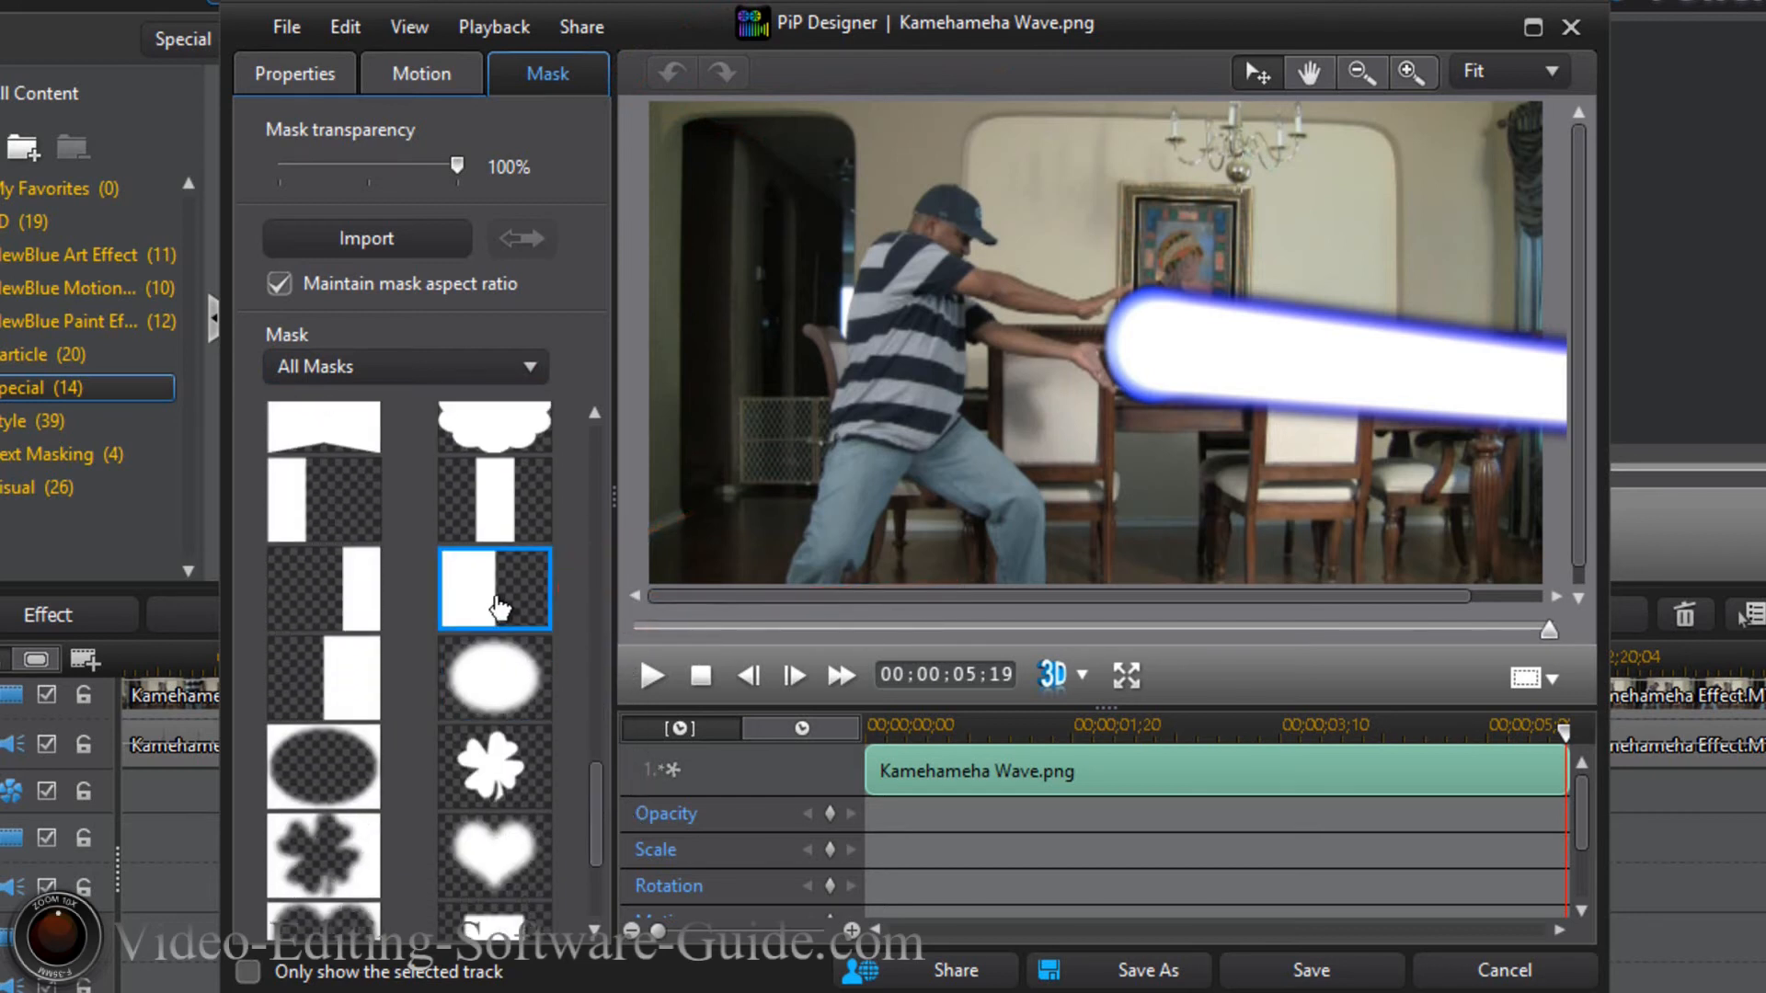
{"action": "left_click", "coordinate": [498, 607]}
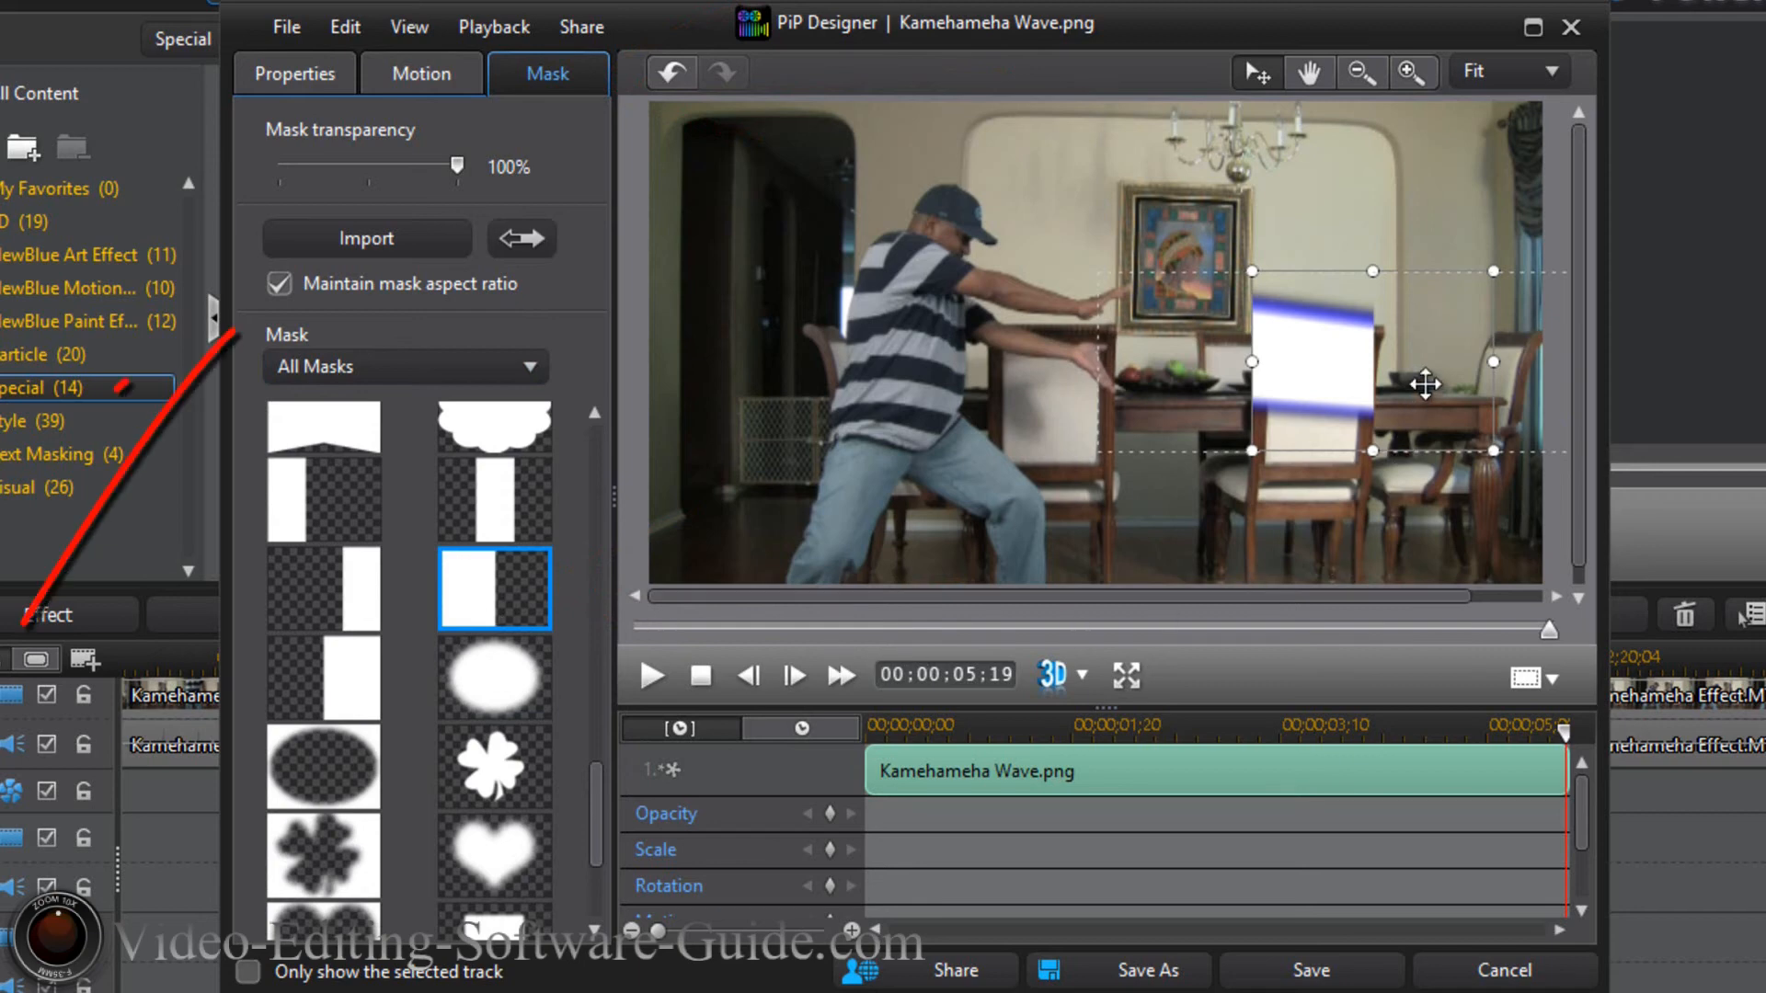
{"action": "left_click", "coordinate": [280, 287]}
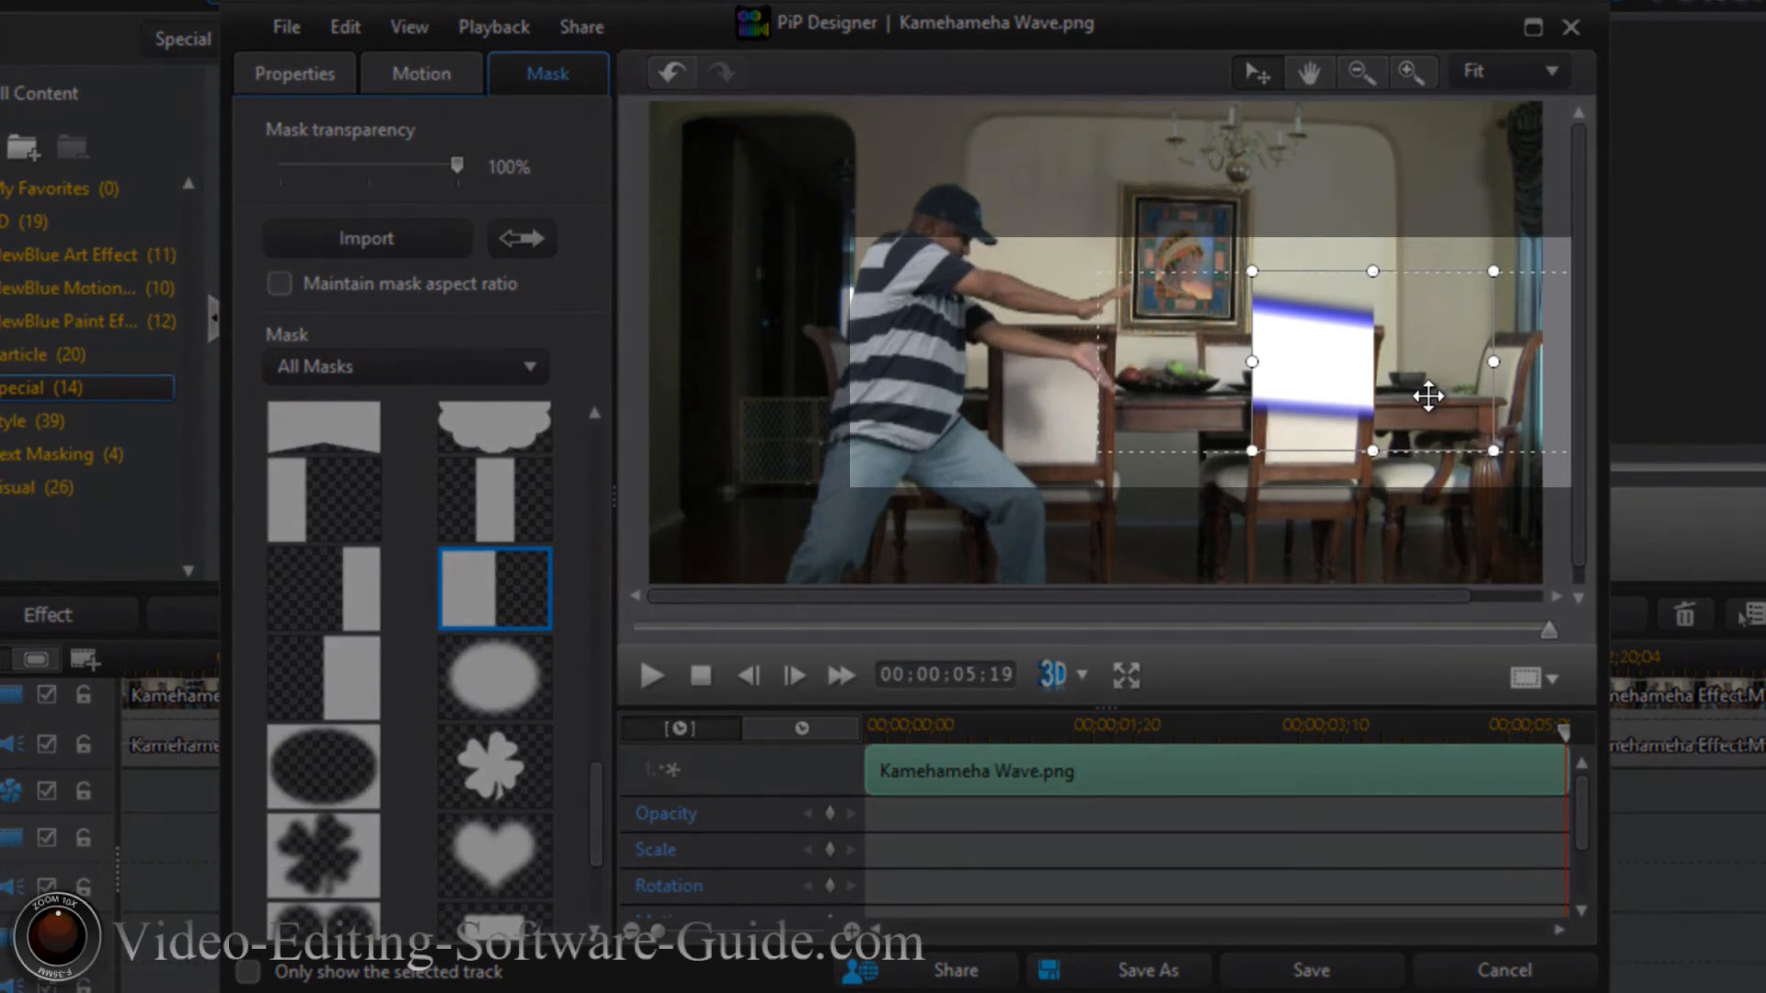
Move the track 2 mask to the beam's start and narrow it to reveal only the rounded tip at the hands, then save.
{"action": "left_click_drag", "start_coordinate": [1407, 387], "coordinate": [1241, 401]}
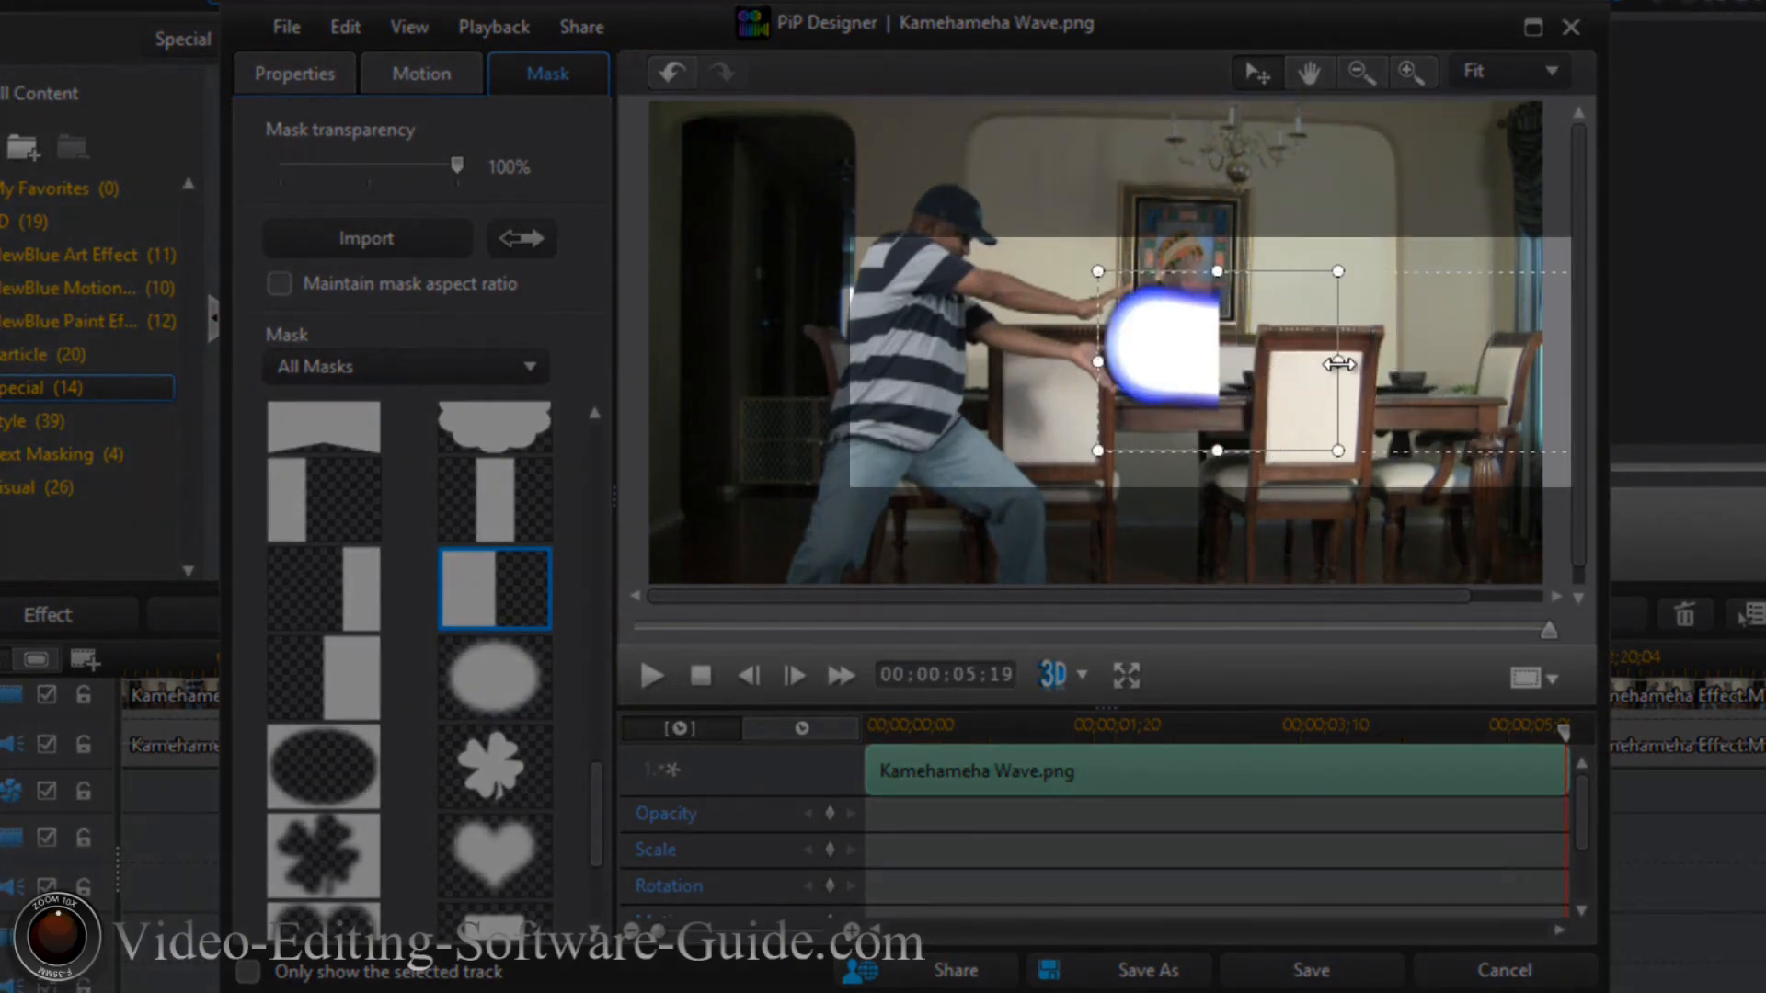
{"action": "left_click_drag", "start_coordinate": [1338, 365], "coordinate": [1219, 378]}
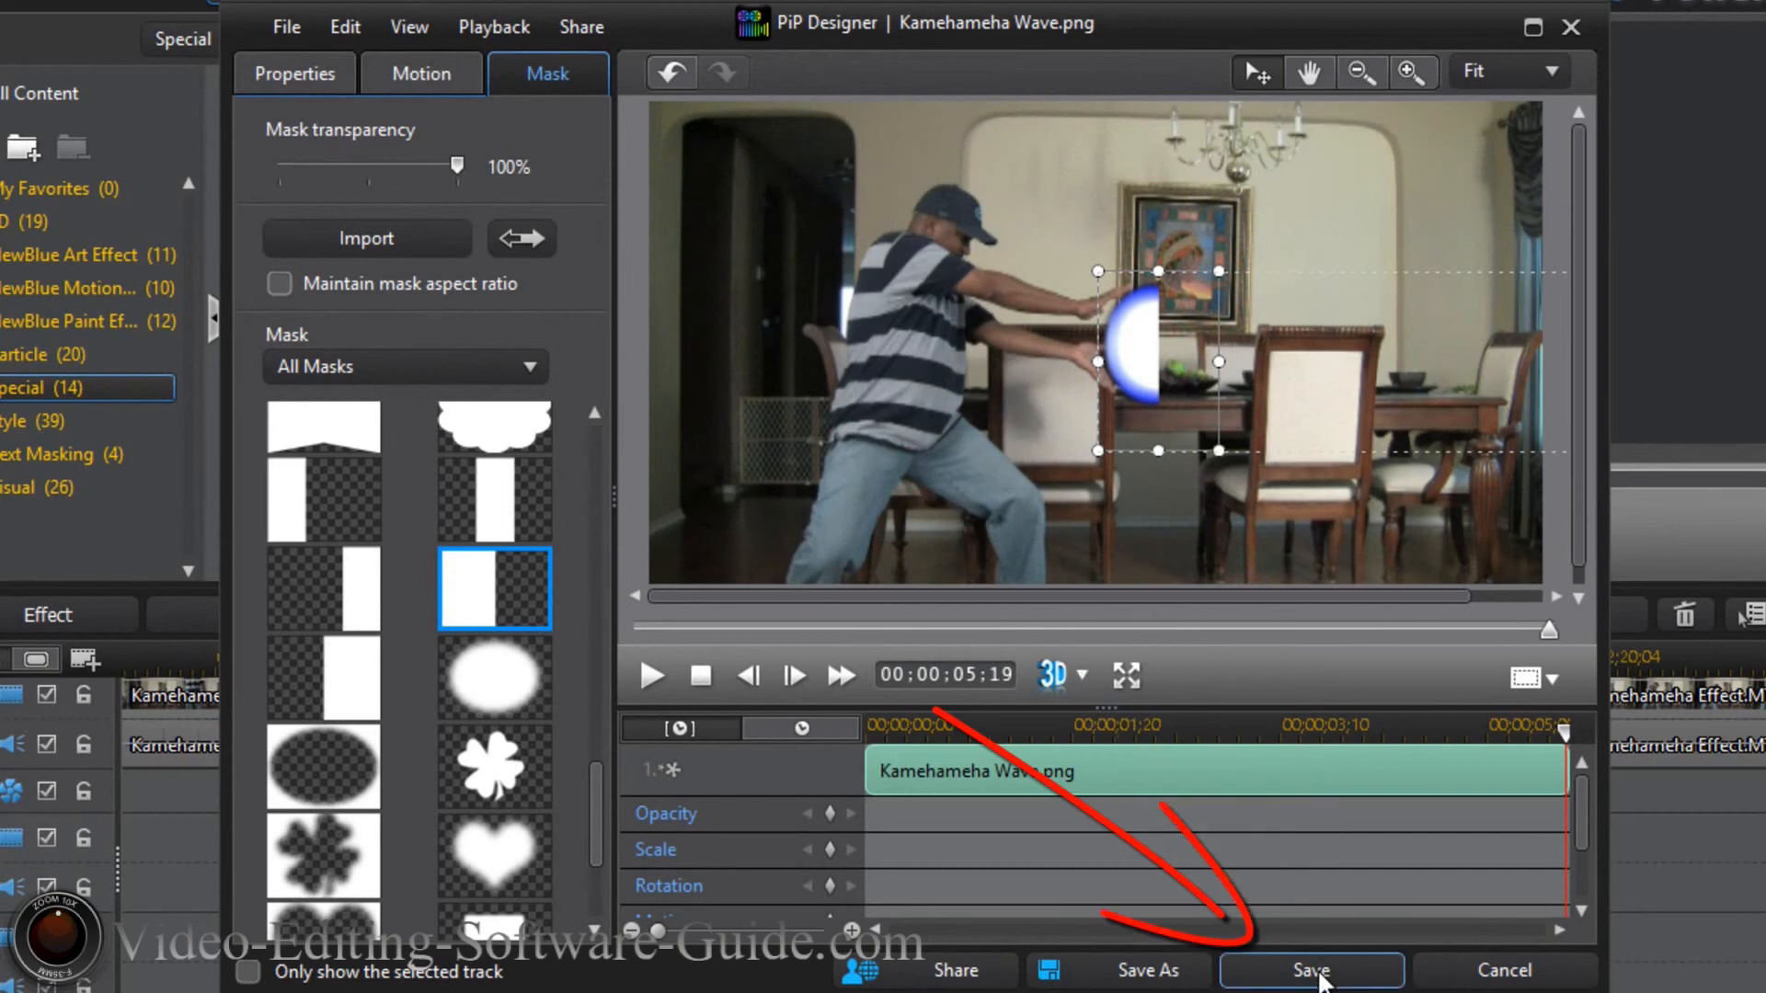
{"action": "left_click", "coordinate": [1319, 976]}
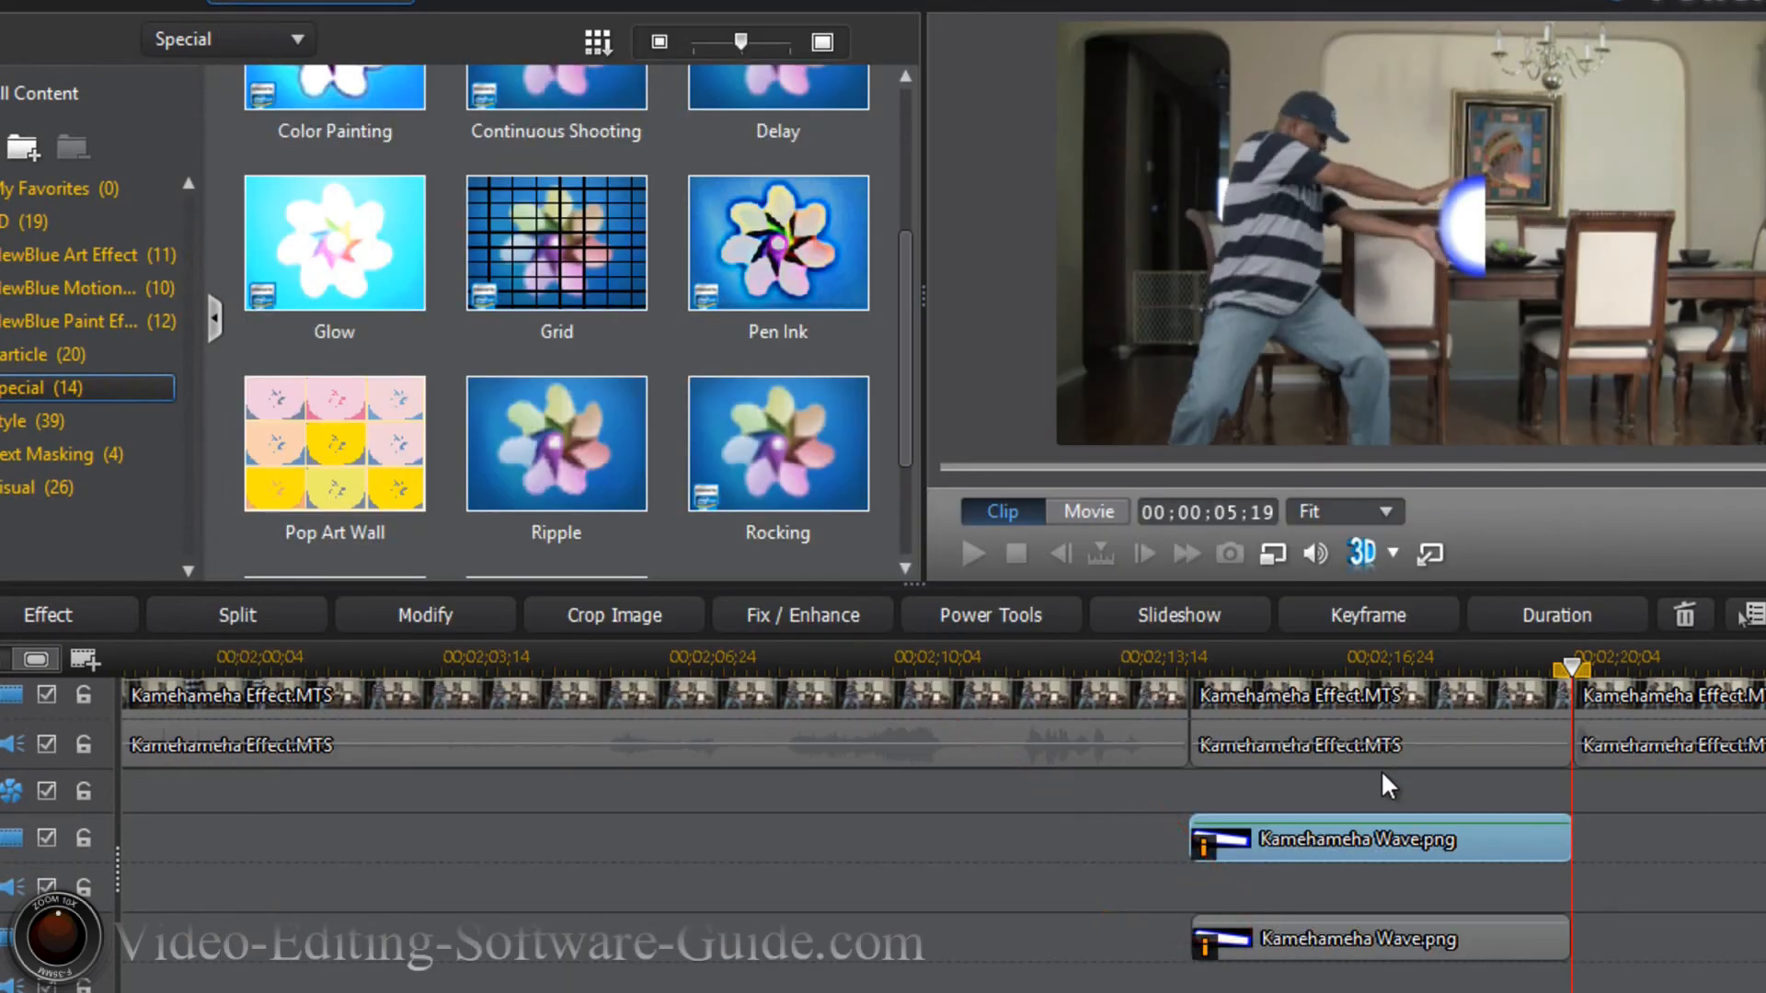
Apply the same left-half mask to the beam image on track 3, with the mask aspect ratio not maintained.
{"action": "left_click", "coordinate": [1334, 938]}
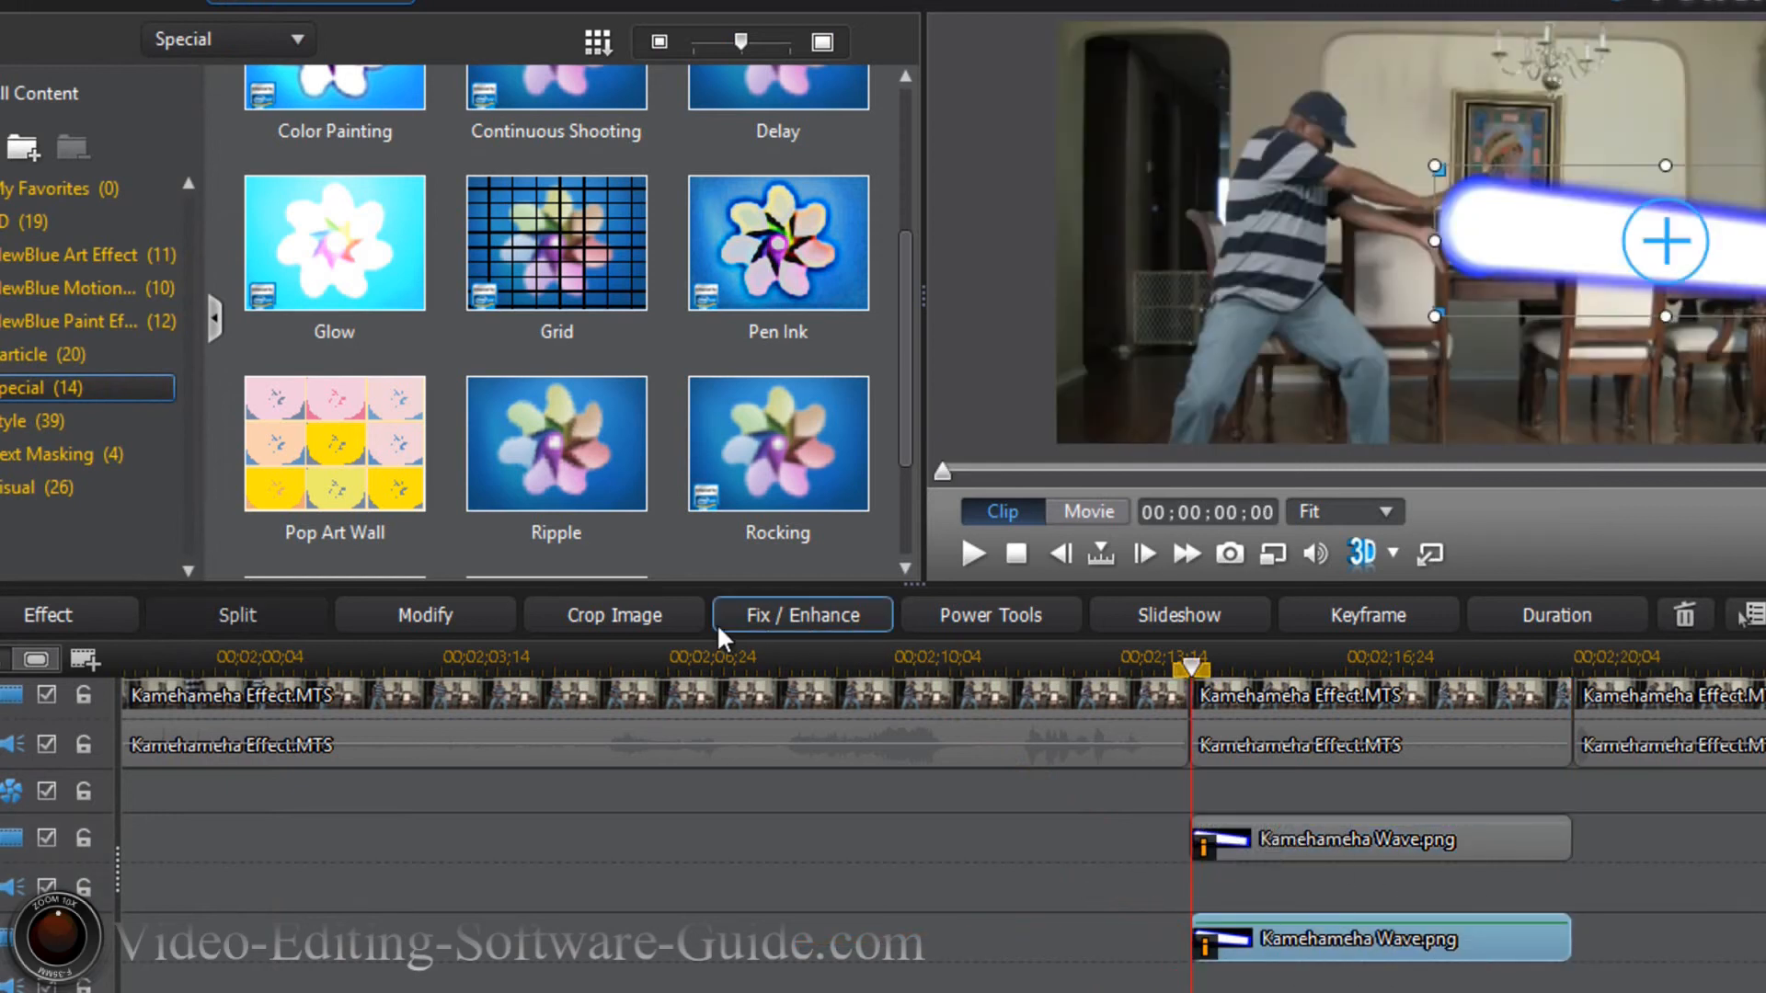
{"action": "left_click", "coordinate": [445, 614]}
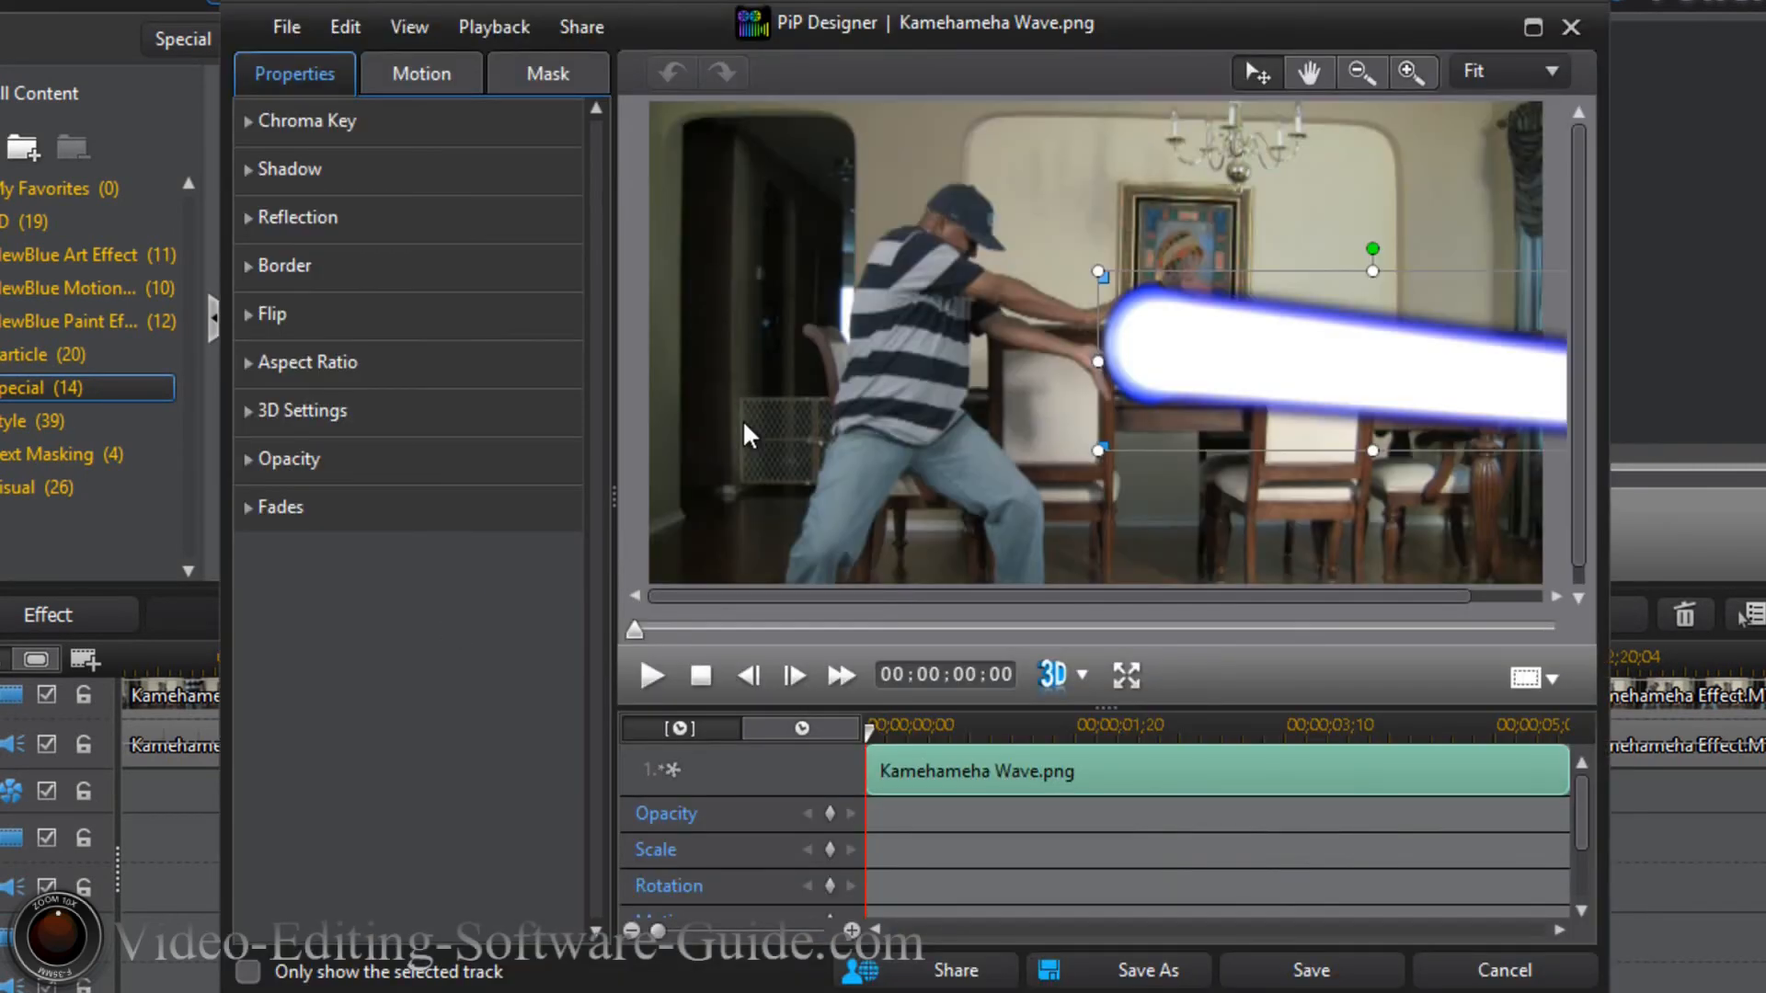
{"action": "left_click", "coordinate": [542, 73]}
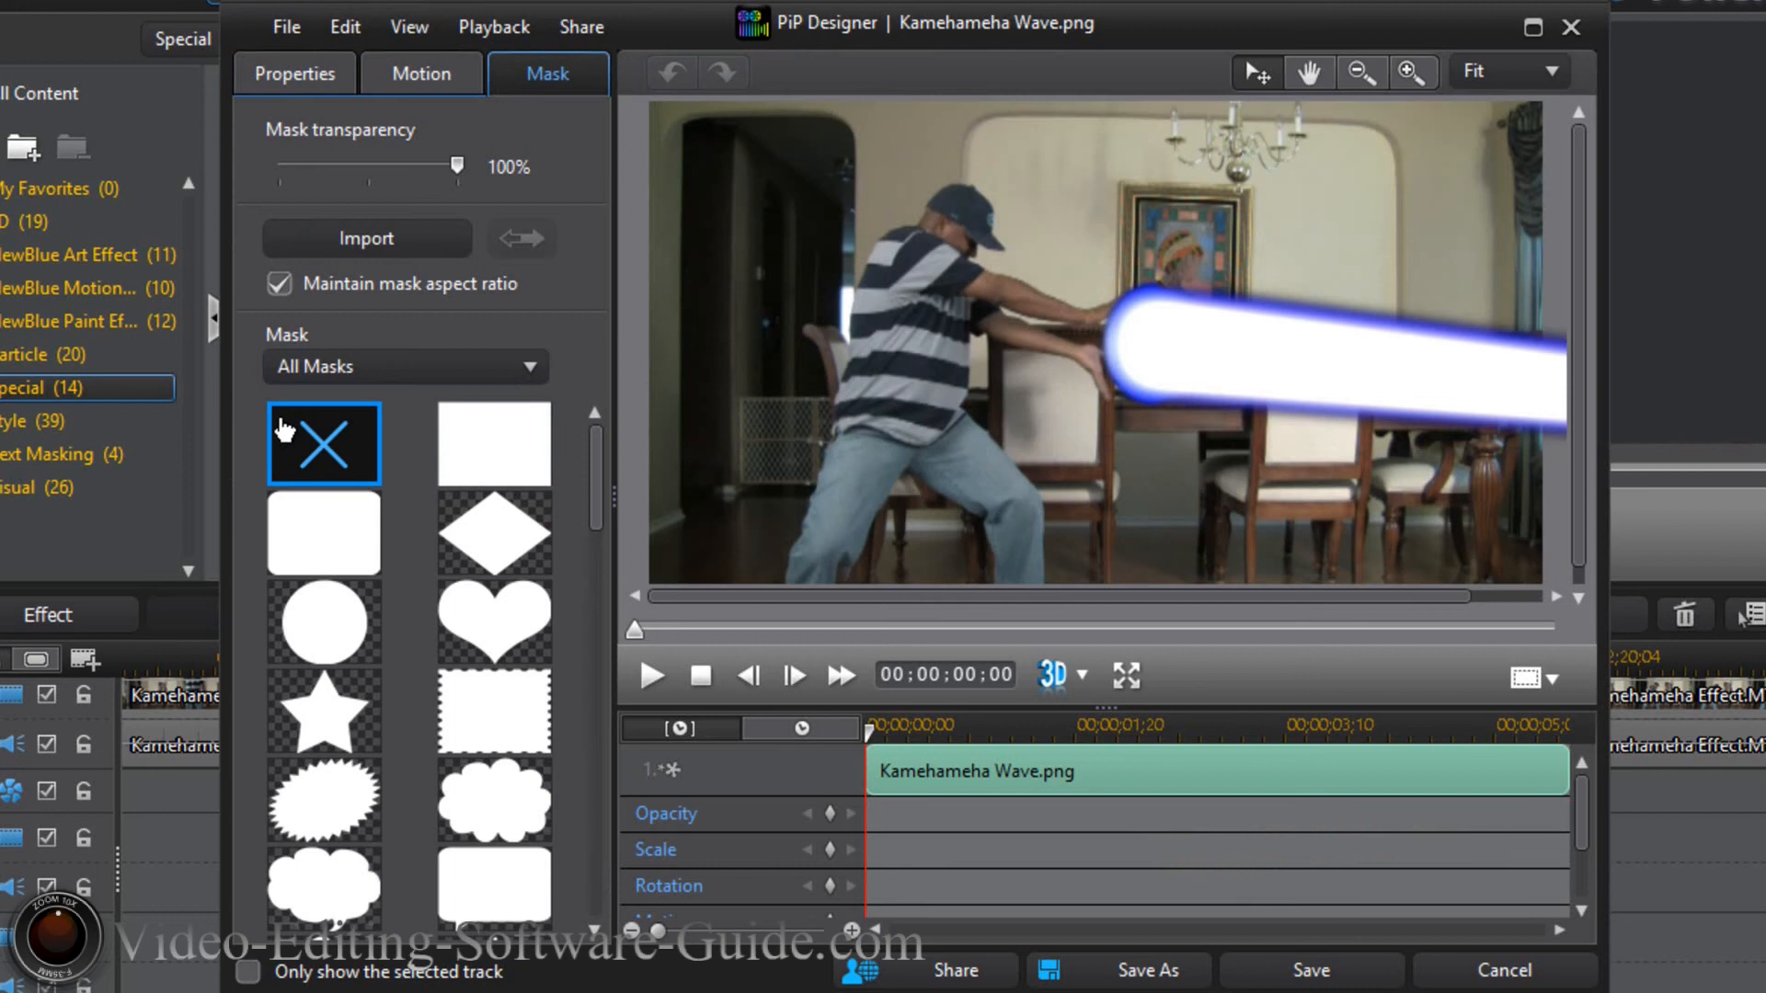
{"action": "left_click_drag", "start_coordinate": [593, 497], "coordinate": [598, 800]}
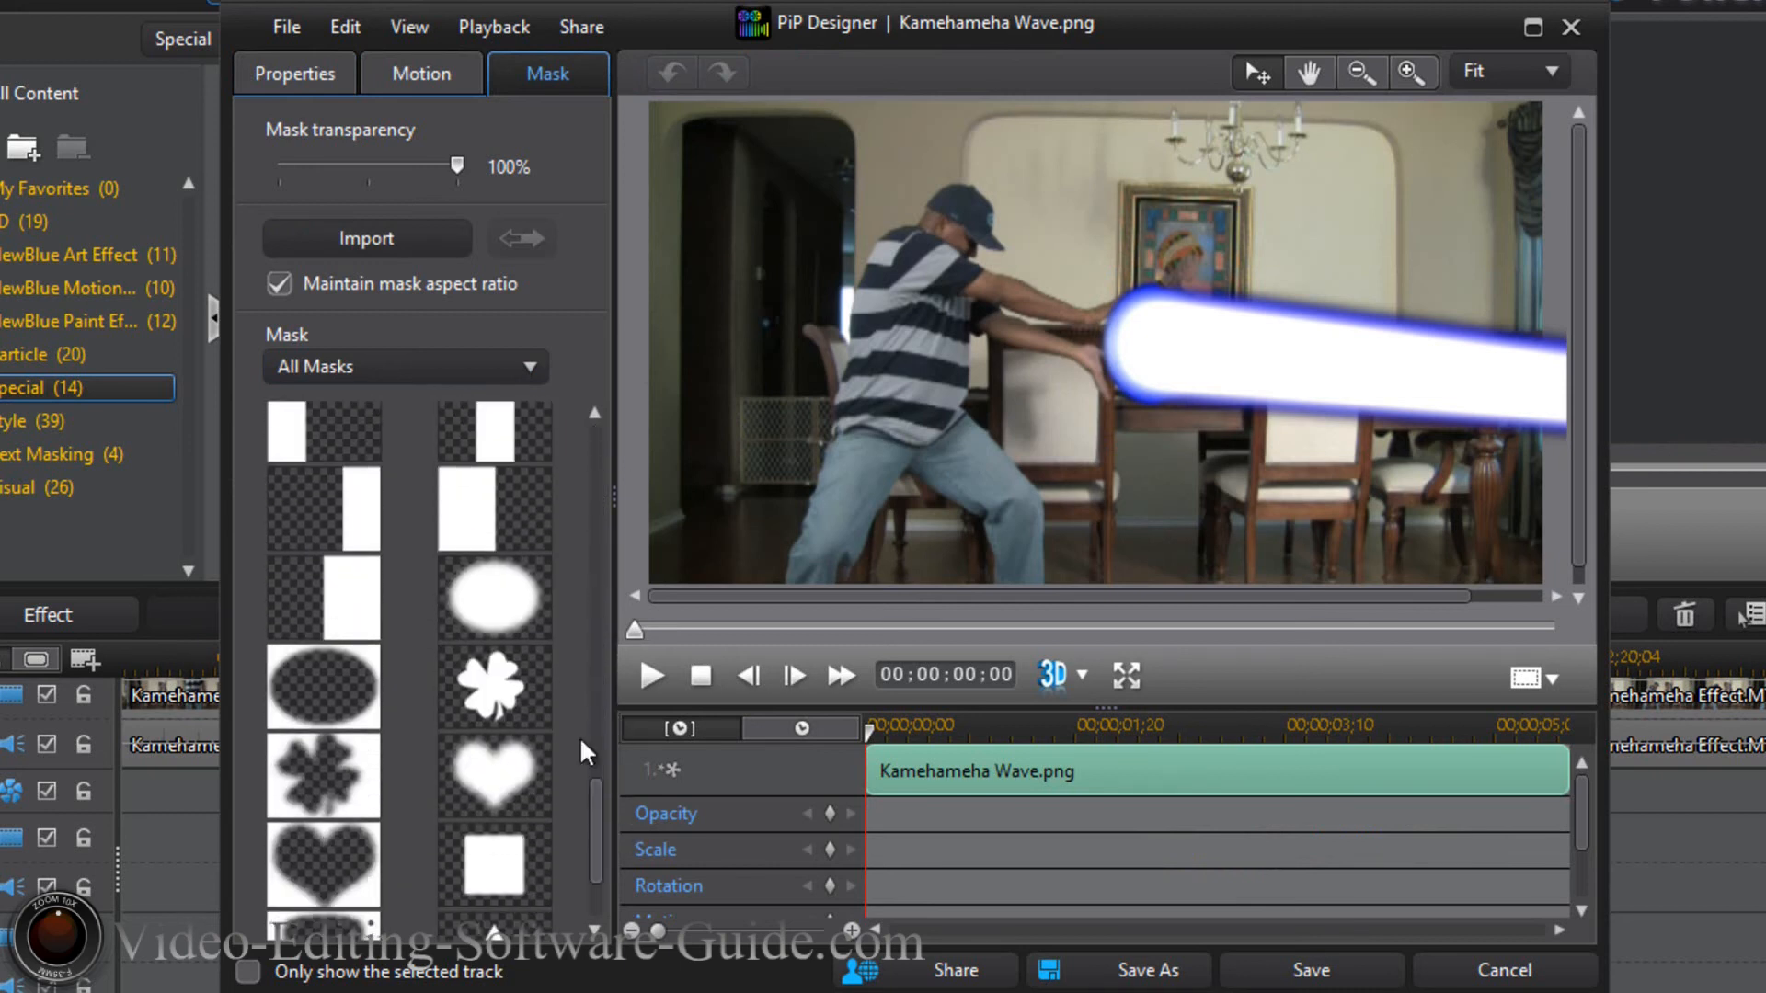
{"action": "left_click", "coordinate": [505, 529]}
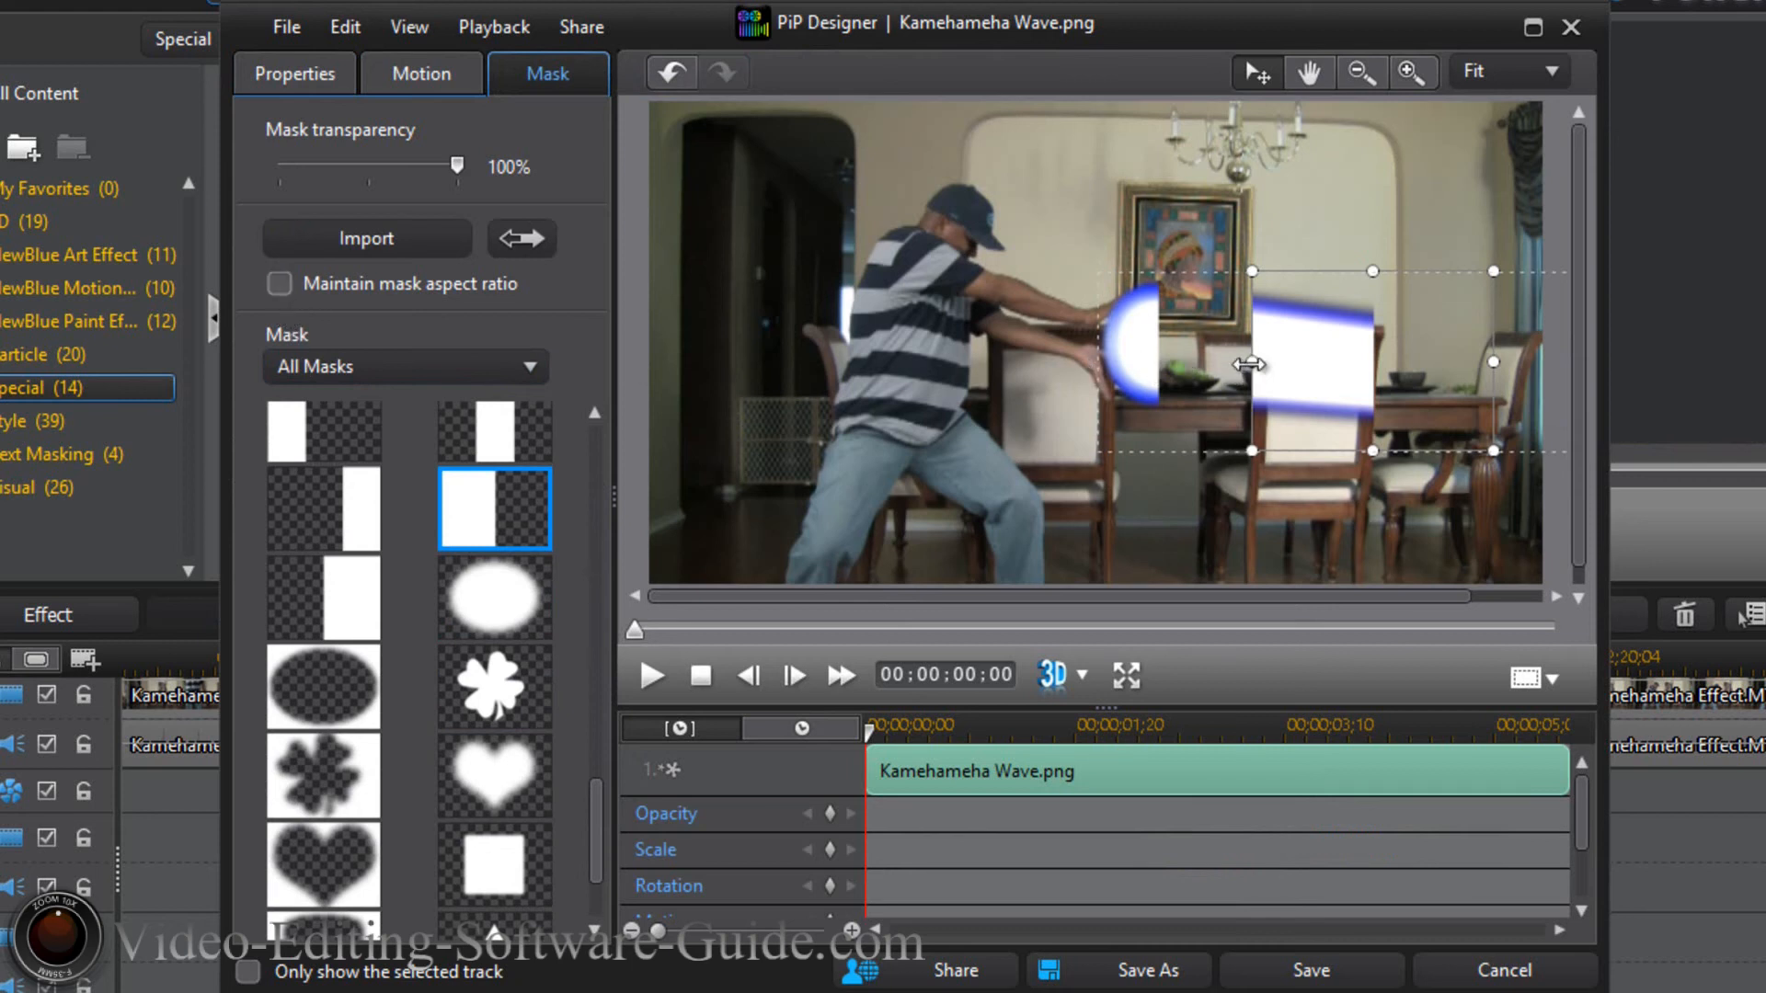
Move the track 3 mask to the beam's start, widen it slightly to reveal more beam than on track 2, and save.
{"action": "left_click_drag", "start_coordinate": [1336, 362], "coordinate": [1177, 368]}
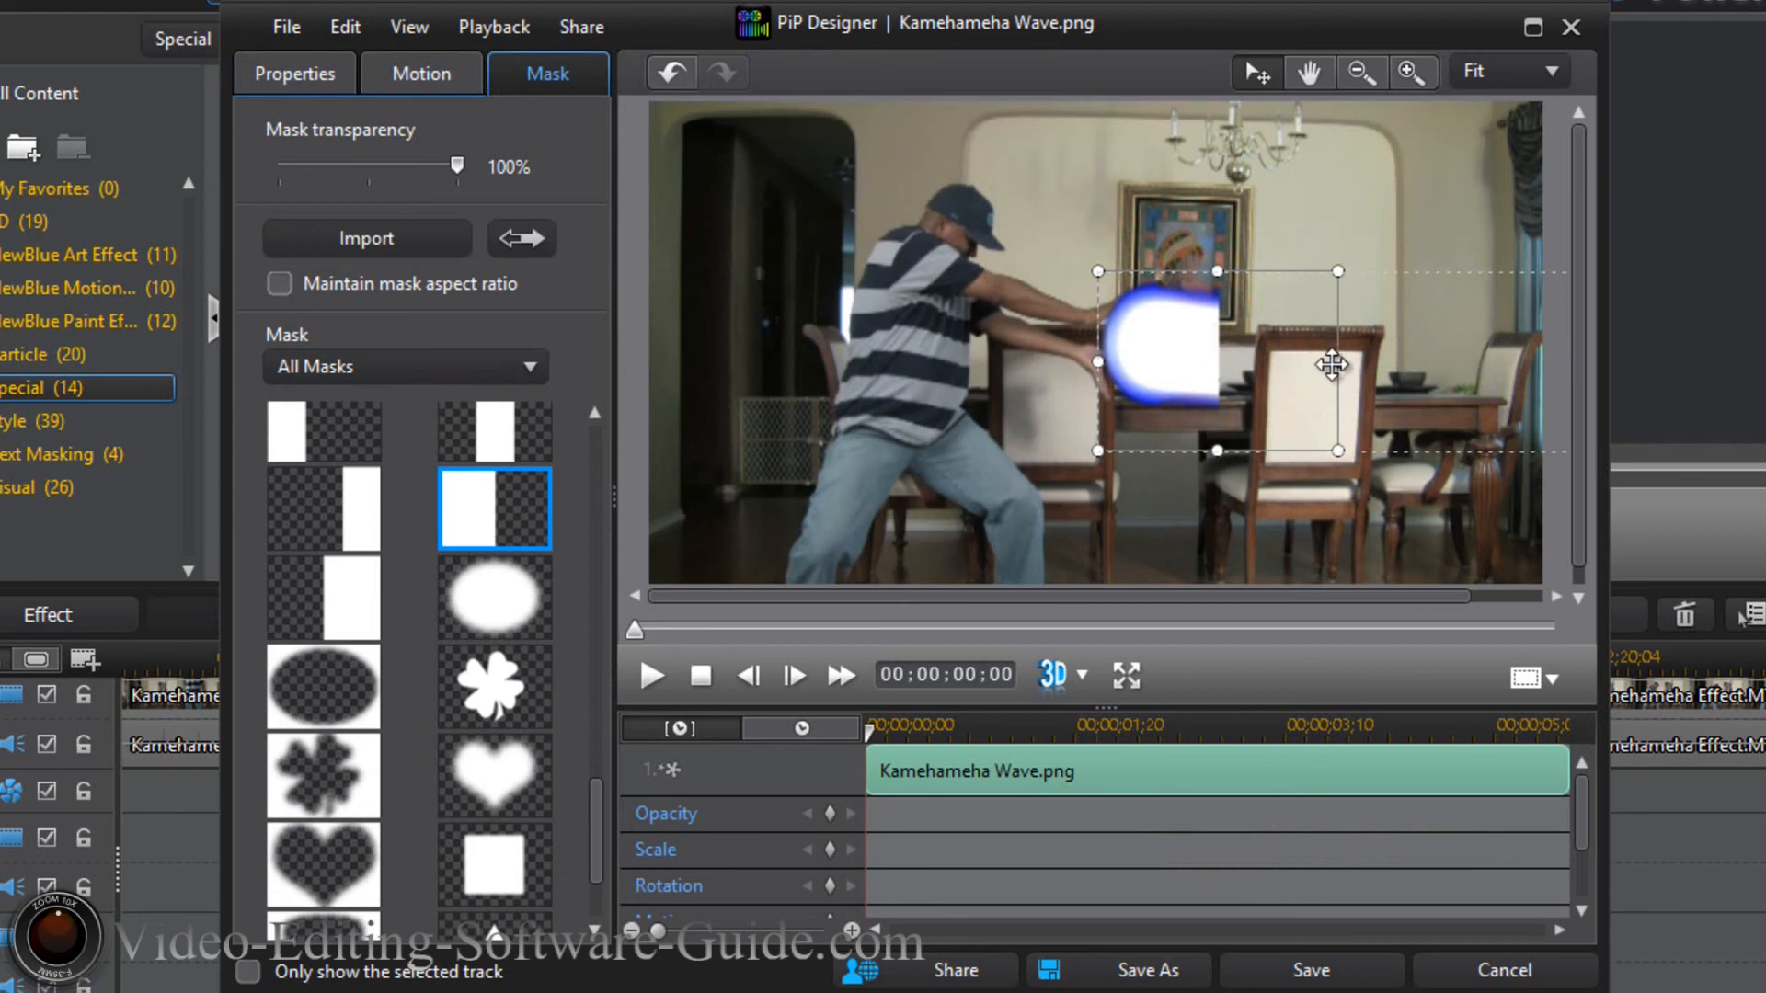
{"action": "left_click_drag", "start_coordinate": [1338, 367], "coordinate": [1374, 369]}
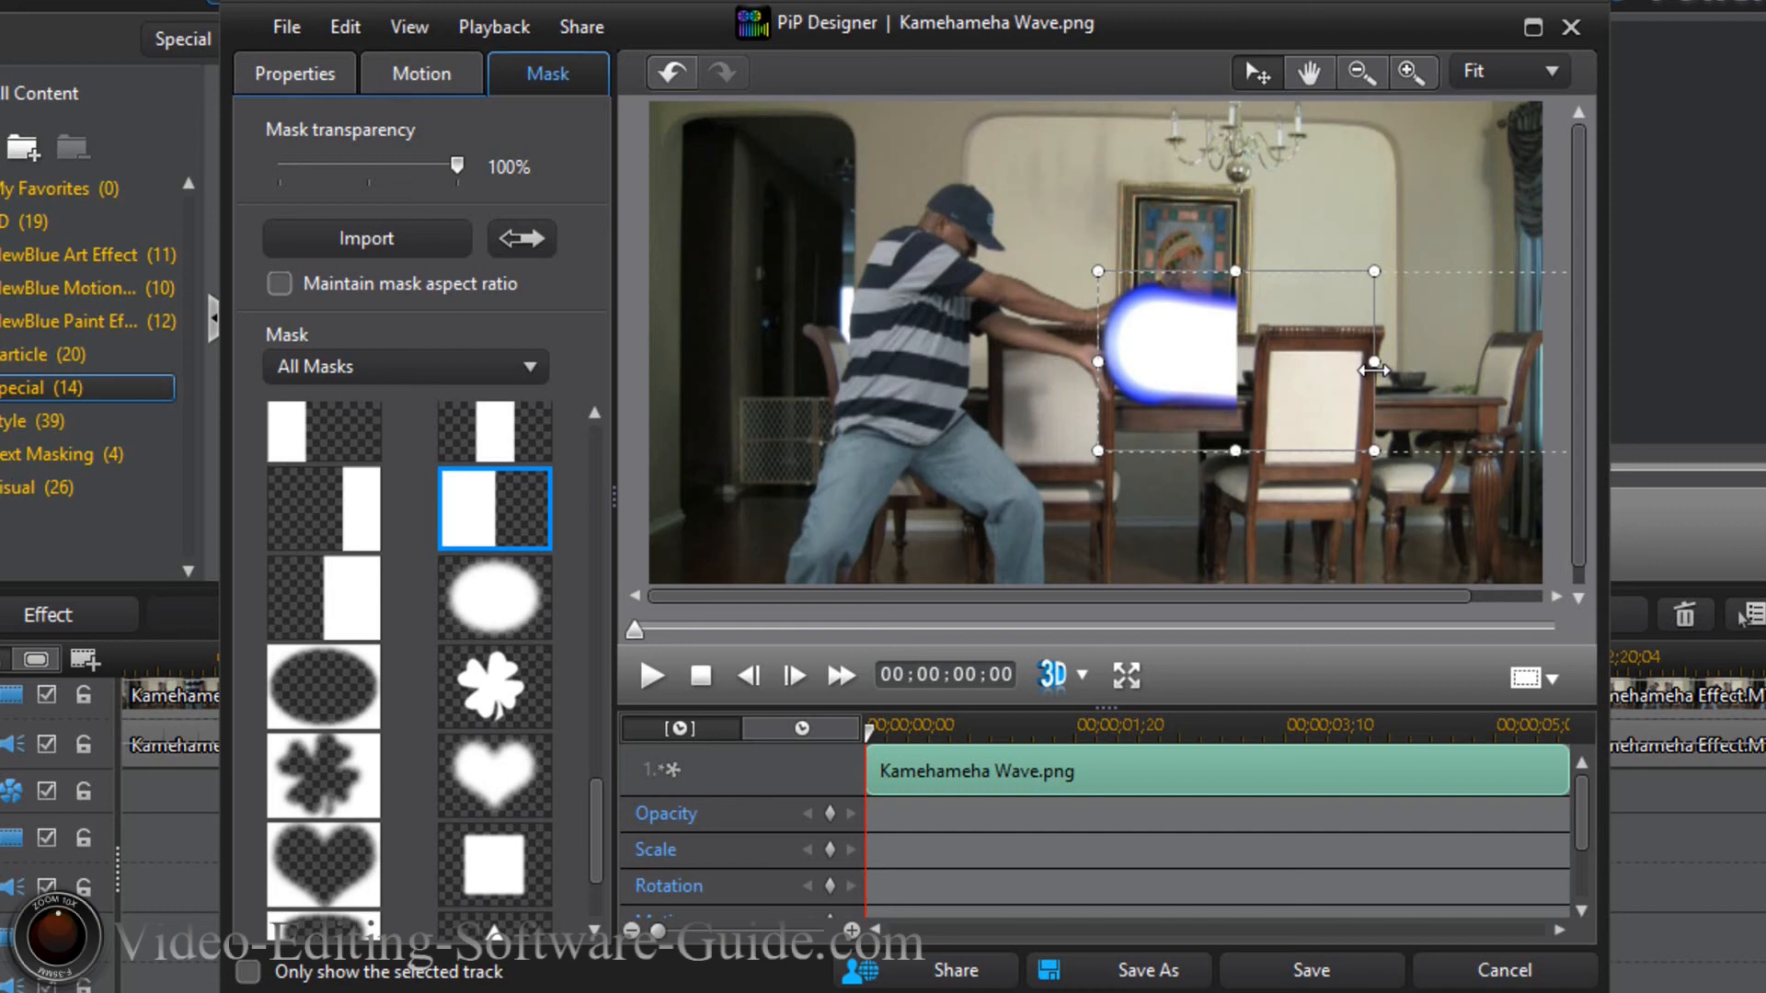
{"action": "left_click", "coordinate": [1334, 972]}
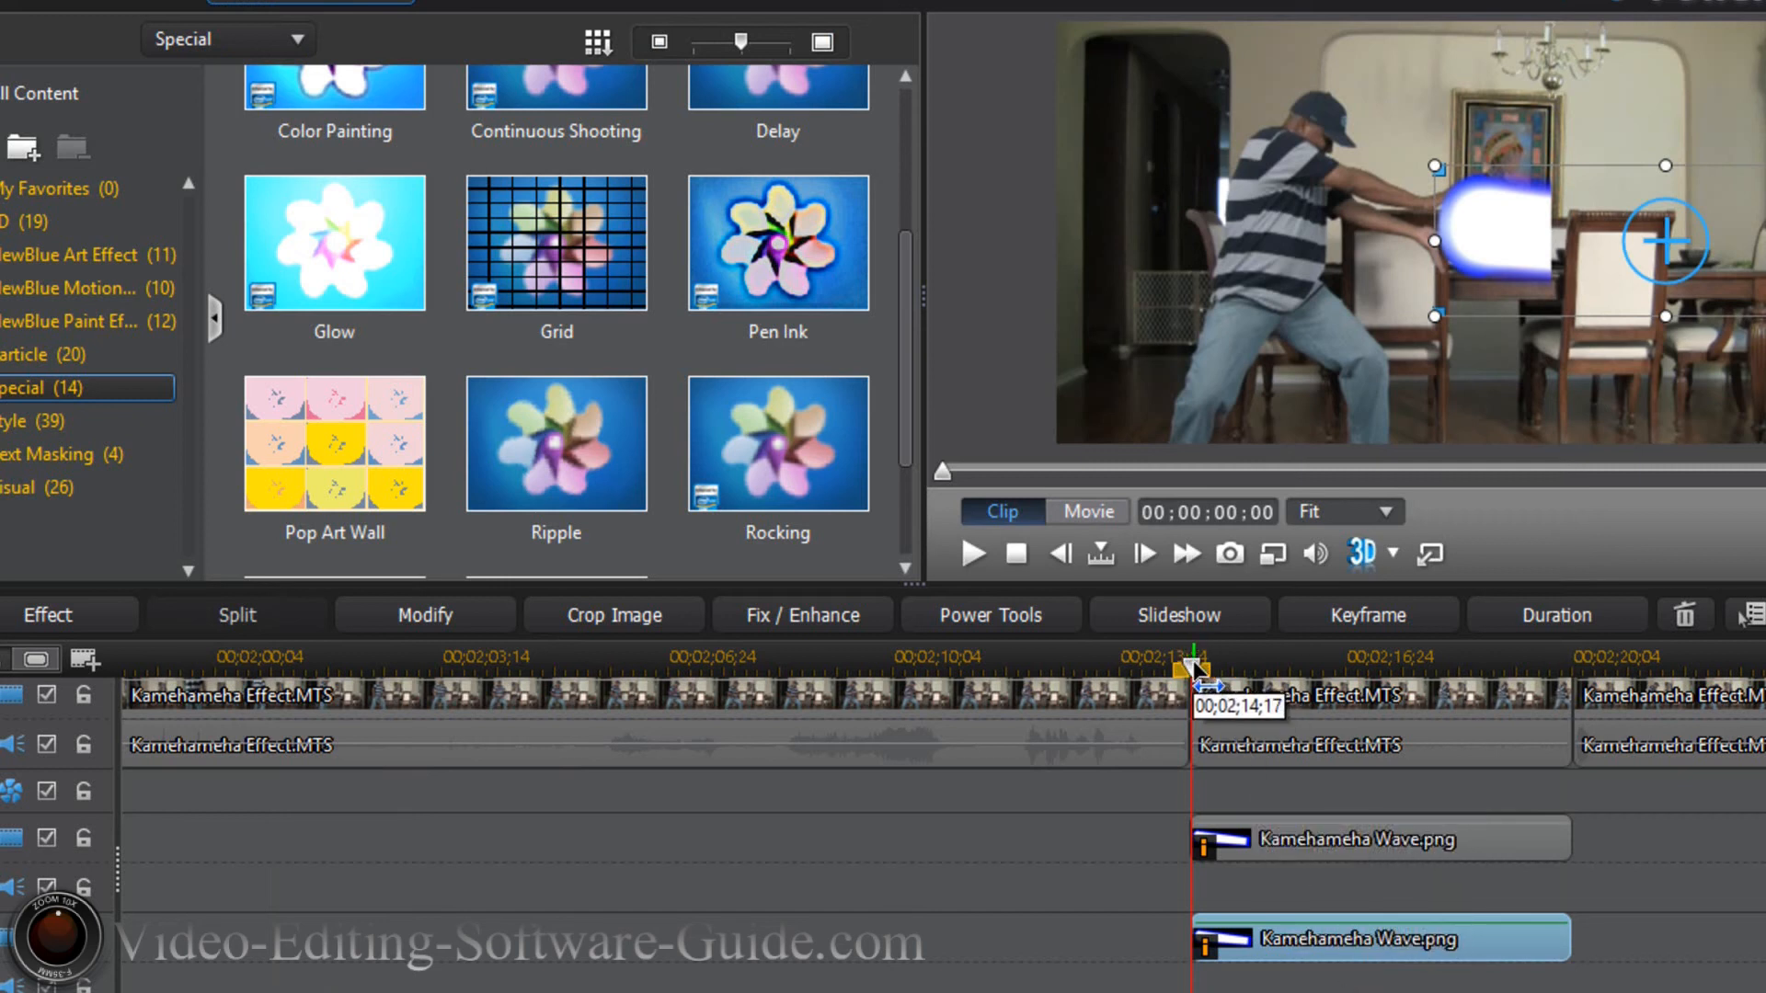
Examine the start of the beam effect frame by frame in the whole movie to check how the masked images extend.
{"action": "left_click", "coordinate": [1196, 668]}
{"action": "mouse_move", "coordinate": [1196, 669]}
{"action": "left_mouse_down"}
{"action": "mouse_move", "coordinate": [1237, 664]}
{"action": "mouse_move", "coordinate": [1198, 688]}
{"action": "left_mouse_up"}
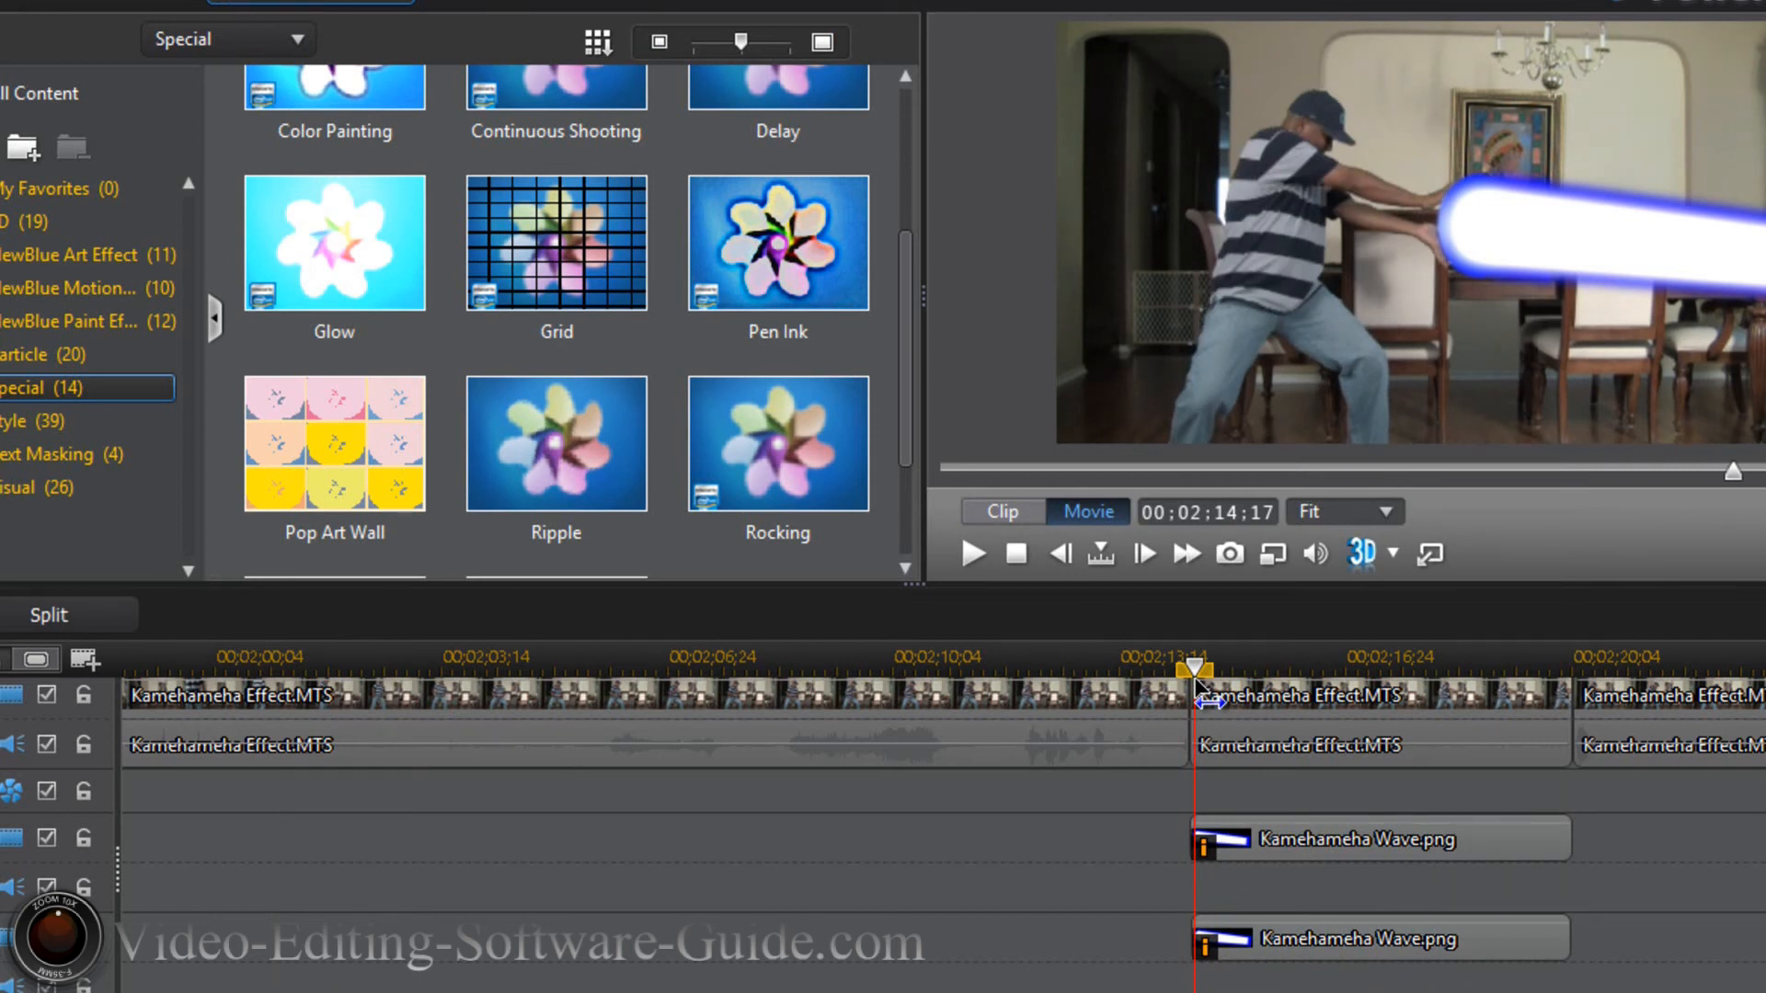
{"action": "left_click_drag", "start_coordinate": [1196, 688], "coordinate": [1186, 688]}
{"action": "left_click", "coordinate": [1176, 699]}
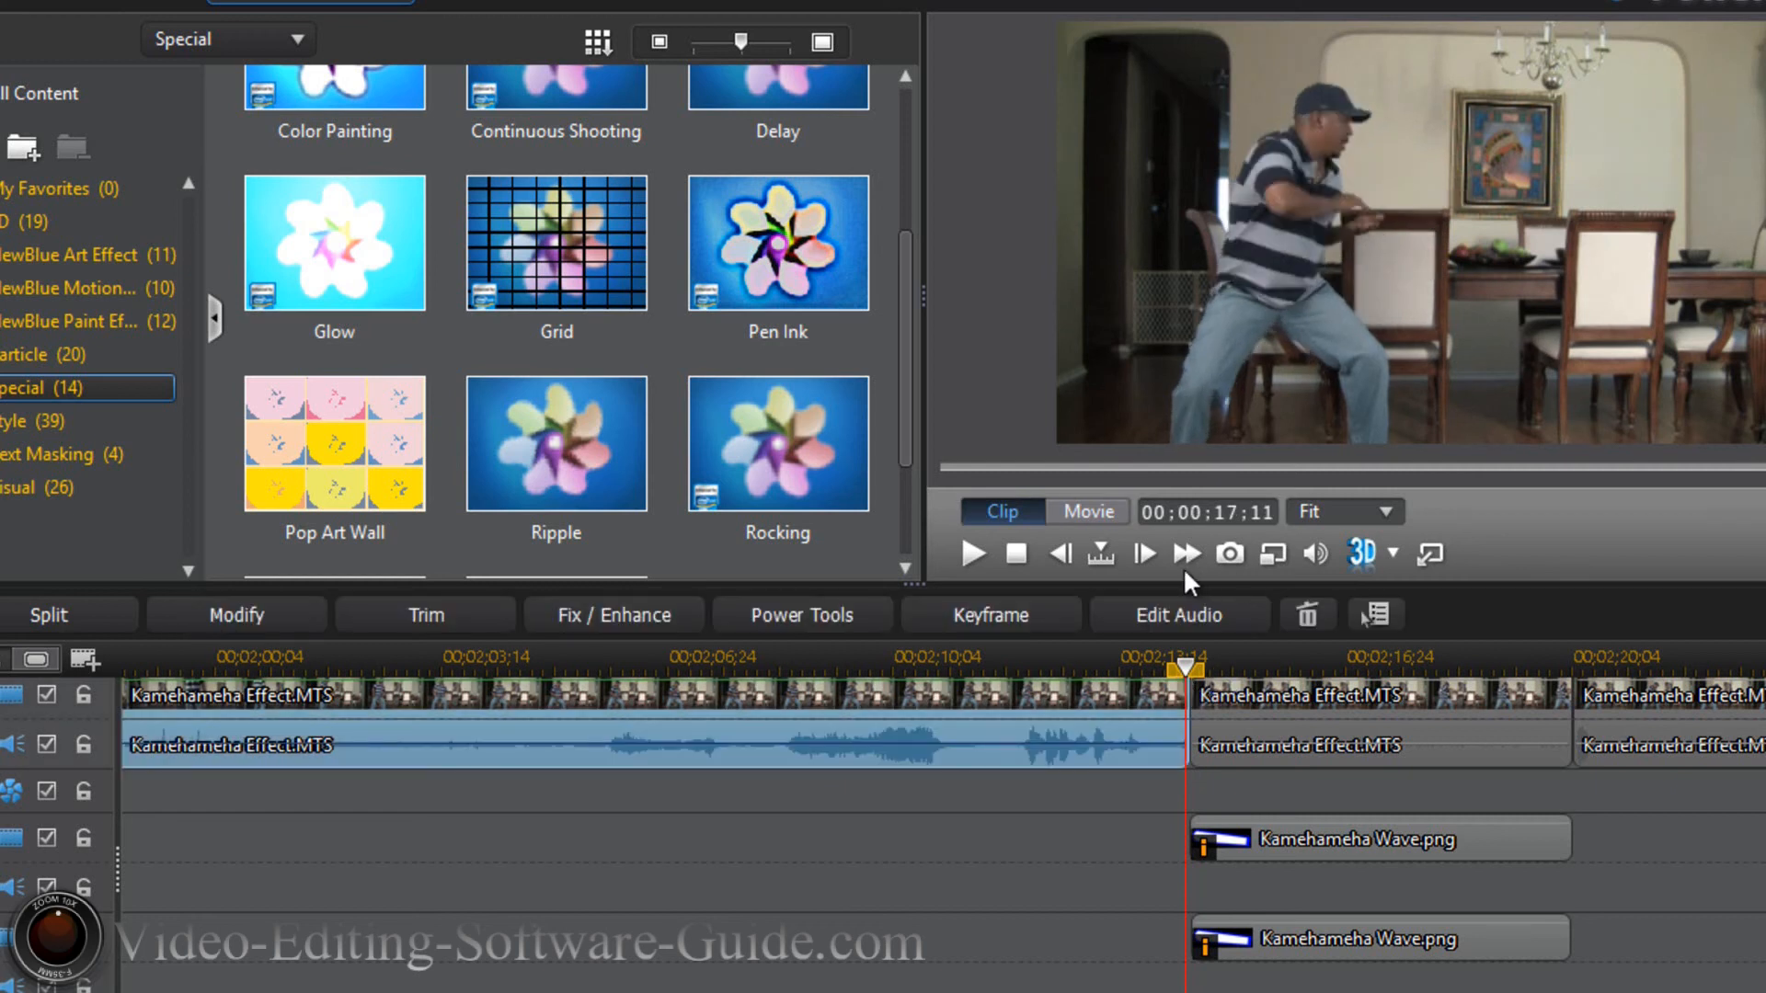
{"action": "left_click", "coordinate": [1109, 515]}
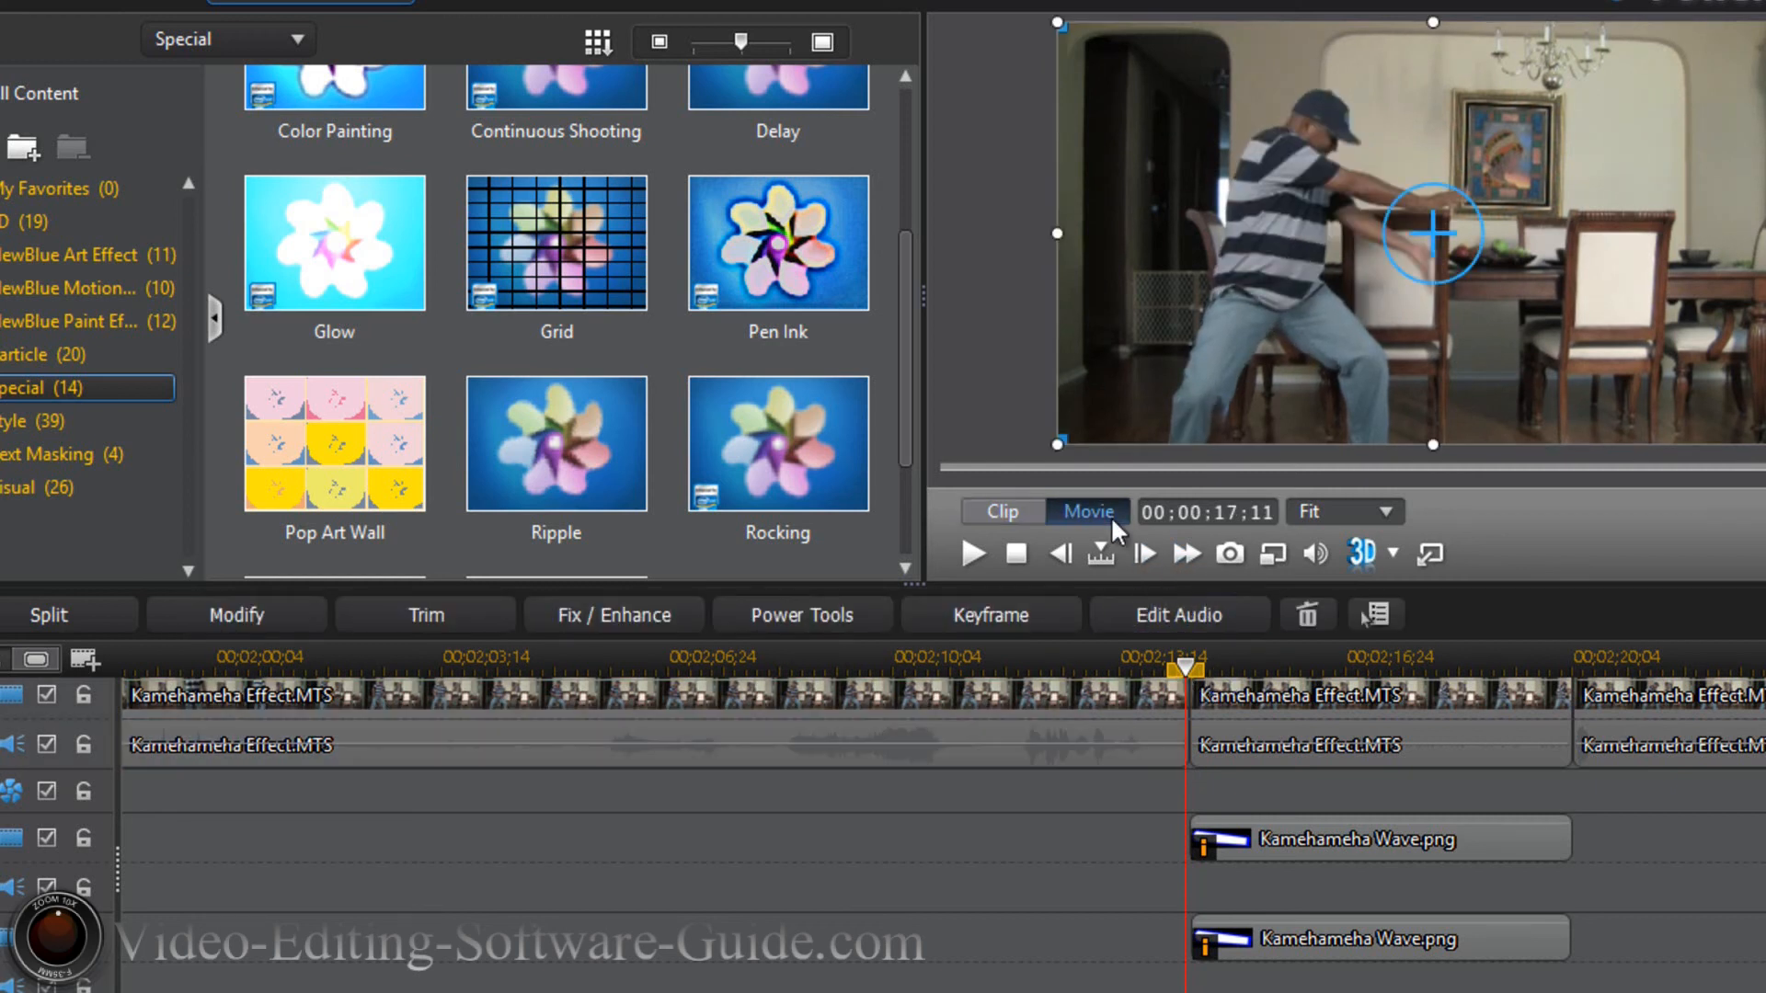
{"action": "left_click", "coordinate": [1142, 549]}
{"action": "left_click", "coordinate": [1142, 549]}
{"action": "left_click", "coordinate": [1144, 551]}
{"action": "left_click", "coordinate": [1145, 551]}
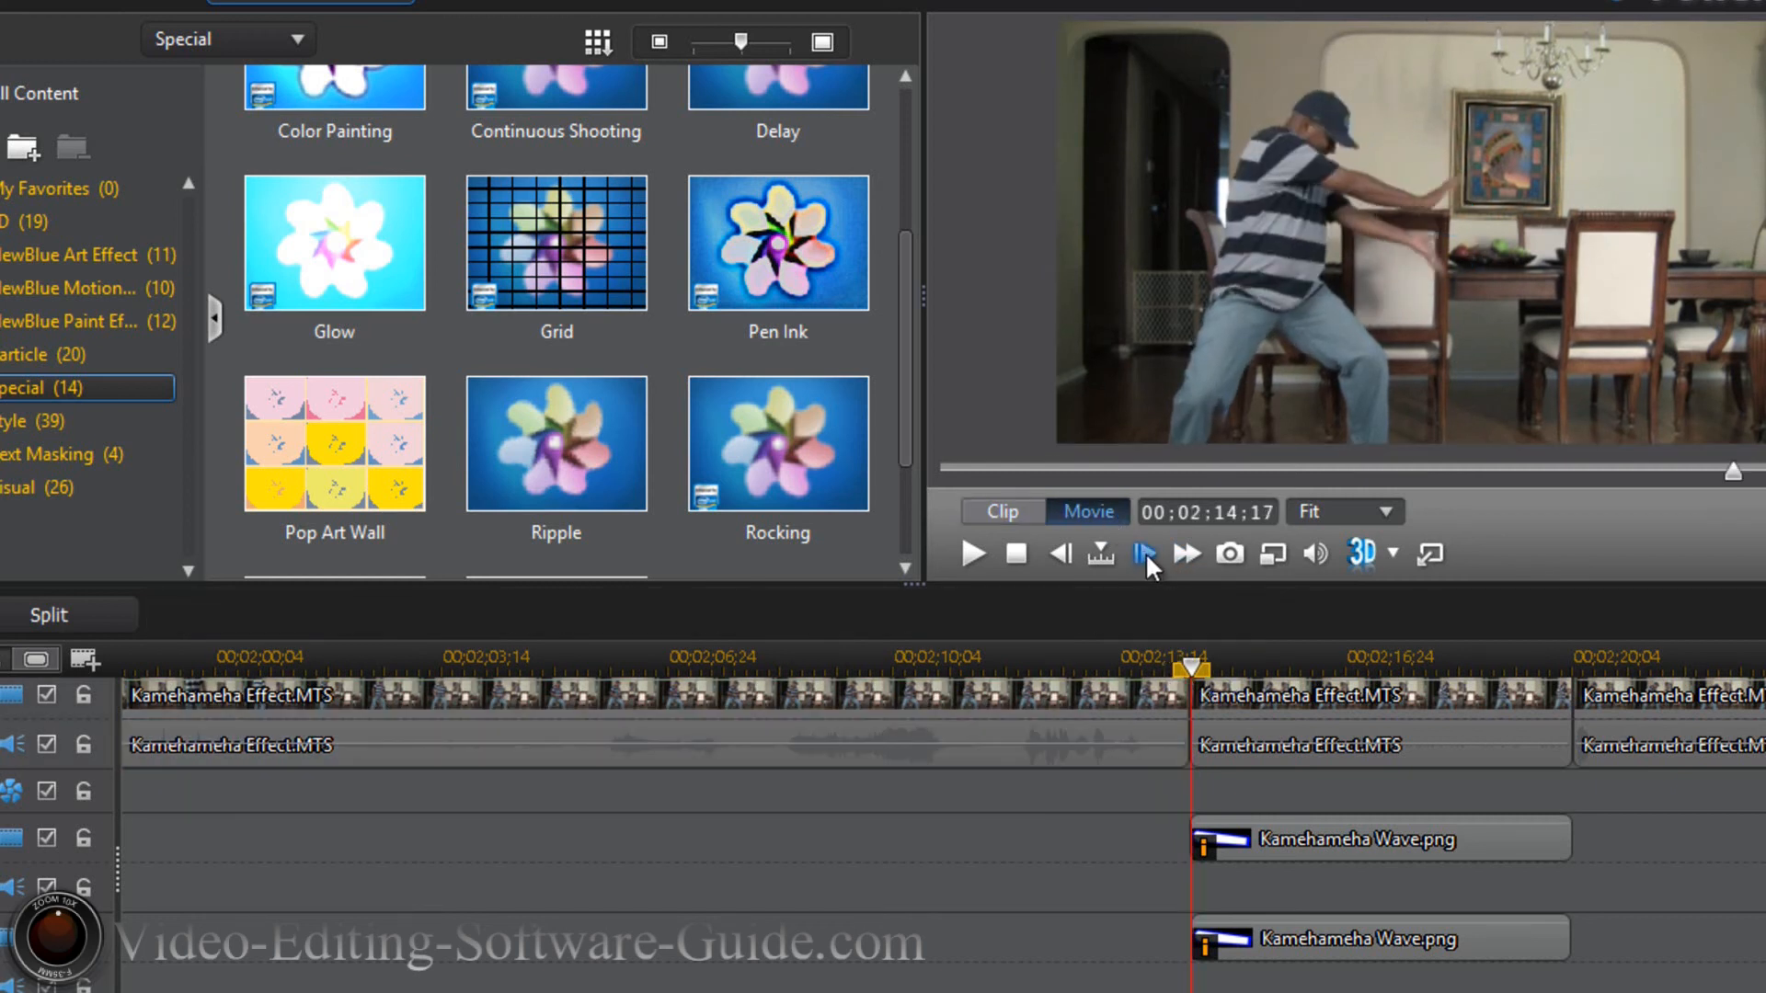
{"action": "left_click", "coordinate": [1145, 552]}
{"action": "left_click", "coordinate": [1145, 552]}
{"action": "left_click", "coordinate": [1069, 546]}
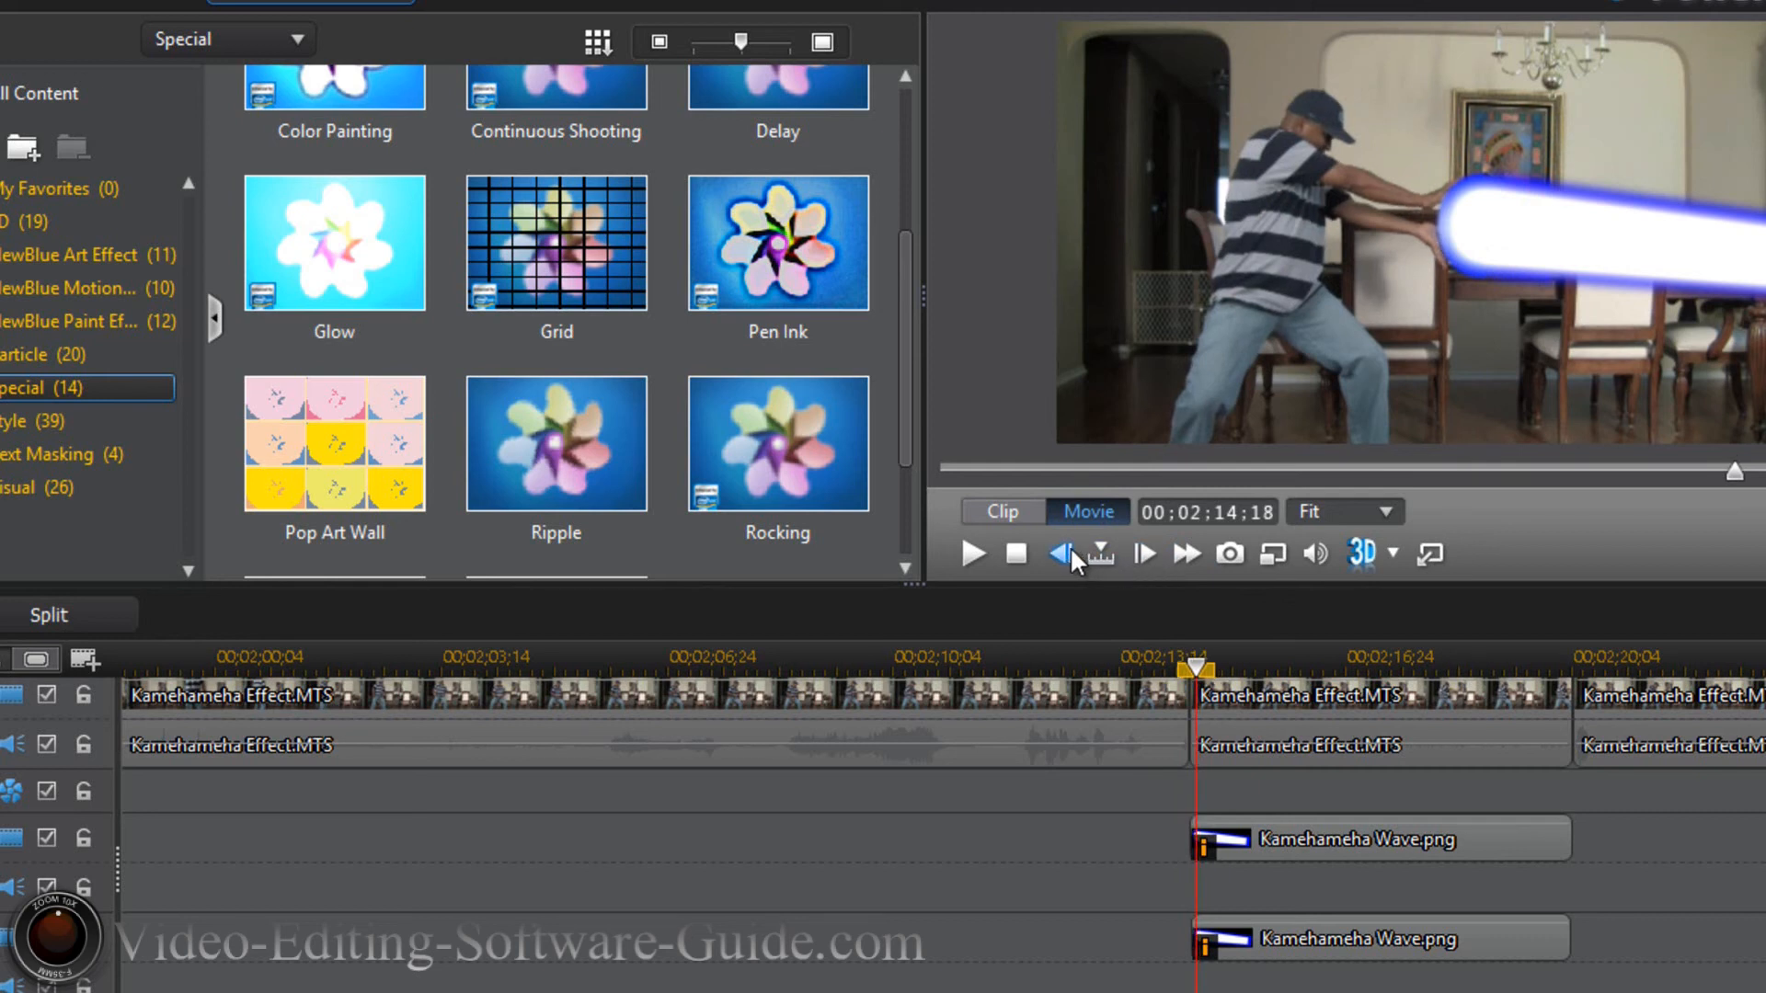
{"action": "left_click", "coordinate": [1065, 548]}
{"action": "left_click", "coordinate": [1065, 548]}
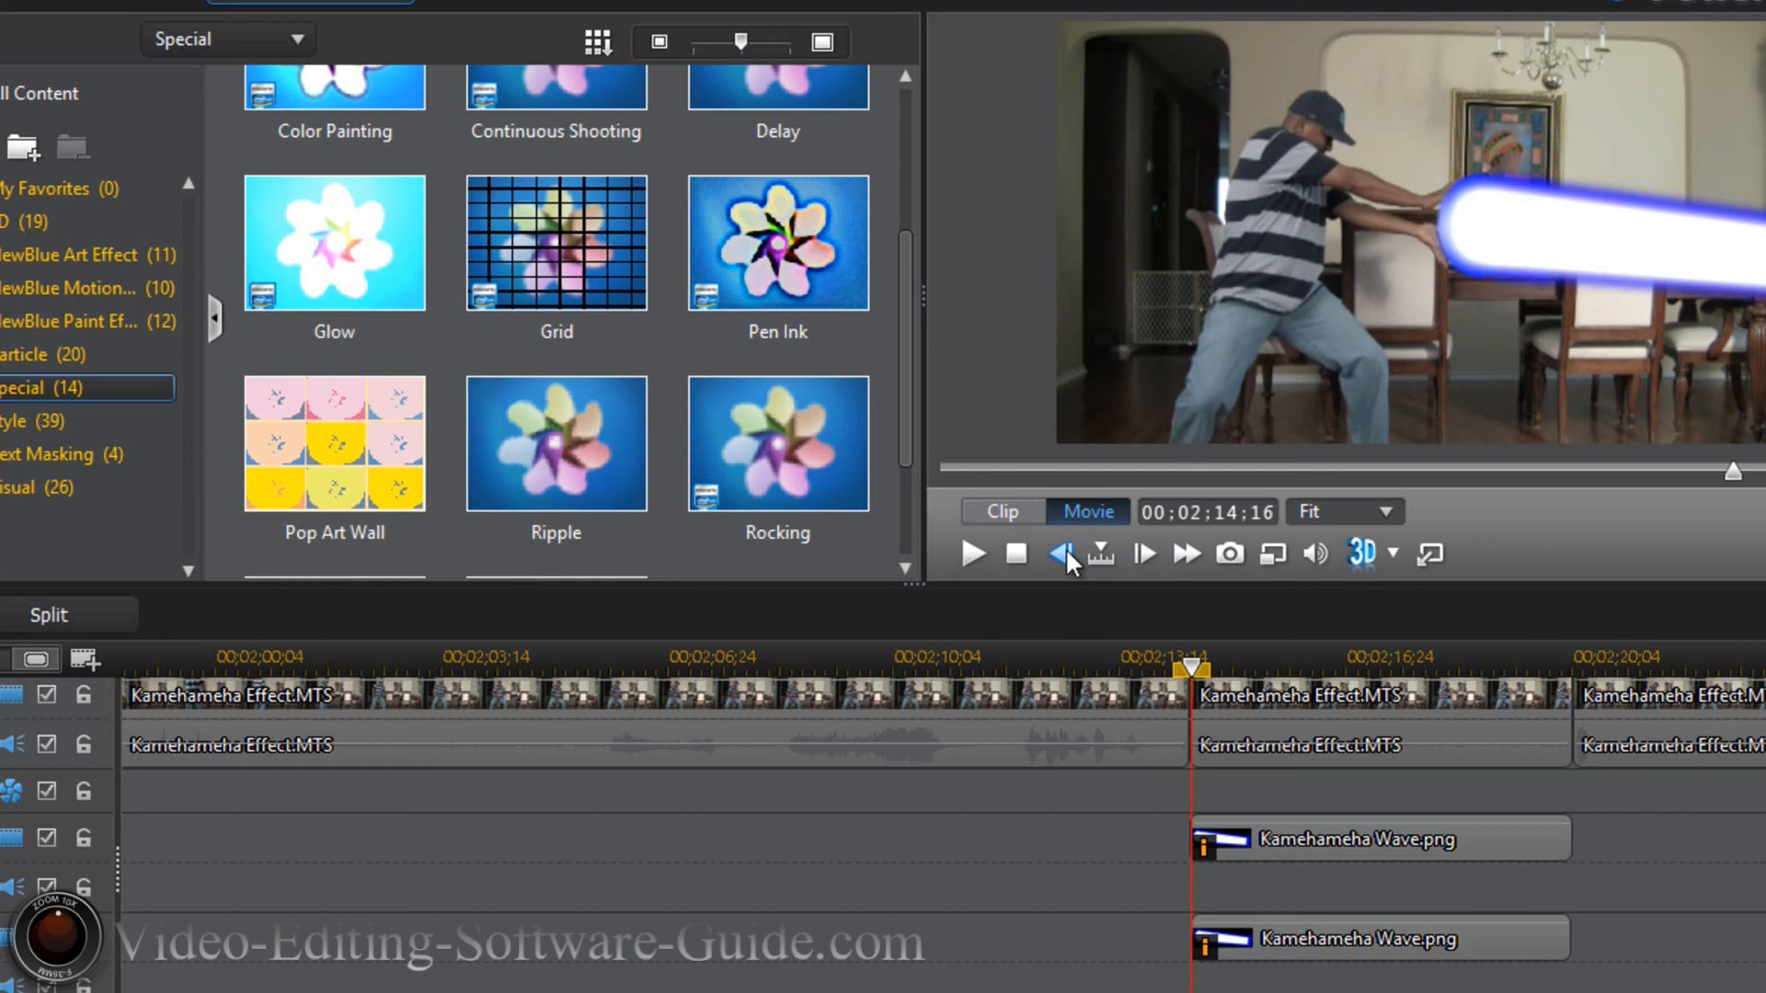
Recheck the first frames of the beam, from 00;02;14;15 to 00;02;14;17, to compare the masked tip with the full beam.
{"action": "left_click", "coordinate": [1065, 548]}
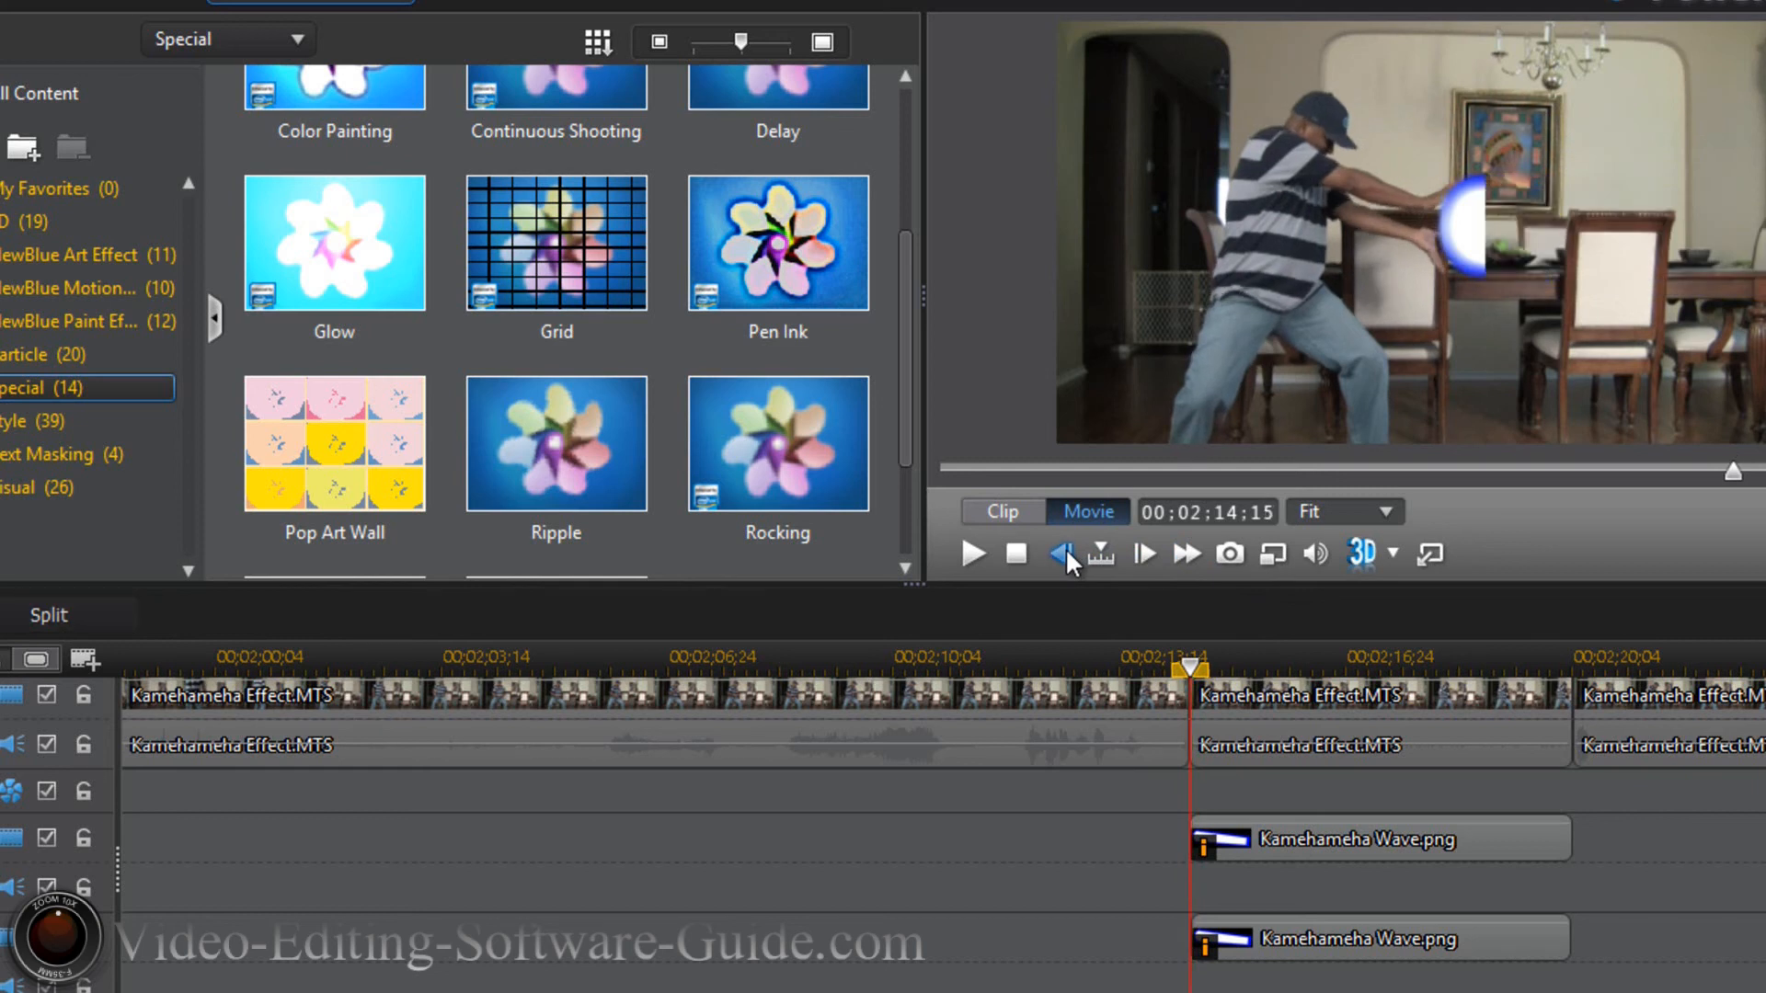
{"action": "left_click", "coordinate": [1065, 548]}
{"action": "left_click", "coordinate": [1145, 555]}
{"action": "left_click", "coordinate": [1145, 554]}
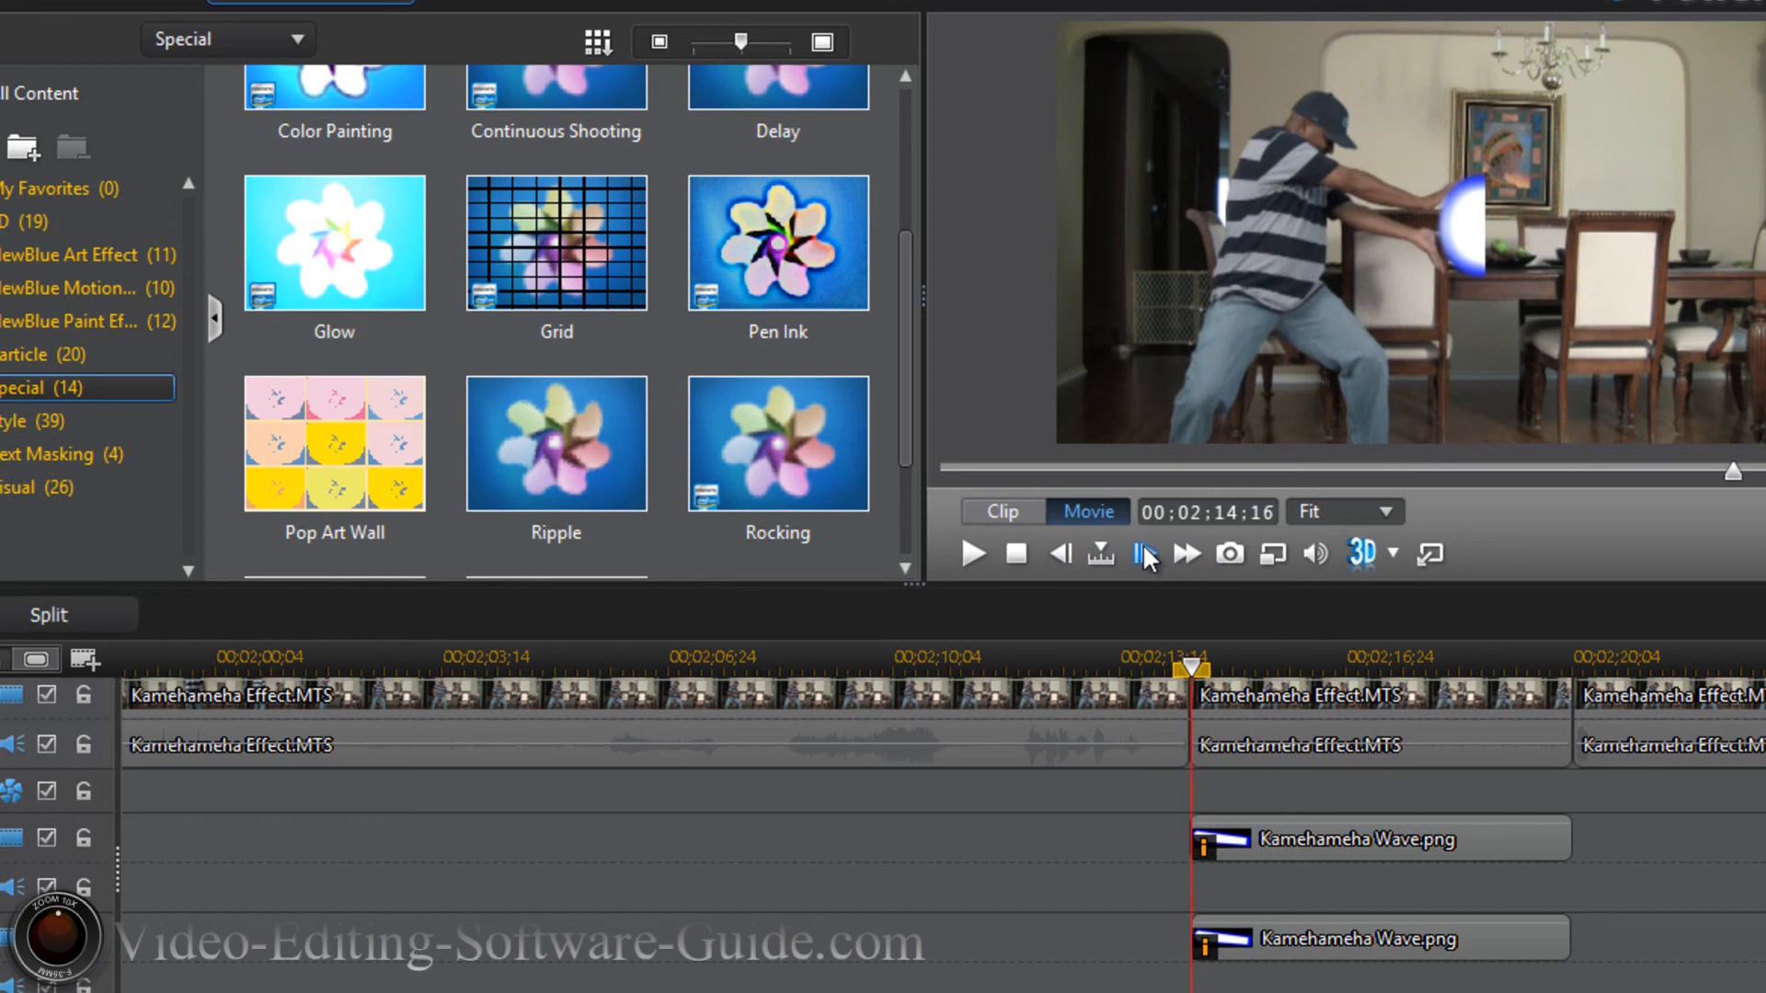
{"action": "left_click", "coordinate": [1145, 554]}
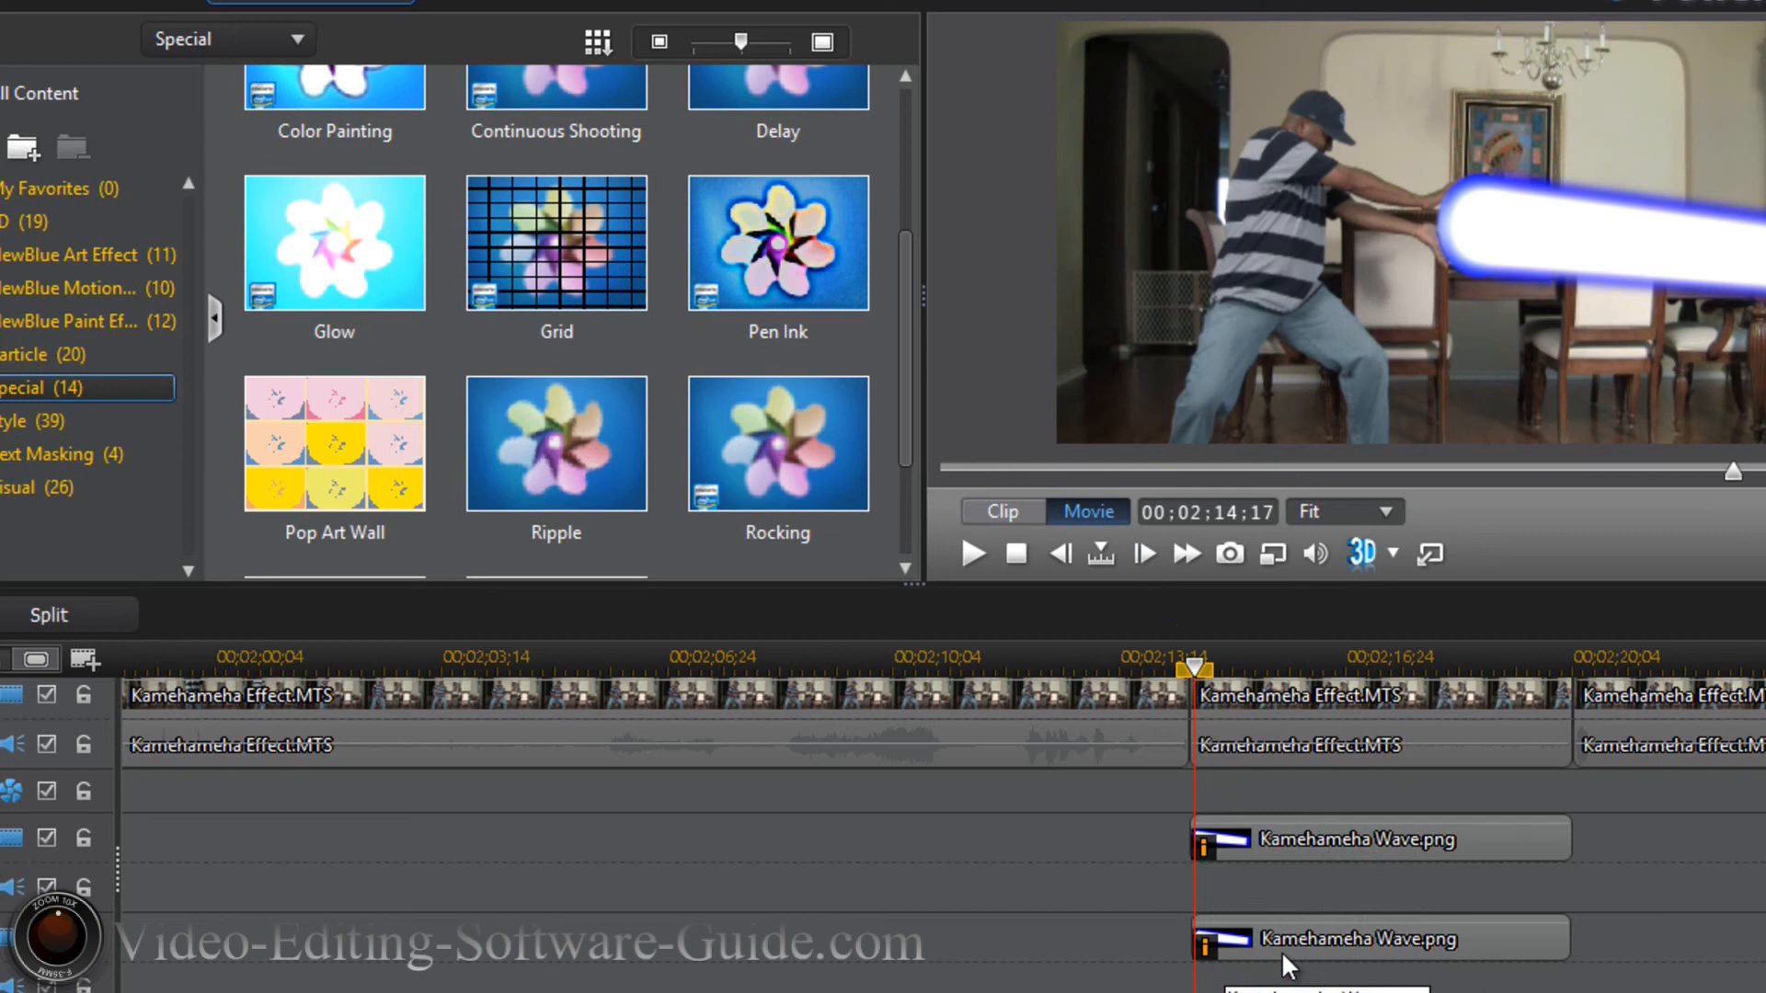
Examine the end of the beam effect frame by frame, between 00;02;20;01 and 00;02;20;05, to check how the masked images shrink.
{"action": "mouse_move", "coordinate": [1193, 668]}
{"action": "left_mouse_down"}
{"action": "mouse_move", "coordinate": [1542, 683]}
{"action": "mouse_move", "coordinate": [1572, 731]}
{"action": "left_mouse_up"}
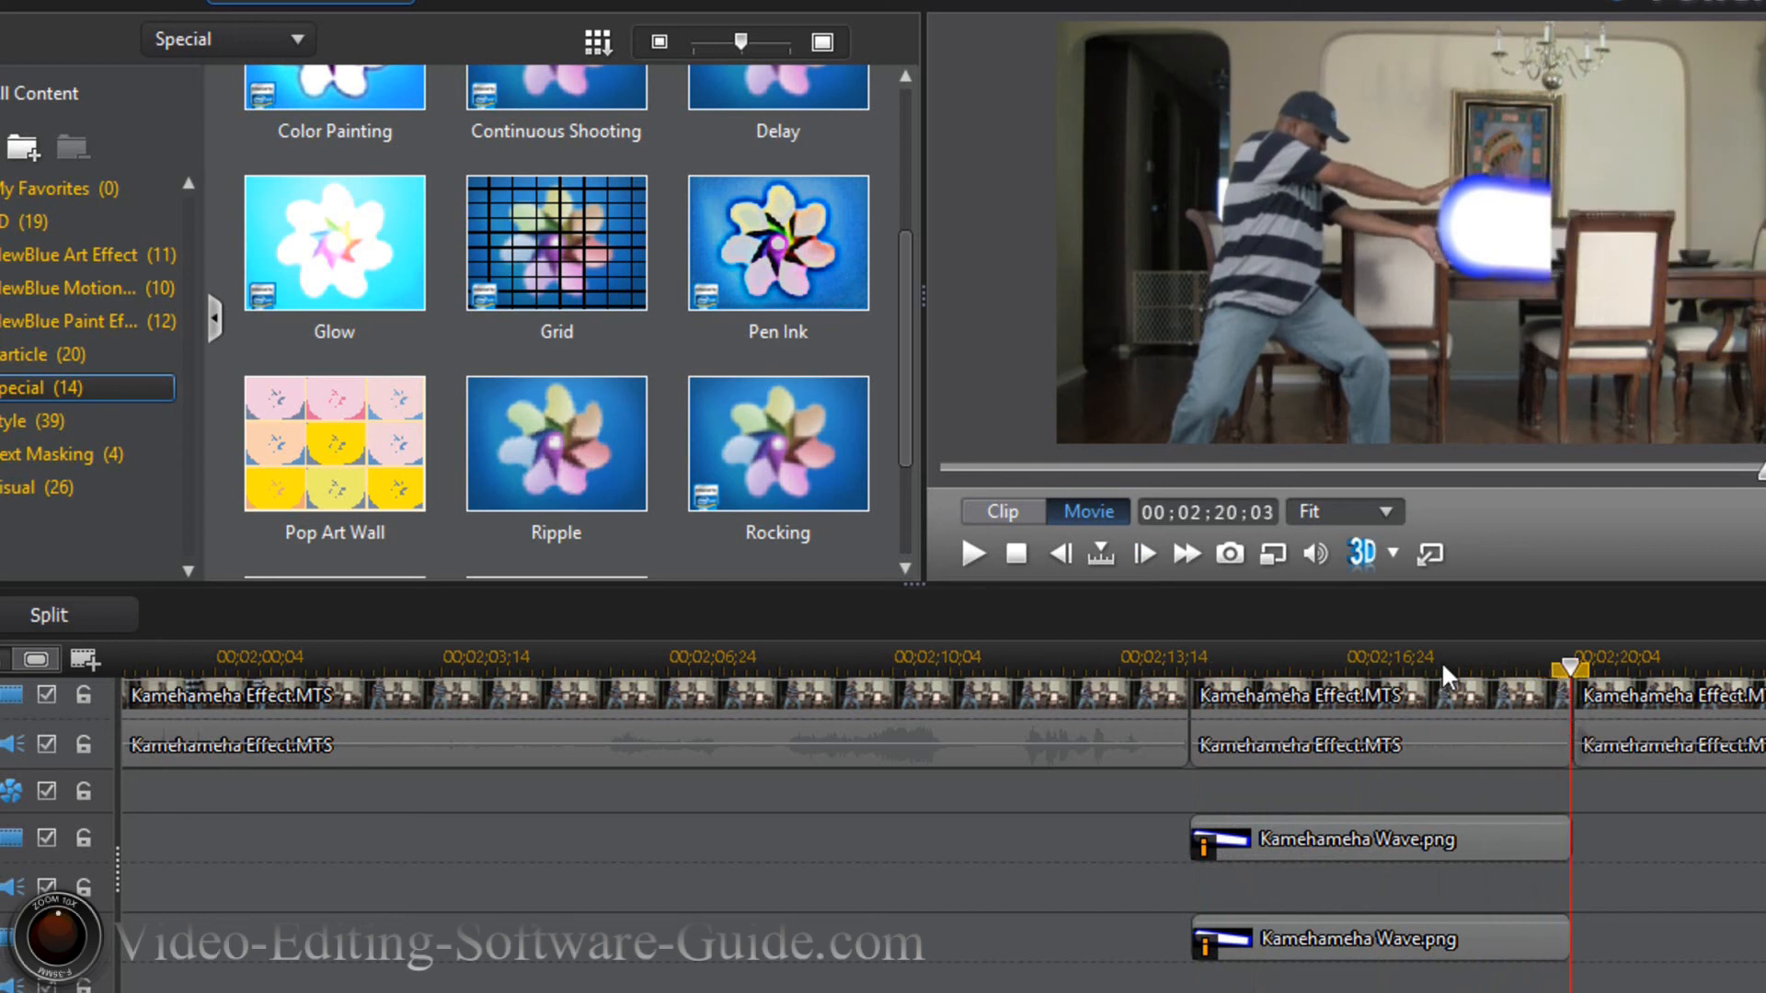
{"action": "left_click", "coordinate": [1055, 555]}
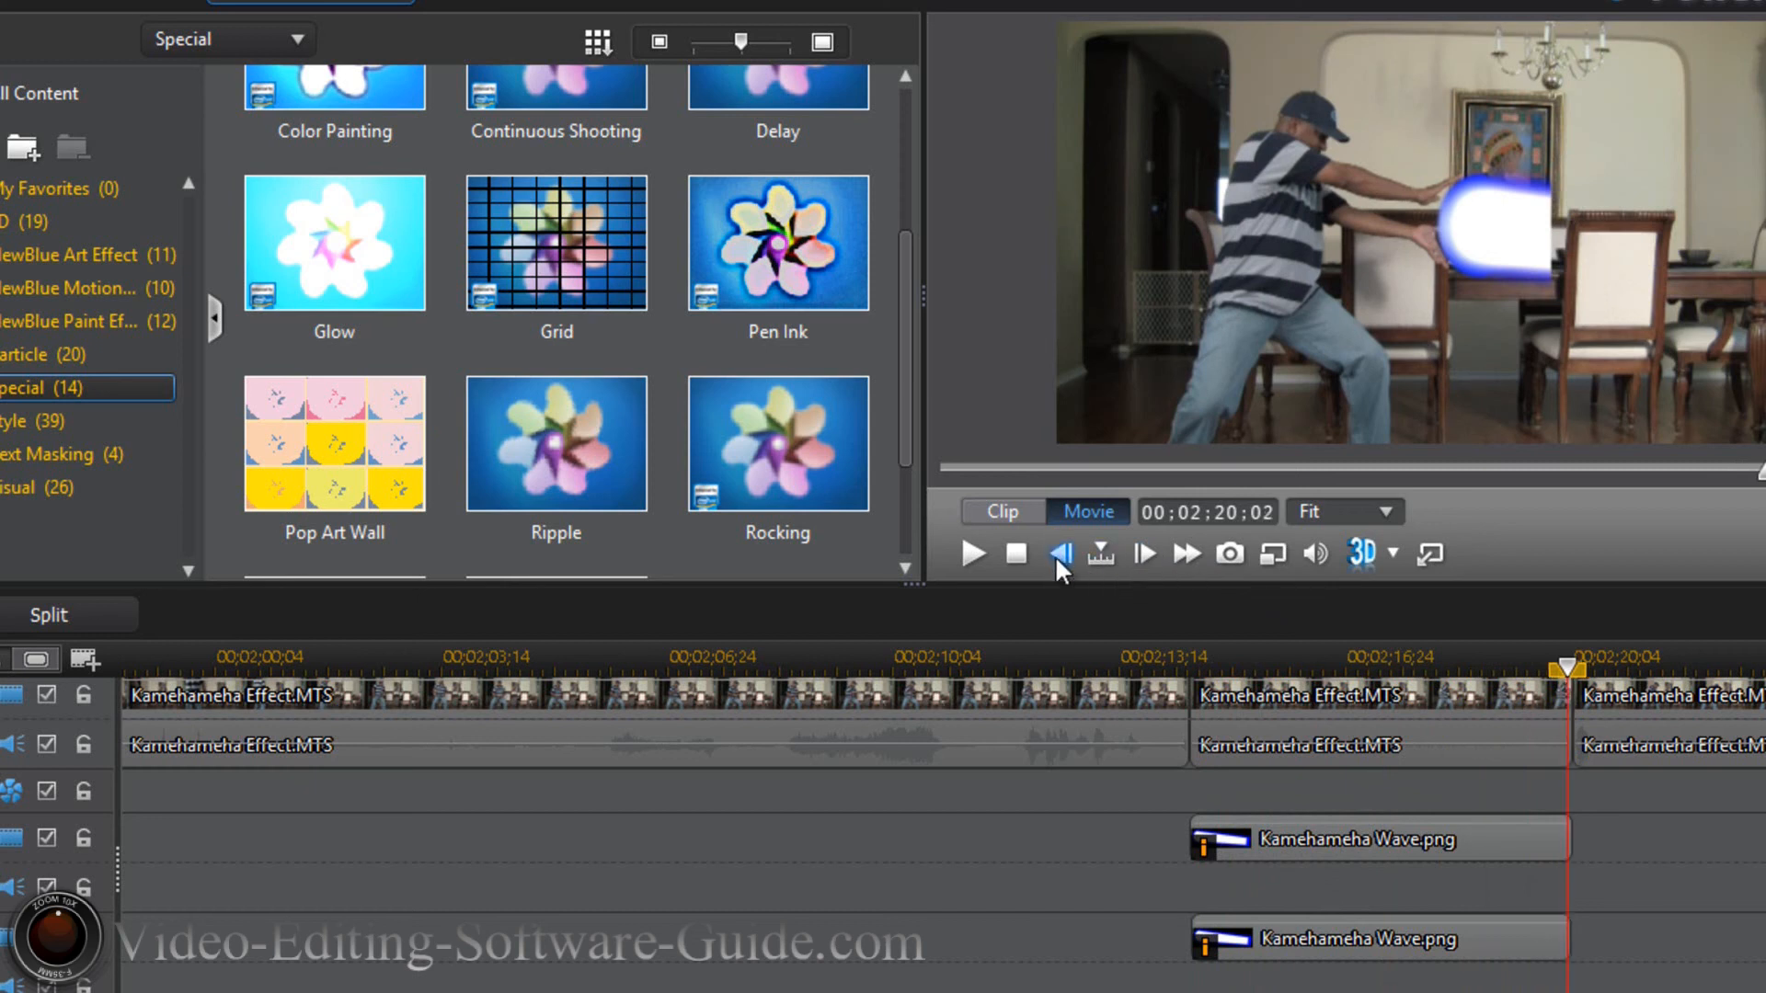
{"action": "left_click", "coordinate": [1143, 554]}
{"action": "left_click", "coordinate": [1143, 554]}
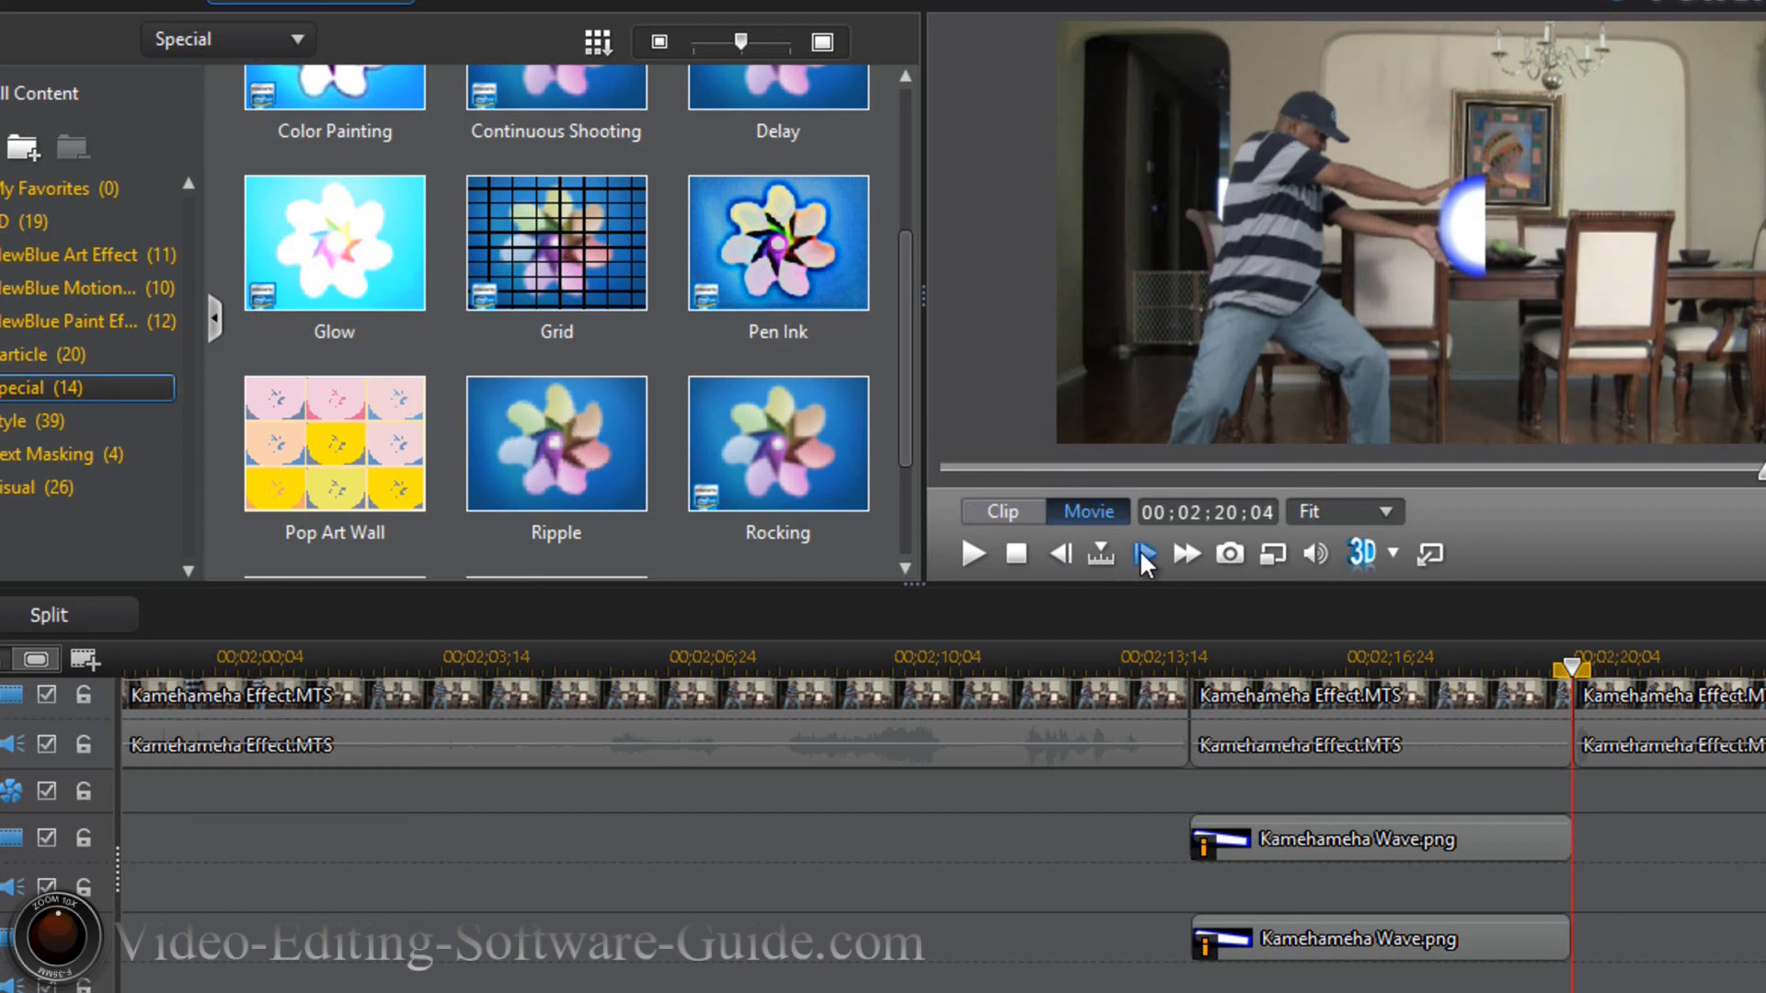
{"action": "left_click", "coordinate": [1142, 554]}
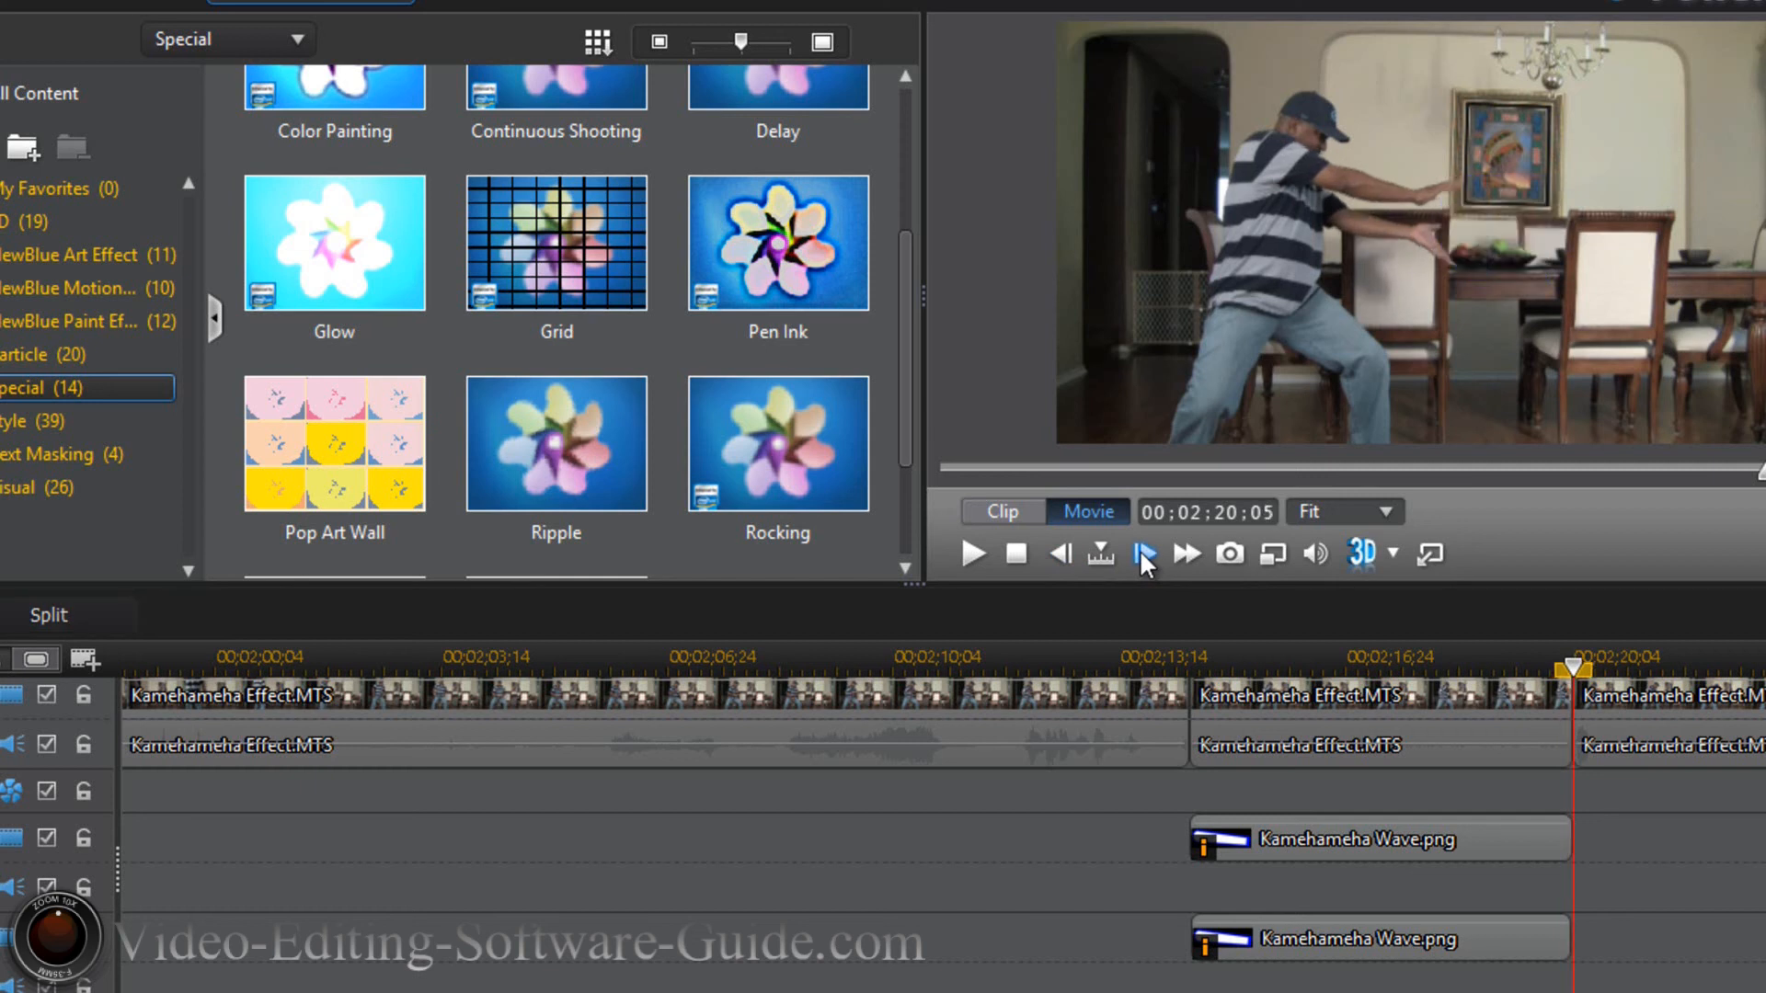
{"action": "left_click", "coordinate": [1062, 551]}
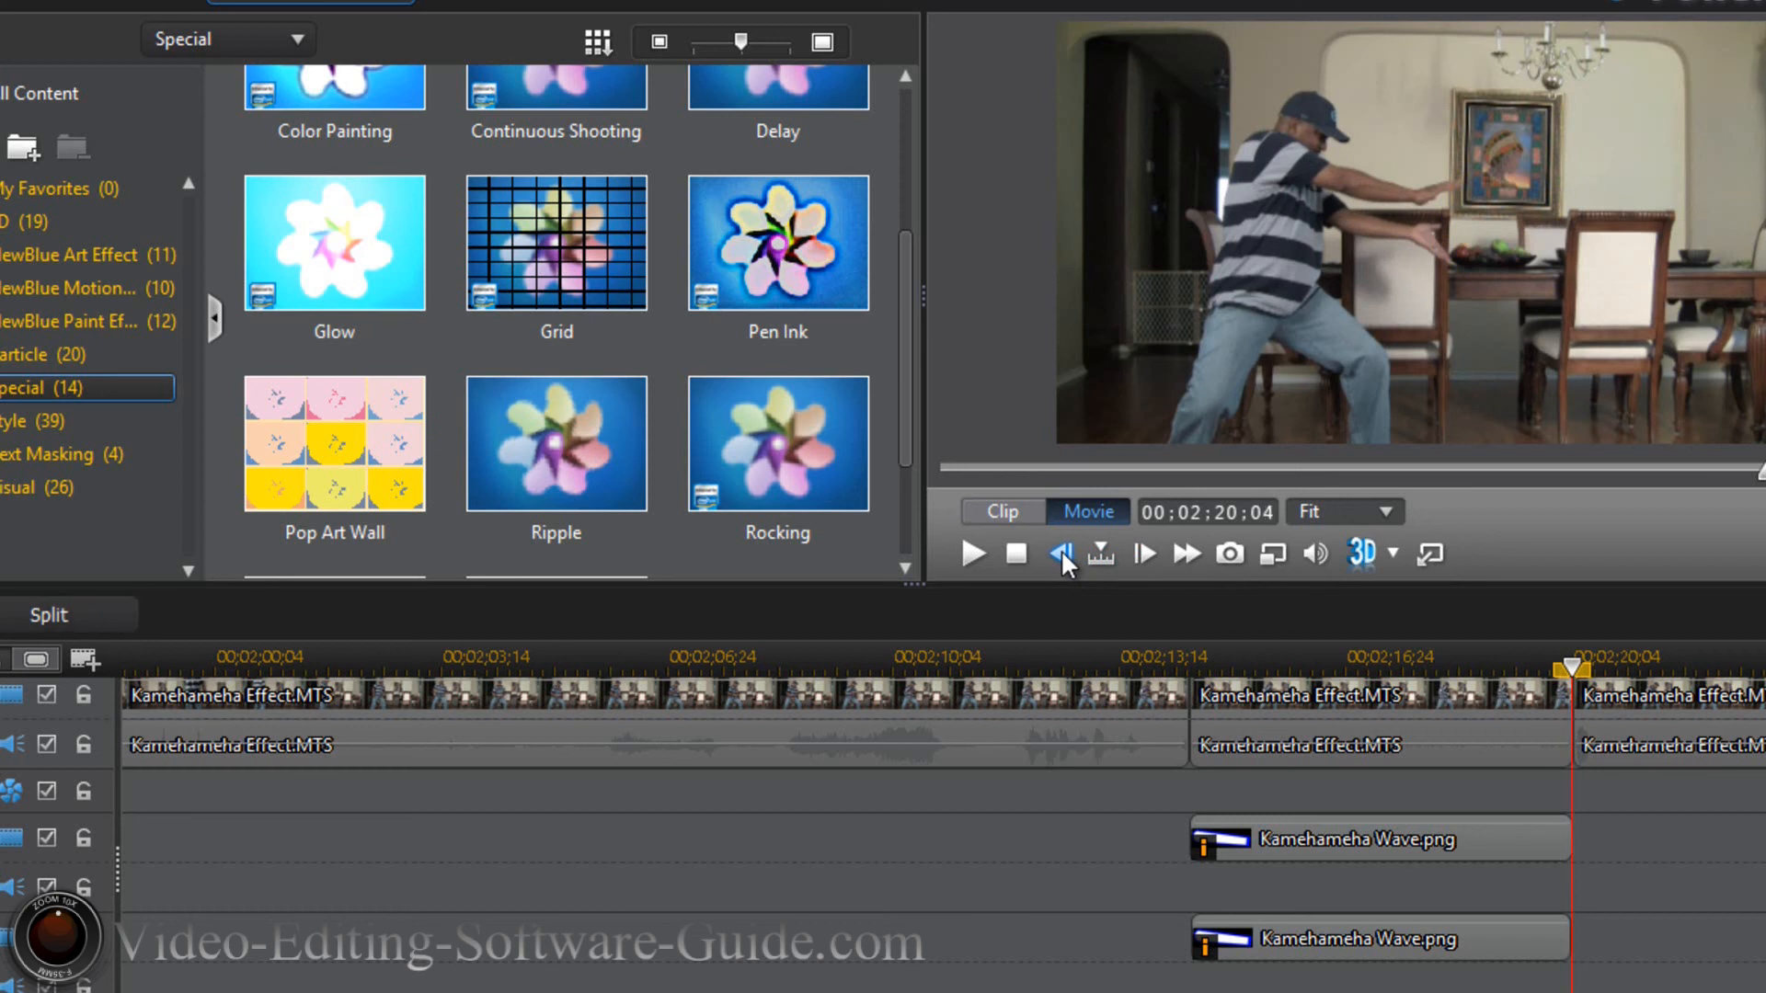
{"action": "left_click", "coordinate": [1062, 552]}
{"action": "left_click", "coordinate": [1062, 552]}
{"action": "left_click", "coordinate": [1061, 552]}
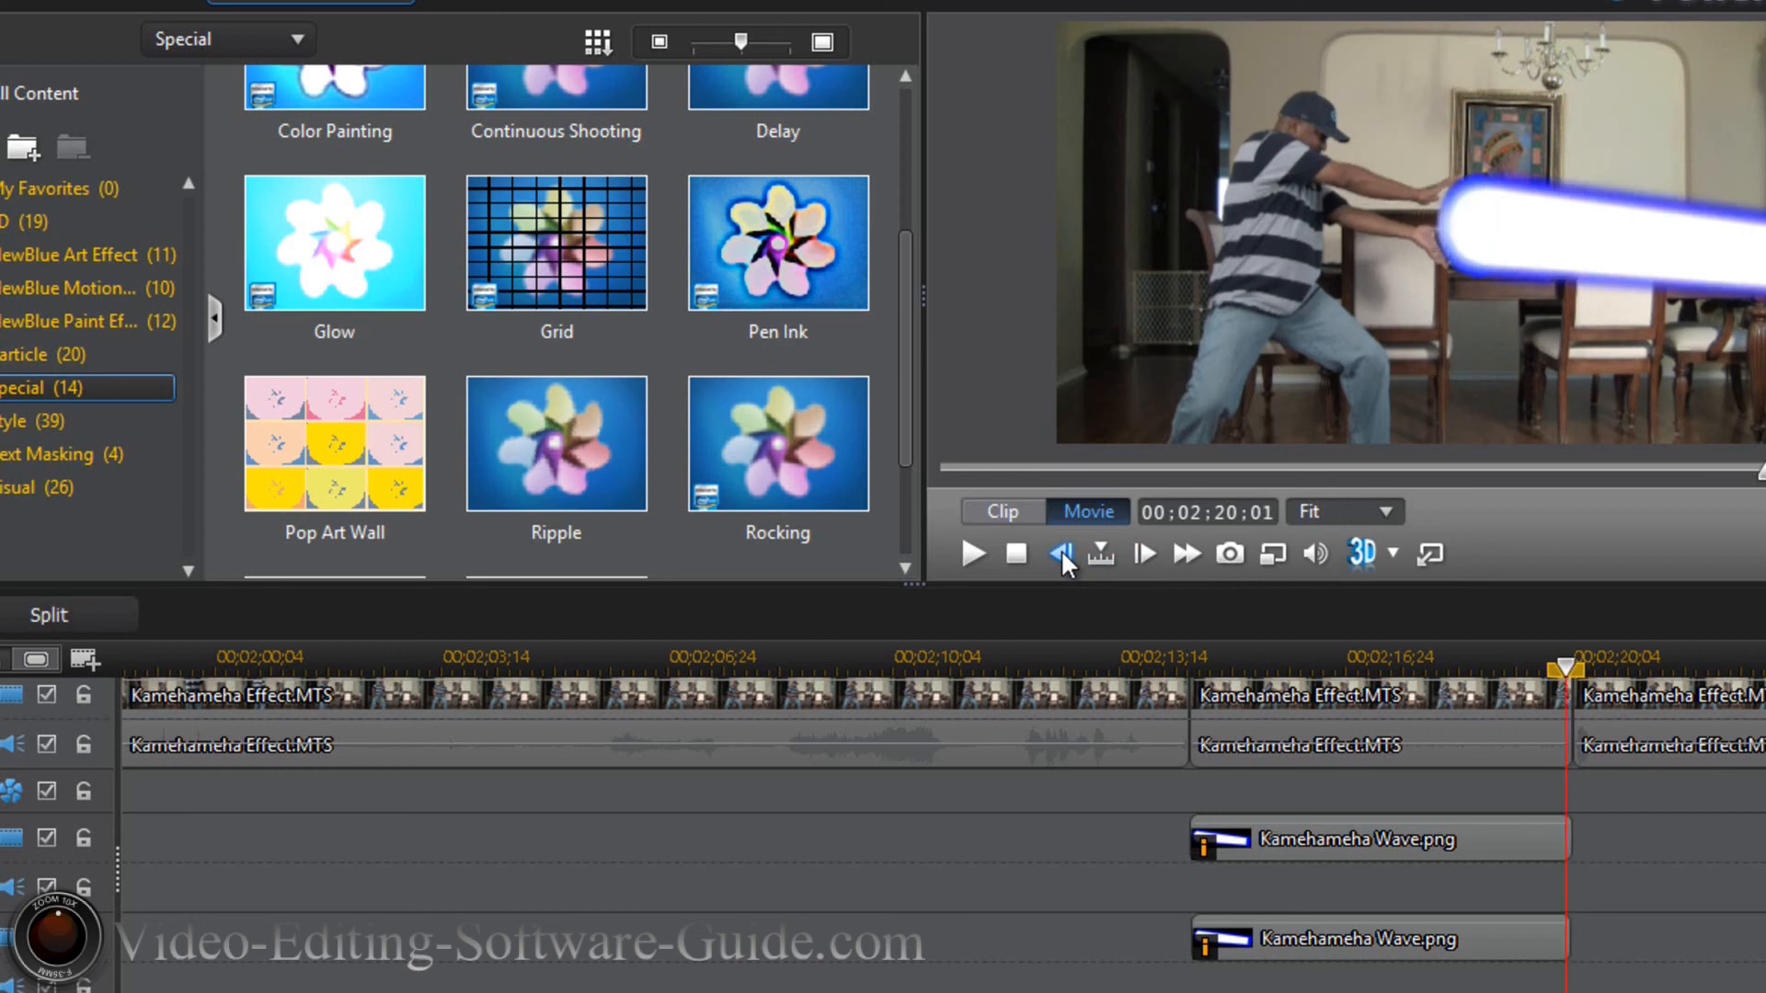
Play the movie from shortly before the beam starts, at about 00;02;13;17, to preview the whole effect.
{"action": "left_click", "coordinate": [1128, 657]}
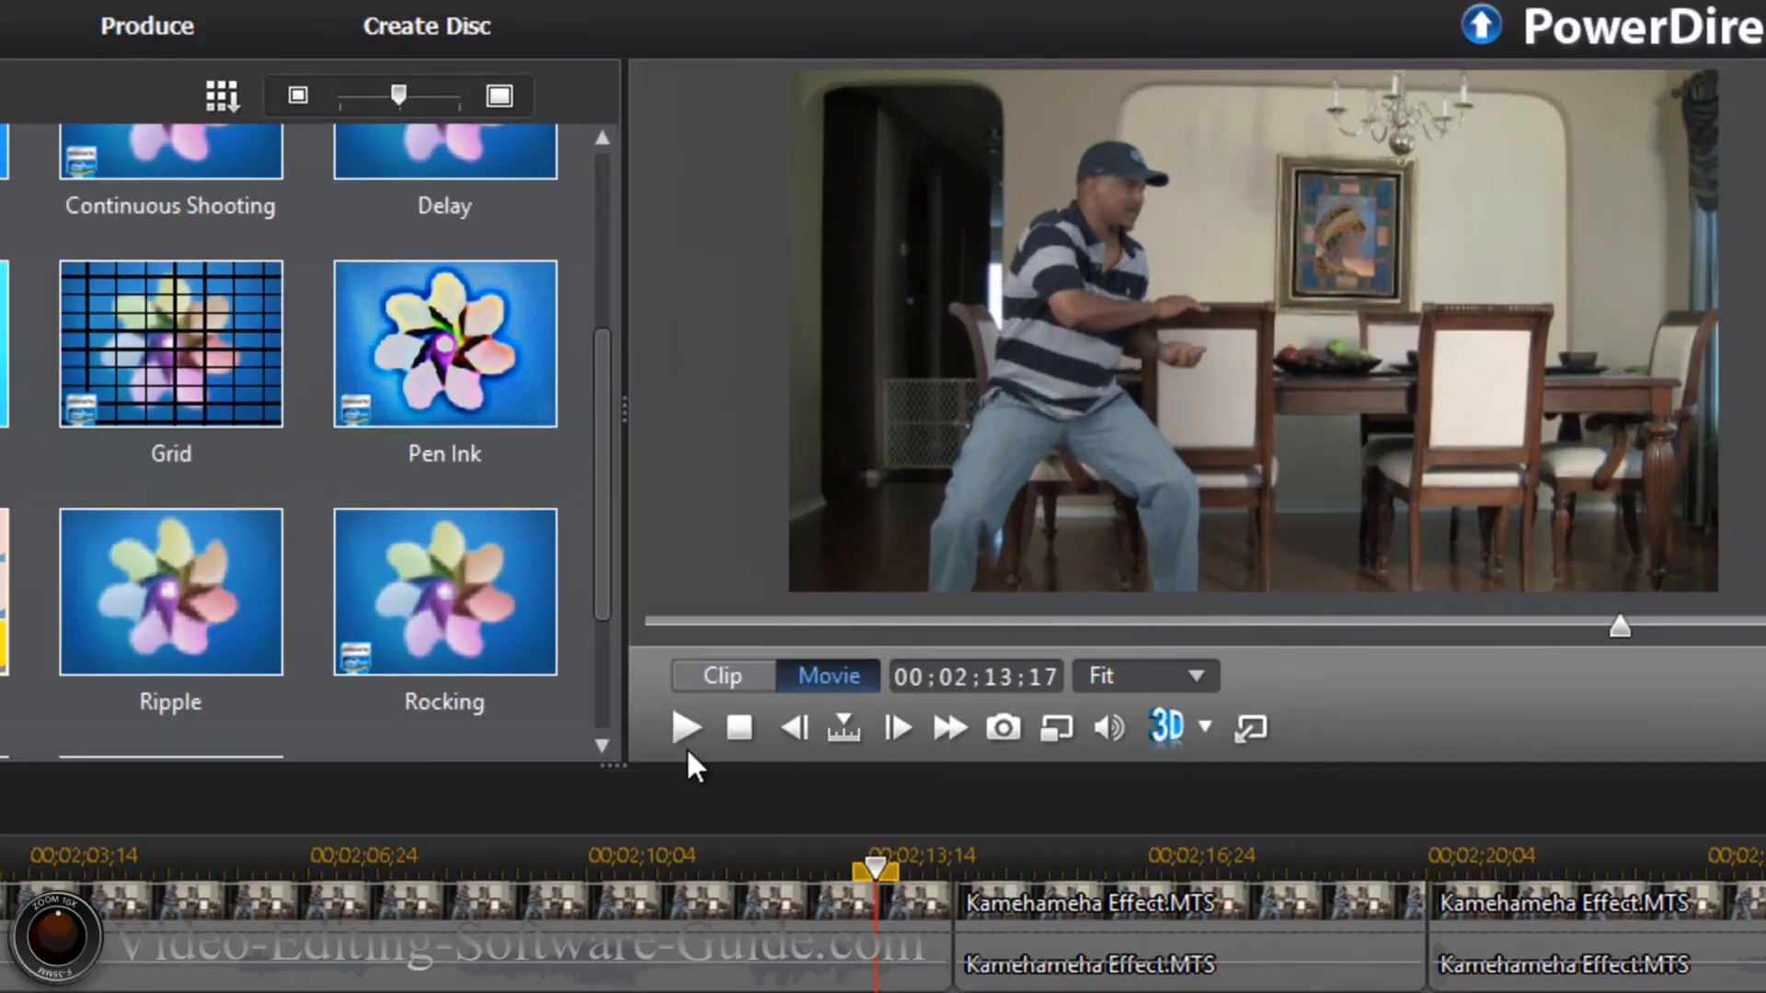
{"action": "key", "text": "space"}
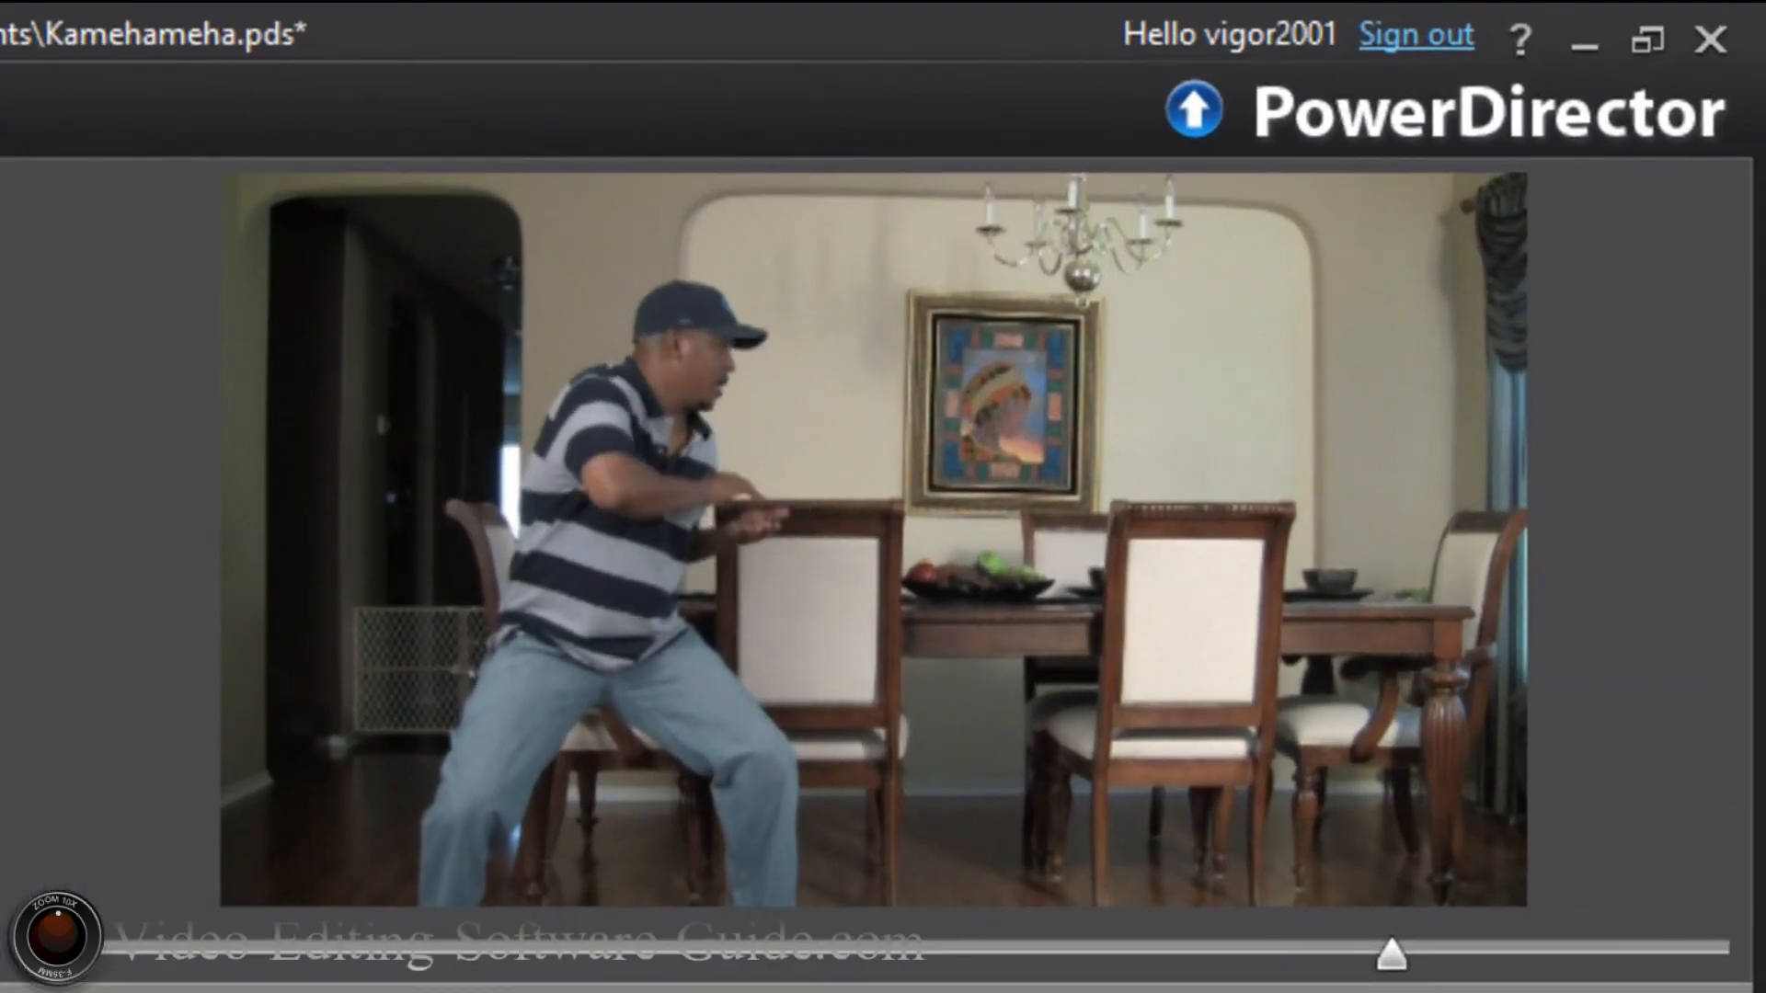